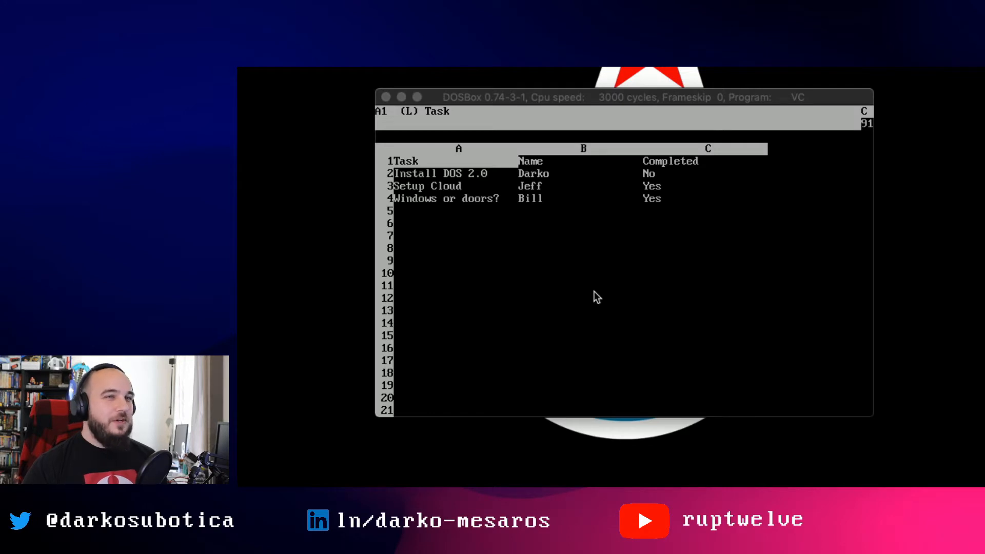
- In VisiCalc, scan the Task, Due date and Notify headings and row 2's Completed value 'No'
left_click(599, 117)
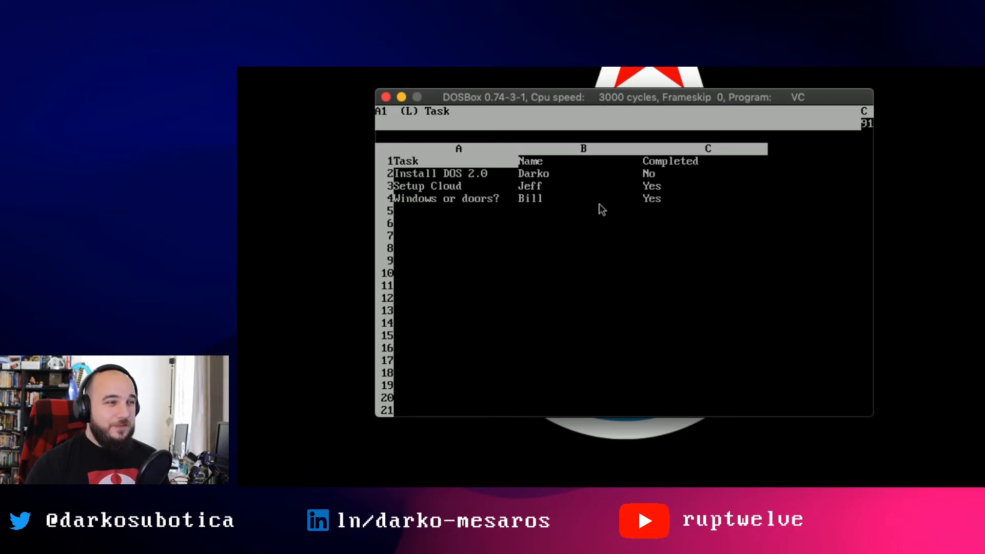
key("Right")
key("Right")
key("Right")
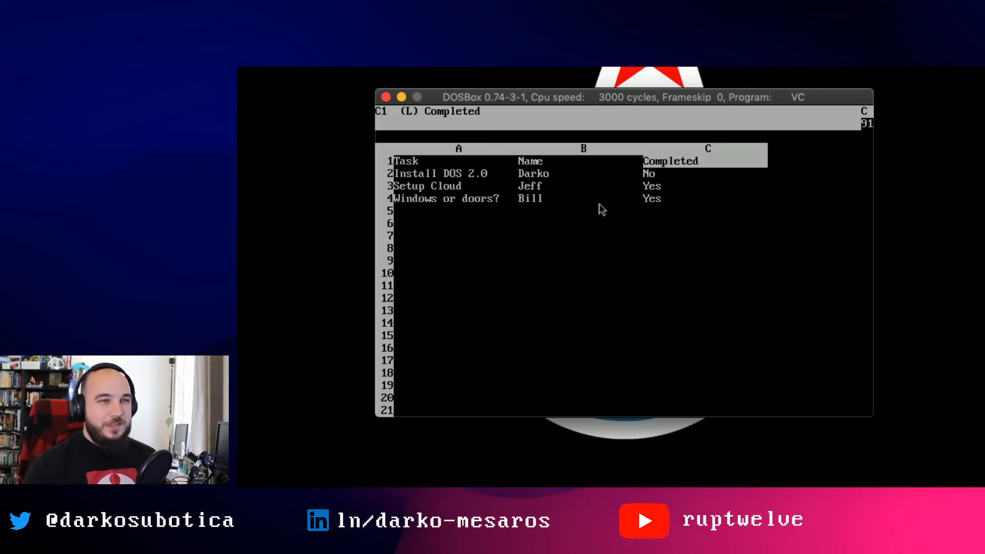
key("Right")
key("Left")
key("Left")
key("Left")
key("Left")
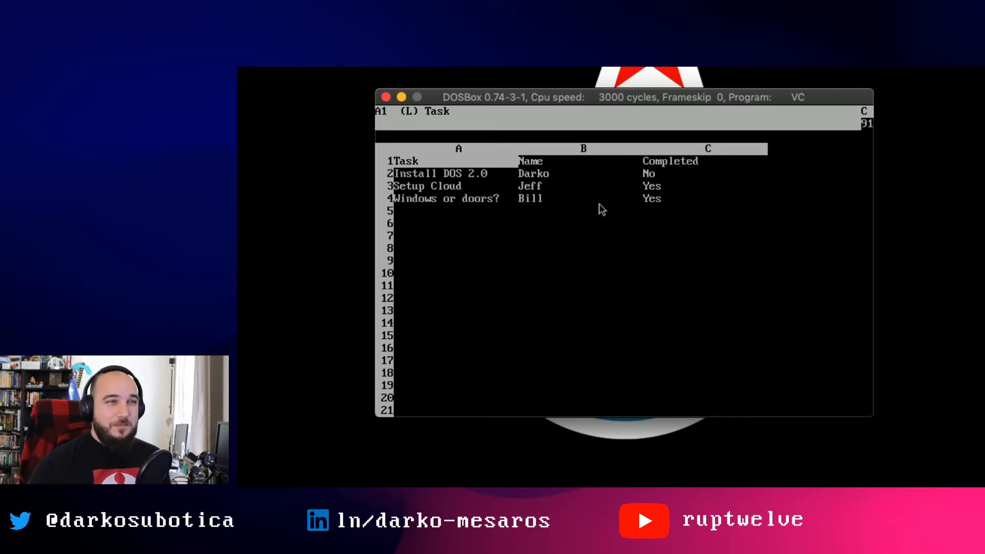
key("Down")
key("Right")
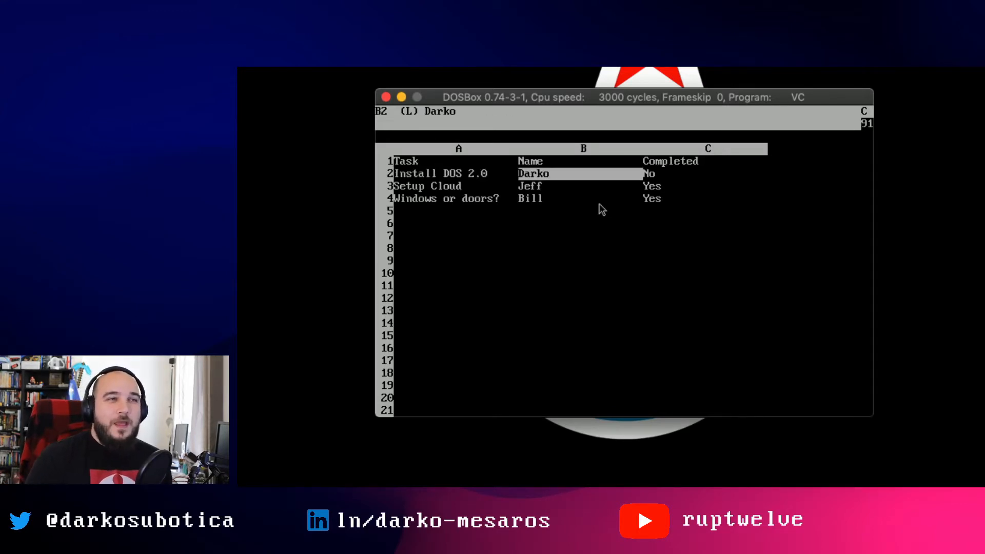
key("Right")
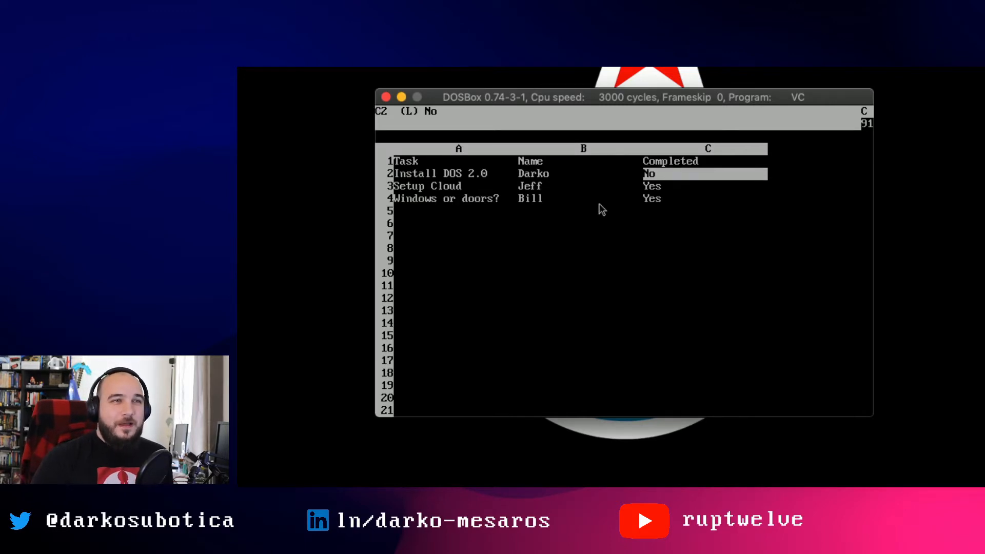
- Check the Name column assignees for the Install DOS 2.0 and Setup Cloud tasks
key("Left")
key("Up")
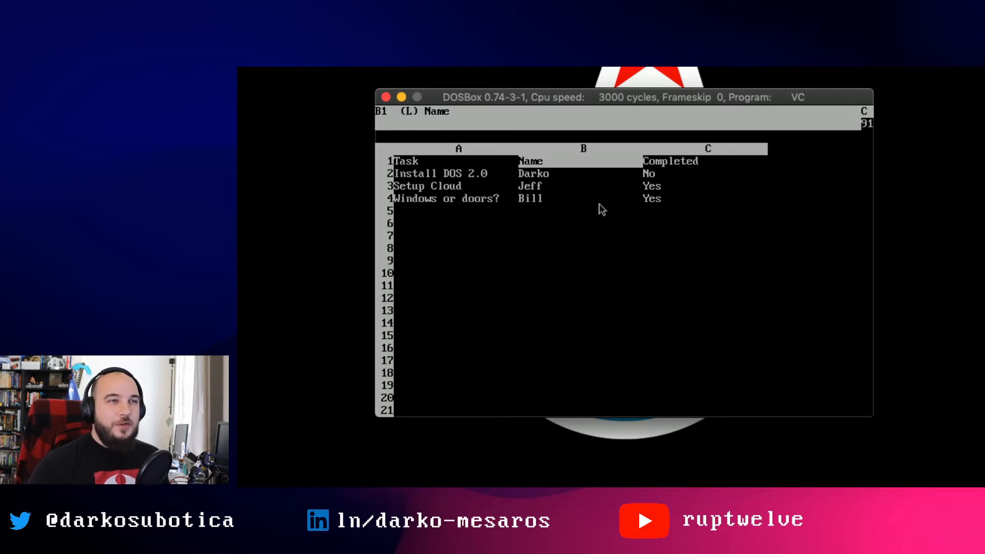
key("Down")
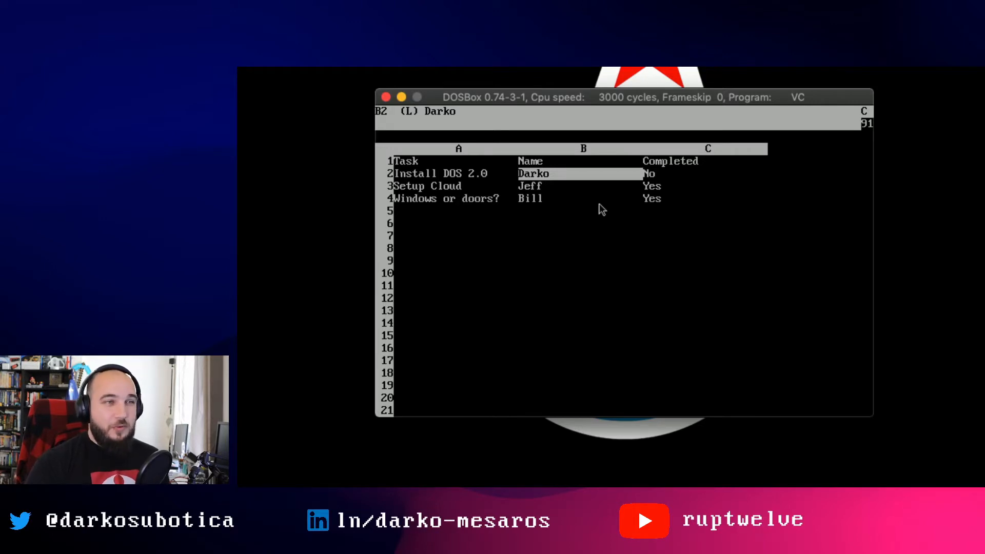
key("Left")
key("Down")
key("Right")
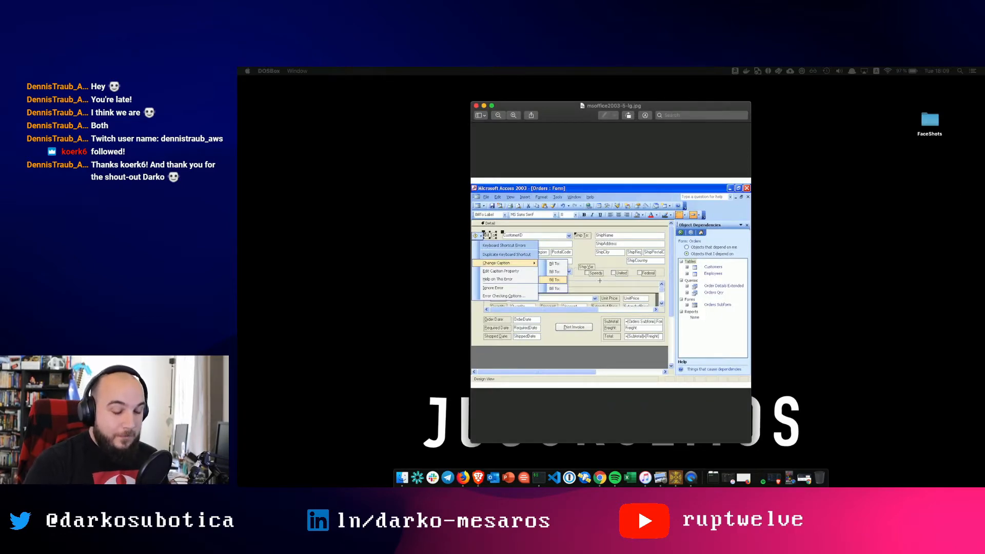
key("alt+super+8")
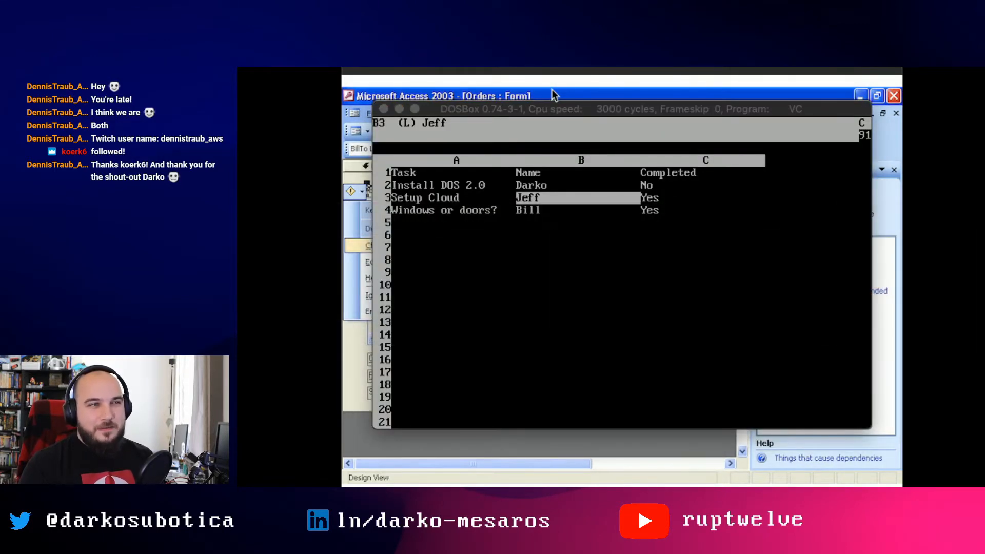
- Cycle the Preview windows from the Access 2003 Orders form to the older Employees form screenshot
key("super+Tab")
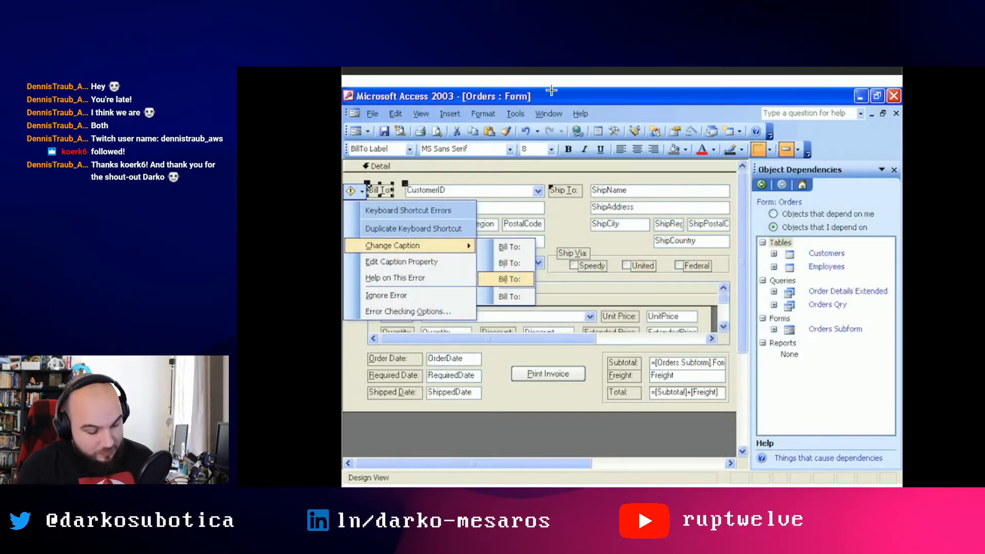
key("Right")
key("Right")
key("super+grave")
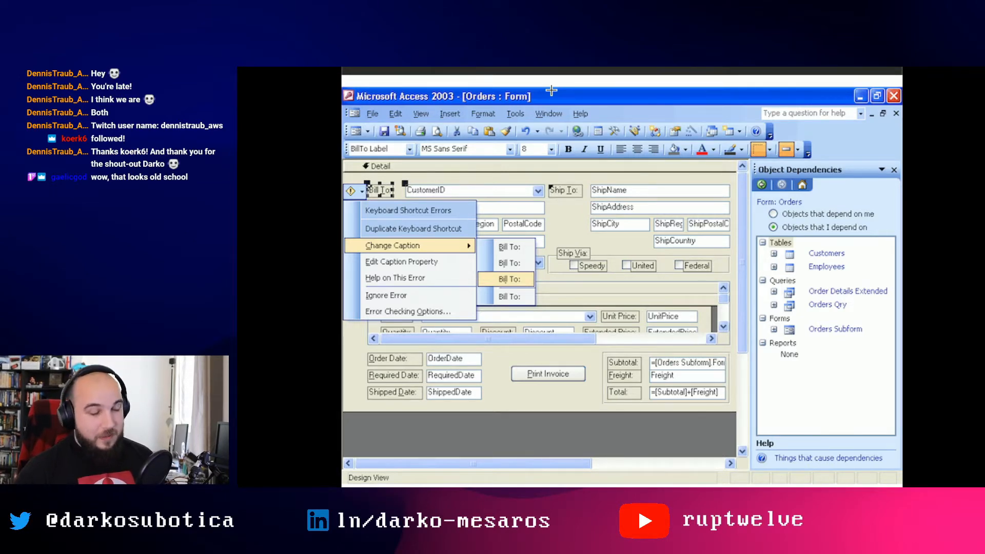
key("super+grave")
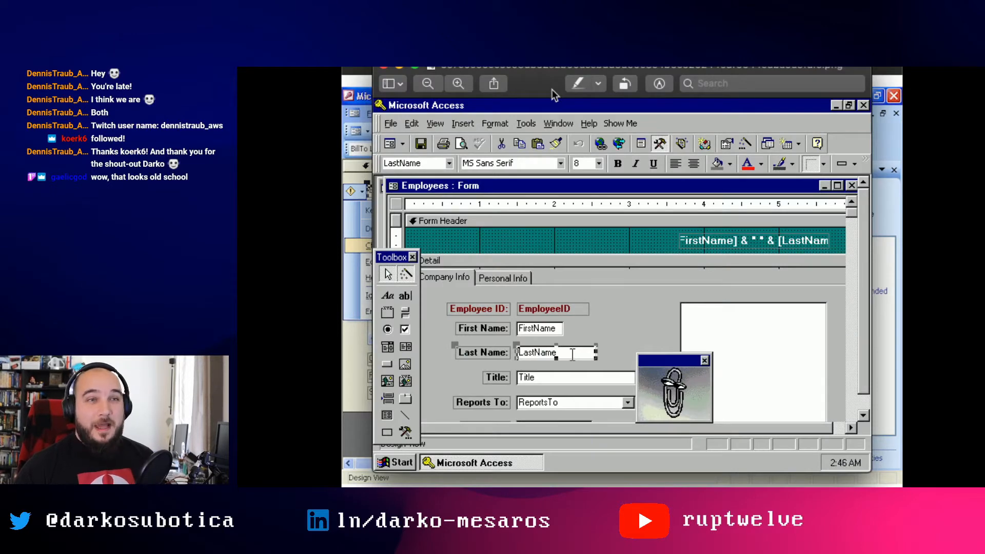
- Return to the VisiCalc task sheet, select the first task's assignee, then switch toward Chrome
key("super+grave")
key("super+Tab")
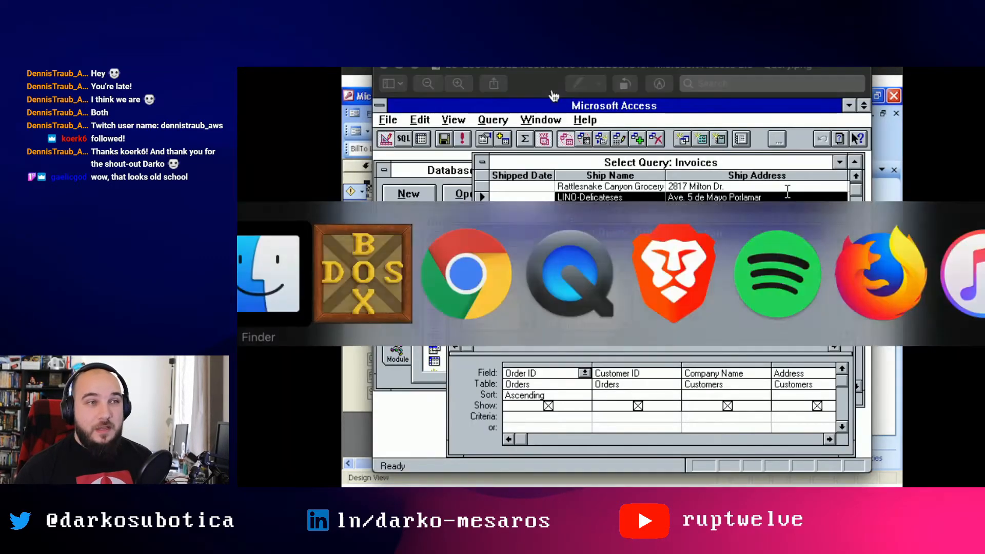
key("super+Tab")
key("super+Tab")
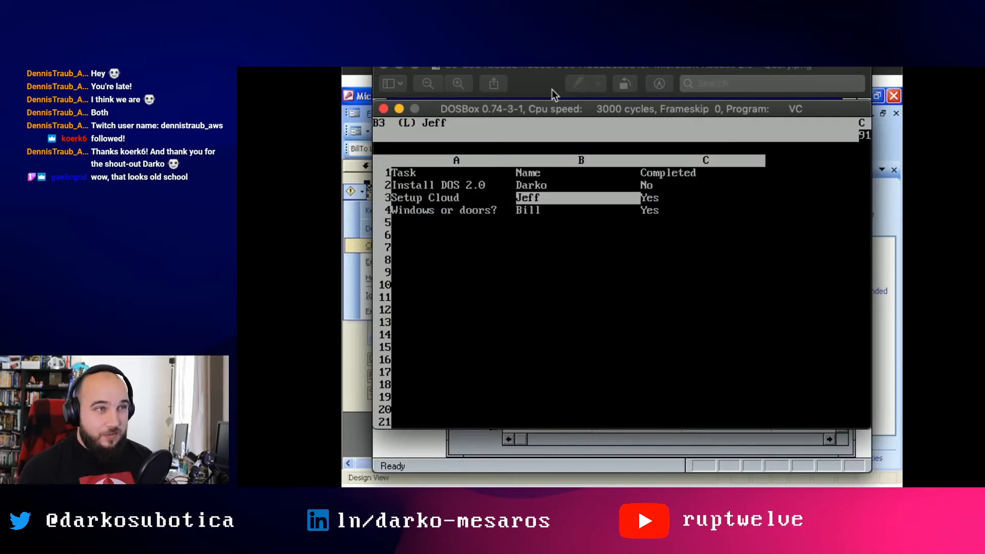
key("Up")
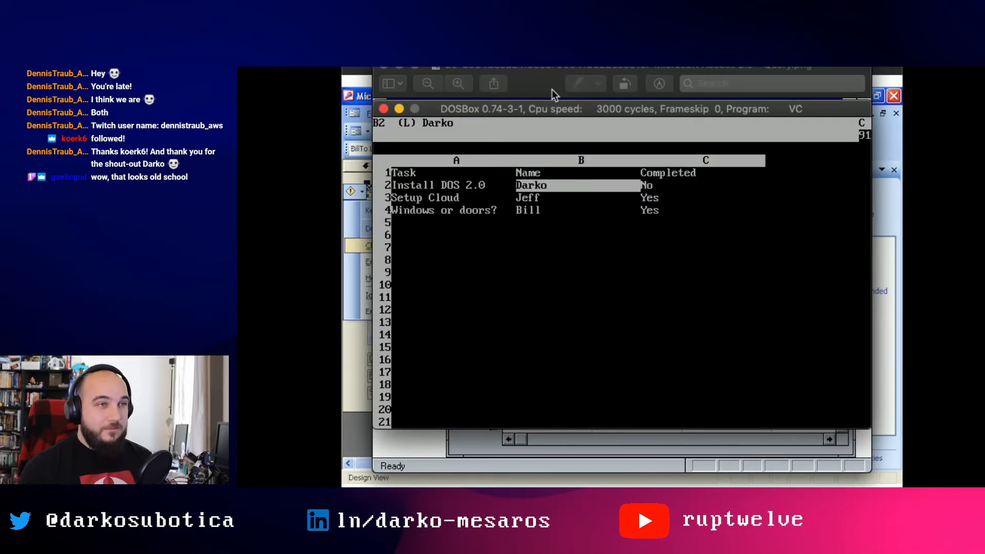
key("super+Tab")
key("super+Tab")
key("super+Tab")
key("super+Tab")
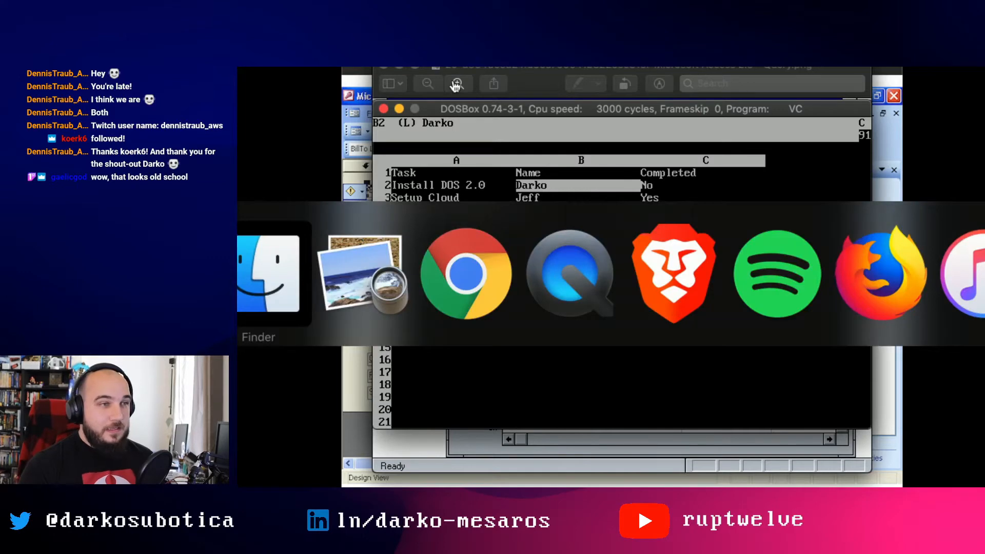
key("super+shift+Tab")
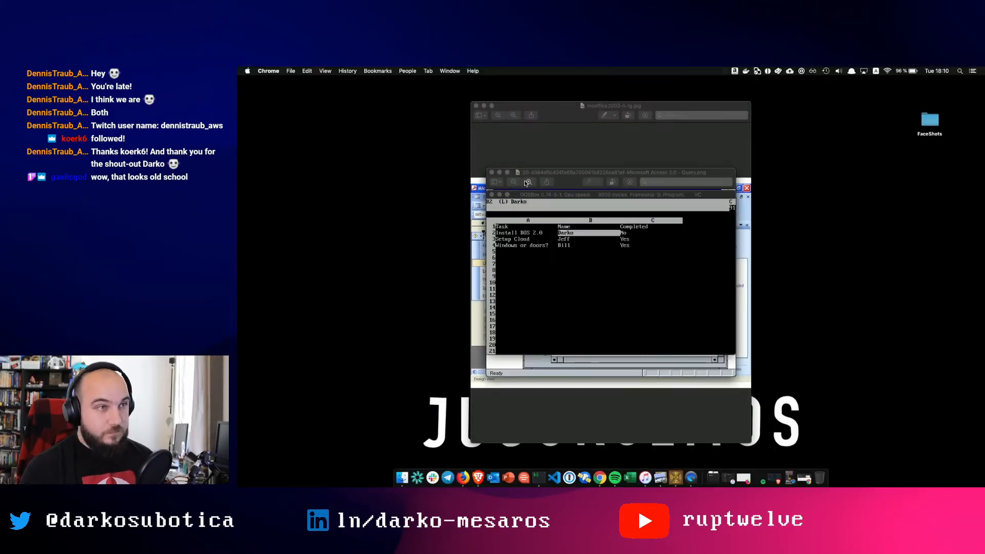
- Restore the minimized Chrome window with the Amazon Honeycode landing page from the Dock
key("super+Tab")
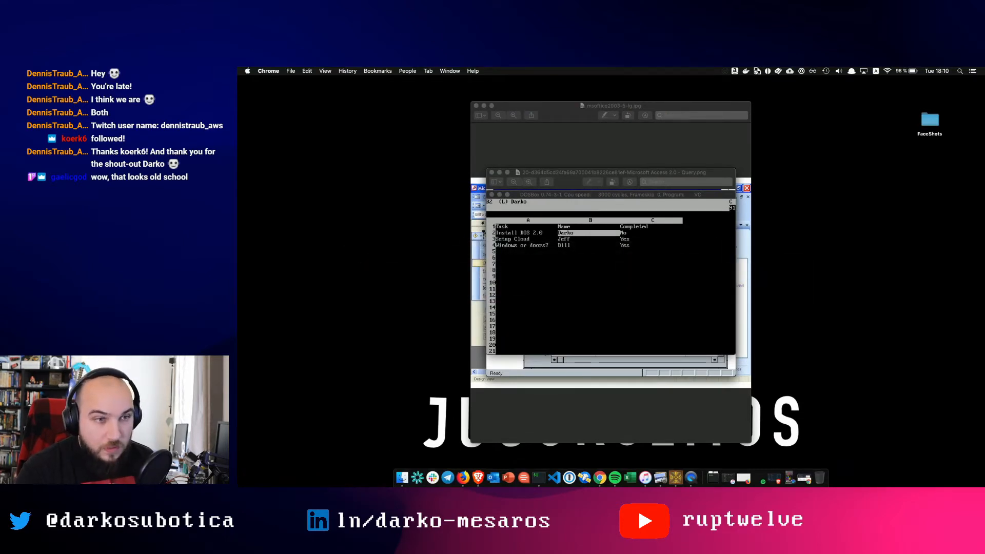
left_click(804, 479)
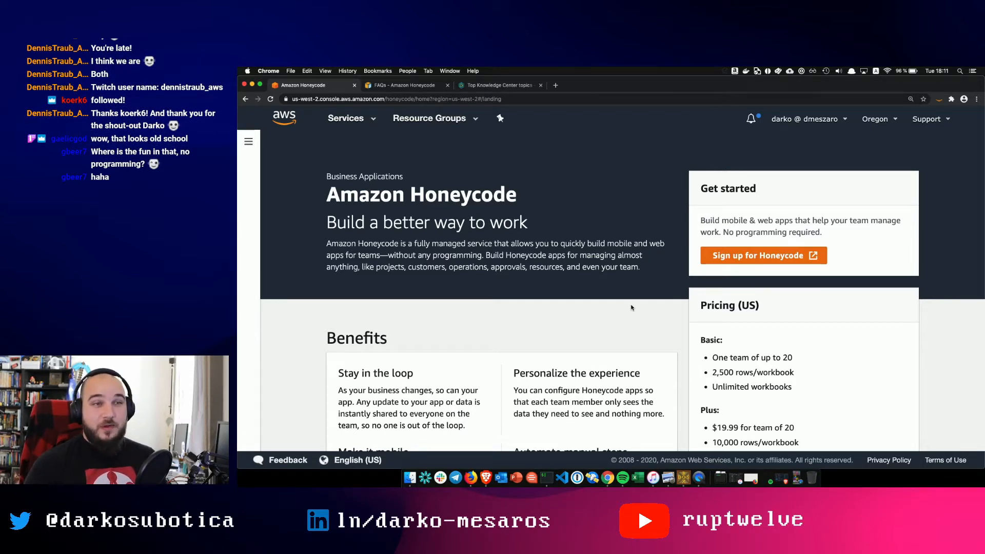
- Scroll the Honeycode page to the Benefits list and the Basic, Plus and Pro pricing tiers
scroll(788, 354, "down", 3)
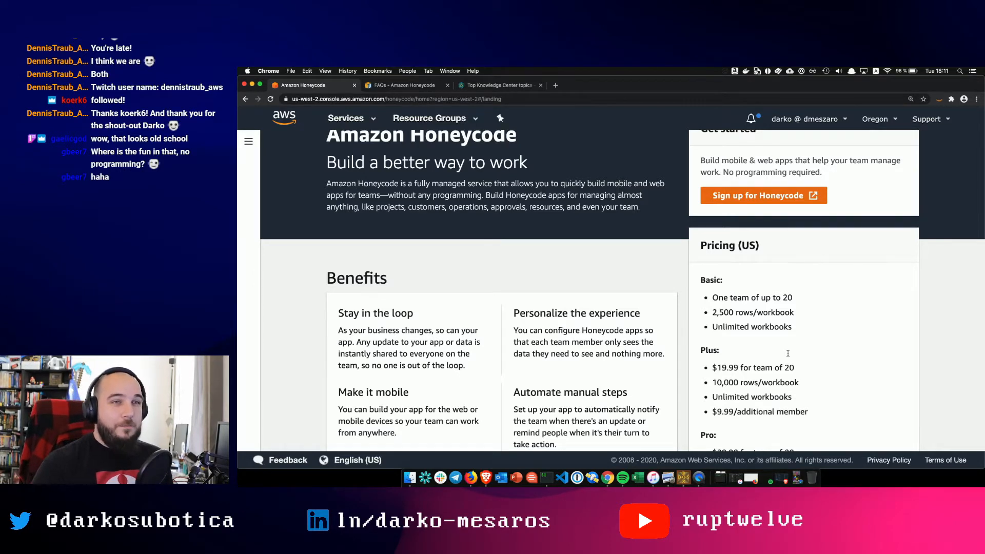
scroll(692, 285, "down", 3)
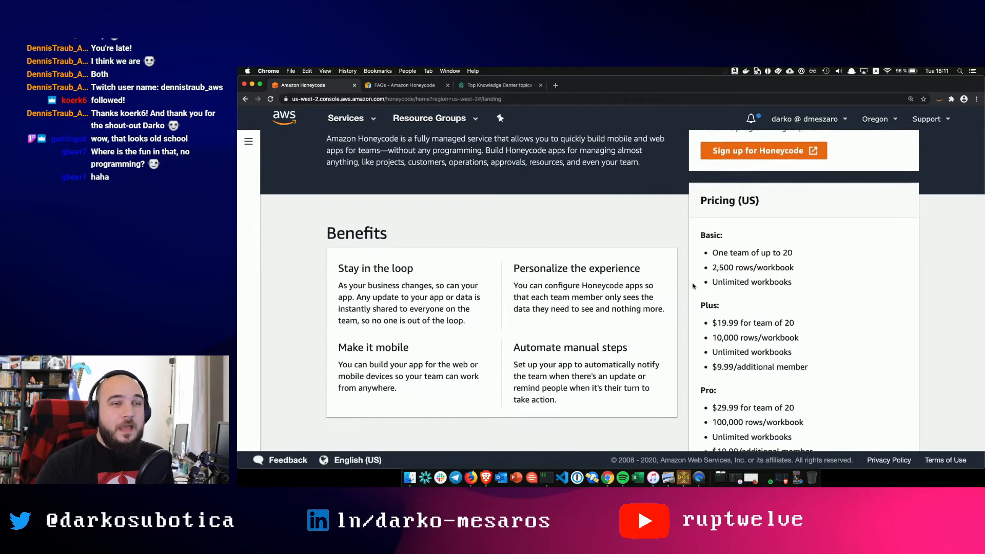
scroll(692, 285, "up", 1)
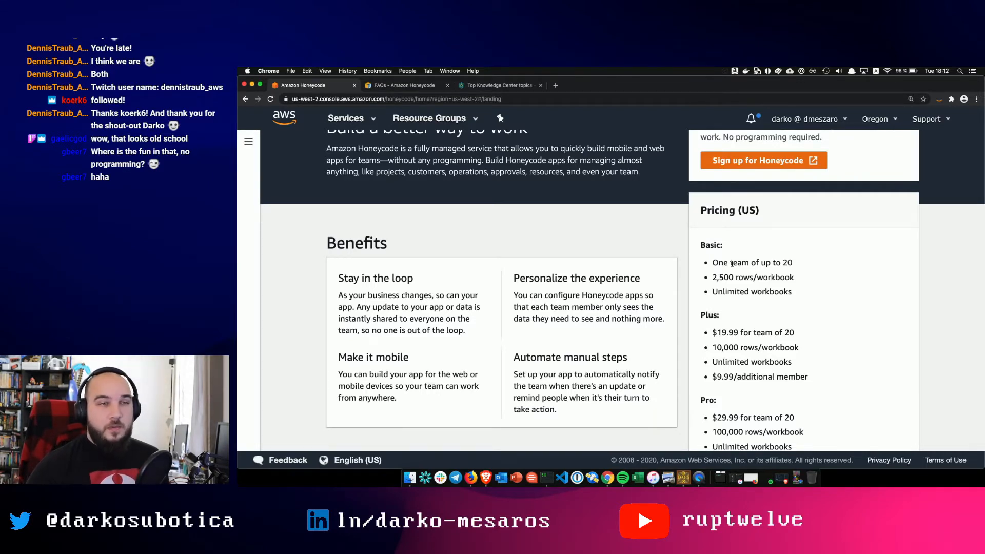
scroll(760, 279, "down", 1)
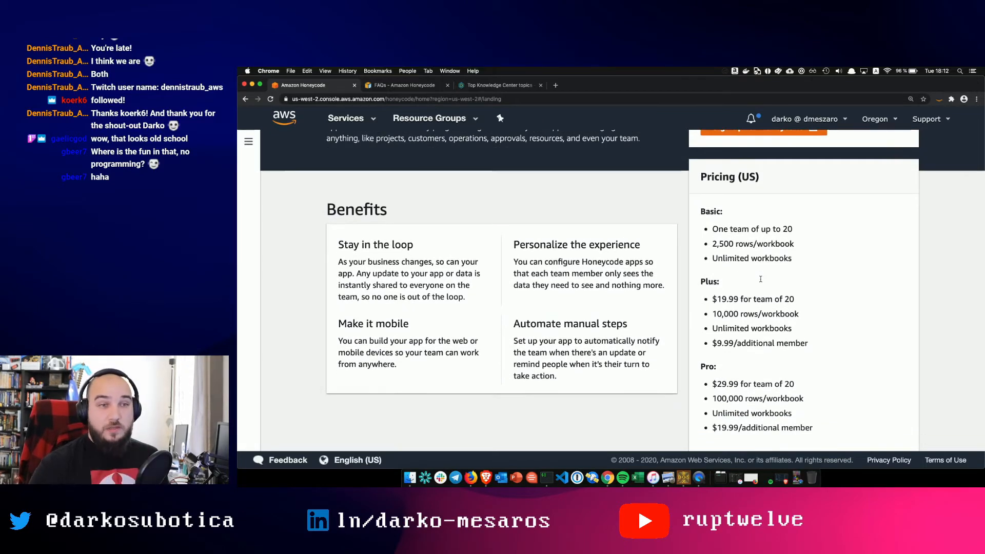
scroll(761, 307, "down", 1)
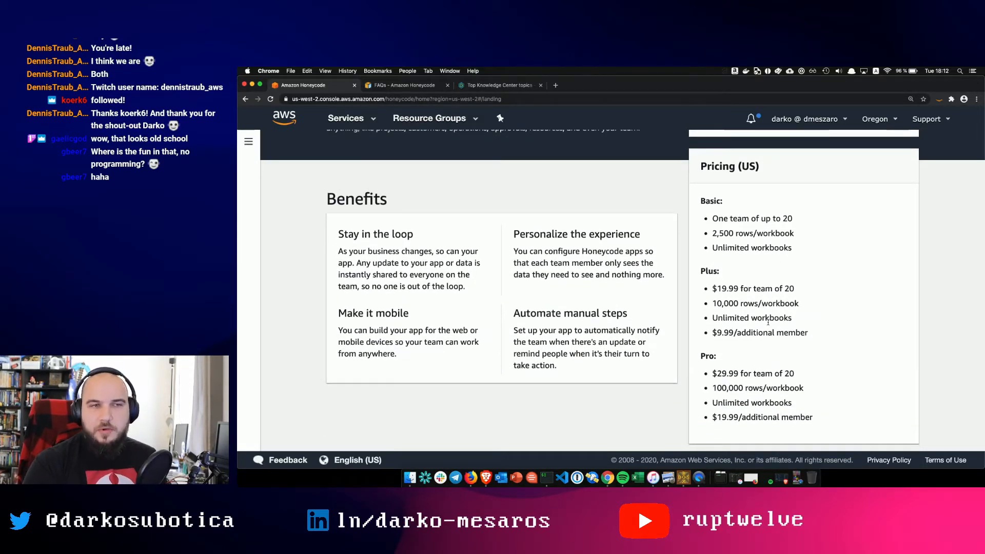
scroll(764, 314, "up", 1)
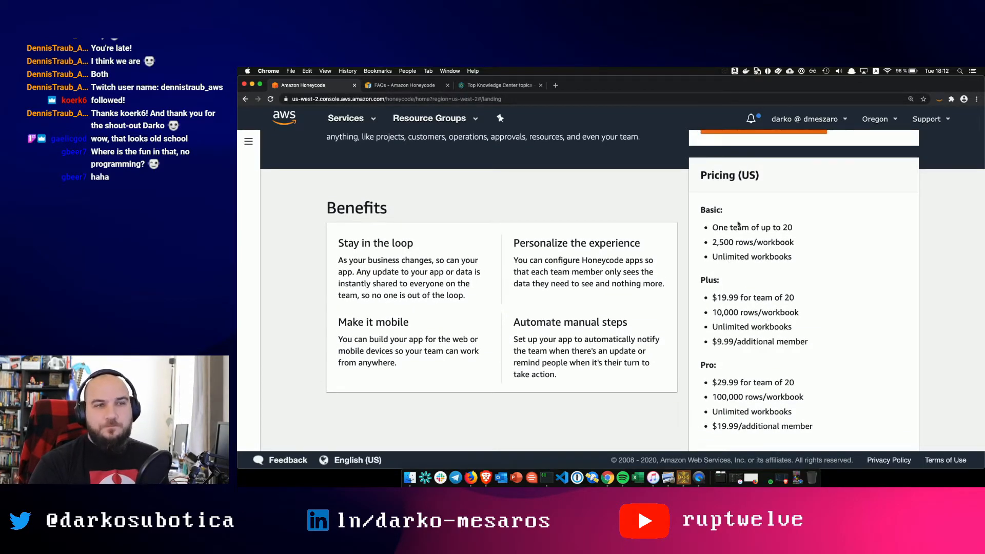
- Highlight the Basic plan limits (team of 20, 2,500 rows/workbook, unlimited workbooks), then scroll to the top
triple_click(728, 225)
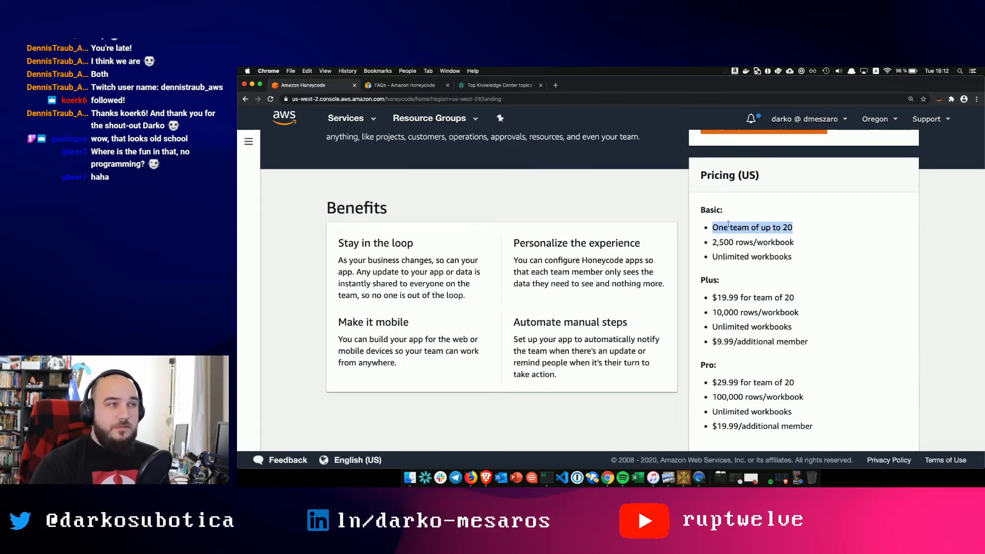
double_click(744, 242)
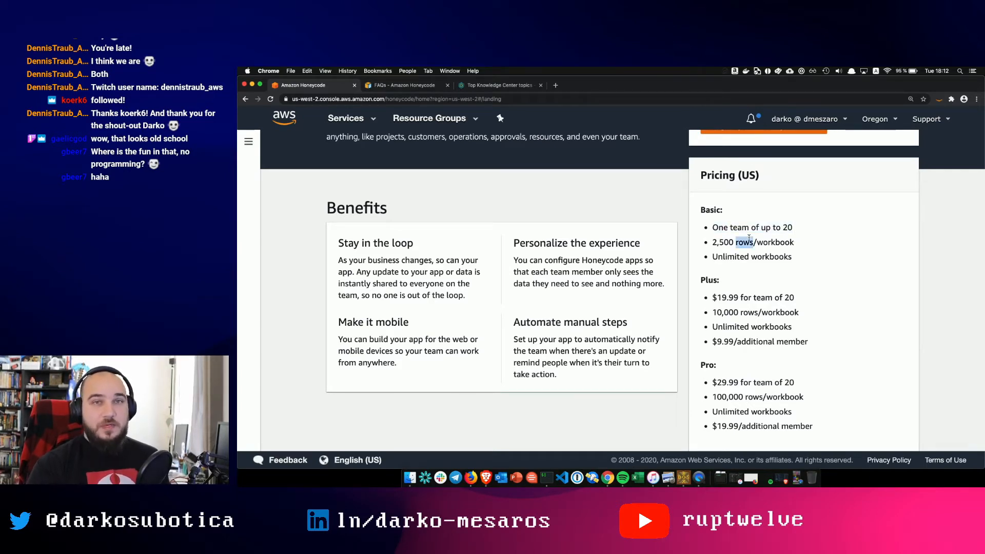
triple_click(723, 243)
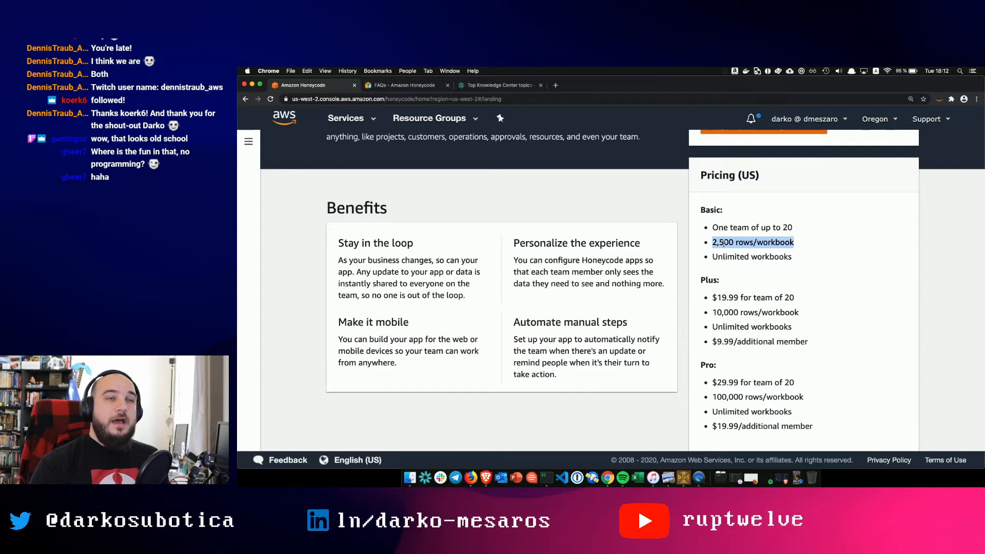
left_click(773, 242)
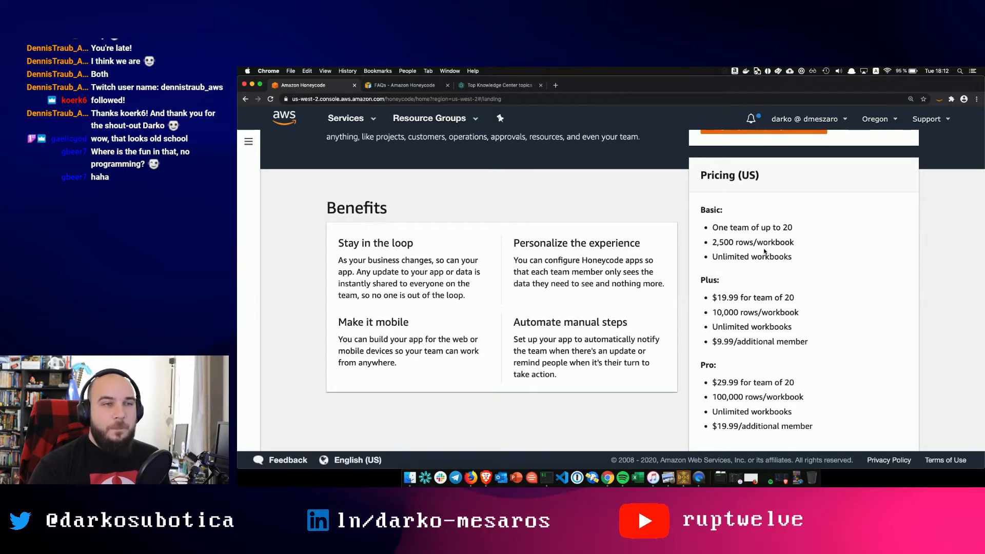
double_click(765, 256)
left_click(768, 266)
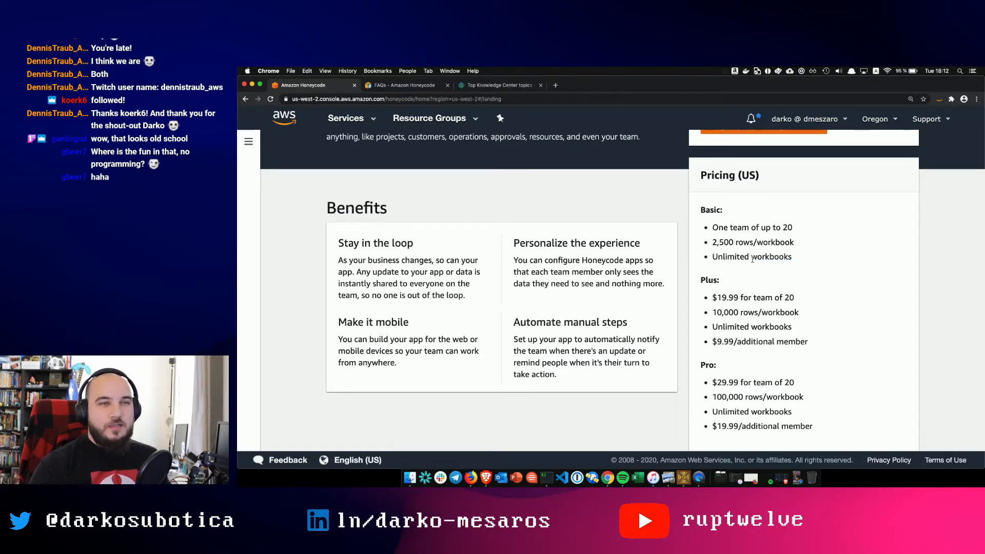
scroll(756, 279, "up", 2)
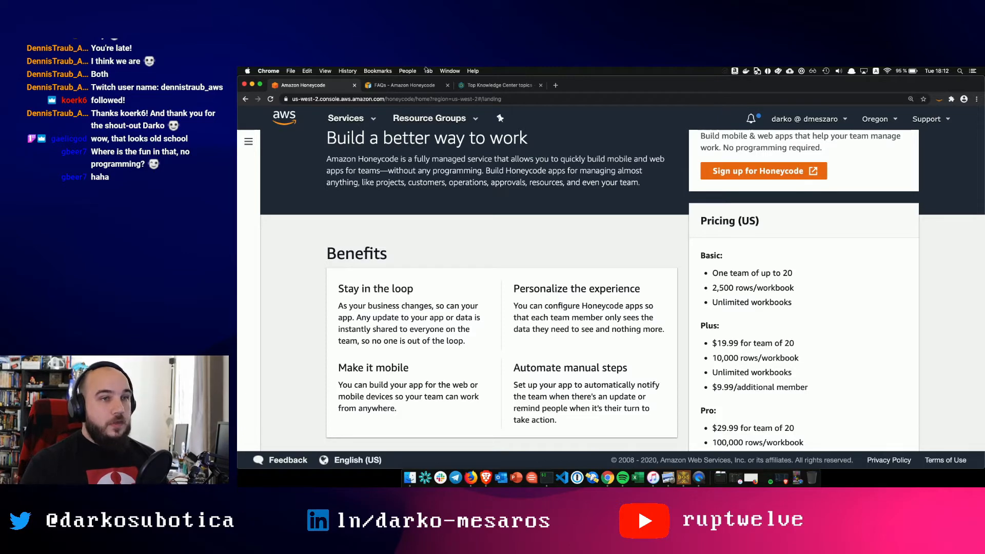
scroll(726, 210, "up", 3)
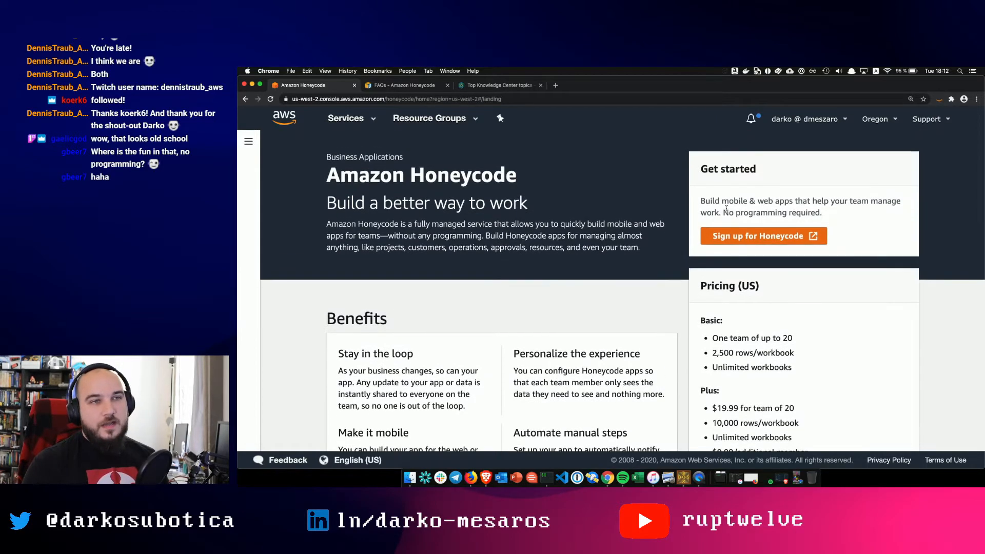
- Sign up for Honeycode and zoom the resulting team page to 150%
left_click(724, 241)
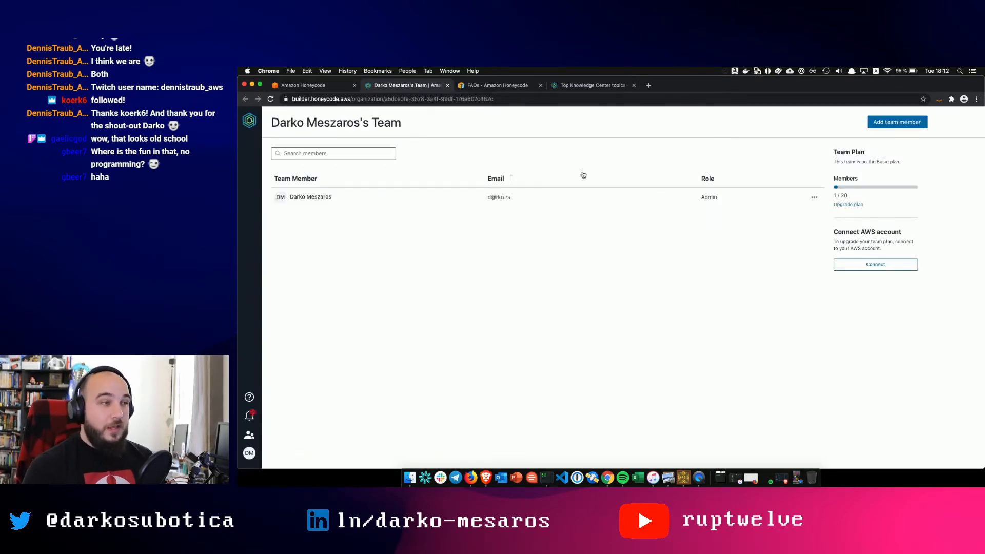
key("super+plus")
key("super+plus")
key("super+plus")
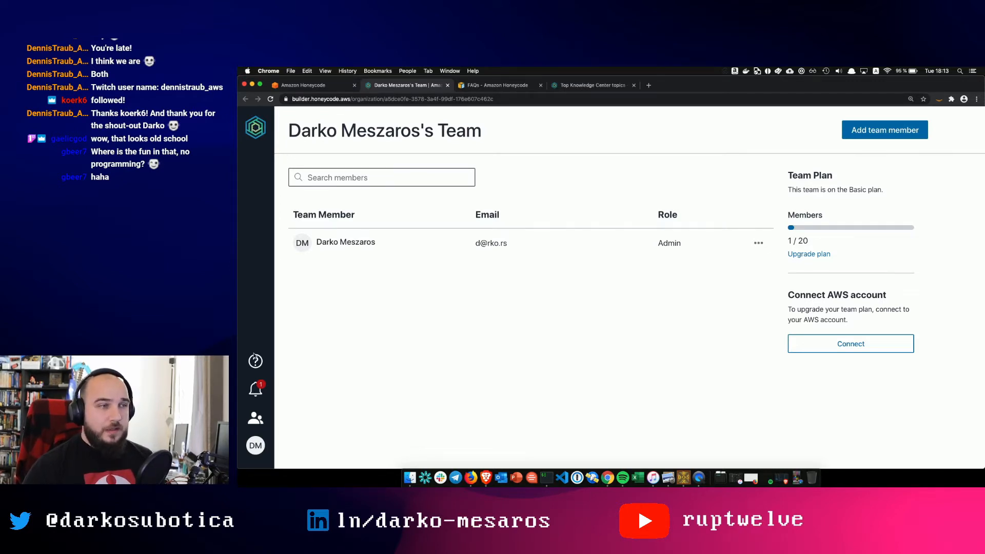
- Sign out from the profile menu and sign back in with the account email and password
left_click(255, 445)
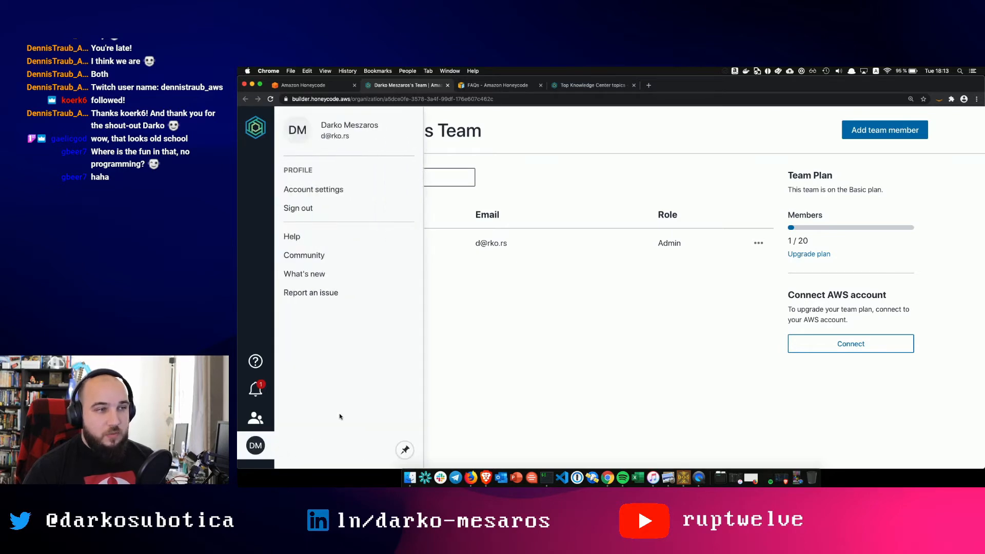
left_click(306, 209)
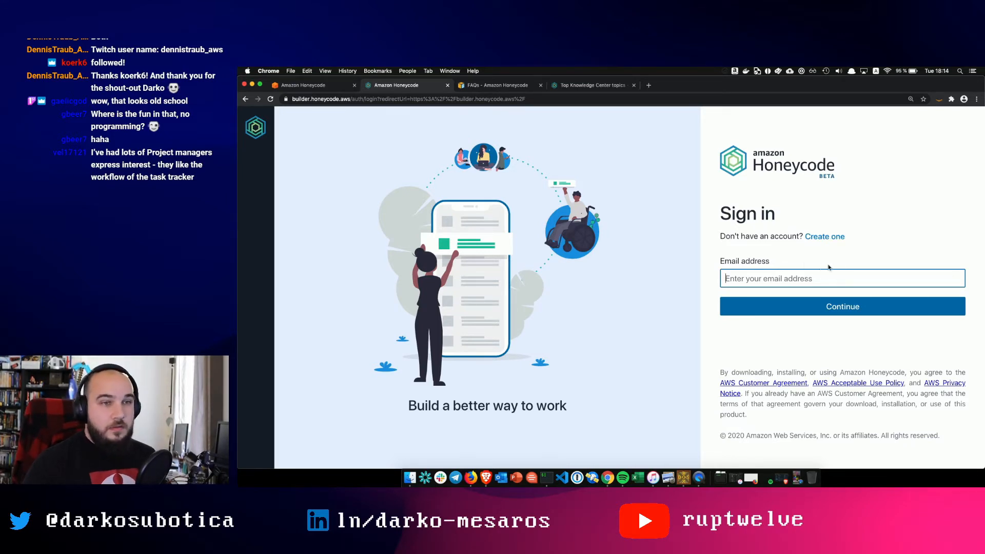
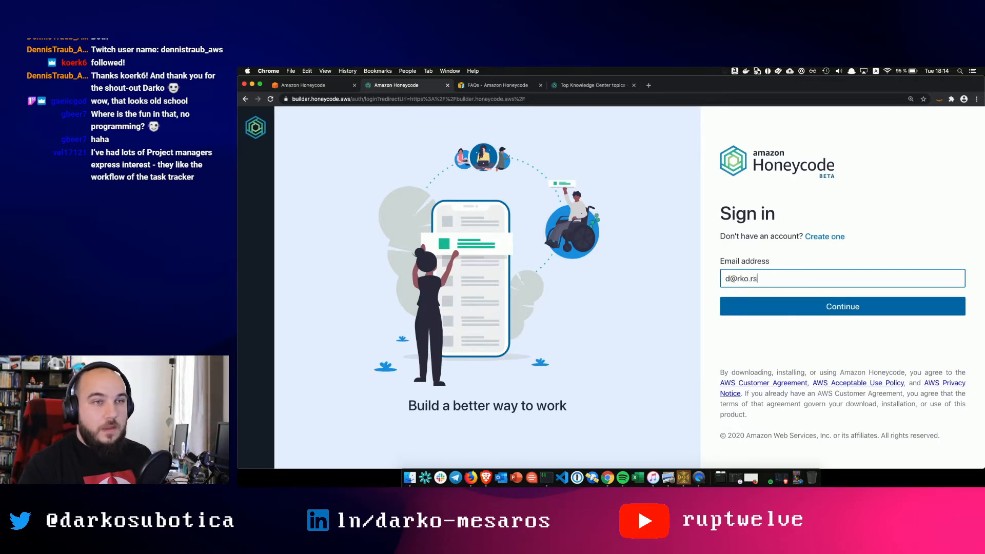
key("Return")
type("•")
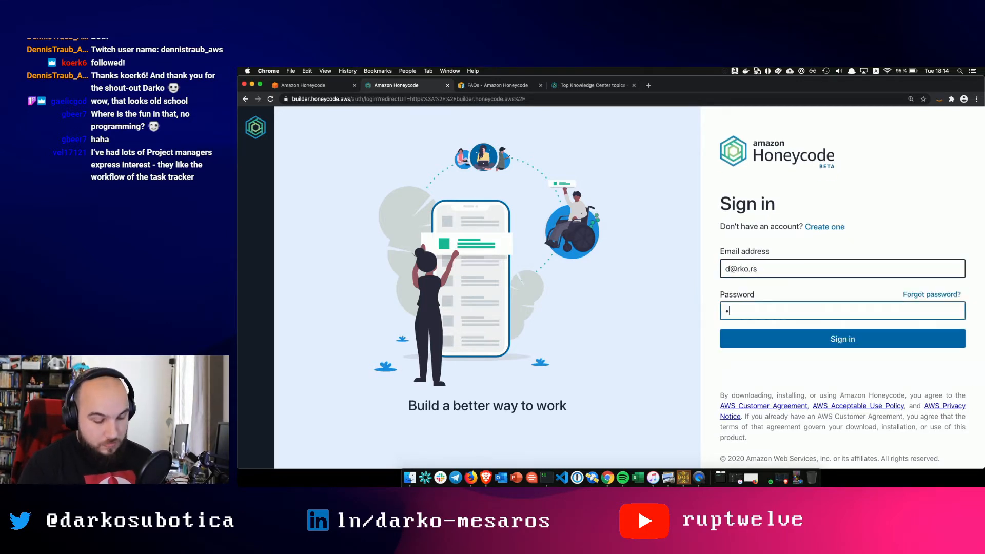
type("•••••••")
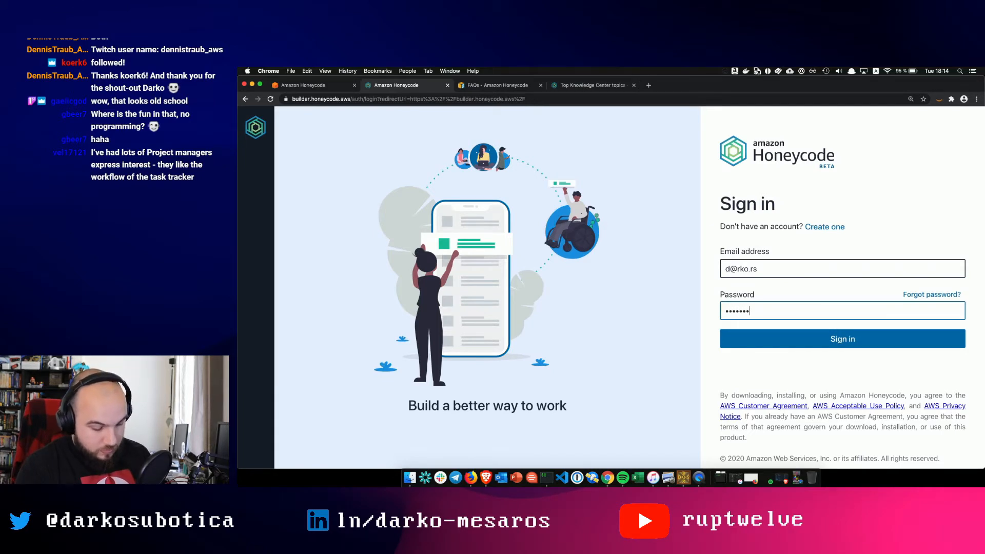
type("•••")
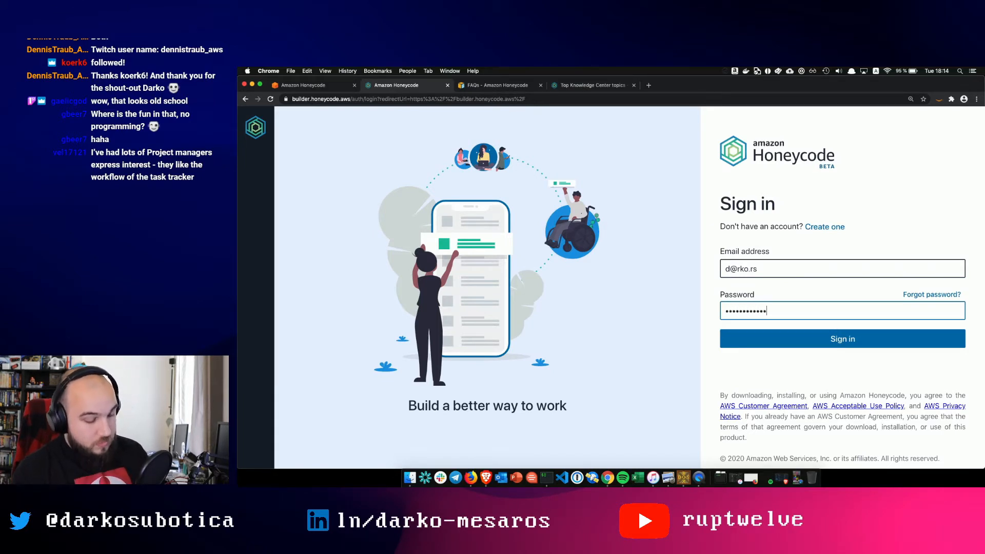
type("•")
key("Return")
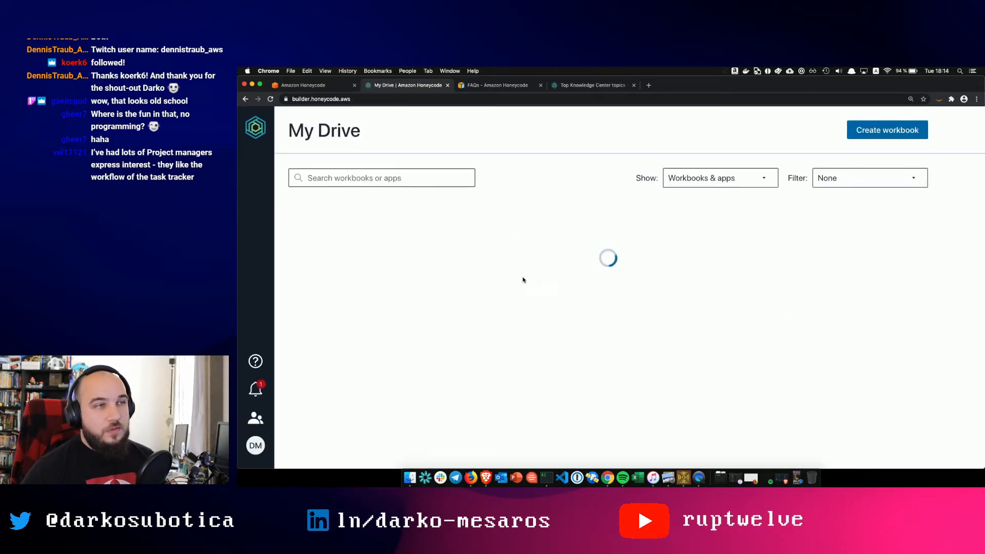
scroll(603, 371, "down", 1)
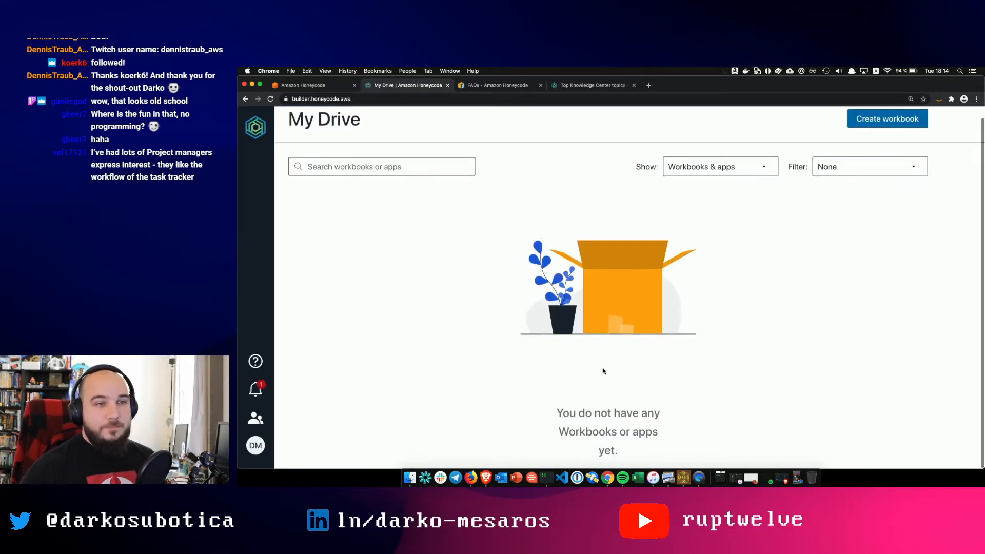
scroll(603, 371, "up", 1)
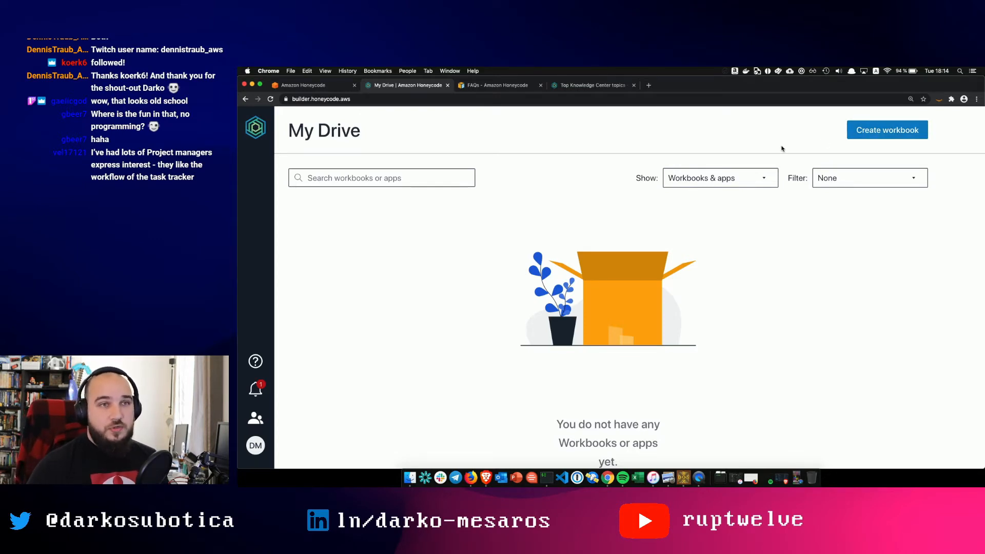
- Start a new workbook, browse the templates and choose Simple To-do
left_click(869, 133)
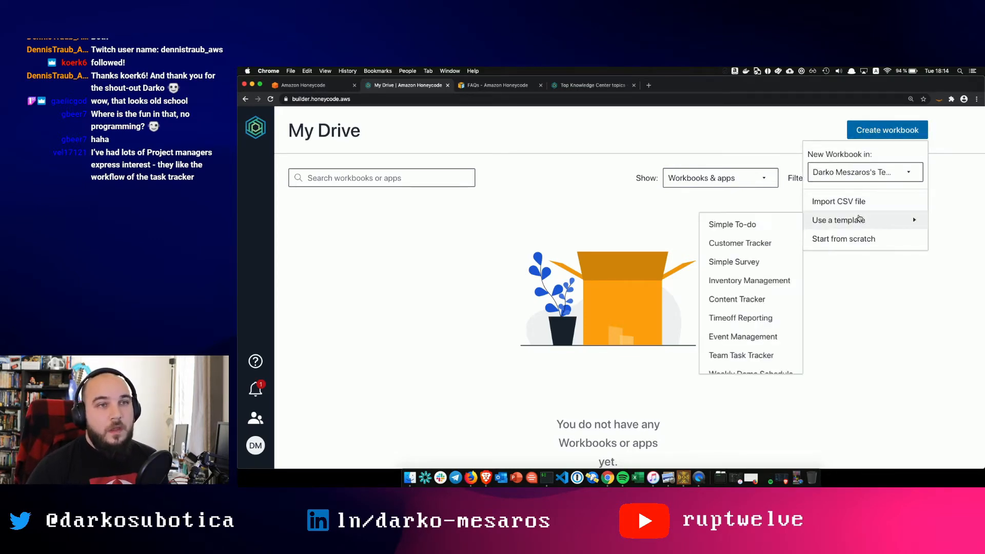
mouse_move(851, 220)
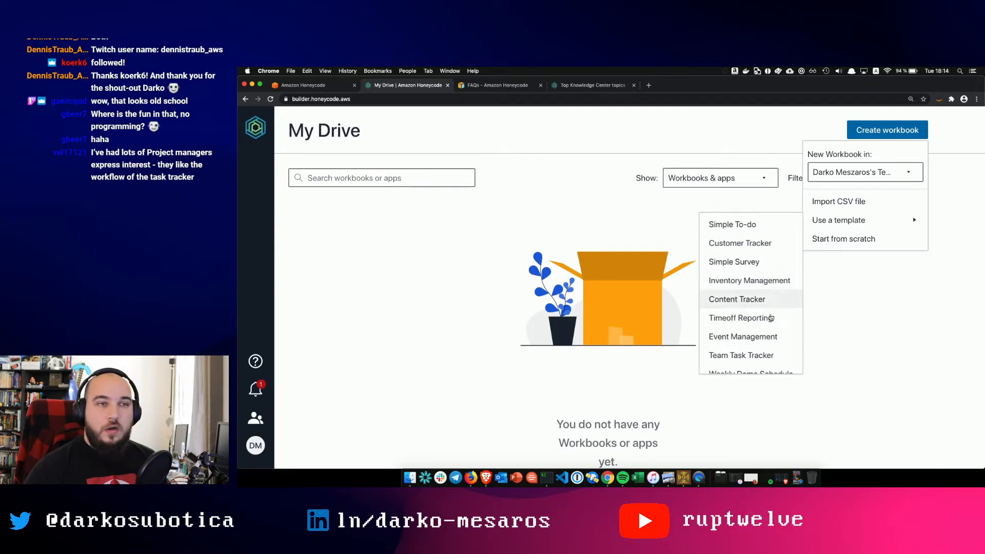
scroll(767, 363, "down", 1)
scroll(767, 364, "down", 2)
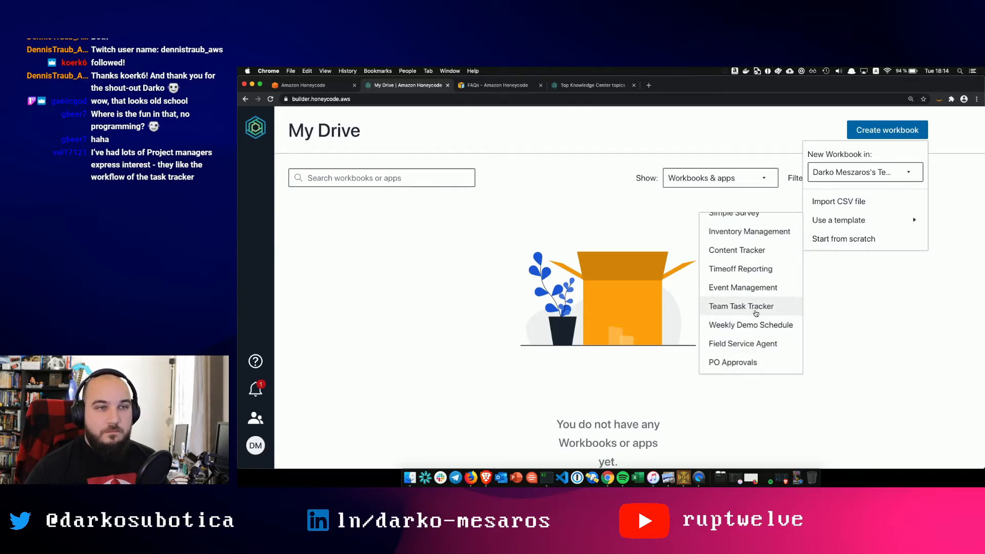
scroll(756, 314, "up", 3)
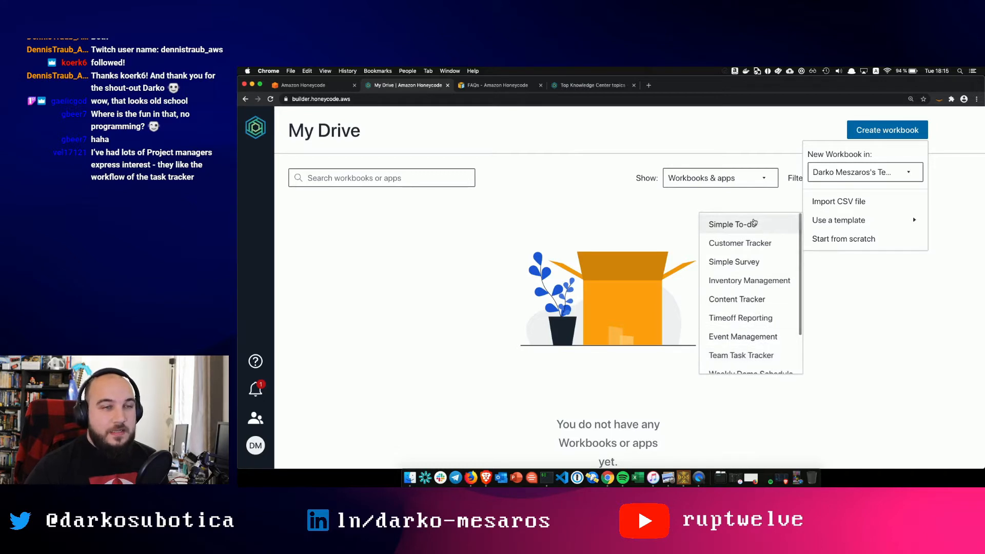
left_click(753, 223)
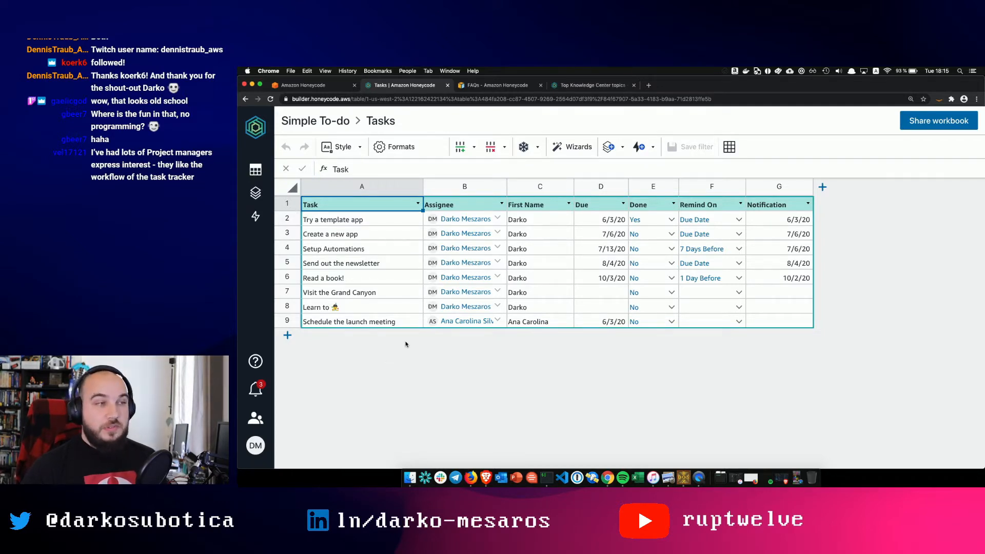
left_click(256, 170)
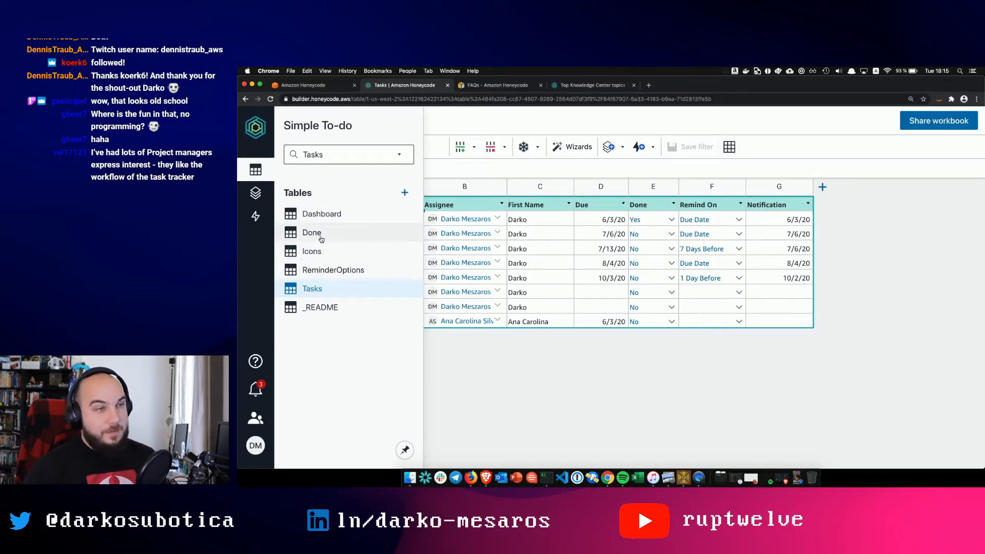
left_click(322, 215)
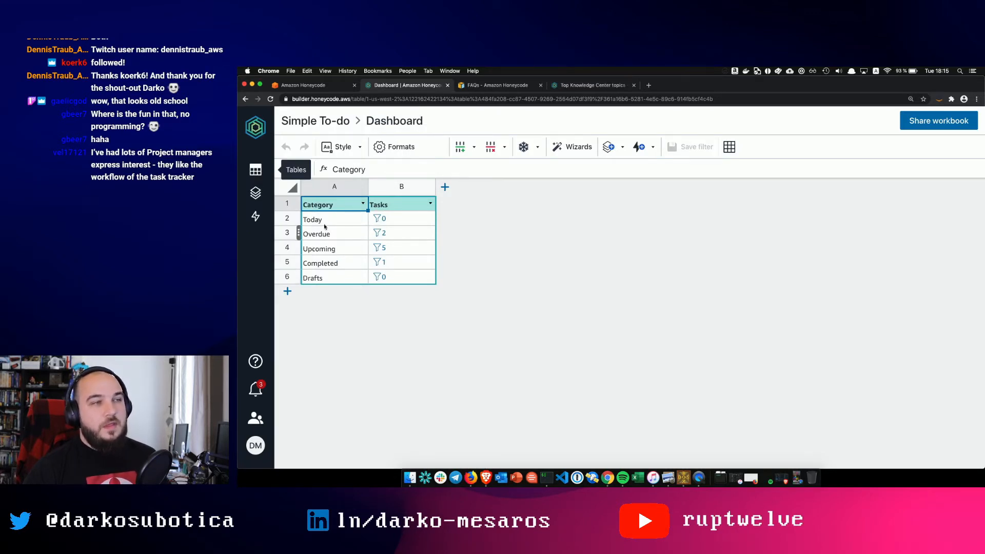
left_click(256, 170)
left_click(310, 233)
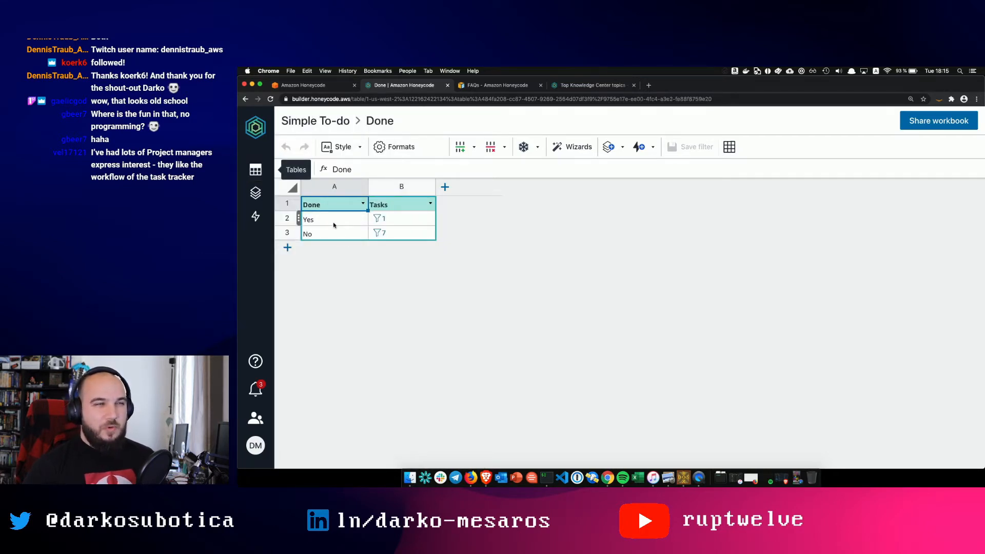
left_click(256, 169)
left_click(311, 253)
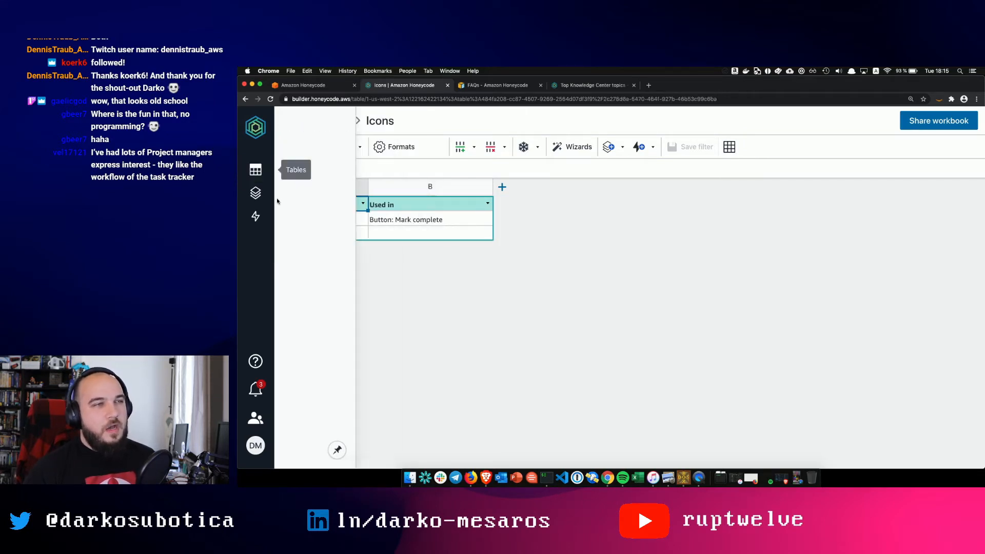
left_click(258, 170)
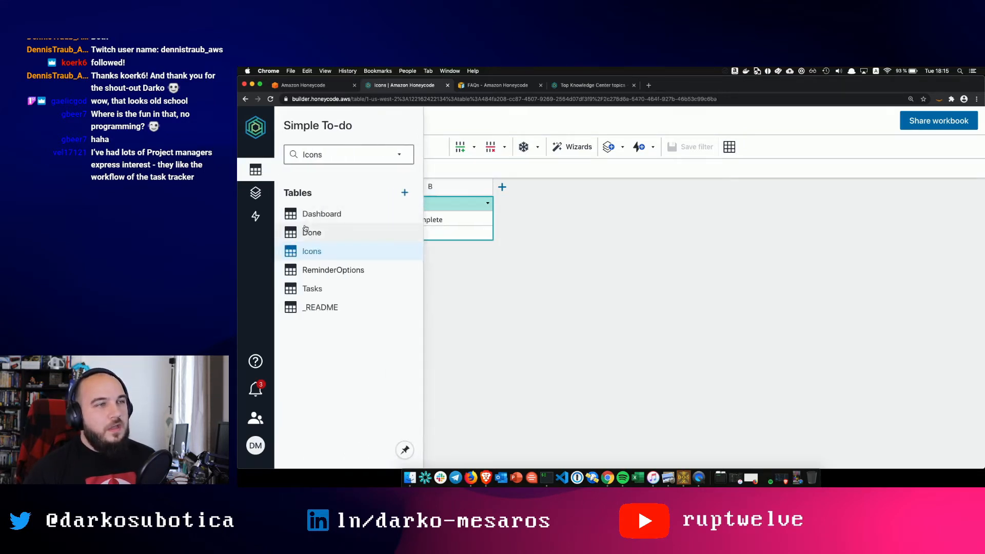
left_click(312, 269)
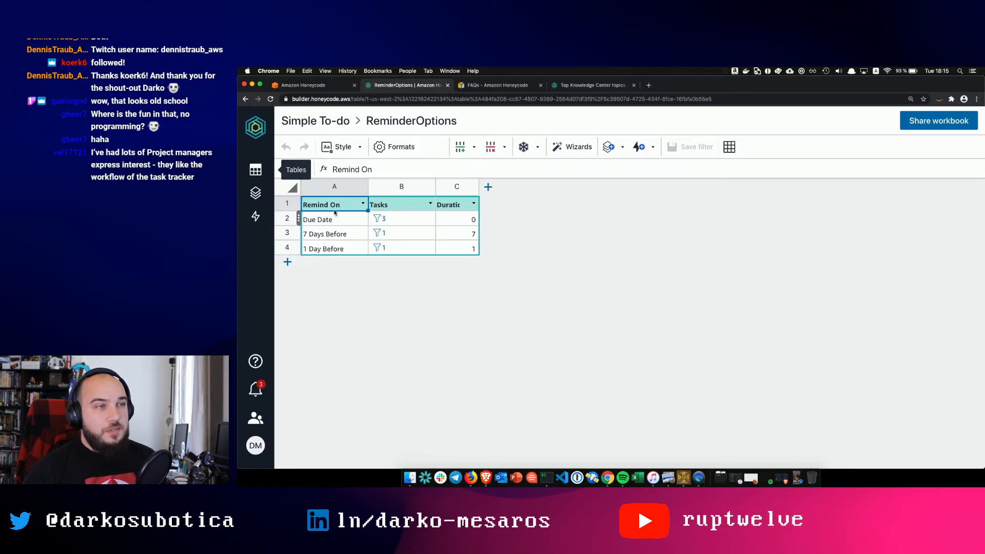
left_click(266, 175)
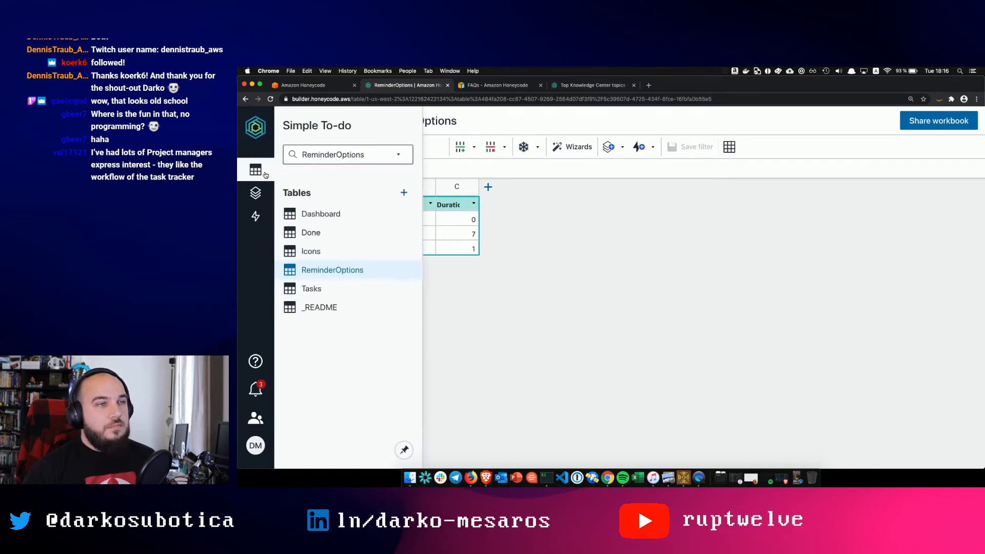
left_click(310, 289)
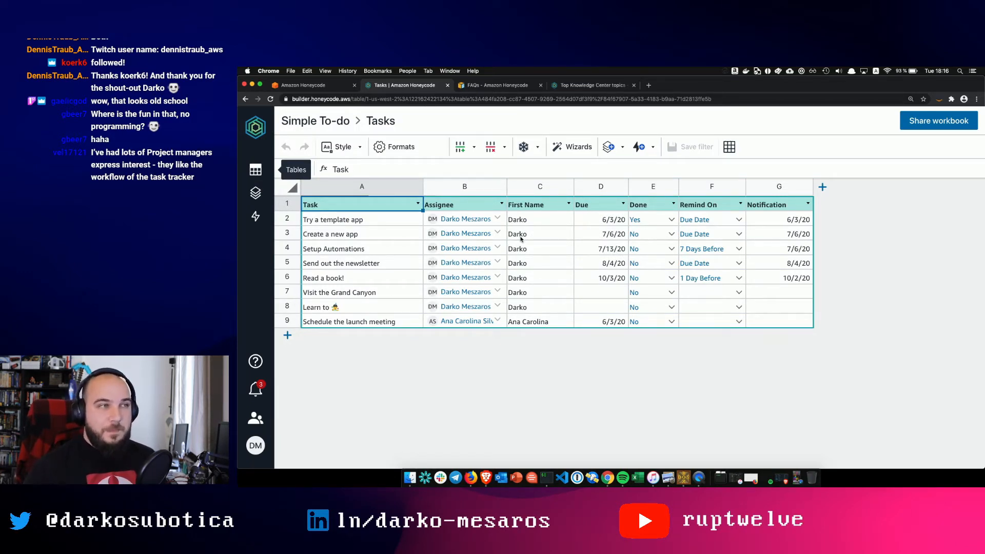
- Open the Todo app in the builder and select the MY TASKS content box
left_click(256, 193)
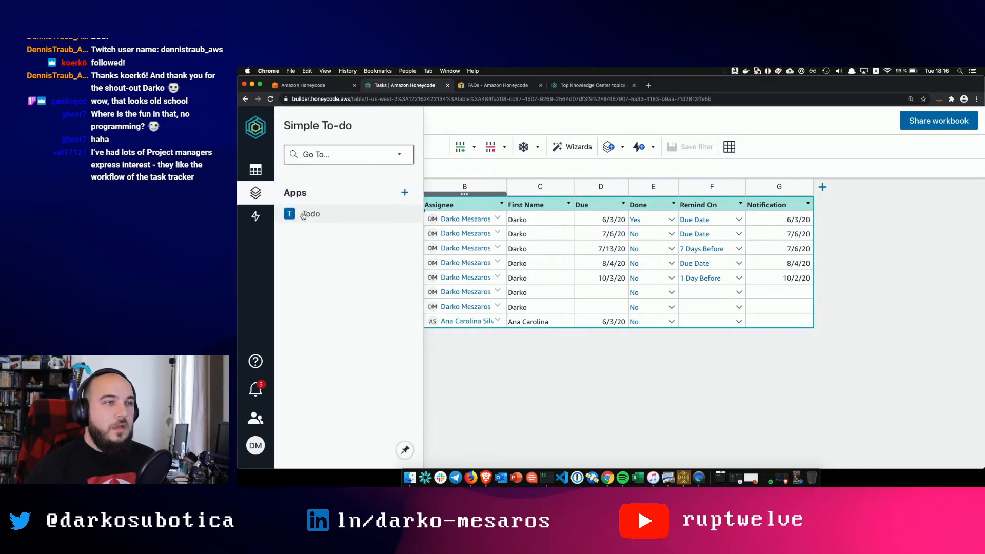
left_click(323, 215)
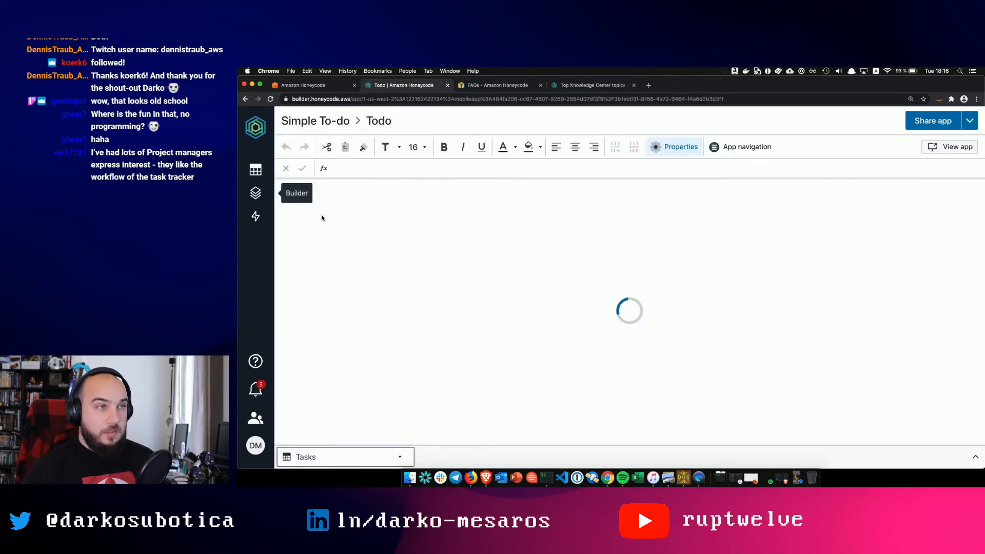
left_click(528, 296)
scroll(527, 287, "down", 2)
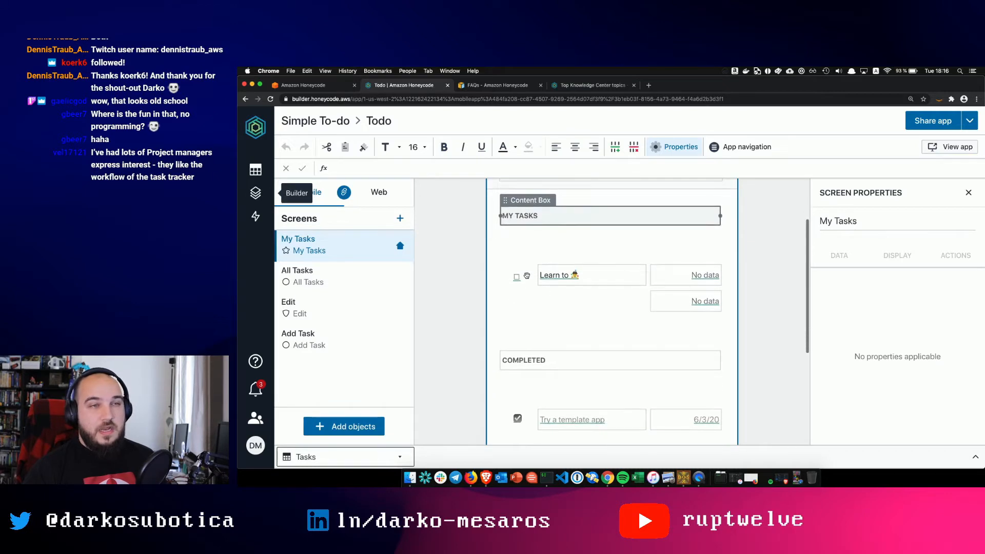
scroll(527, 276, "down", 5)
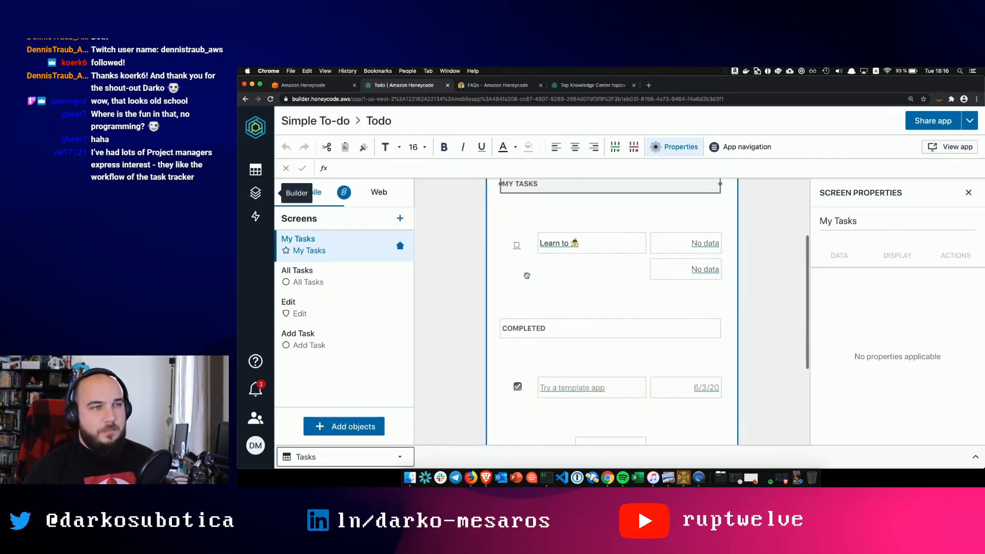
scroll(527, 277, "up", 5)
scroll(526, 277, "up", 3)
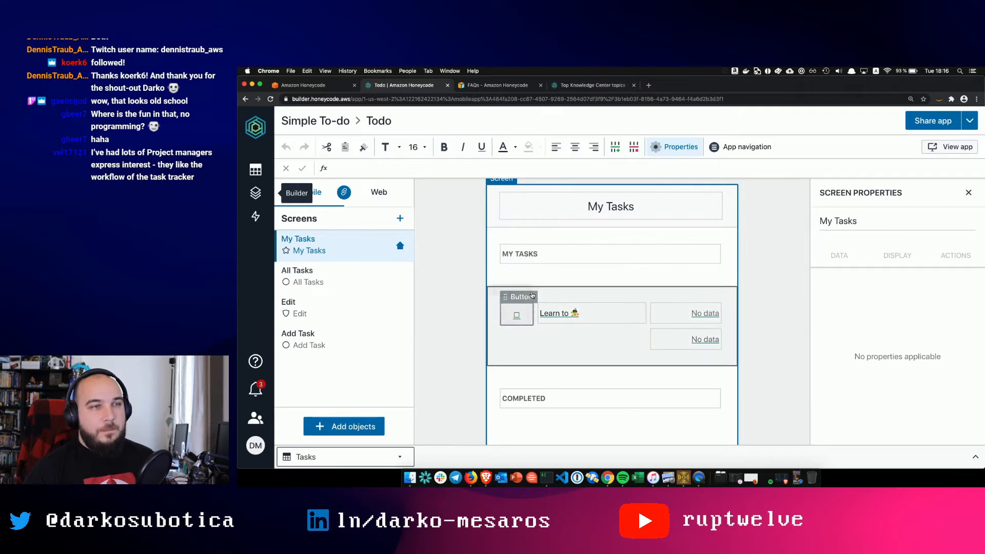
- Inspect the task list's filter formula plus its Actions, Visibility and Data settings
left_click(502, 278)
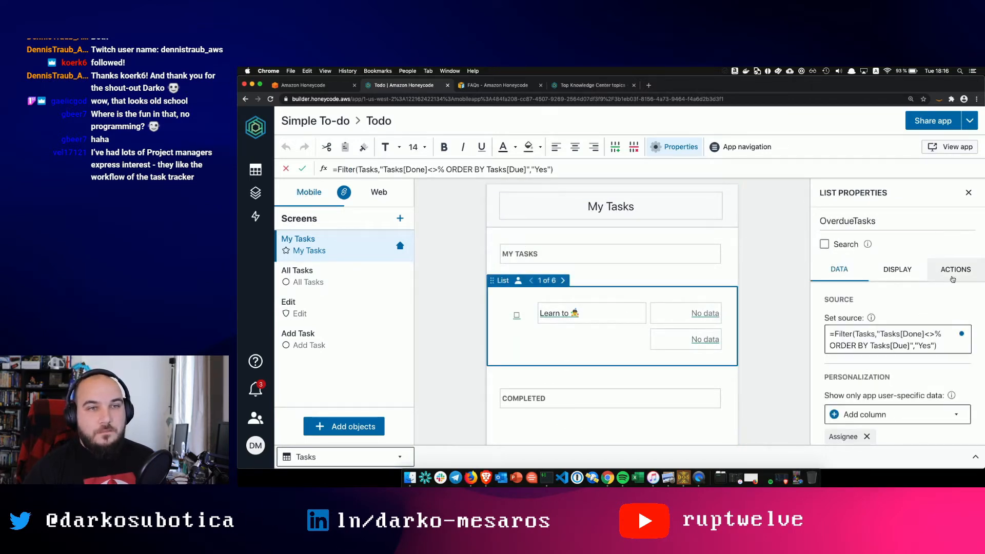
left_click(953, 270)
left_click(904, 273)
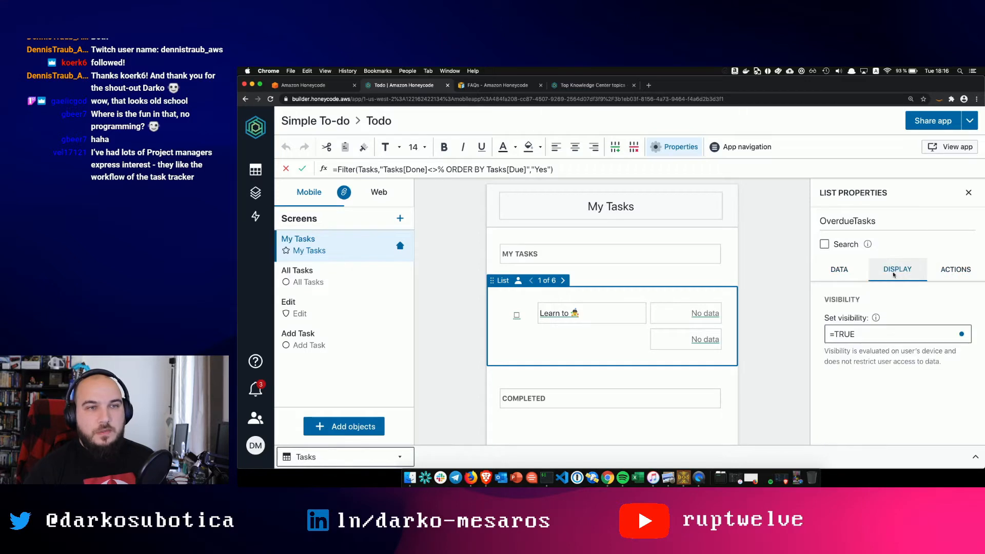
left_click(844, 264)
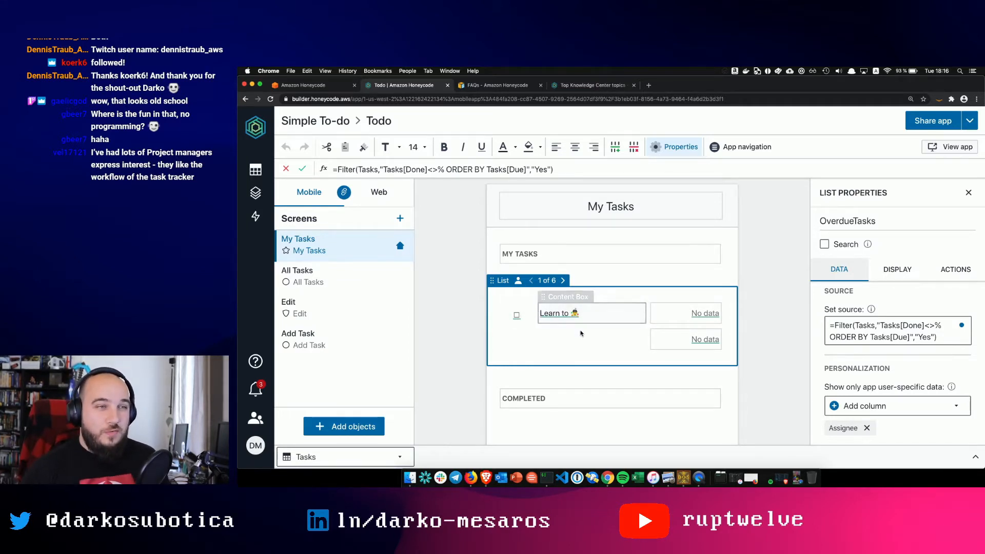
scroll(581, 333, "down", 3)
scroll(580, 331, "up", 3)
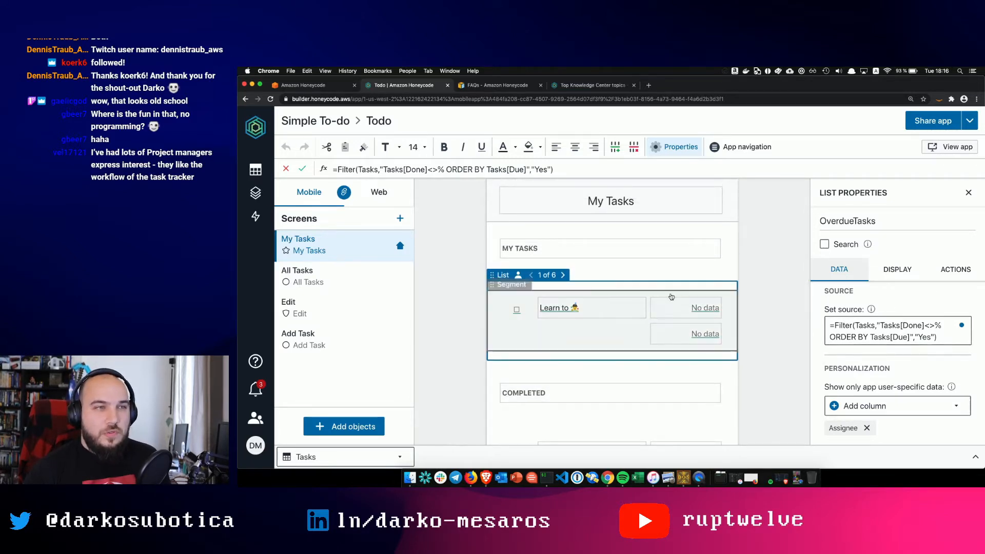
- Select the nested block, segment, content box and task-name data cell in turn
left_click(506, 271)
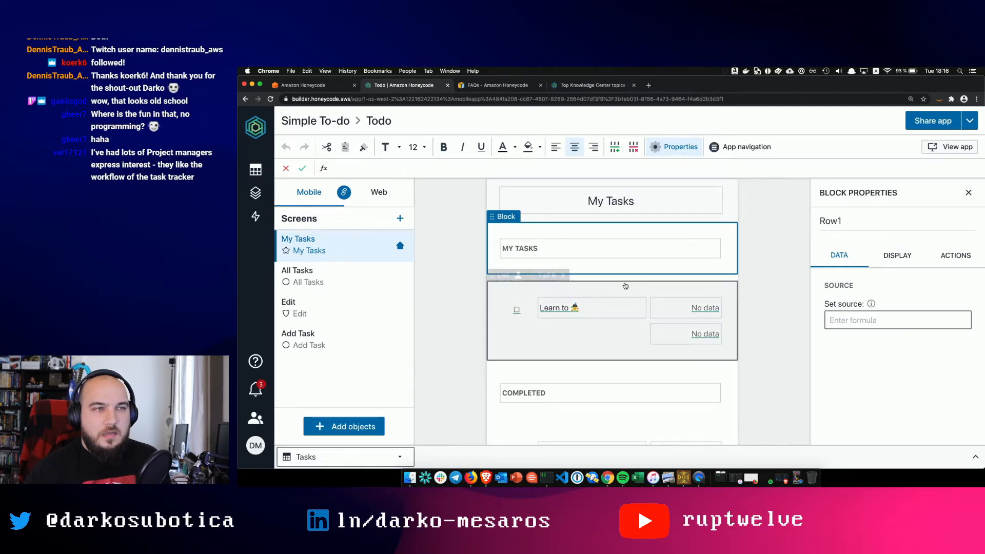
left_click(500, 290)
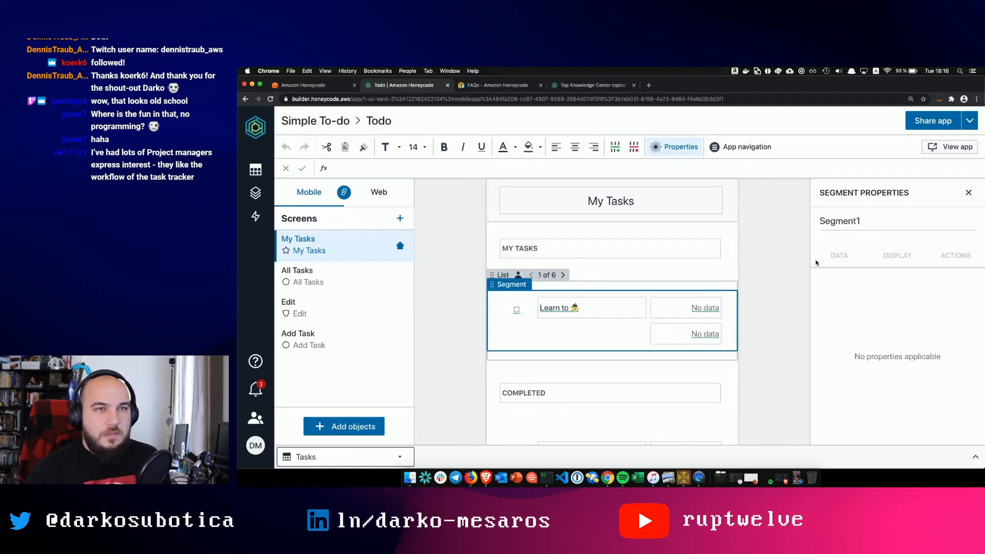
left_click(551, 296)
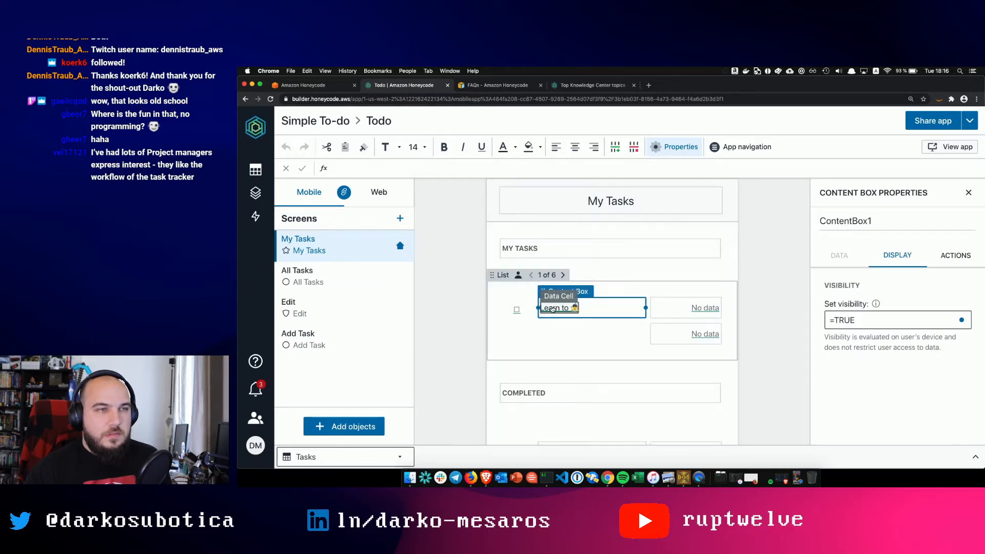
left_click(551, 308)
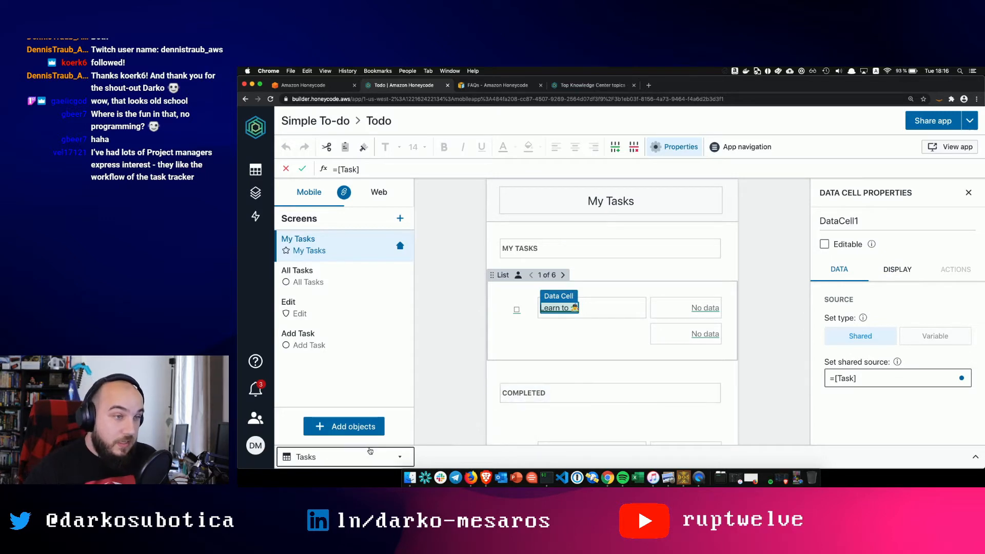
- Show the Tasks table, select the cell bound to the Due column, then launch the Todo app
left_click(344, 457)
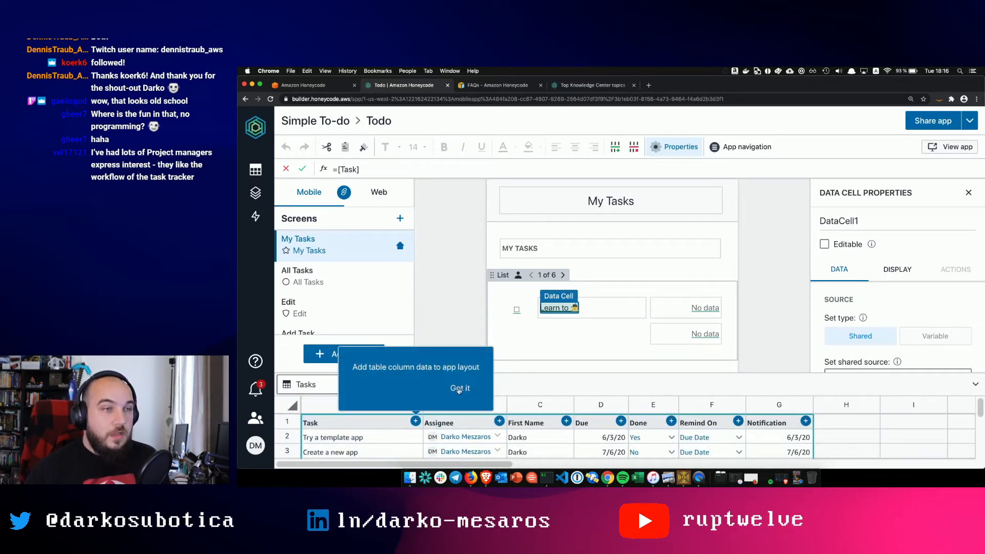
left_click(459, 389)
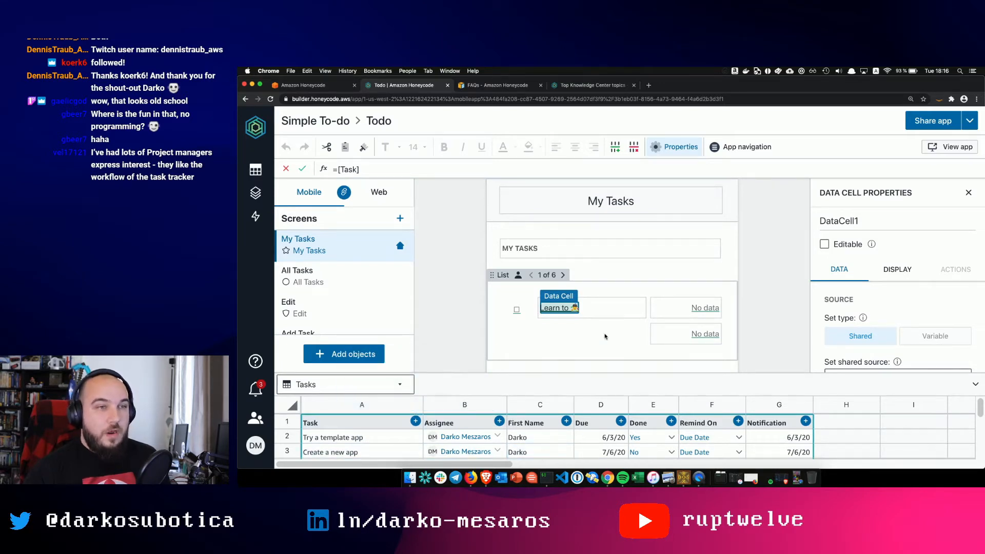
left_click(696, 309)
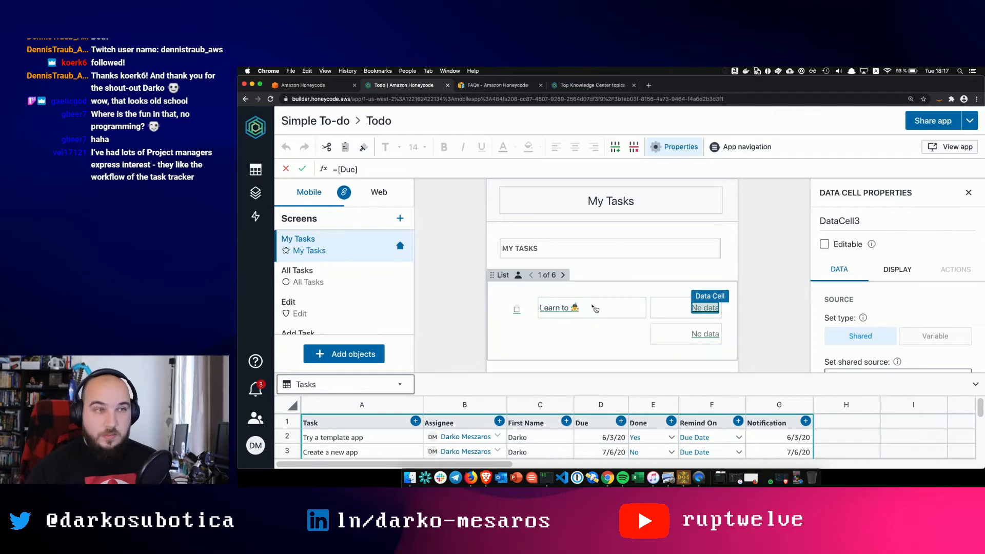
left_click(971, 149)
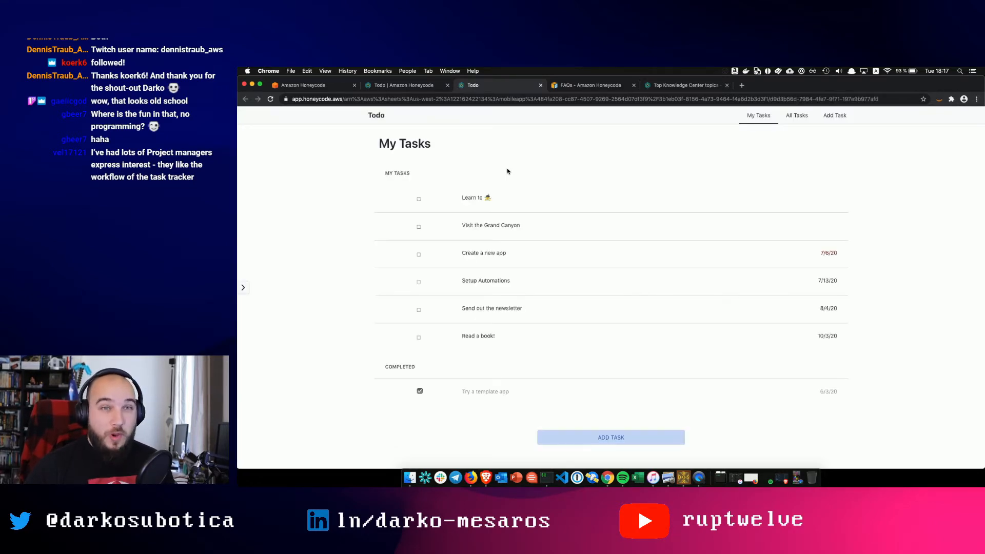
- Zoom the running Todo app to 125%, review My Tasks, then return to the Honeycode builder
key("super+equal")
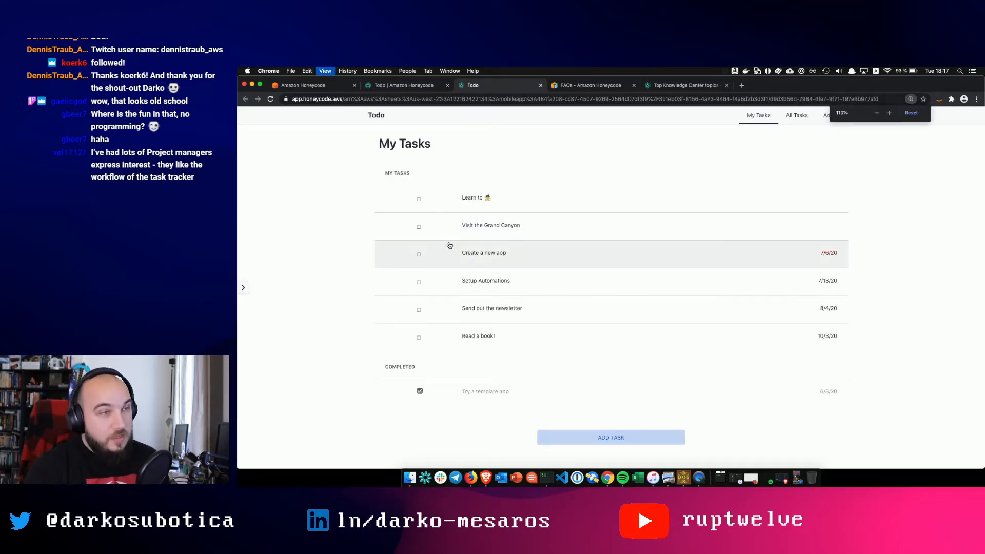
key("super+equal")
key("super+equal")
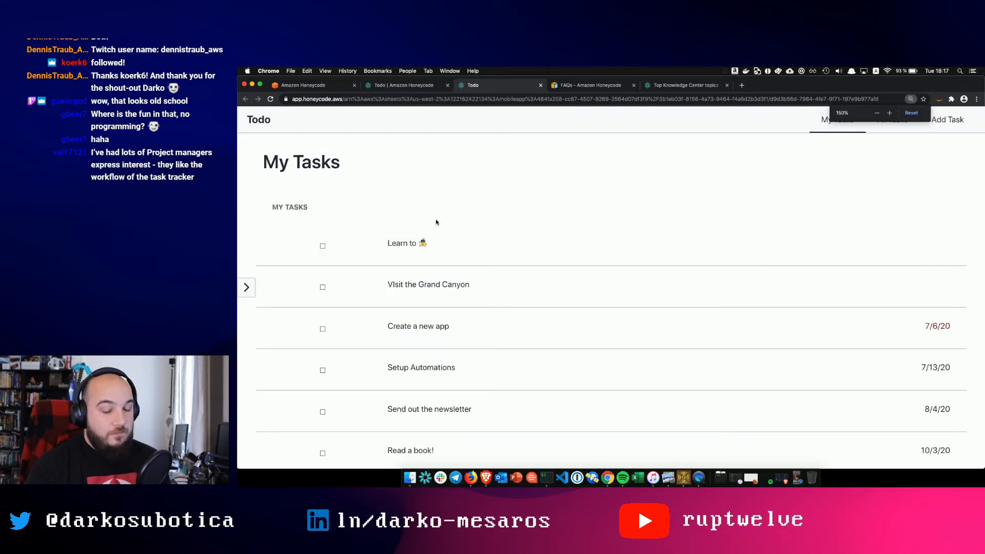
key("super+minus")
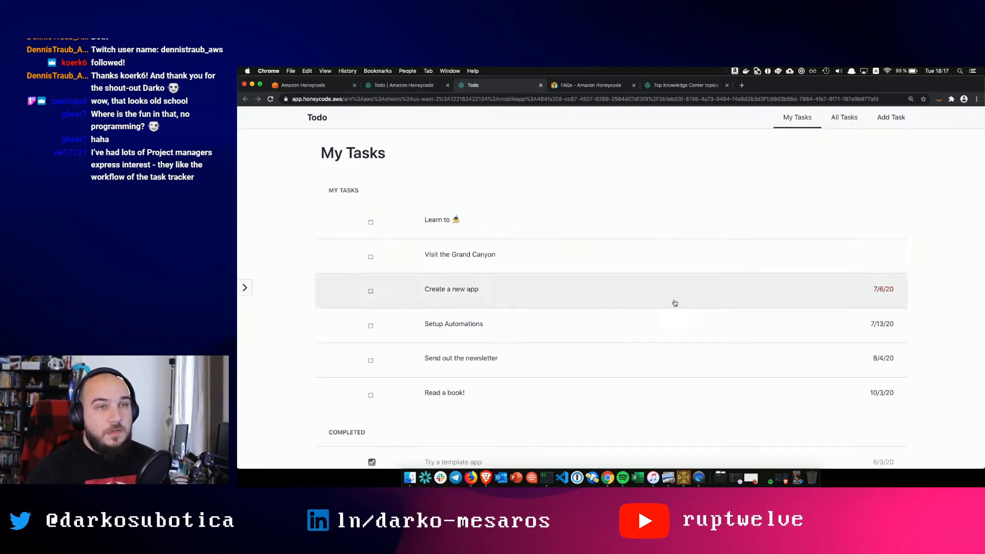
scroll(476, 245, "down", 3)
scroll(472, 214, "up", 2)
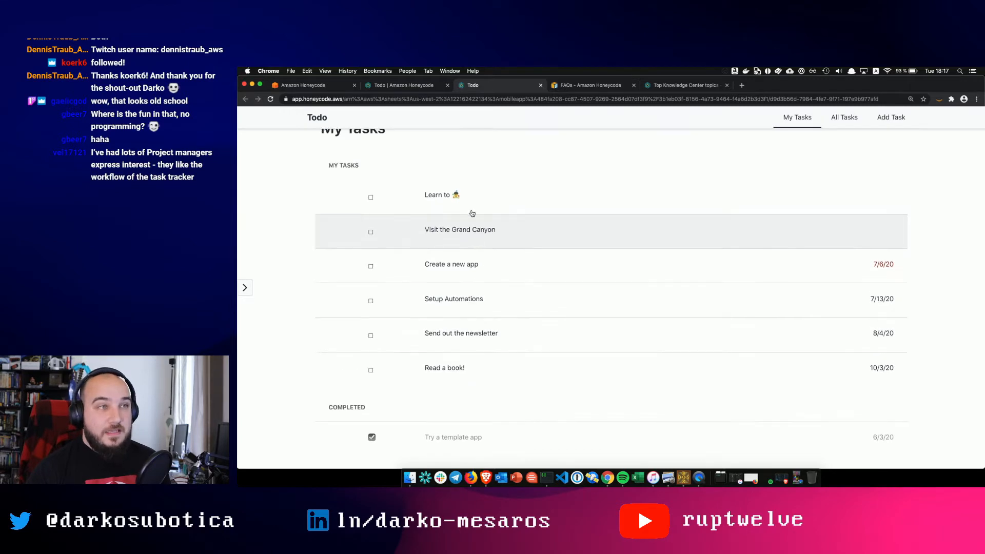
scroll(490, 369, "up", 1)
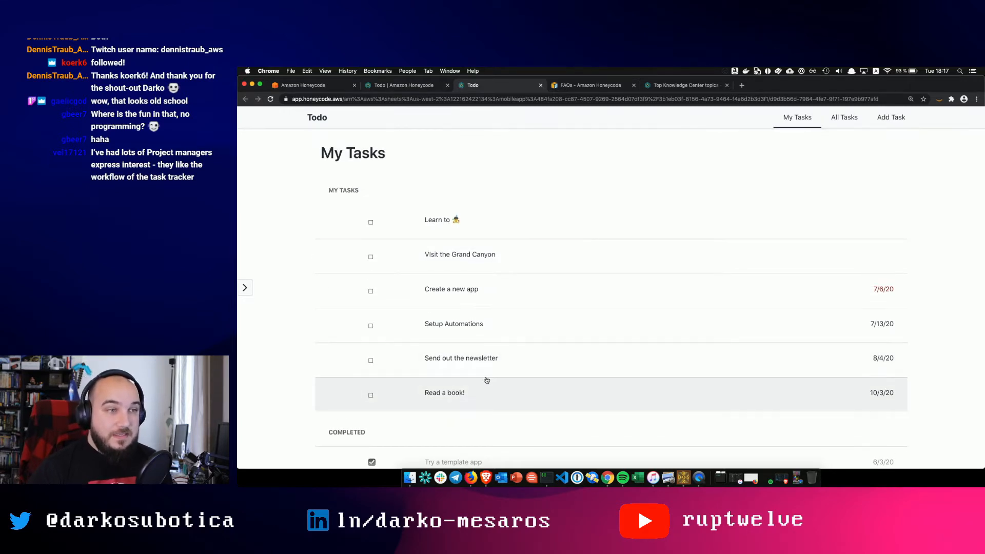
scroll(559, 359, "down", 3)
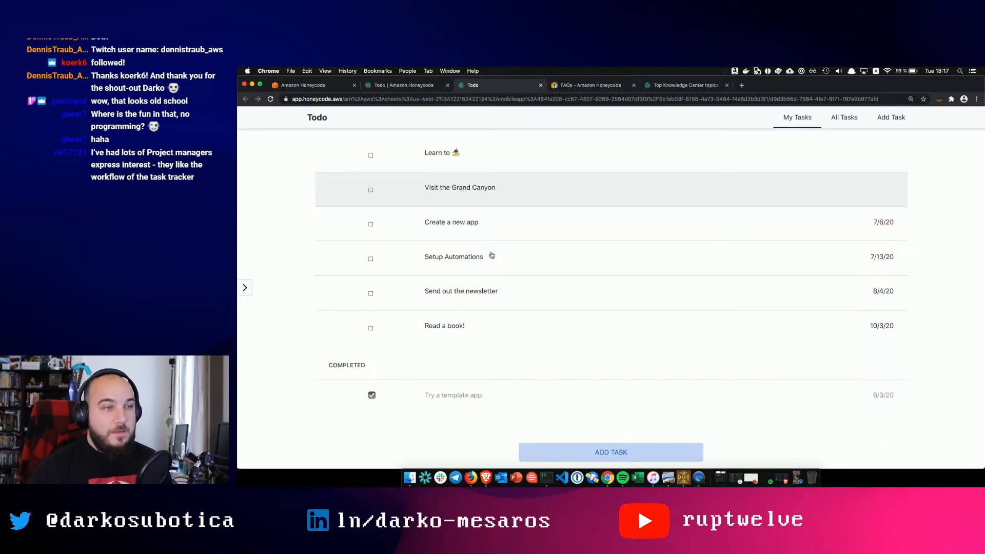
scroll(557, 393, "up", 3)
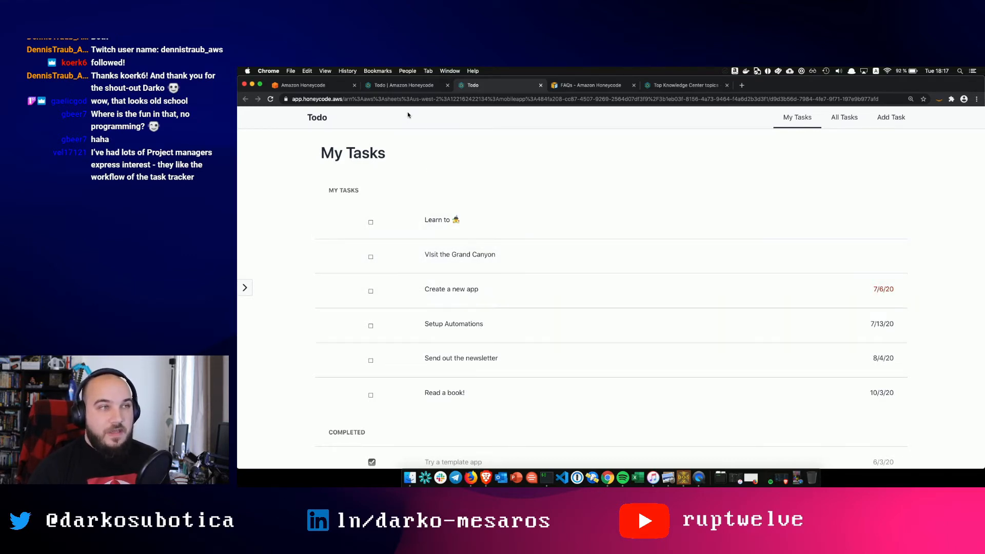
left_click(406, 88)
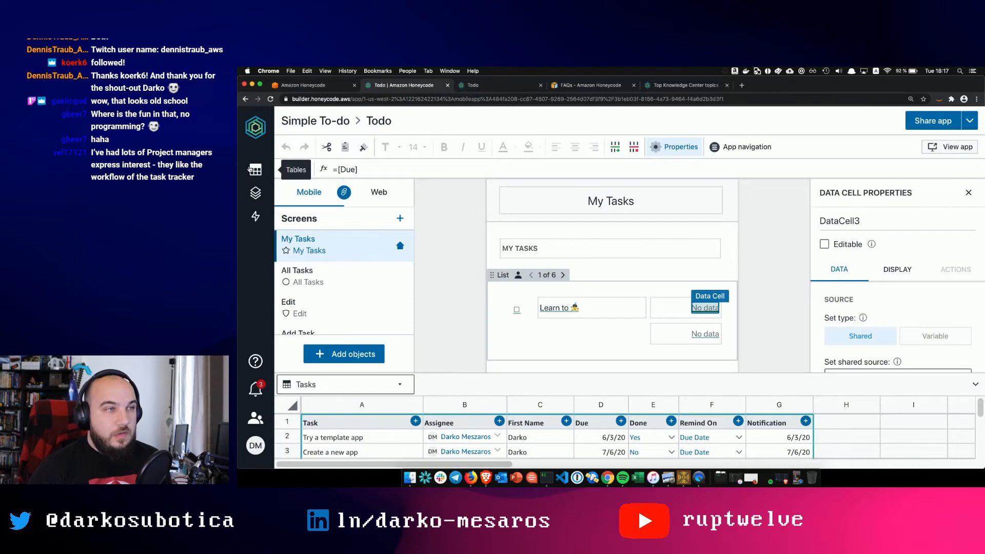
- Open the Tasks table to review its rows, then switch back to the Todo app
left_click(255, 169)
left_click(312, 289)
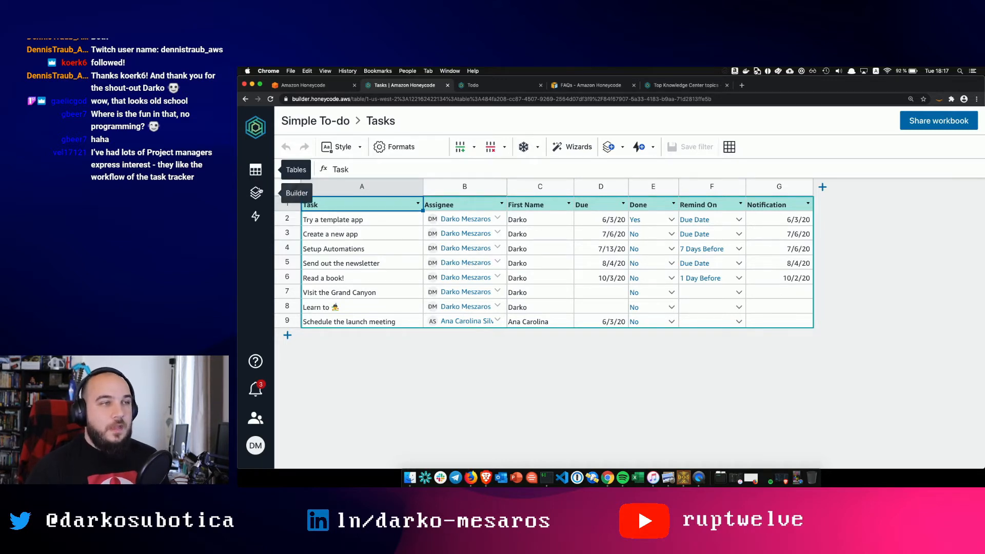
left_click(504, 88)
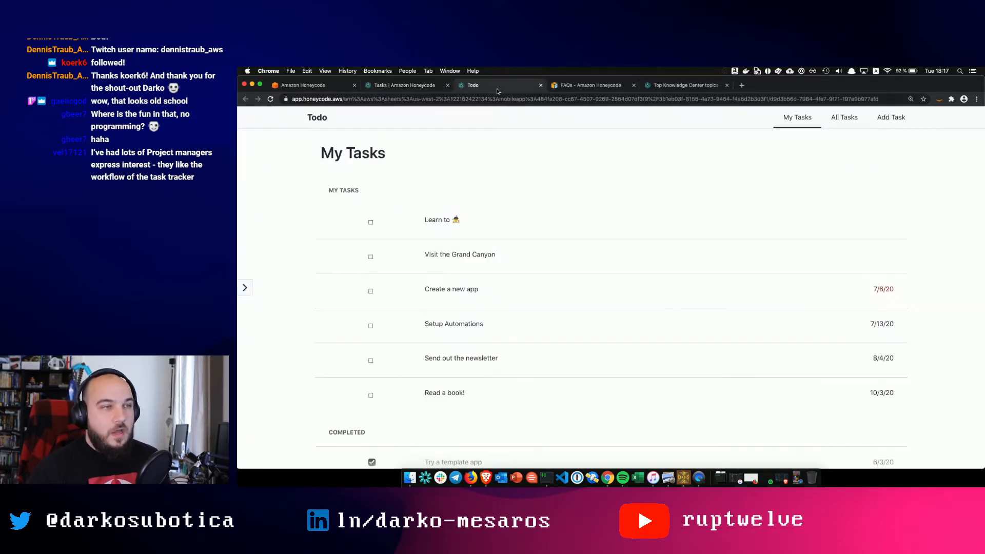
- Open the Add Task form and enter the task name 'Stream on Thursday'
scroll(468, 288, "down", 3)
scroll(513, 252, "up", 3)
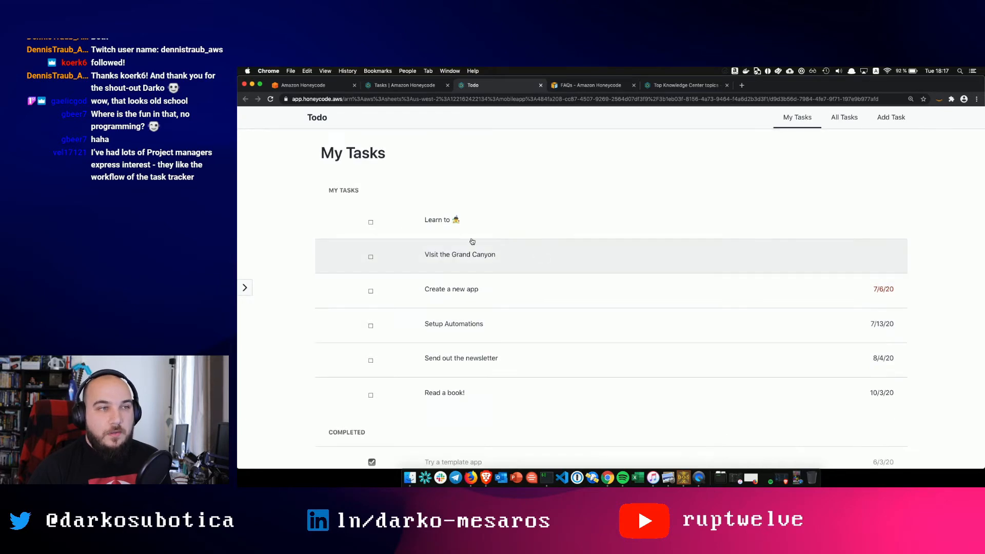
scroll(523, 248, "down", 3)
scroll(524, 249, "up", 3)
scroll(524, 249, "down", 3)
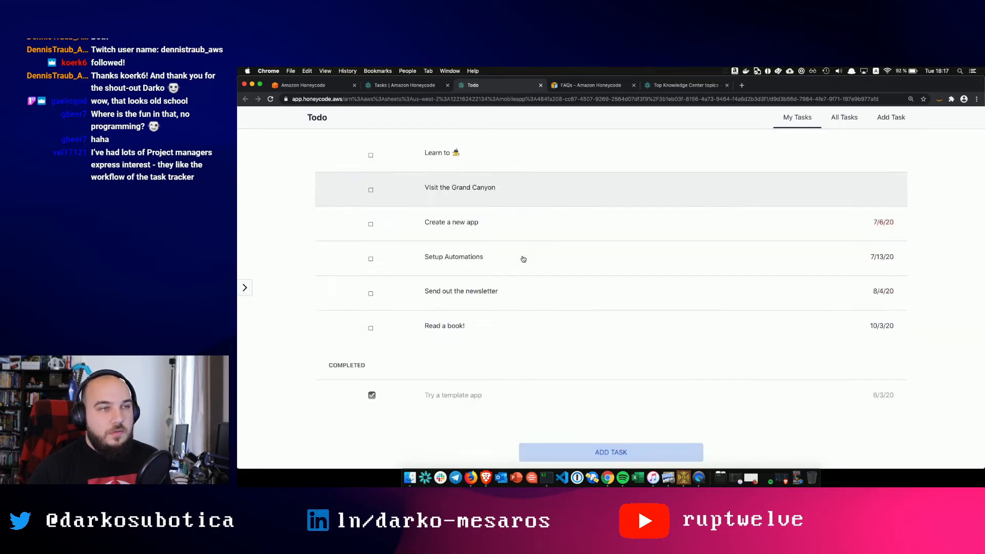
left_click(593, 453)
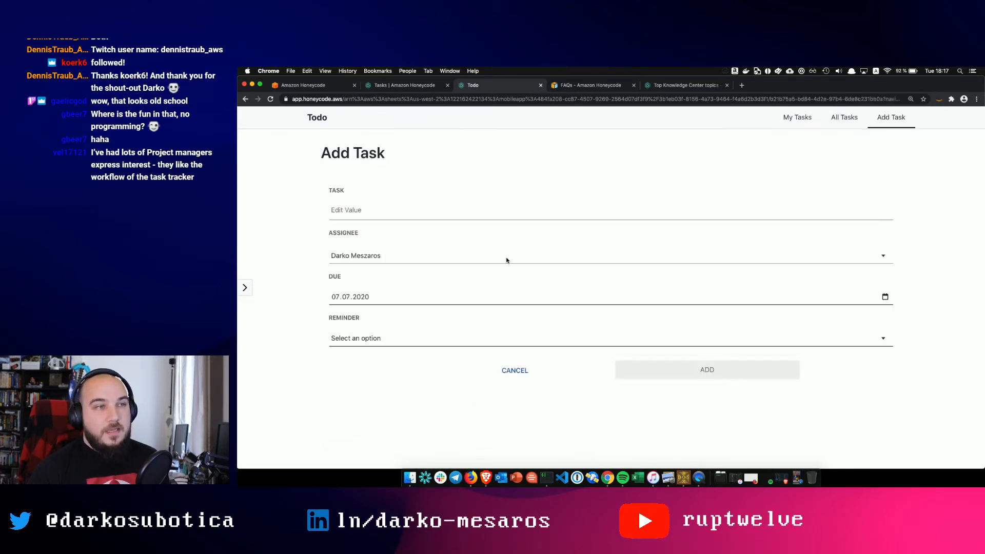
left_click(409, 208)
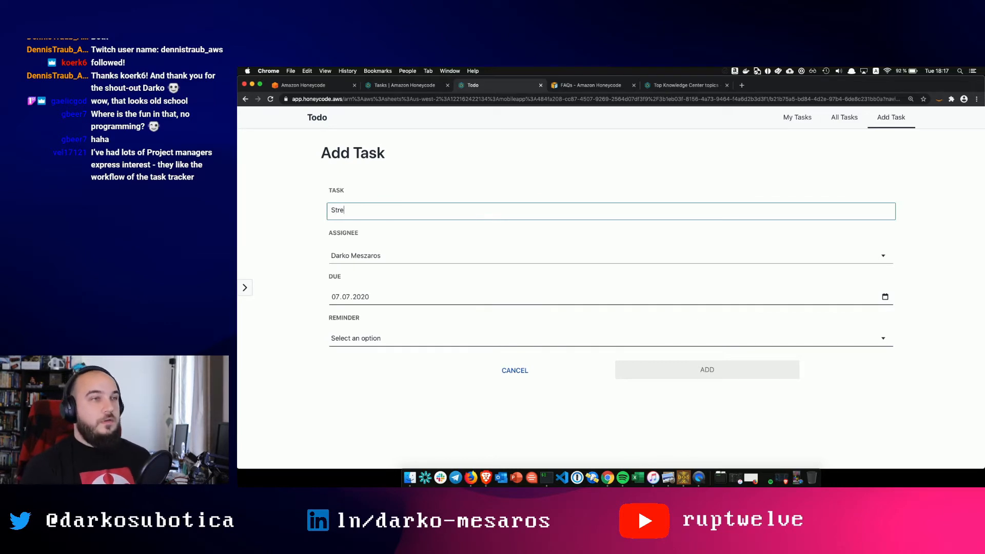
type("Stream on Thursday")
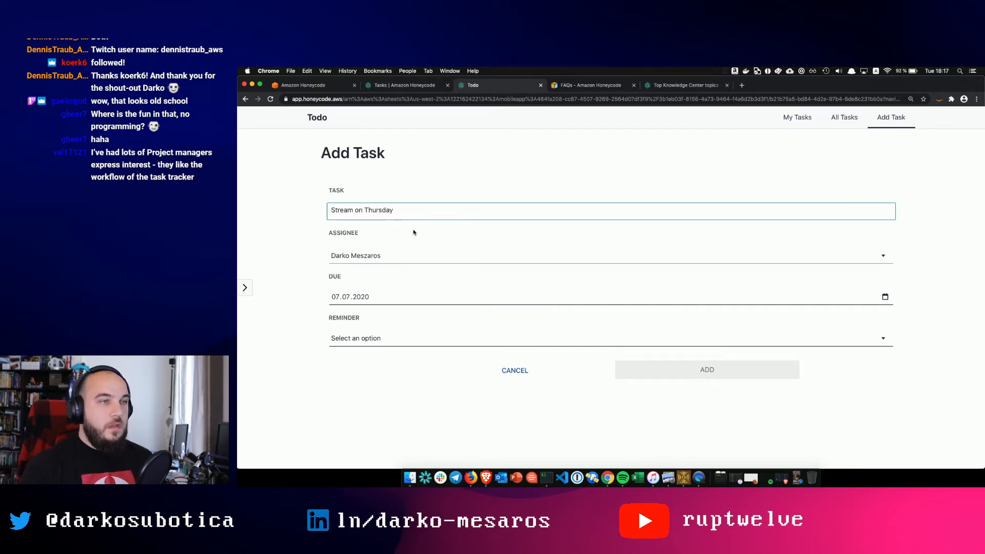
- Set the due date to 09.07.2020 and the reminder to Due Date, then add the task
key("Tab")
key("Tab")
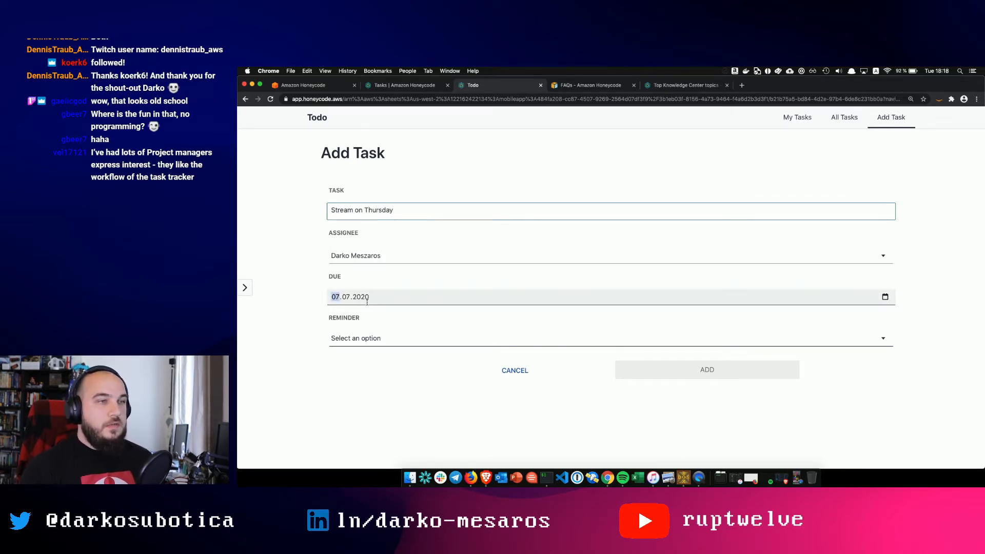
left_click(885, 296)
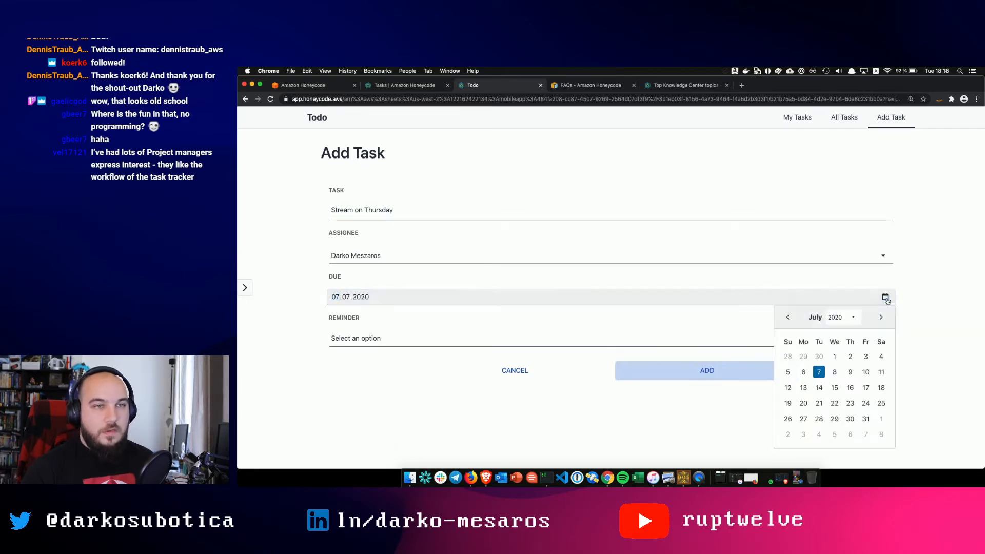
left_click(851, 372)
left_click(437, 341)
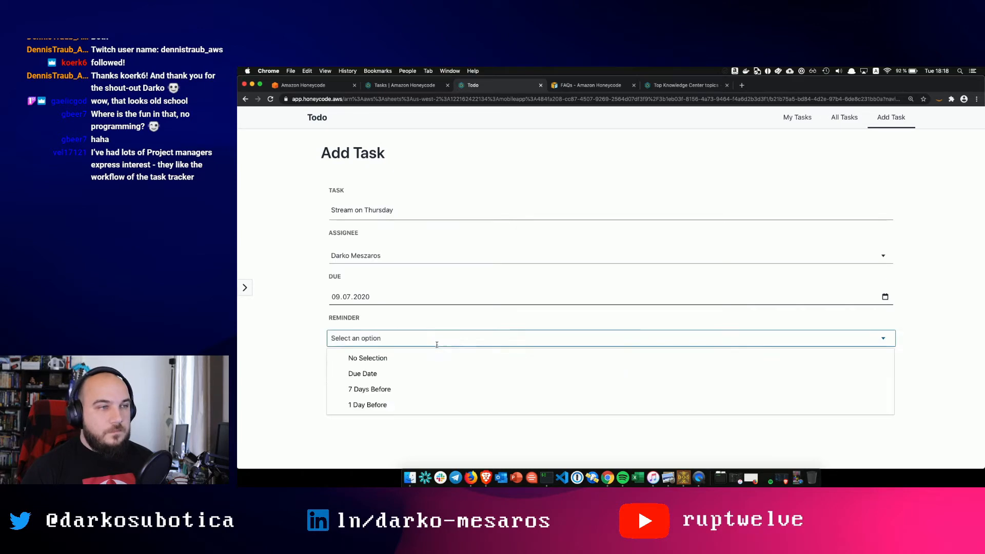
left_click(380, 375)
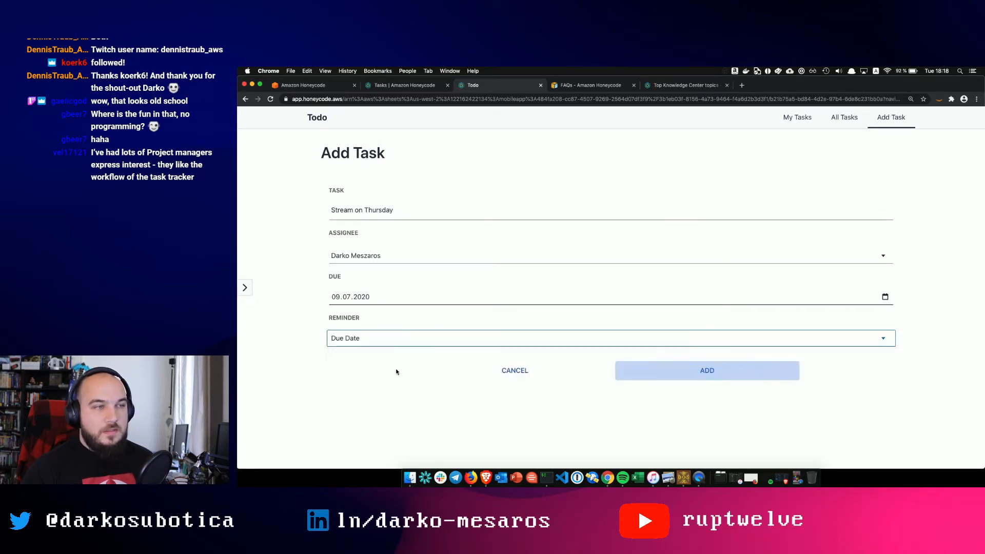
left_click(665, 373)
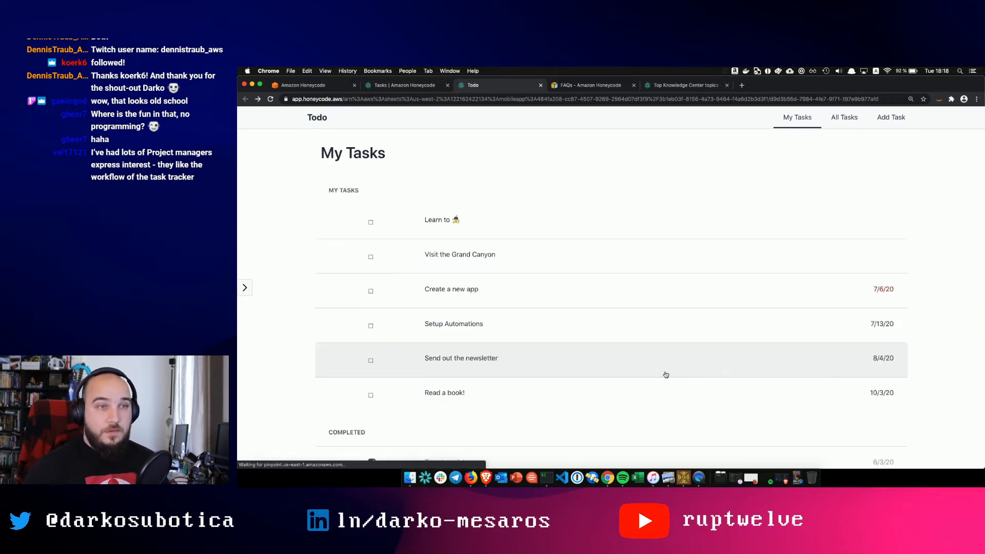
- Open and close the detail pages of the Stream on Thursday and Learn to tasks
scroll(629, 393, "down", 1)
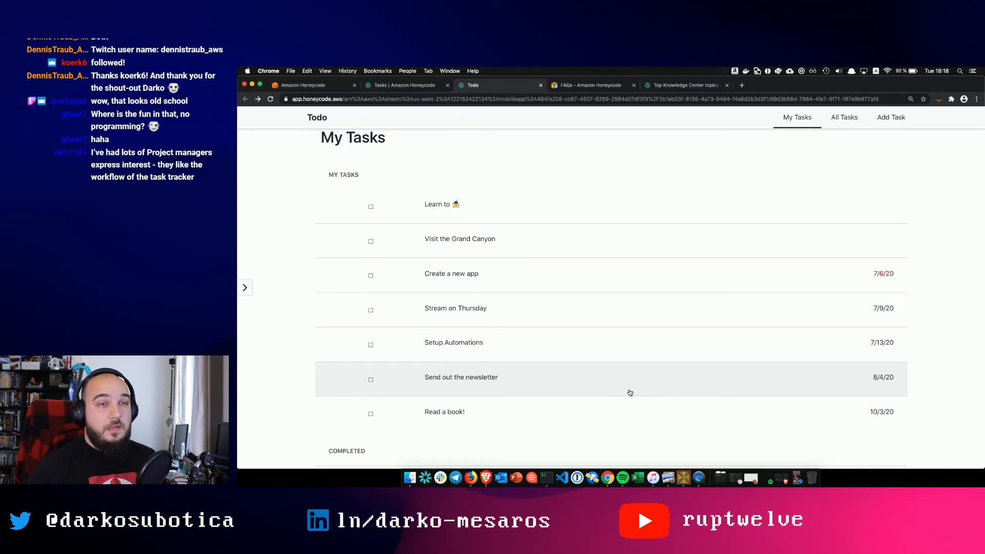
scroll(630, 392, "down", 3)
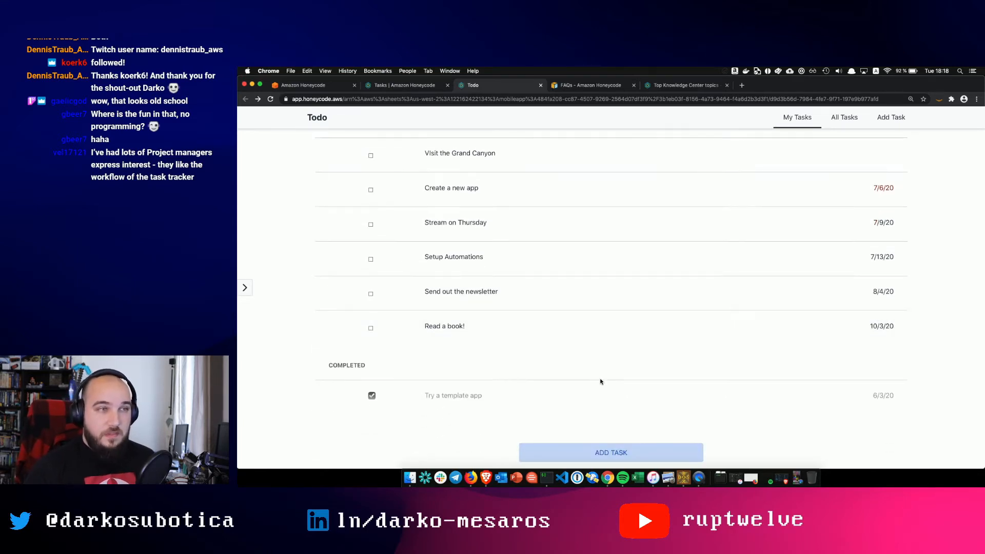
scroll(521, 287, "up", 1)
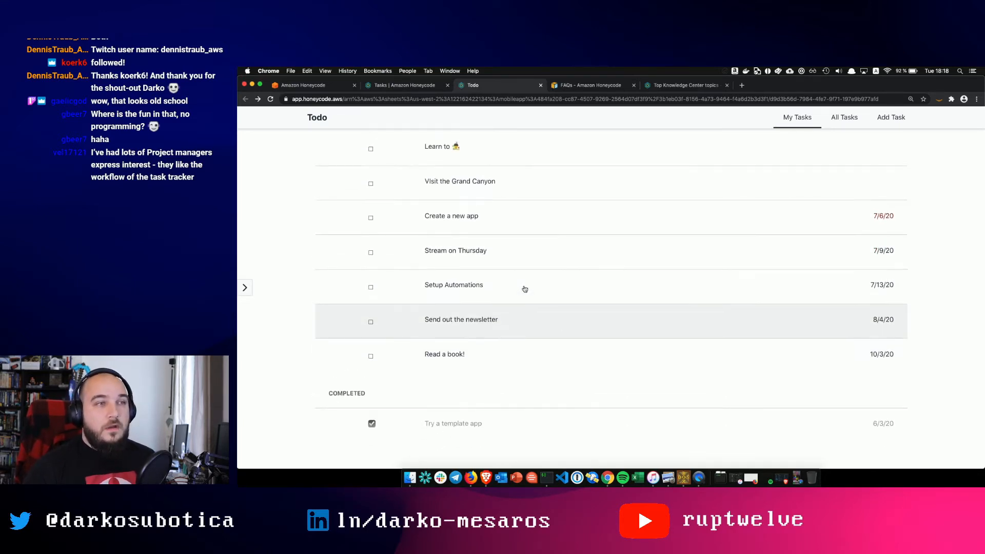
left_click(459, 246)
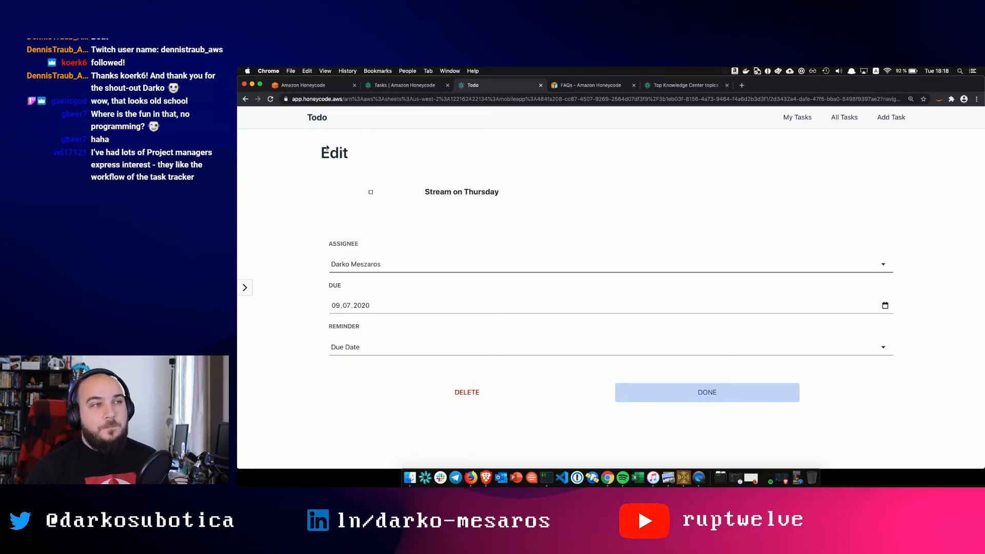
left_click(318, 124)
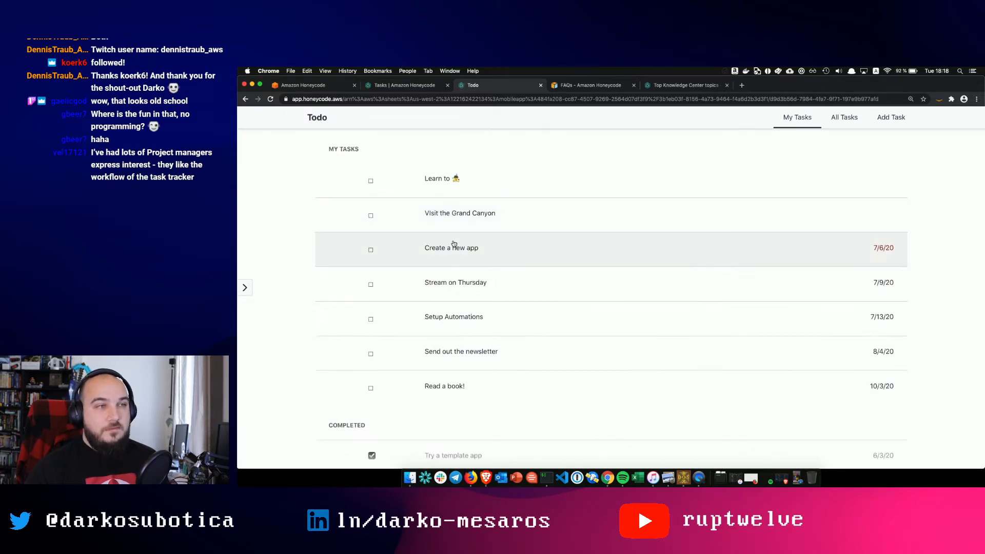
left_click(426, 195)
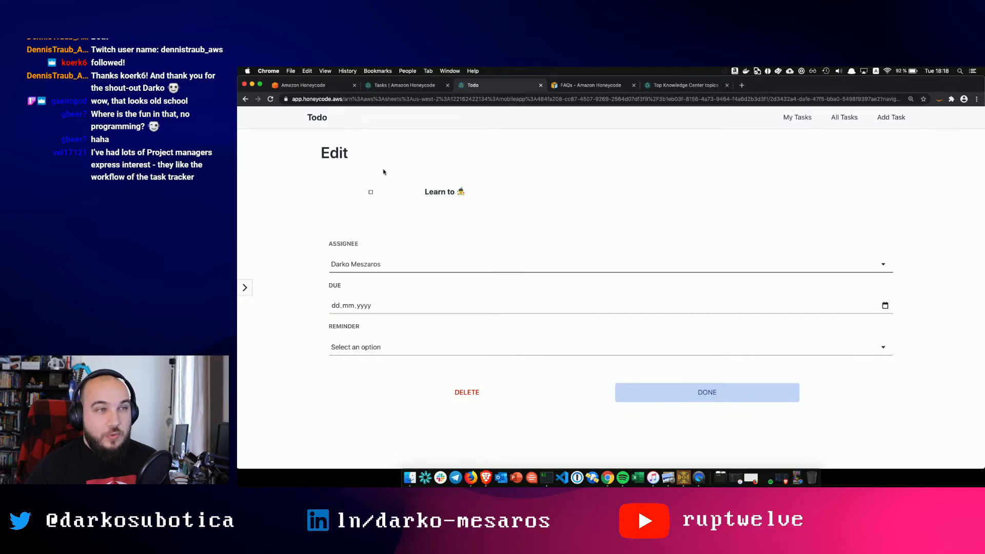
left_click(251, 101)
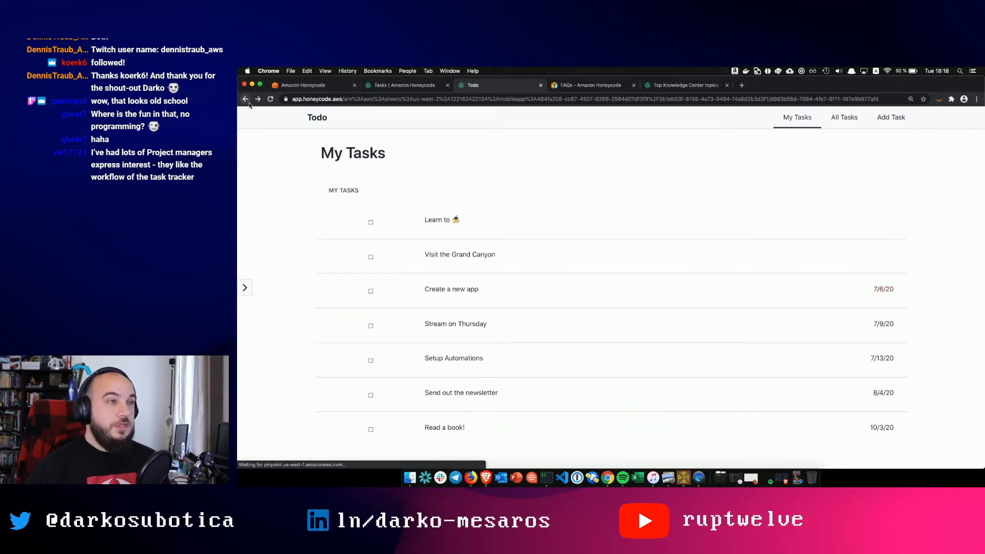
- Tick the Learn to task's checkbox so it moves under Completed
left_click(371, 224)
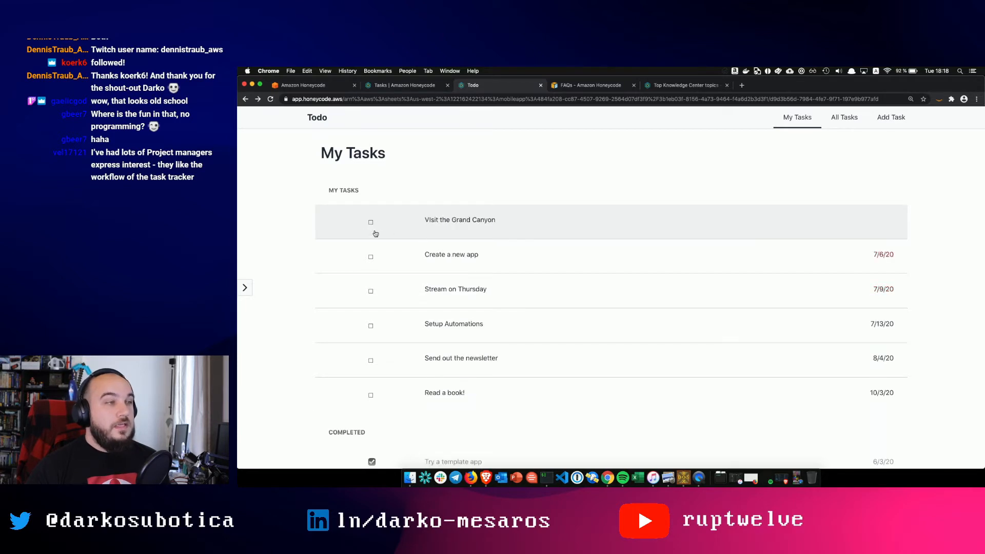
scroll(431, 288, "down", 3)
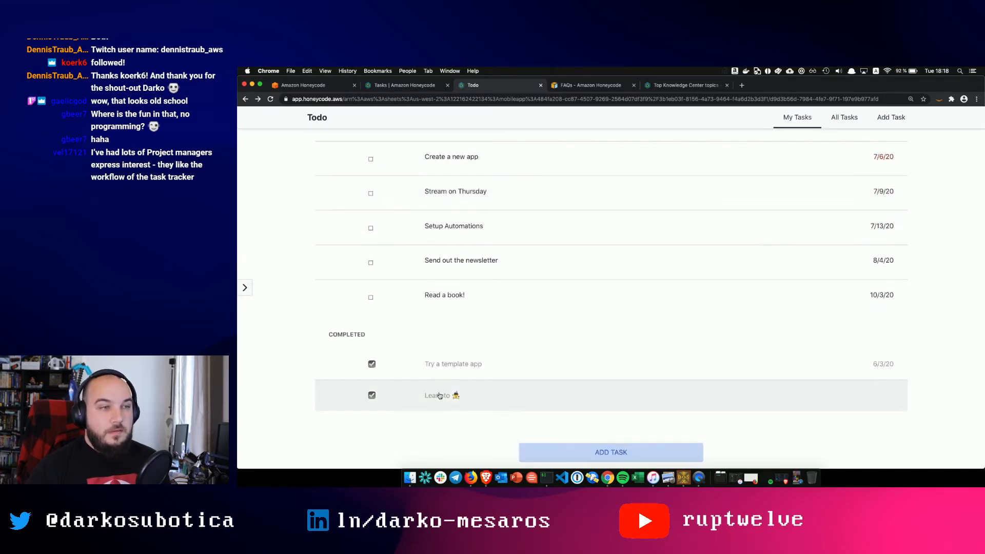
scroll(465, 407, "up", 4)
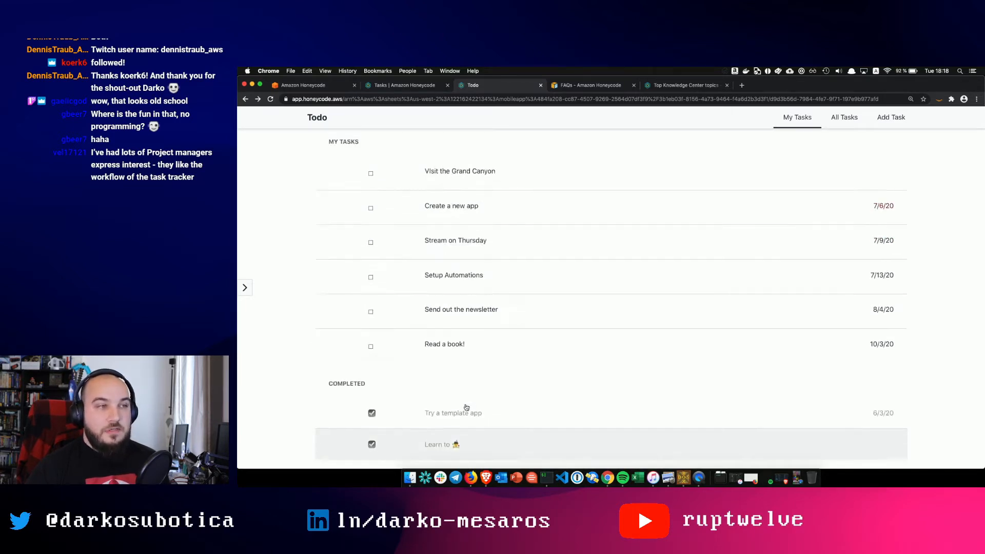
scroll(466, 407, "down", 2)
scroll(465, 408, "down", 2)
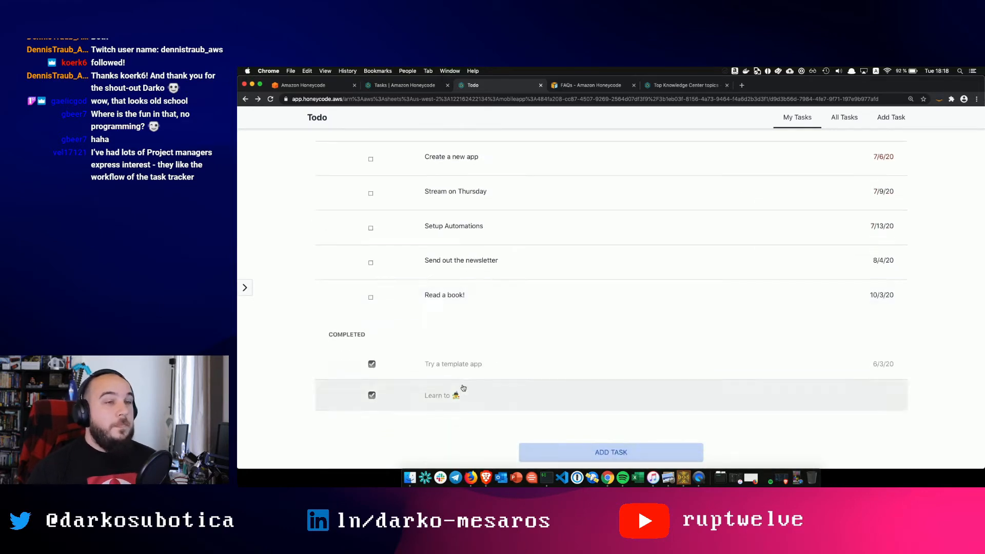
scroll(459, 389, "up", 3)
scroll(458, 358, "down", 2)
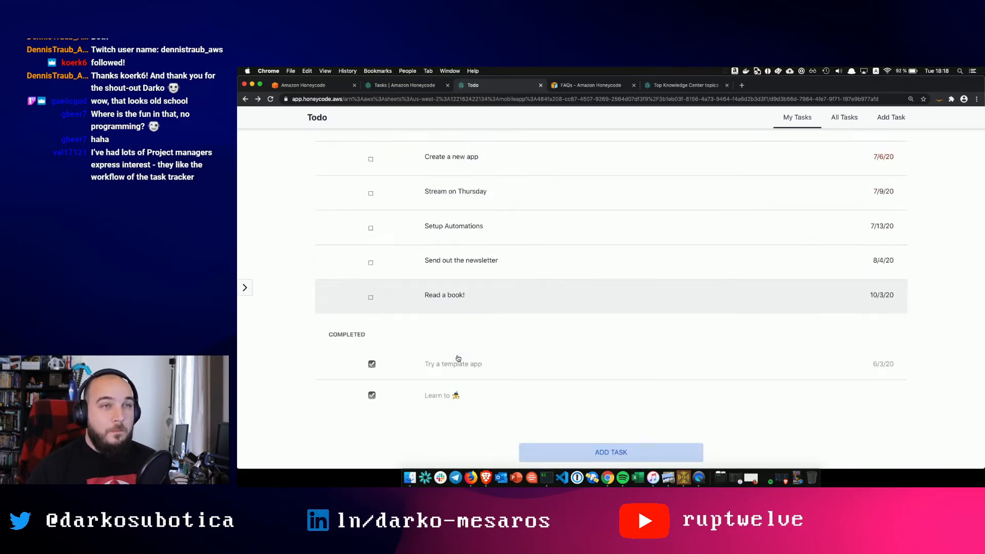
scroll(616, 263, "up", 3)
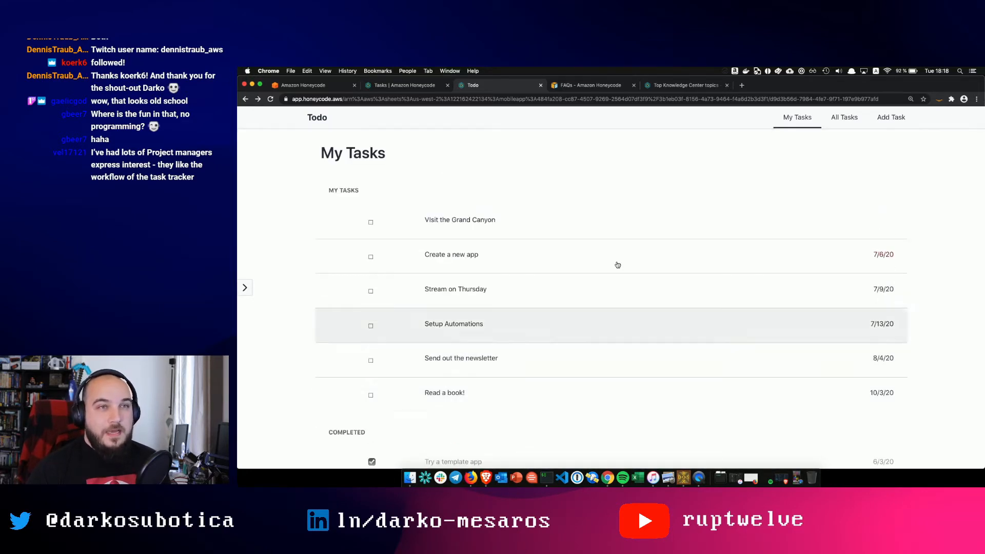
- View the All Tasks list and the Add Task form, then go to the workbook's Tasks table
left_click(844, 117)
scroll(699, 236, "down", 3)
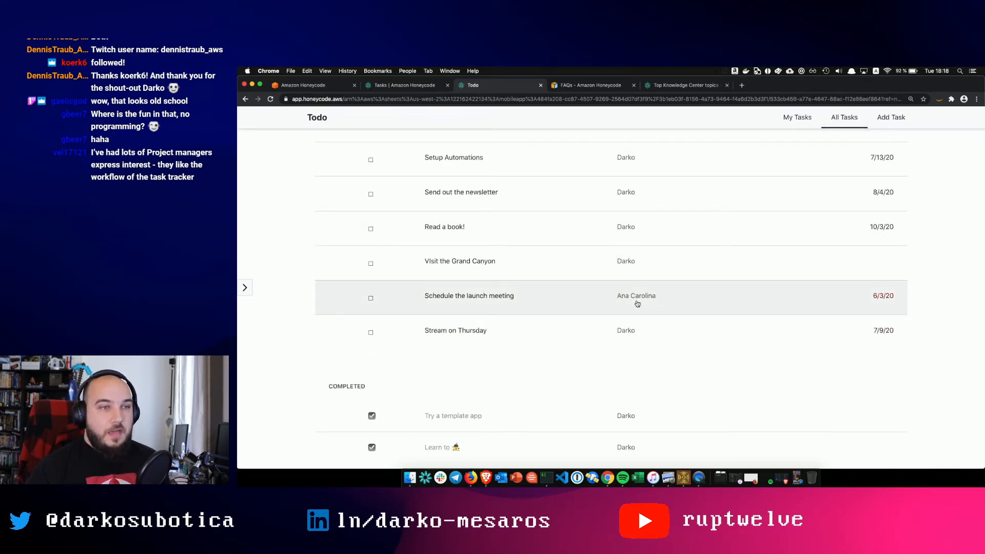
scroll(637, 304, "up", 3)
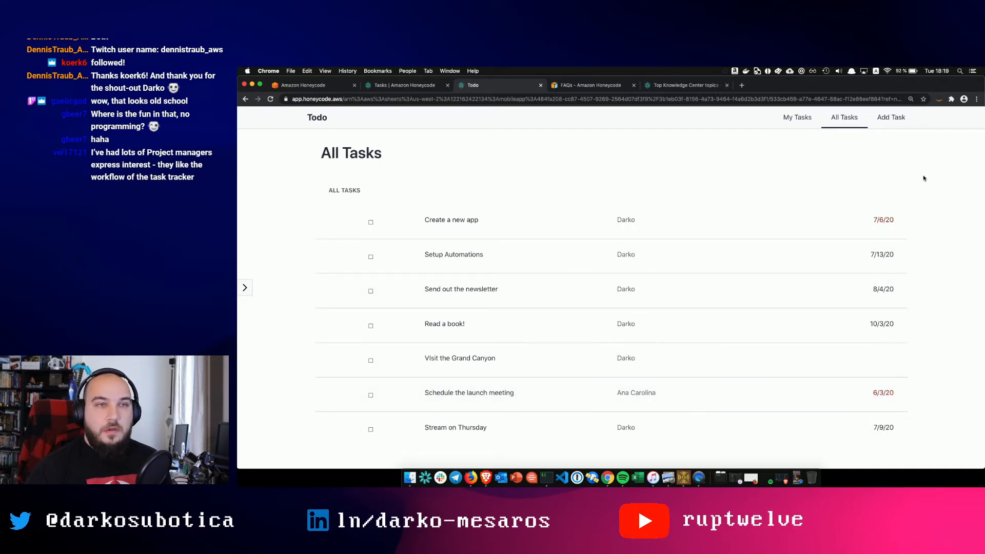
left_click(890, 117)
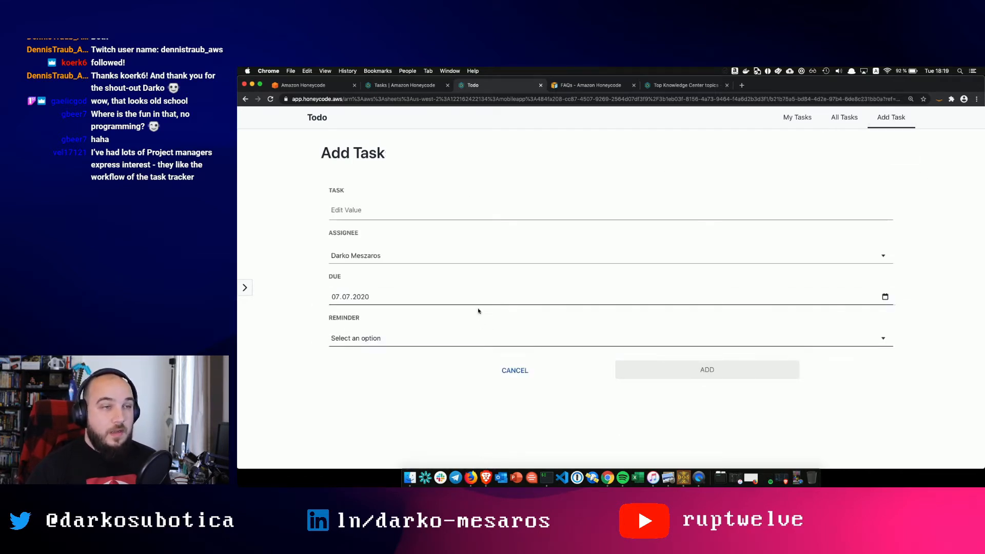
left_click(415, 86)
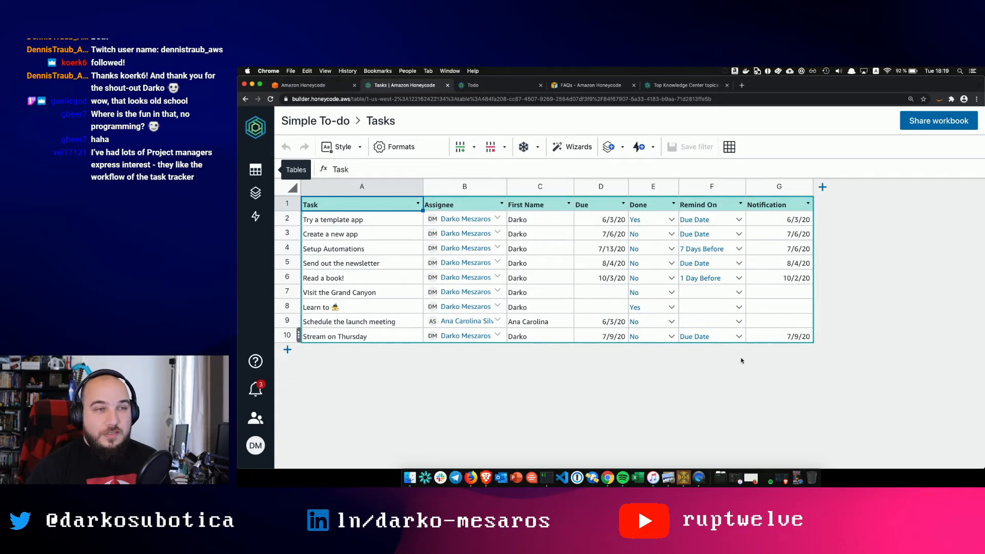
- Delete the five Tasks rows from Setup Automations through Learn to
left_click(287, 248)
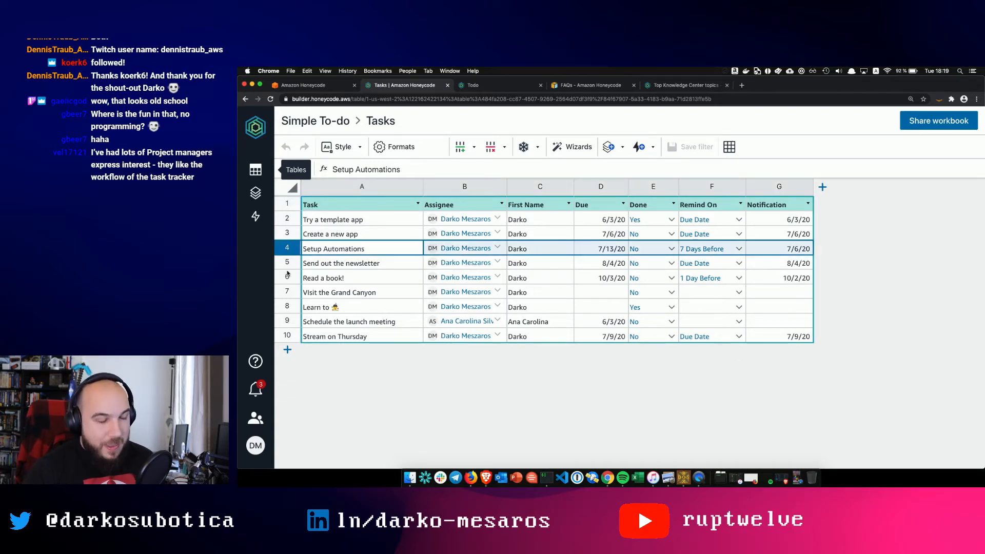
left_click(286, 306, "shift")
right_click(286, 306)
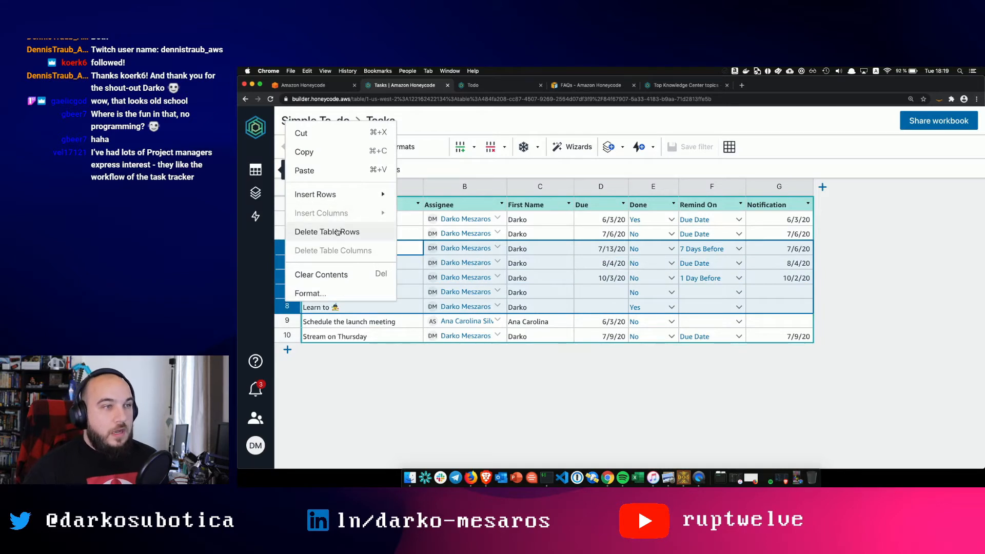
left_click(338, 232)
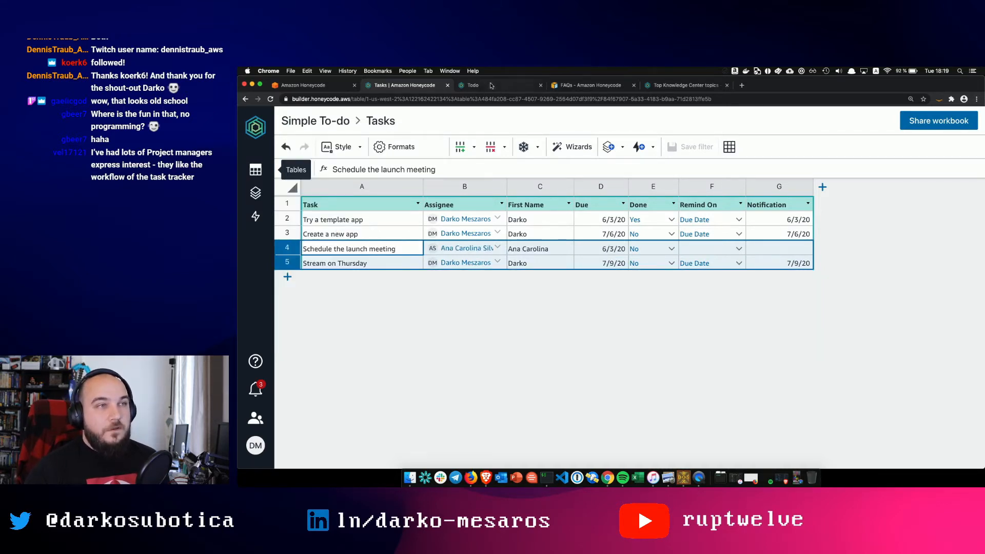
- Check My Tasks in the Todo app, then open the Reminder automation in the builder
left_click(491, 86)
left_click(322, 118)
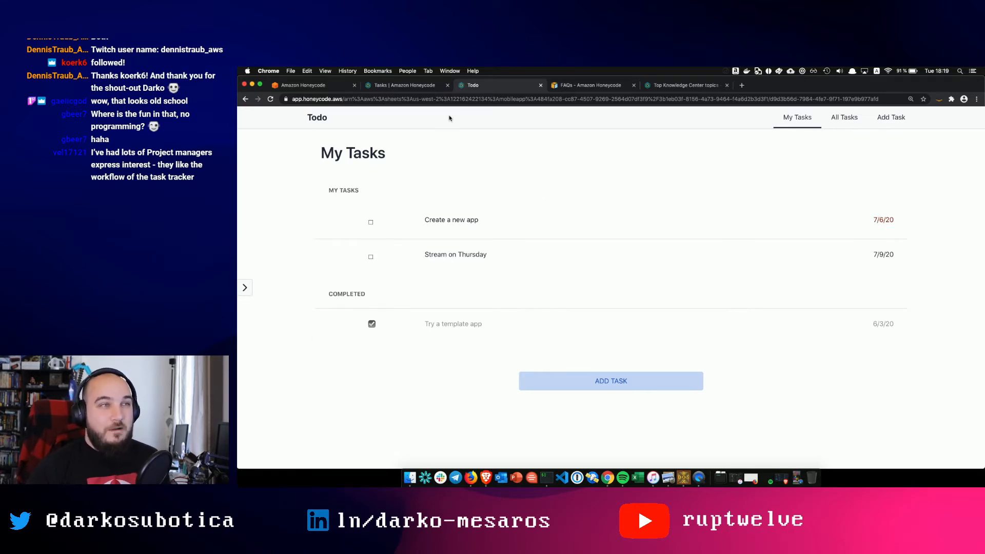
left_click(411, 86)
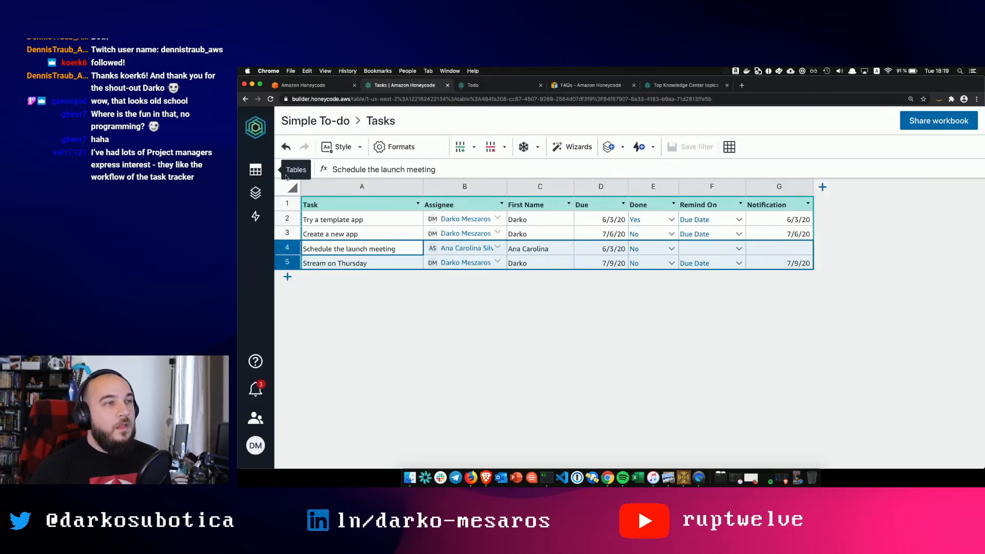
left_click(255, 216)
left_click(331, 218)
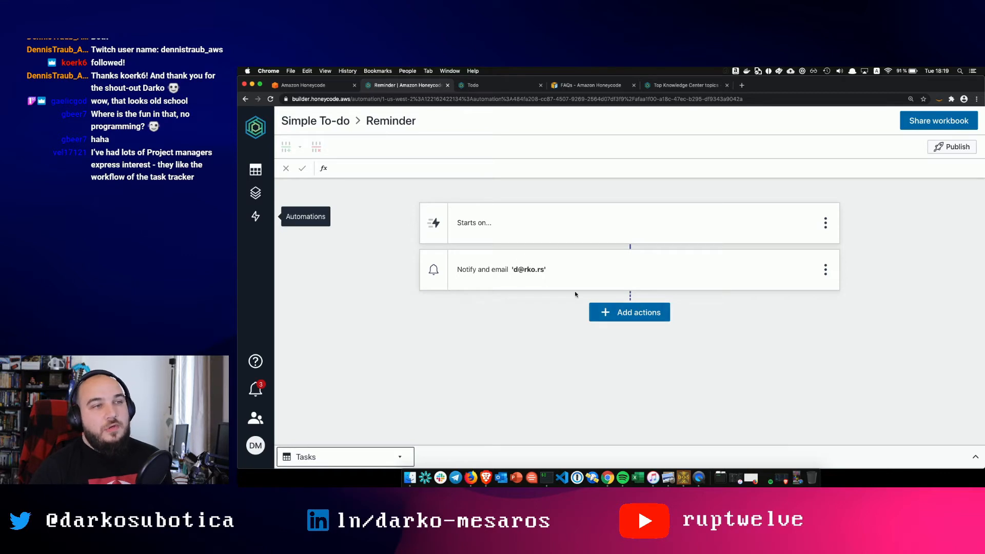
- Look at the Reminder automation's available actions, then reopen the Tasks table
left_click(627, 312)
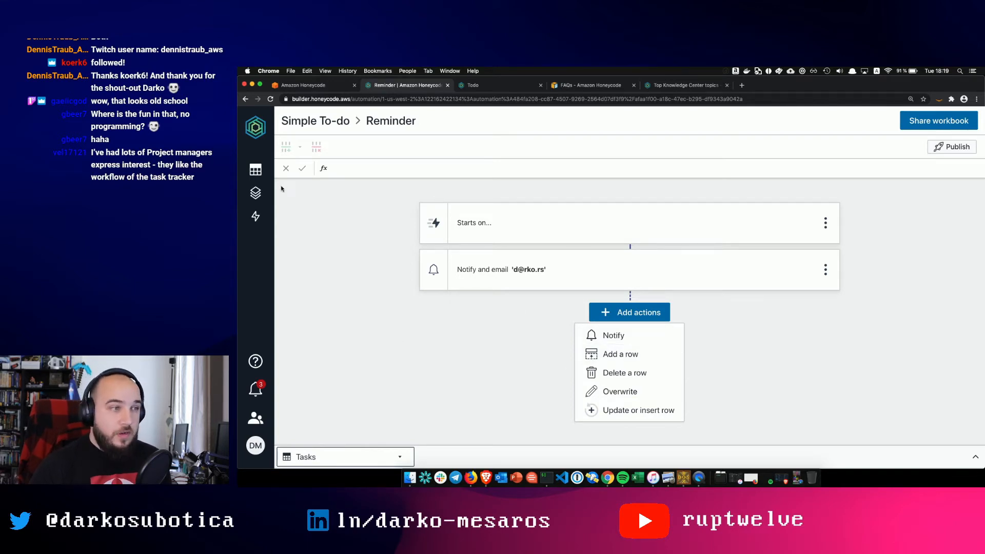
left_click(255, 170)
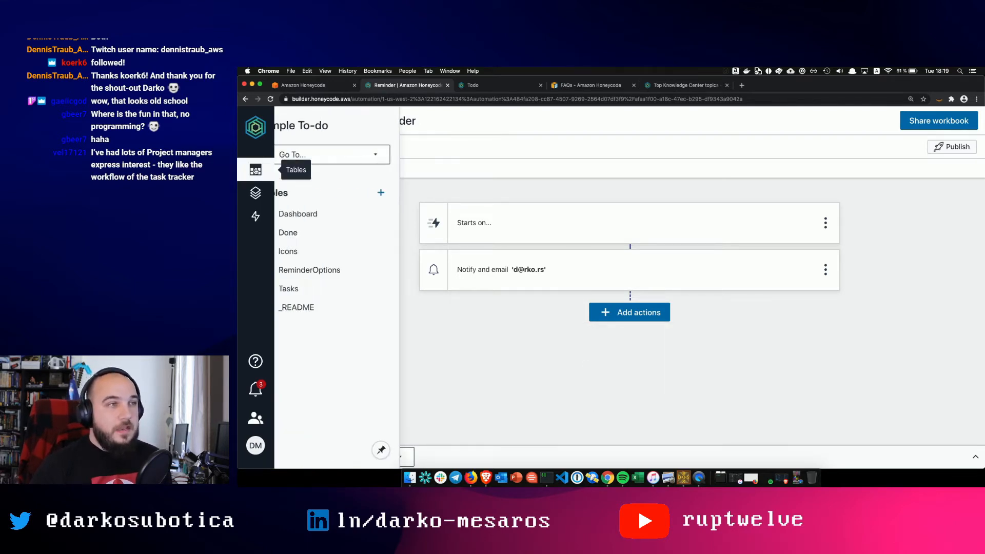
left_click(312, 289)
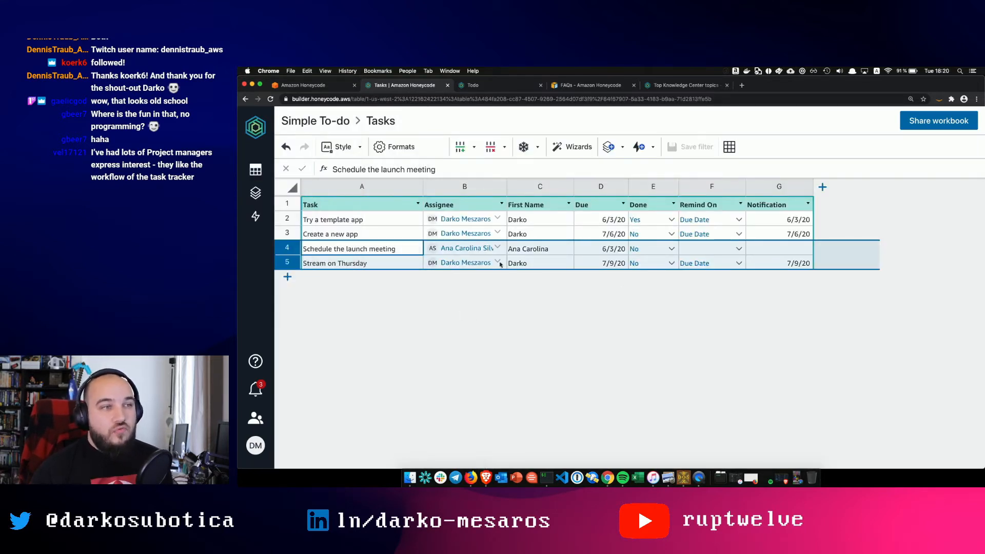
- Select the Done header and cell E2, and open E2's picklist
left_click(644, 205)
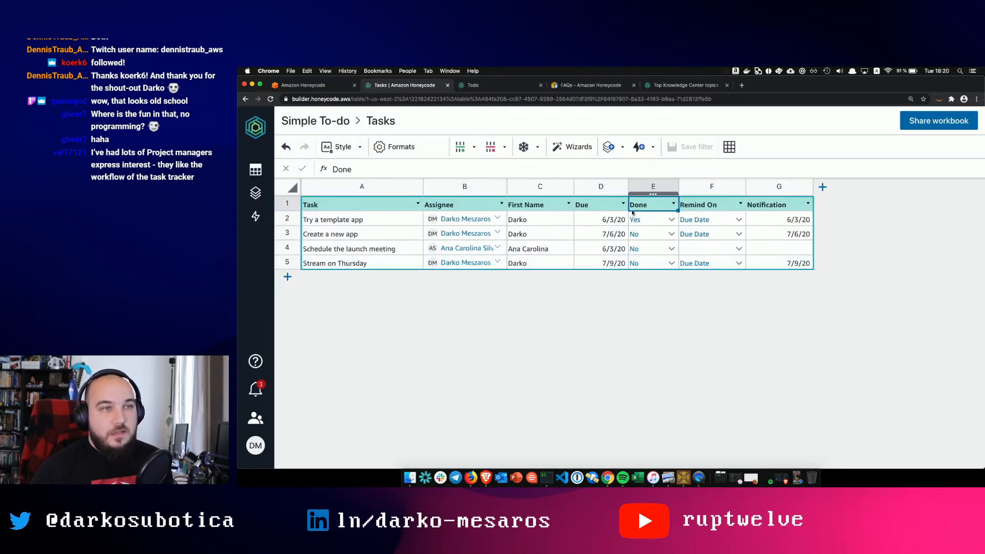
left_click(642, 222)
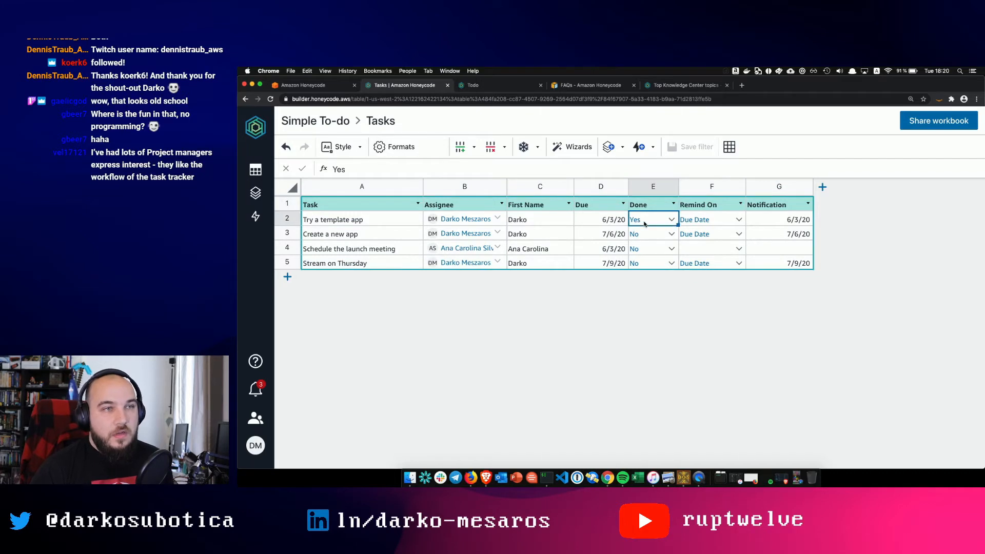
left_click(670, 224)
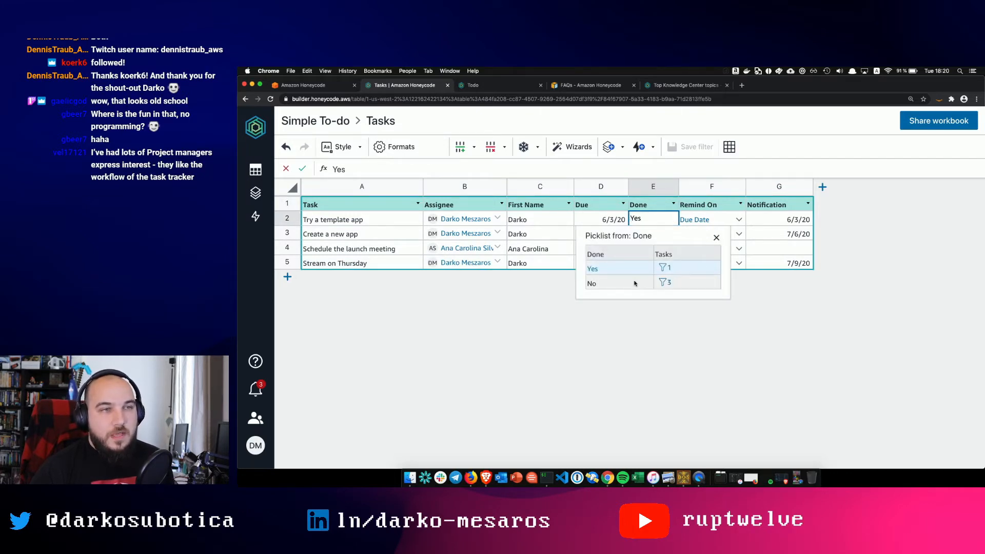
- Keep E2 as Yes and review the Done column's Rowlink picklist format settings
left_click(645, 302)
left_click(652, 186)
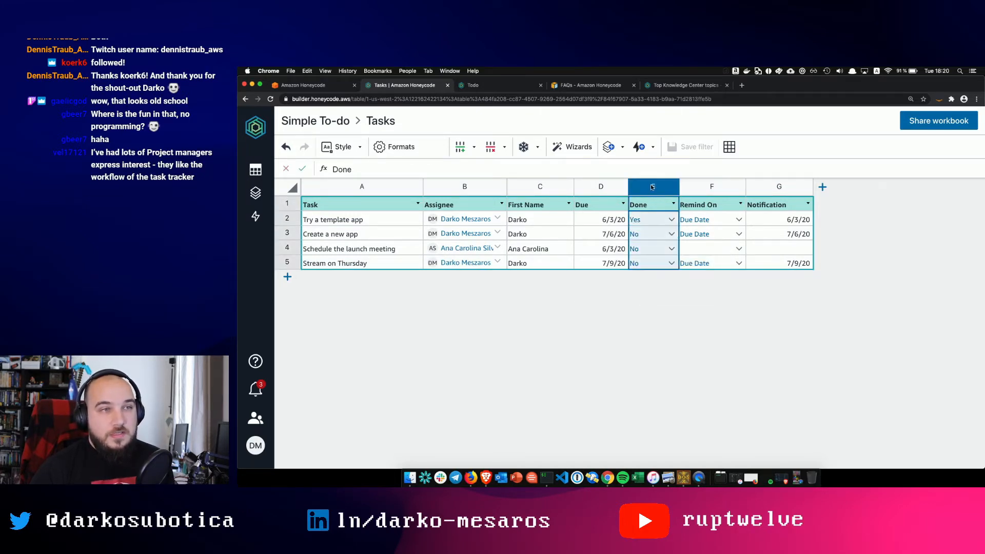
left_click(394, 147)
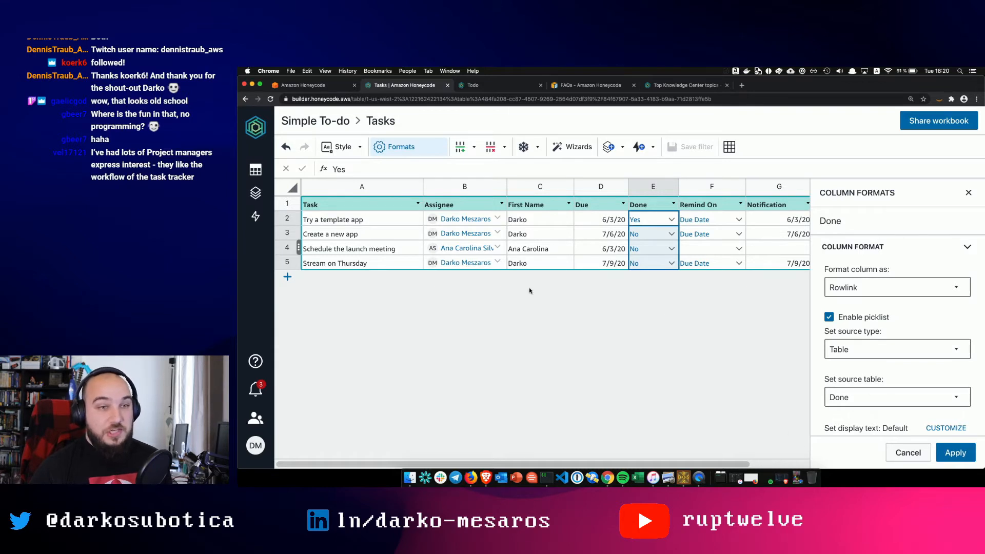
- Open the Done table with its Yes and No rows, then return to the workbook list
left_click(266, 199)
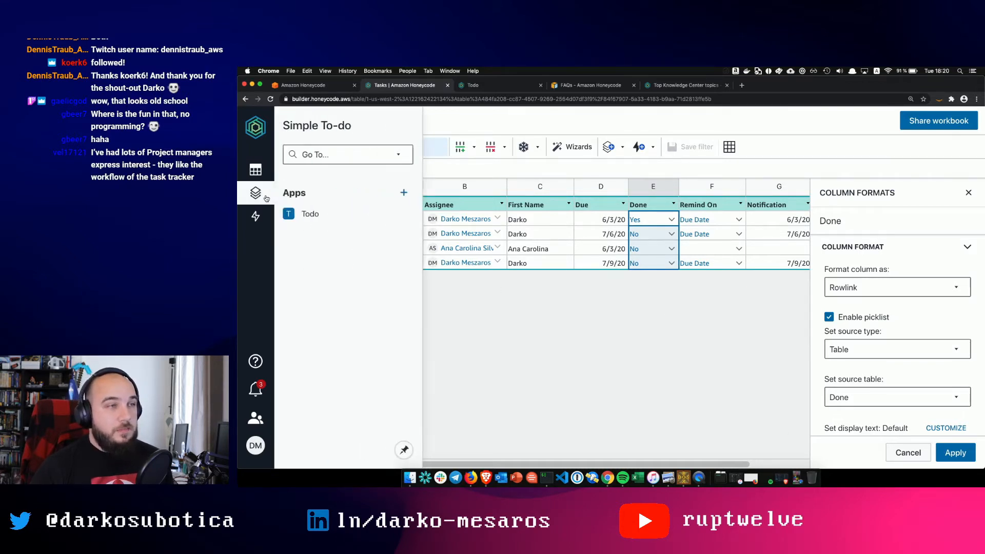
left_click(255, 170)
left_click(313, 232)
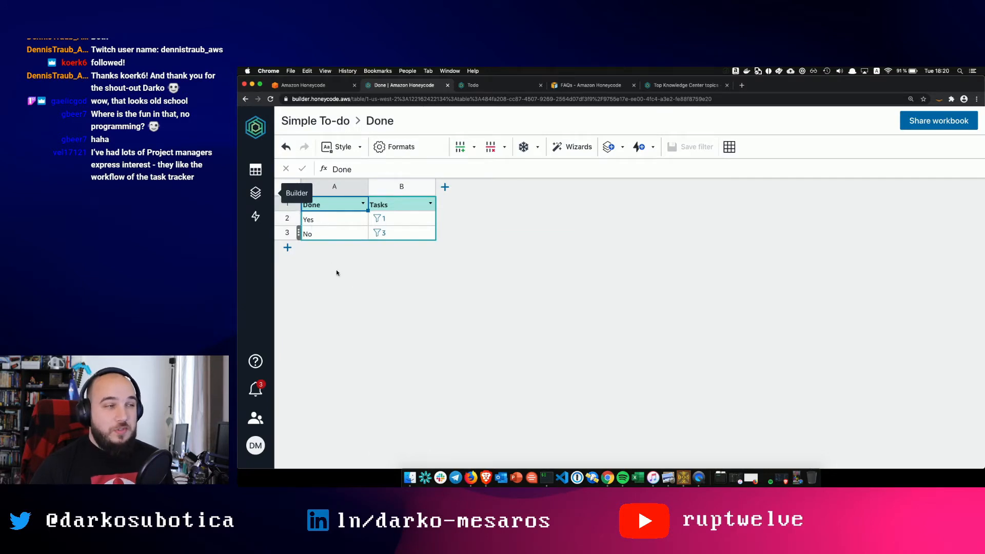
left_click(253, 174)
left_click(256, 170)
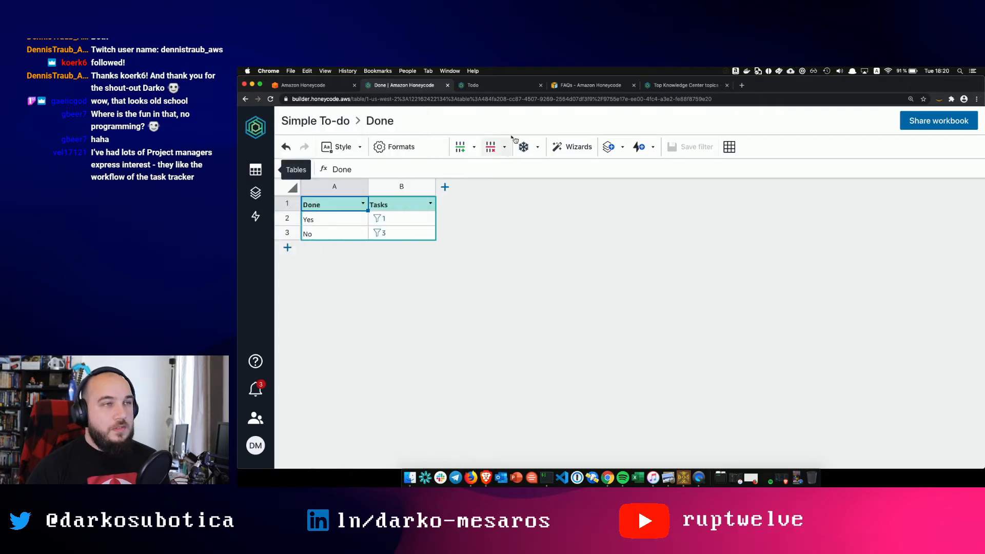
left_click(261, 126)
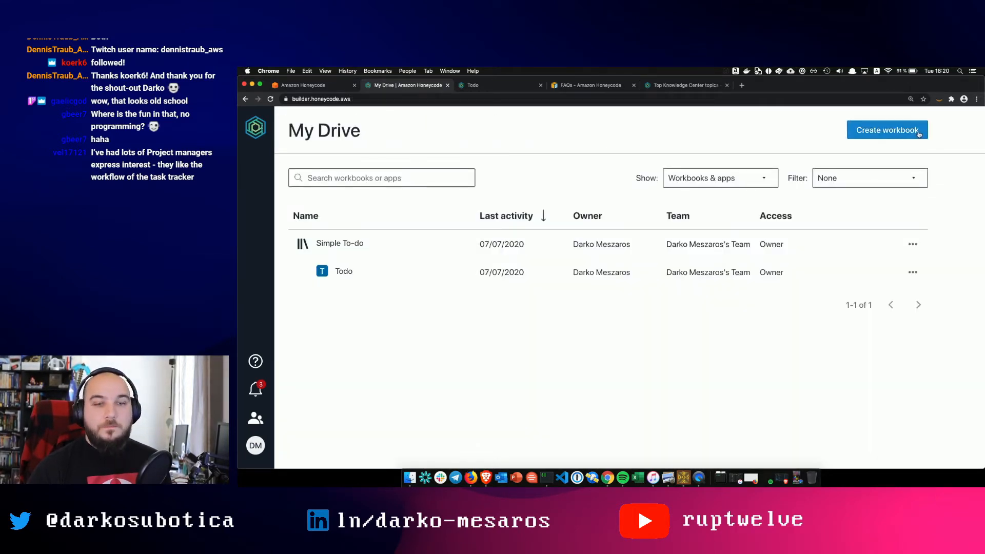
- Start a new workbook and pick Timeoff Reporting from the template list
left_click(918, 129)
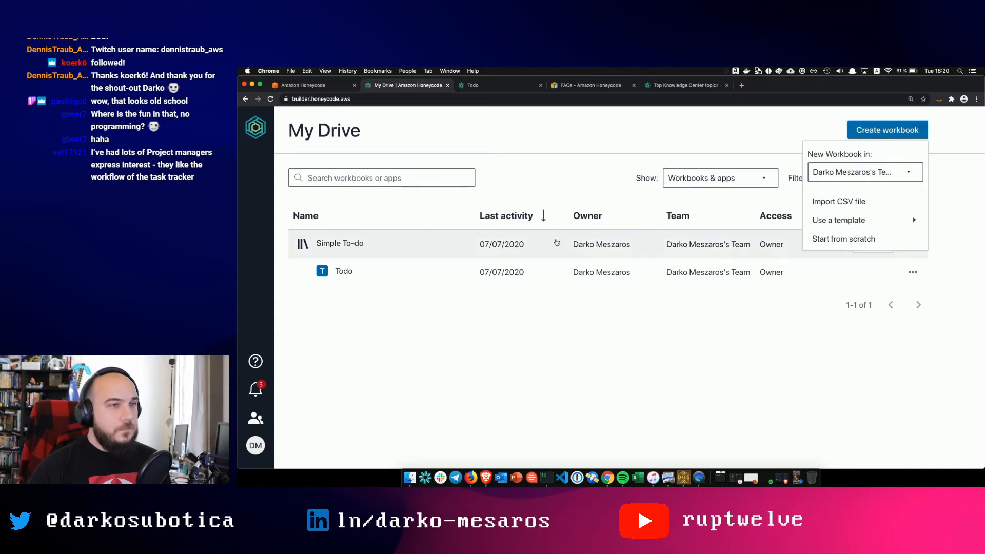
mouse_move(845, 219)
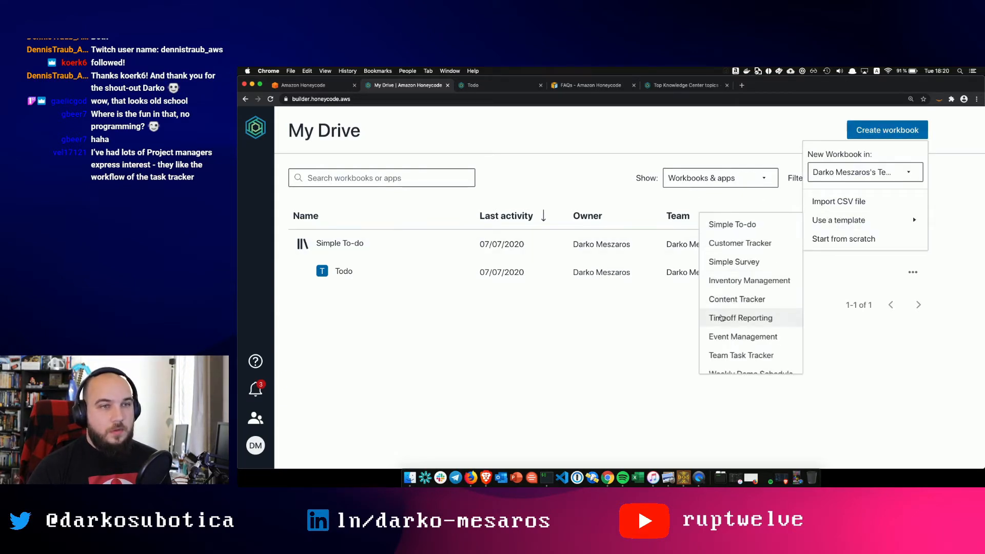
scroll(745, 317, "down", 2)
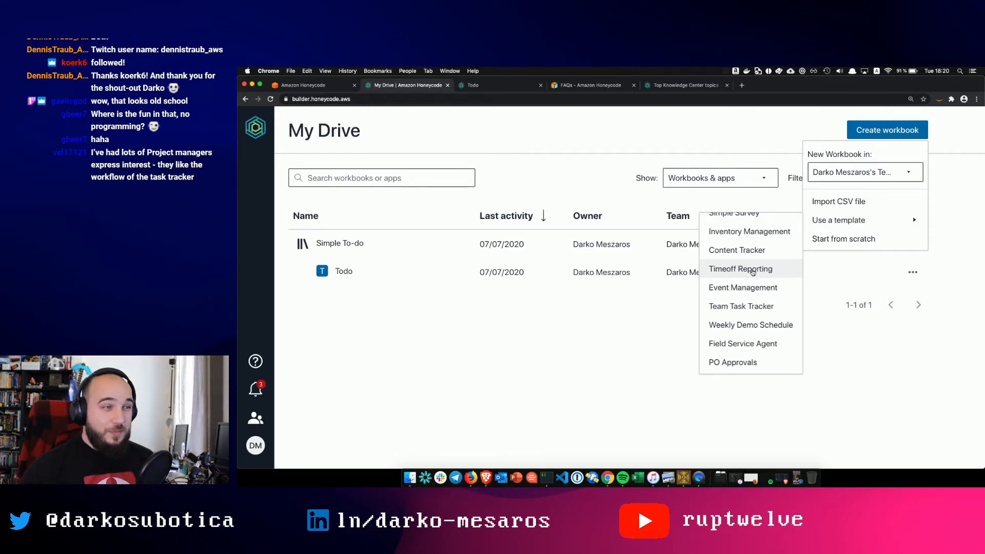
left_click(752, 272)
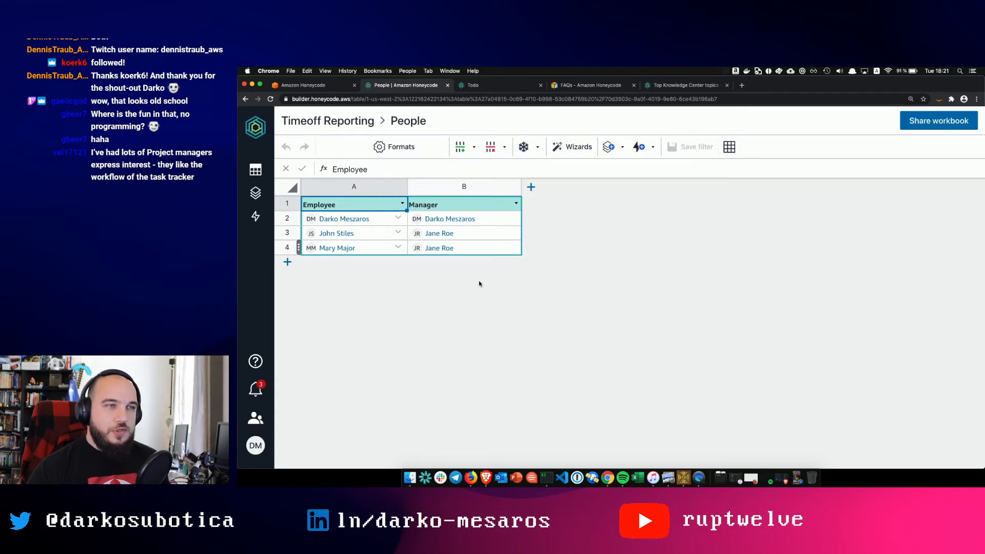
- Delete rows 3 and 4 from the People table
left_click(286, 233)
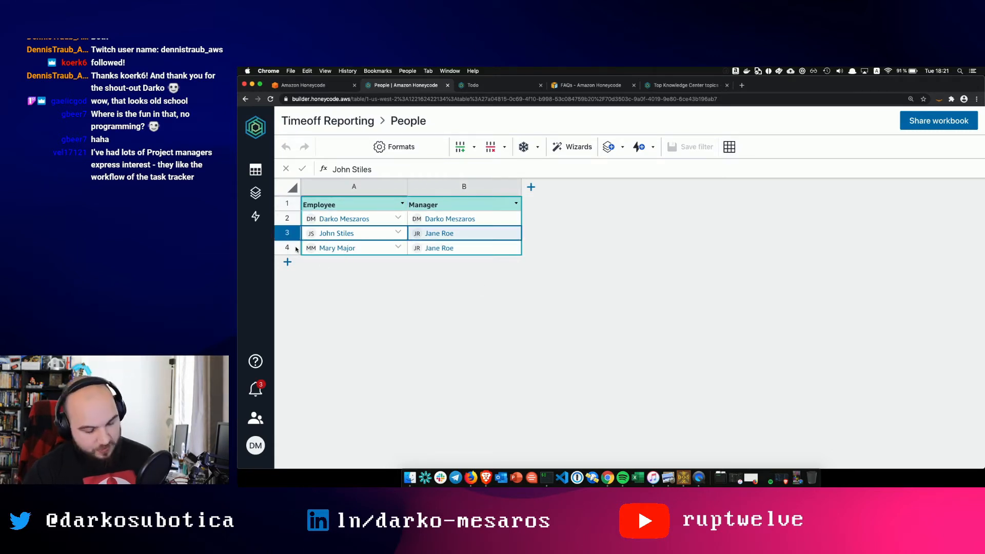
left_click(287, 248, "shift")
right_click(287, 248)
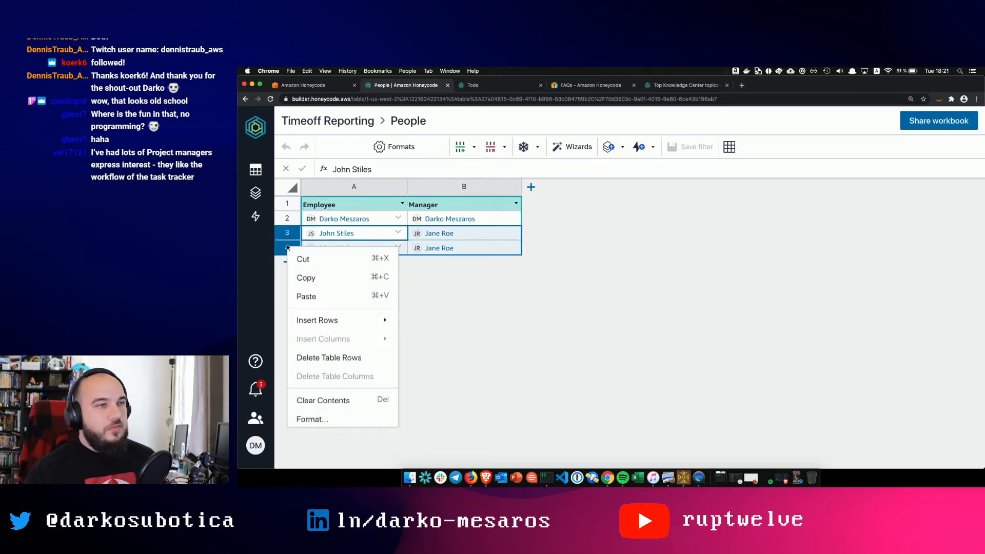
left_click(336, 357)
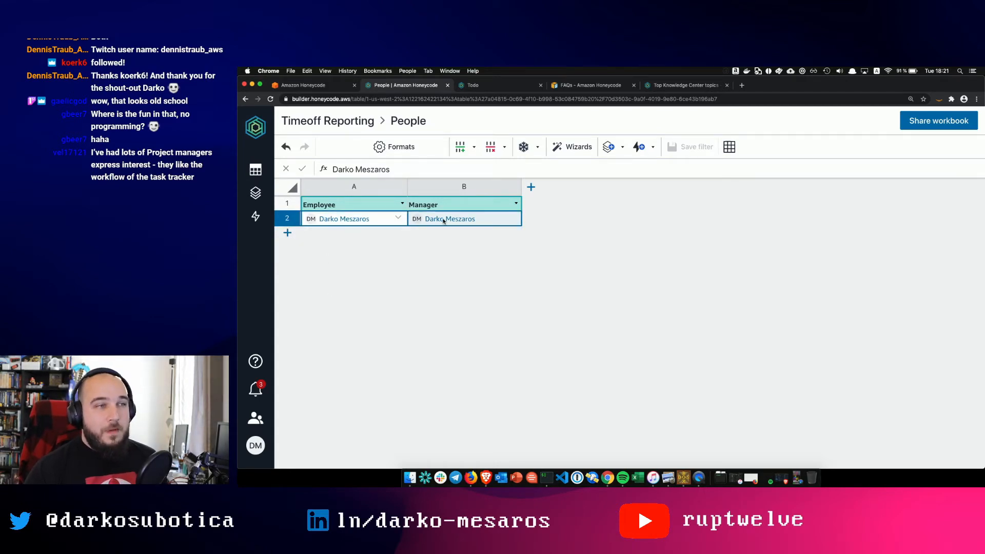
- Delete rows 3 through 6 from the Timeoff table
left_click(255, 193)
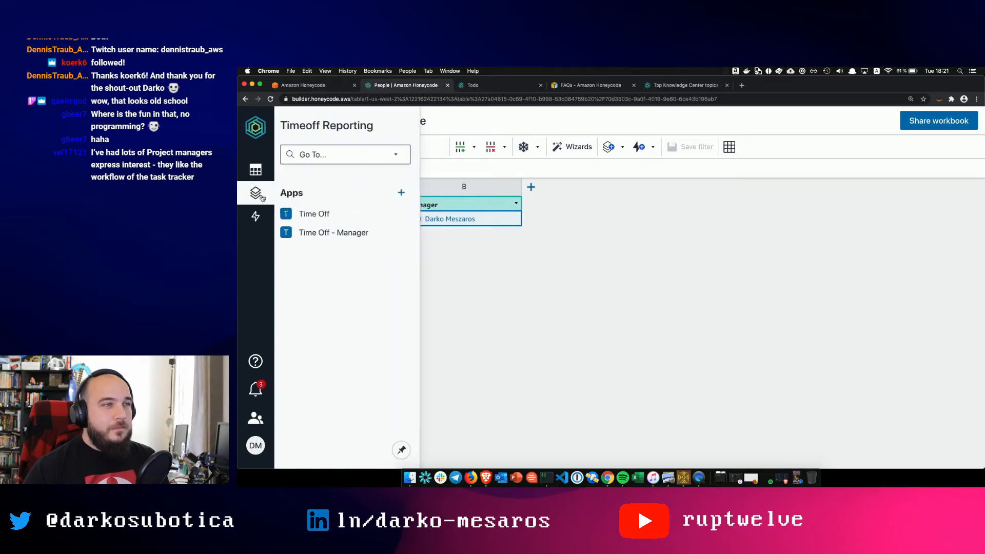
left_click(255, 170)
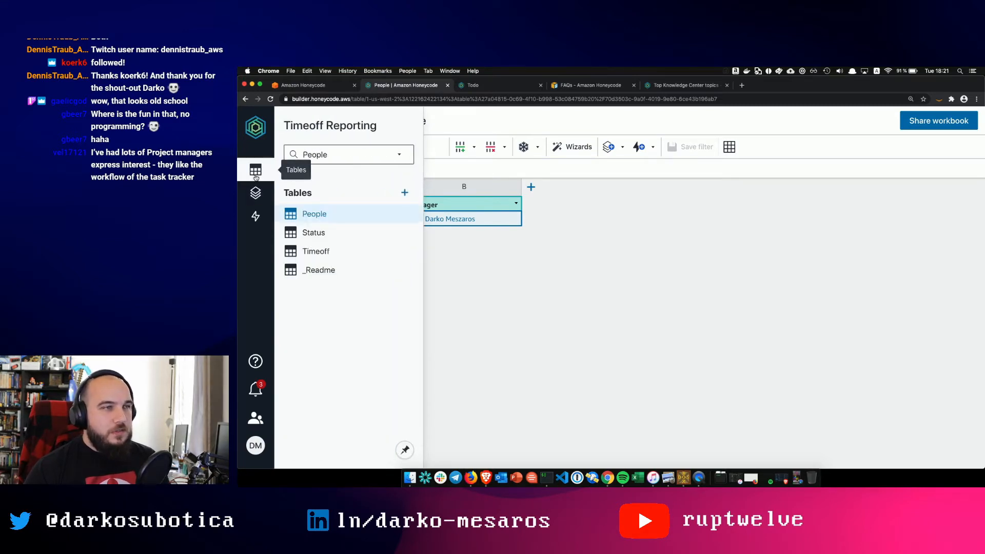
left_click(307, 252)
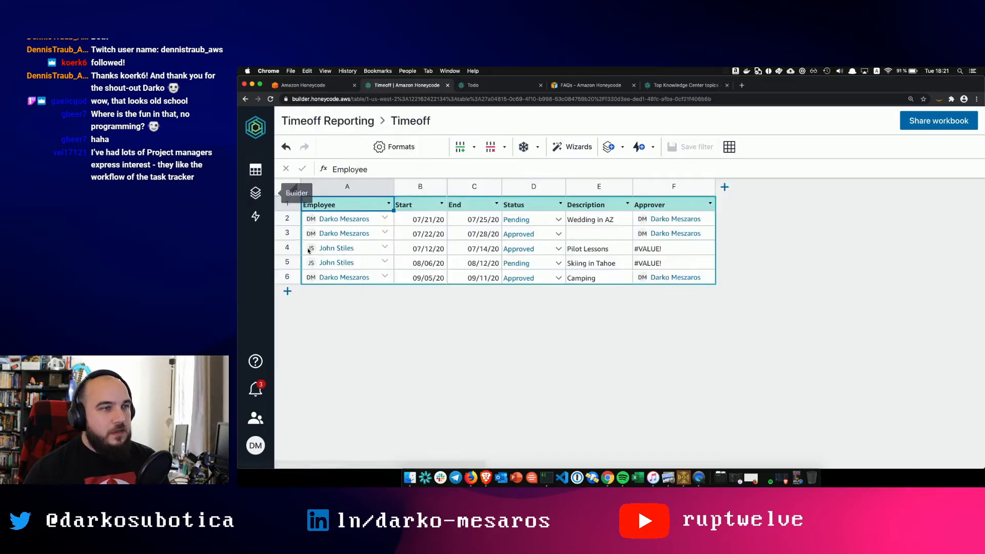
left_click(287, 221)
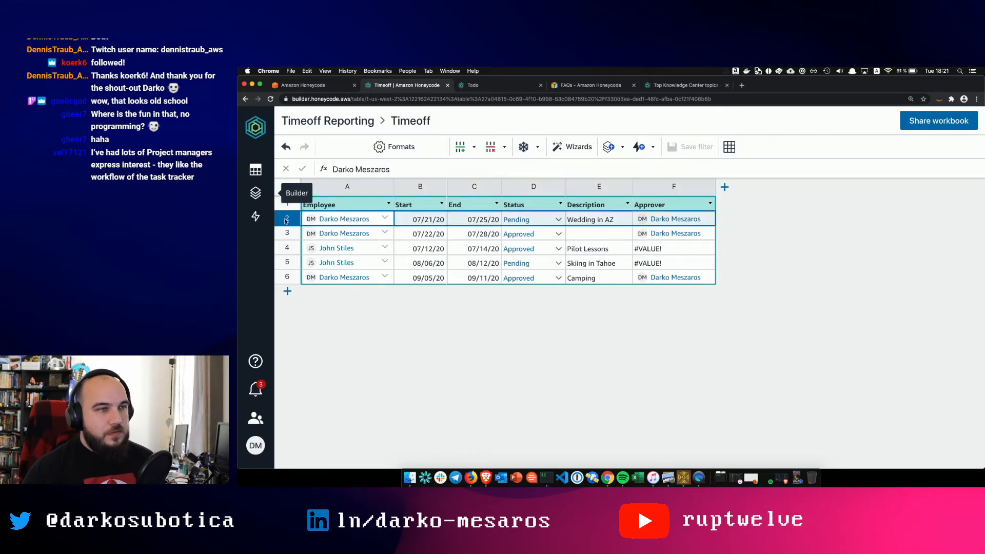
left_click(284, 231)
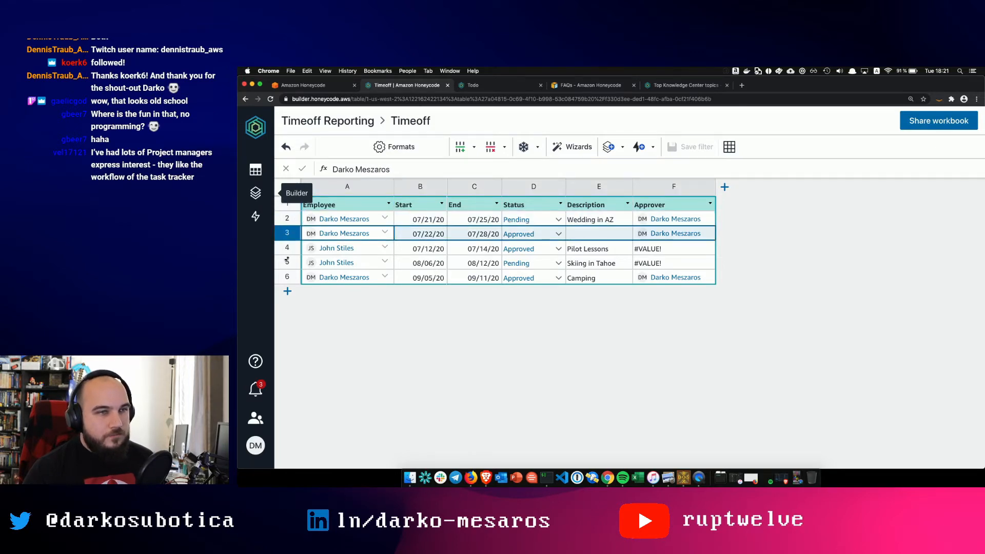
left_click(287, 280, "shift")
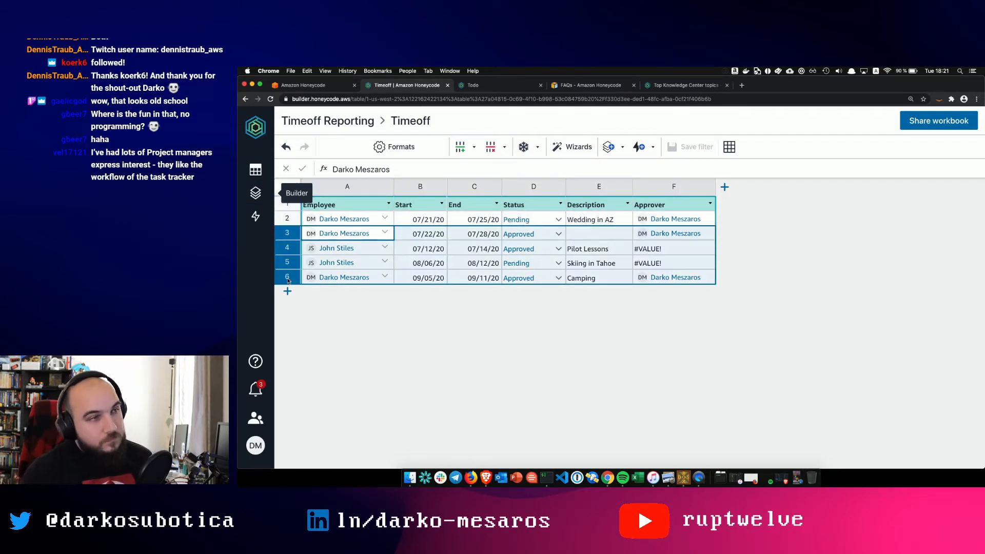
right_click(287, 279)
left_click(322, 393)
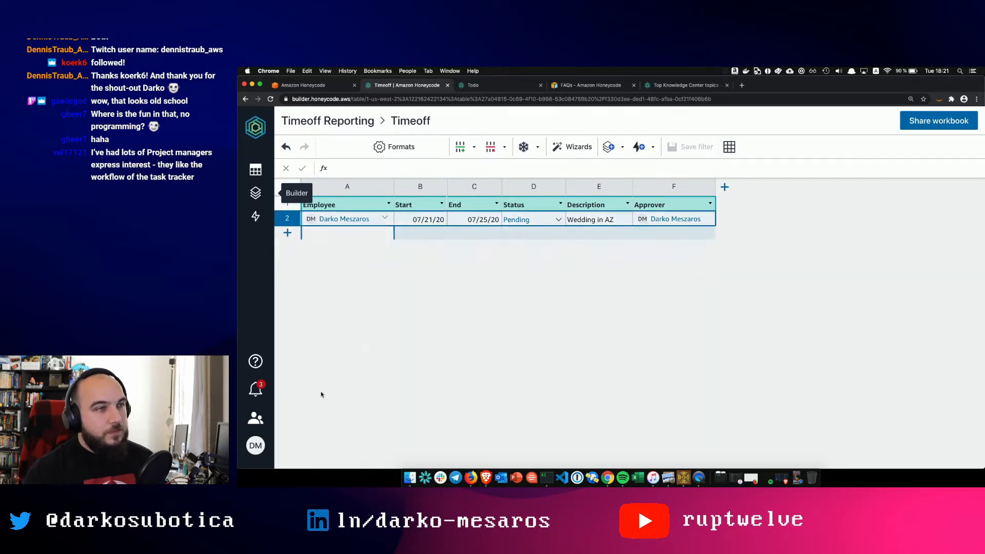
- Check the Status table, then return to the People table
left_click(256, 169)
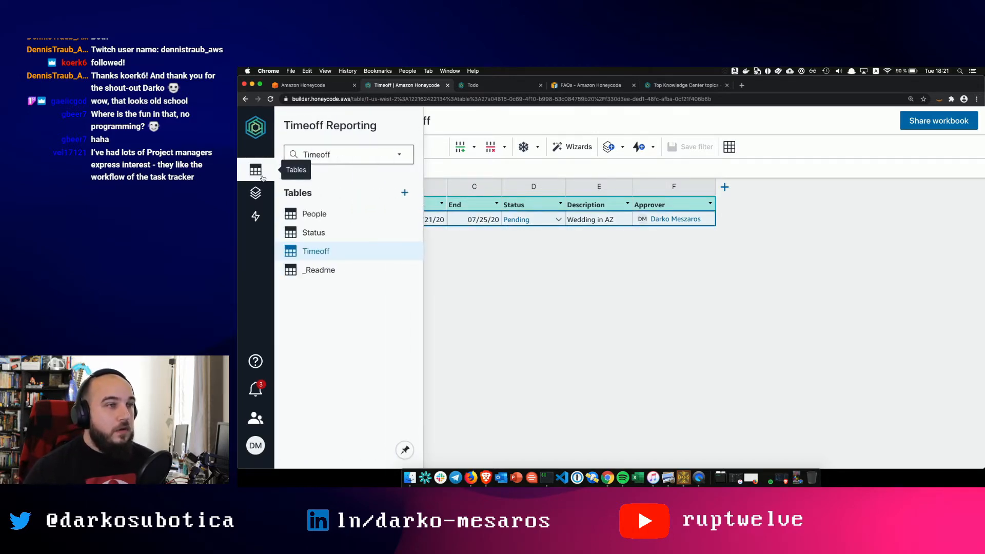
left_click(328, 232)
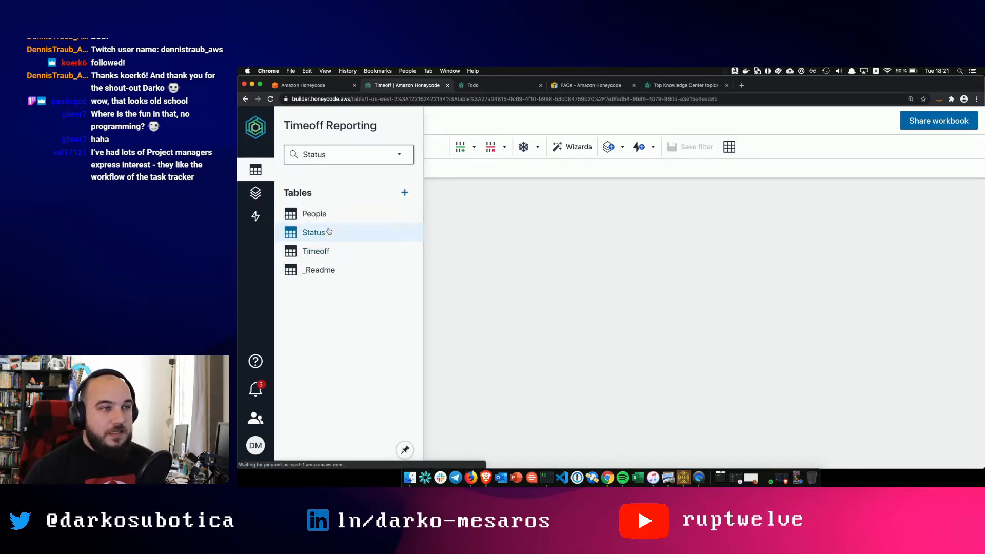
left_click(255, 192)
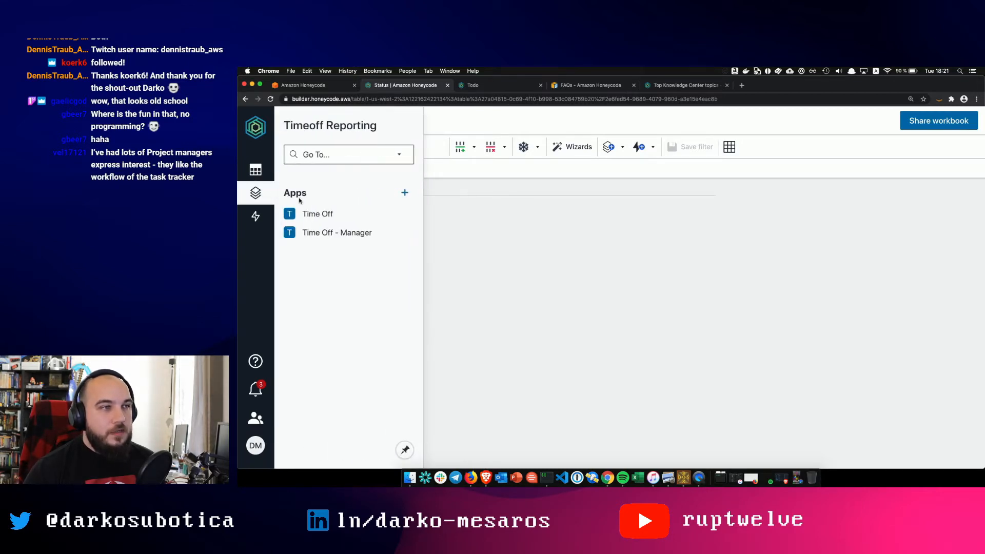
left_click(255, 169)
left_click(310, 213)
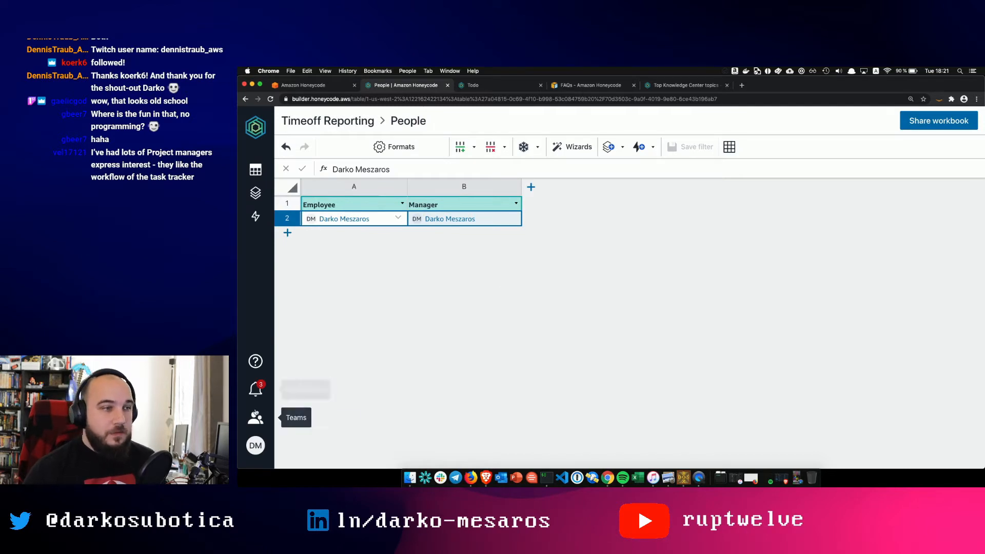
- From the team's members page, invite the recipient's e-mail address to join with the Member role
left_click(255, 417)
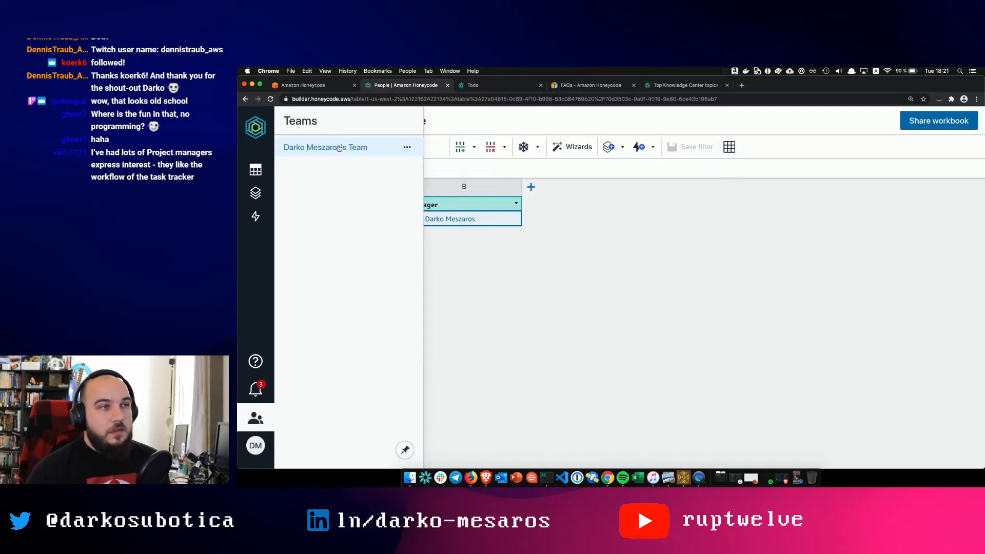
left_click(339, 149)
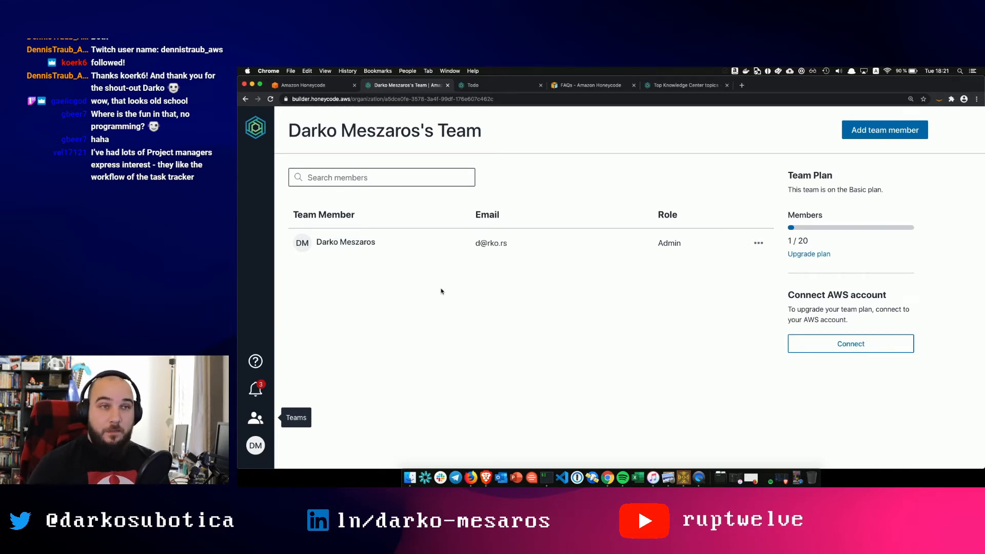
left_click(877, 133)
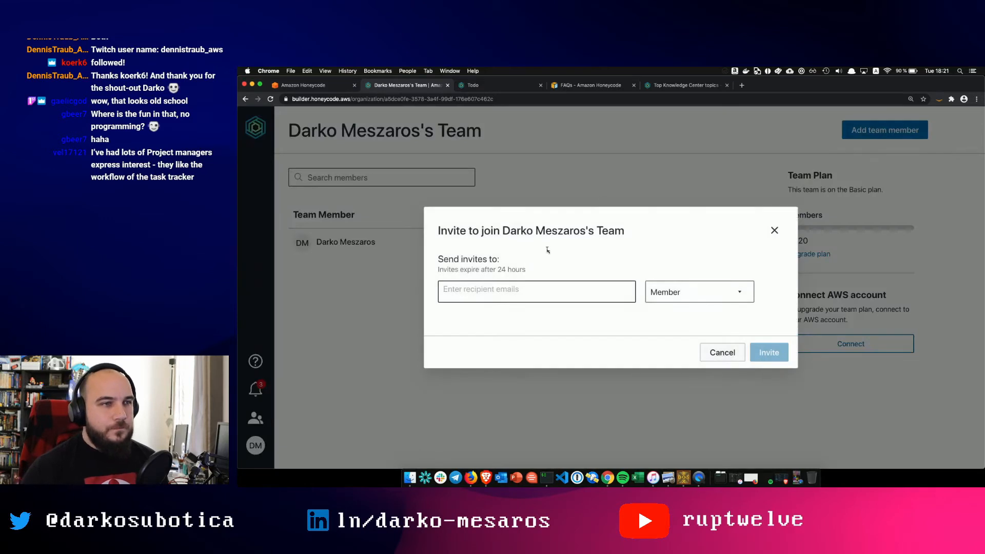
left_click(535, 298)
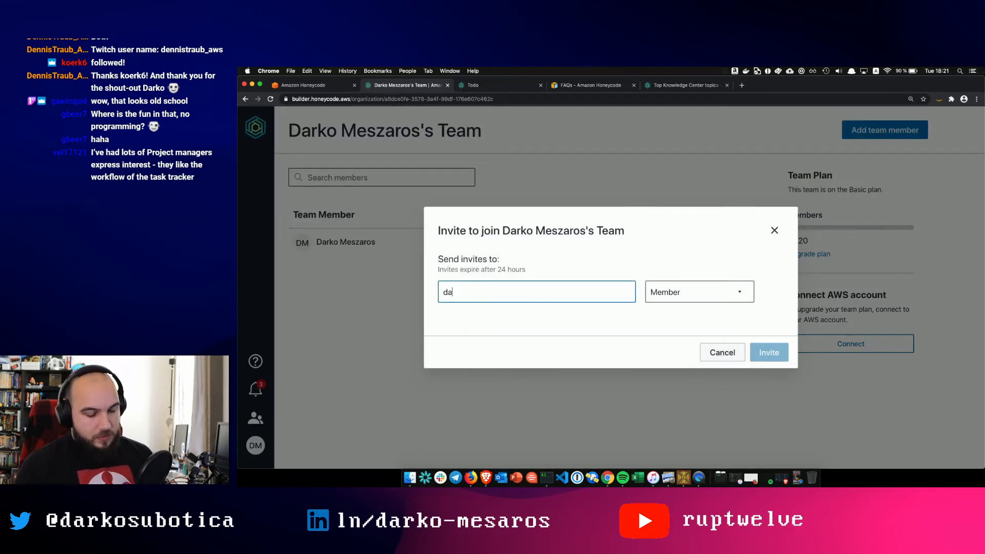
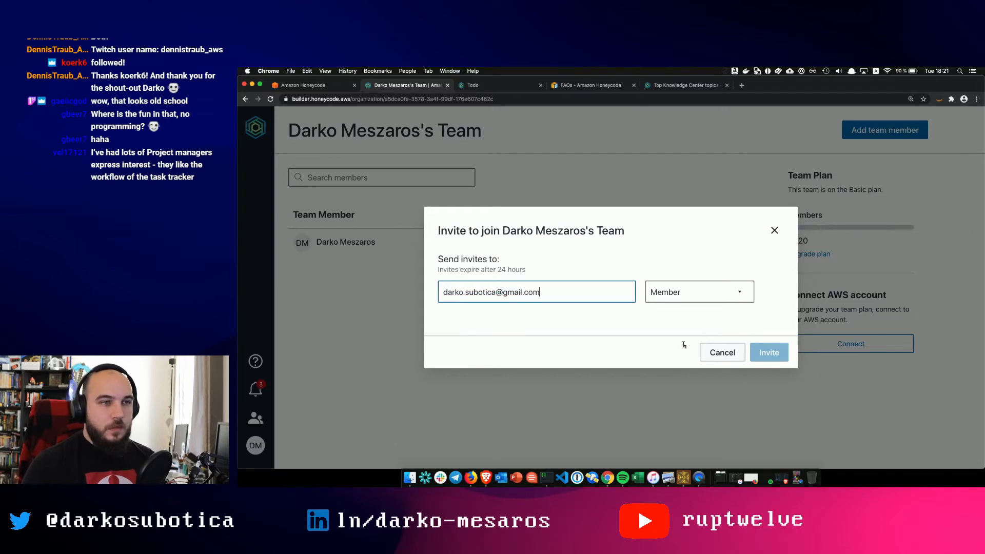
left_click(779, 353)
left_click(779, 353)
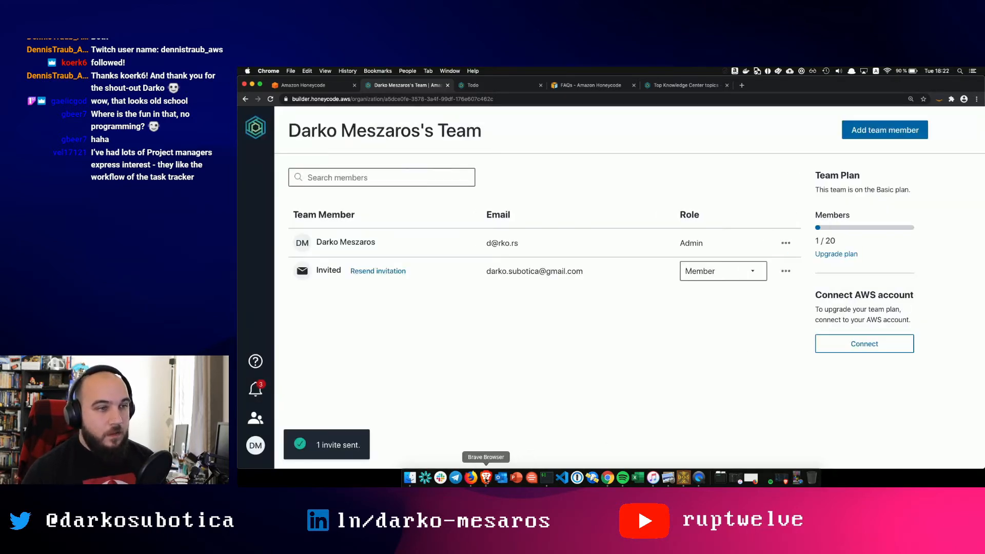
left_click(782, 478)
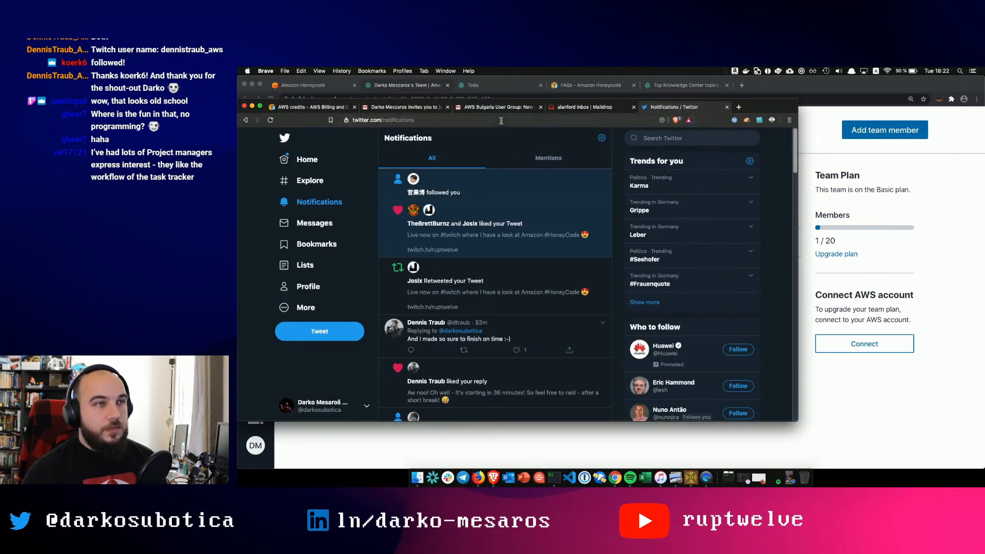
- Refresh the Gmail inbox, open the Honeycode team invitation, and follow its Go to Honeycode link
left_click(408, 107)
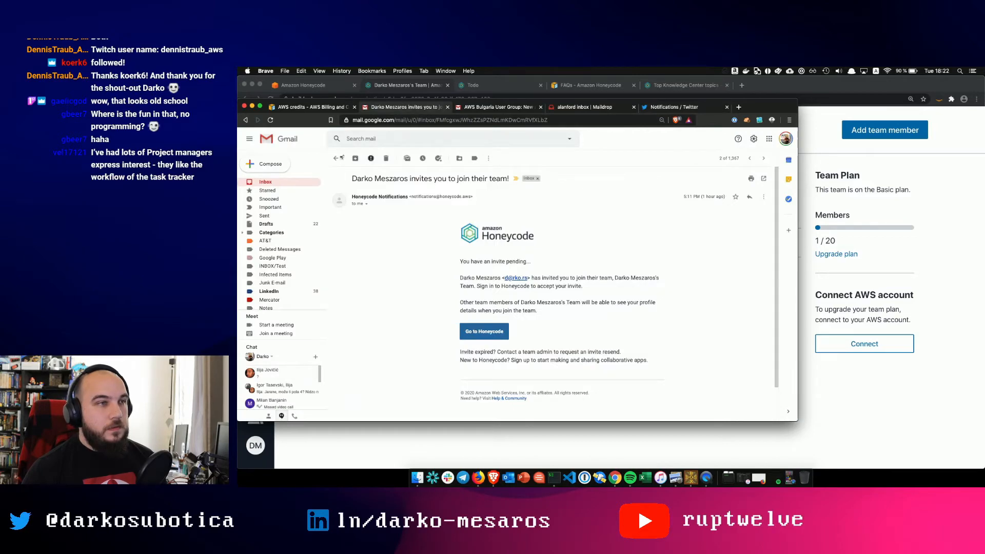
left_click(336, 158)
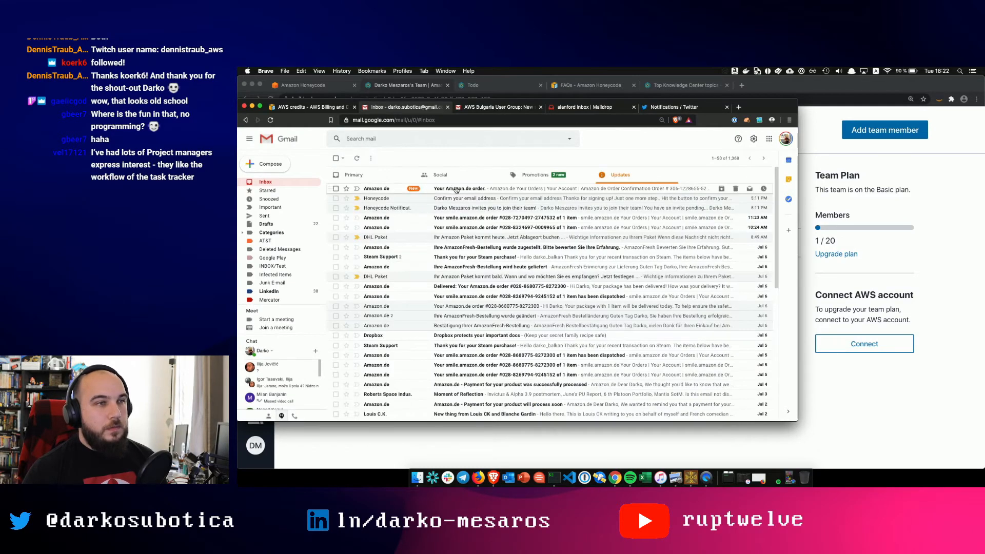
left_click(357, 158)
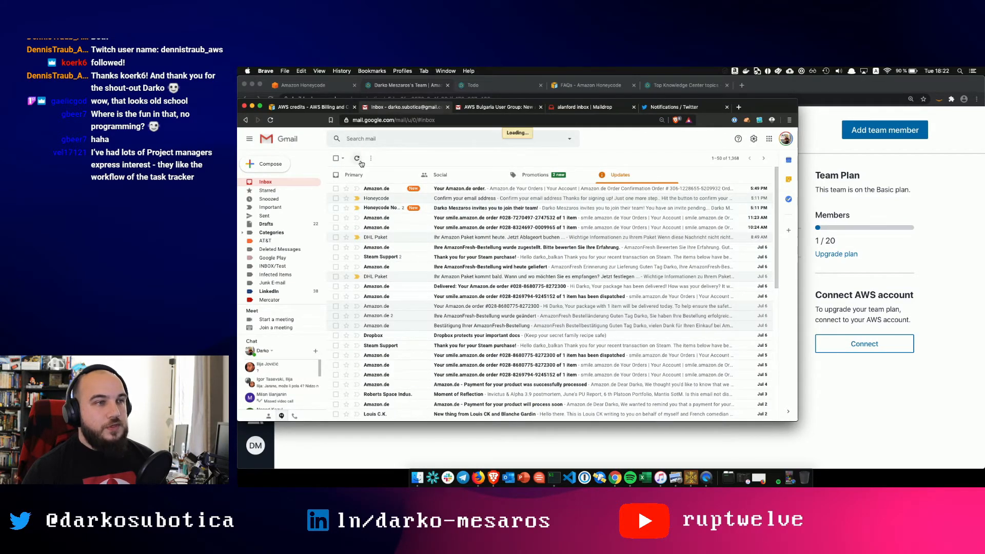
left_click(473, 208)
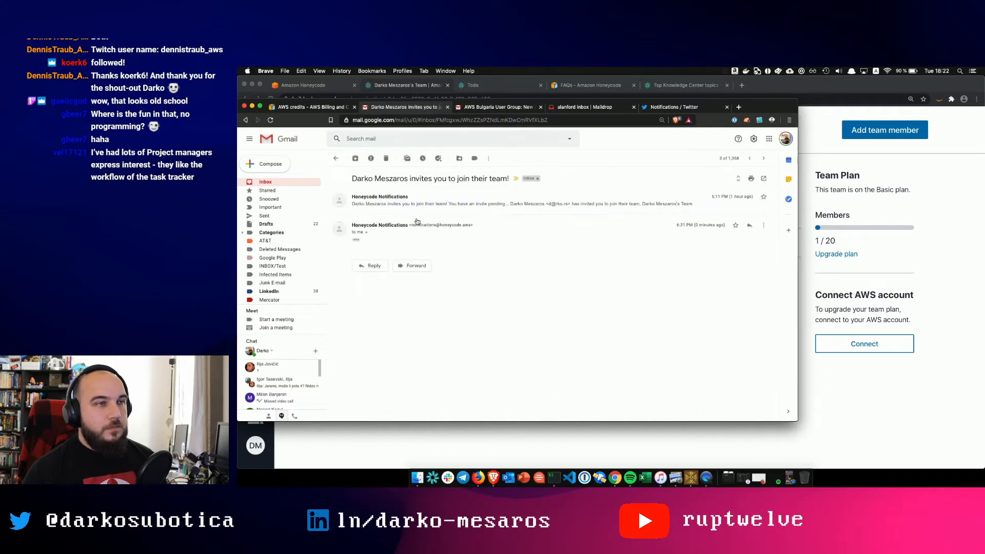
left_click(357, 240)
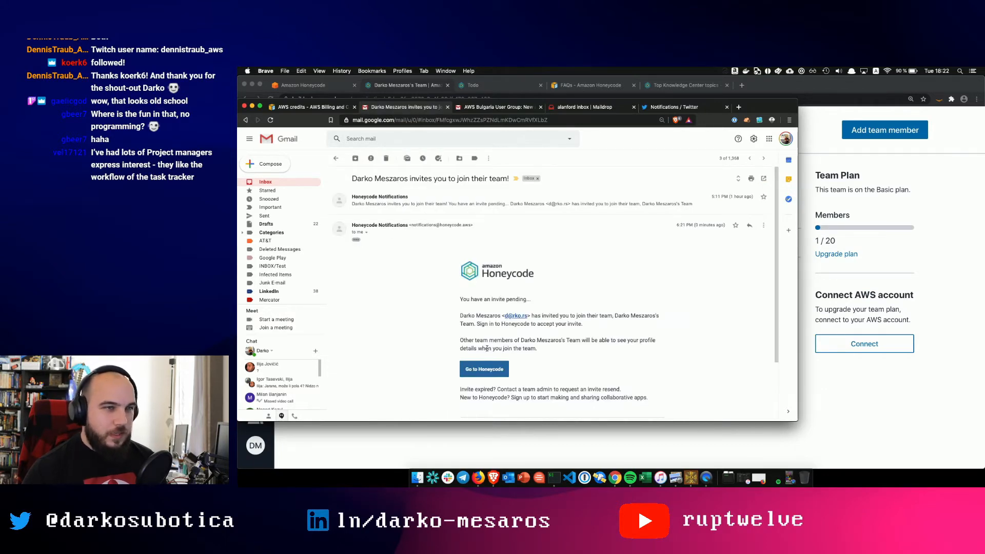
left_click(488, 369)
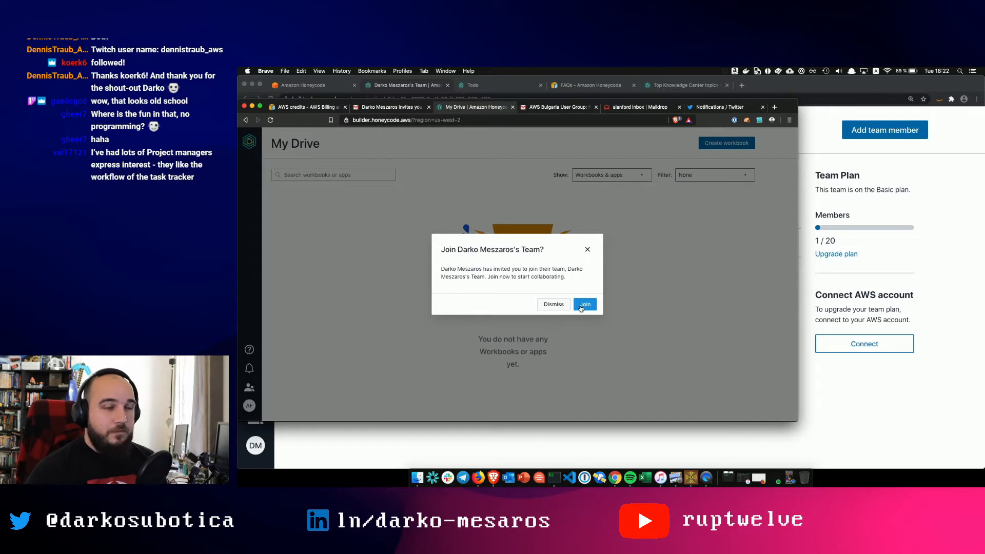
- Join the team as the invited user, then reload the admin's Team page to show the new Member
left_click(581, 308)
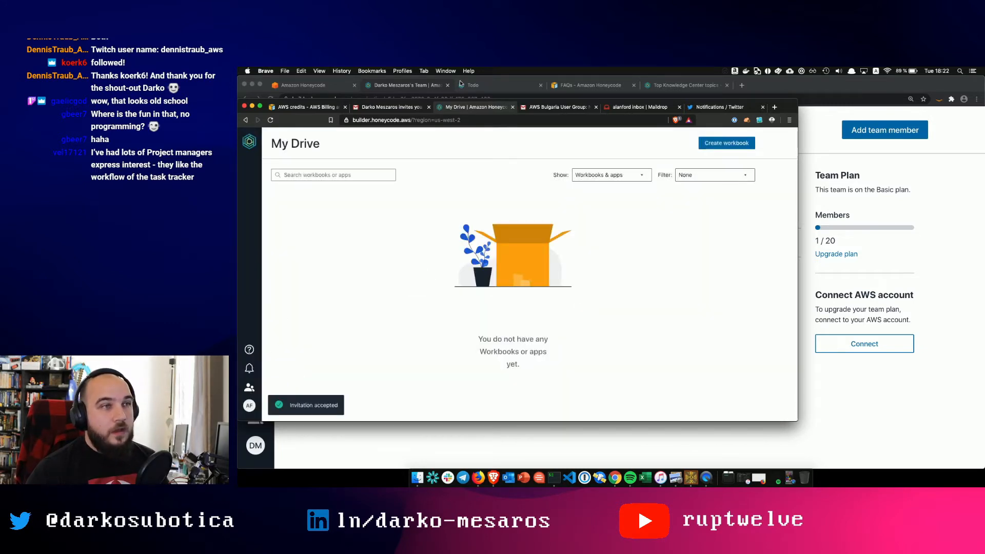
left_click(426, 86)
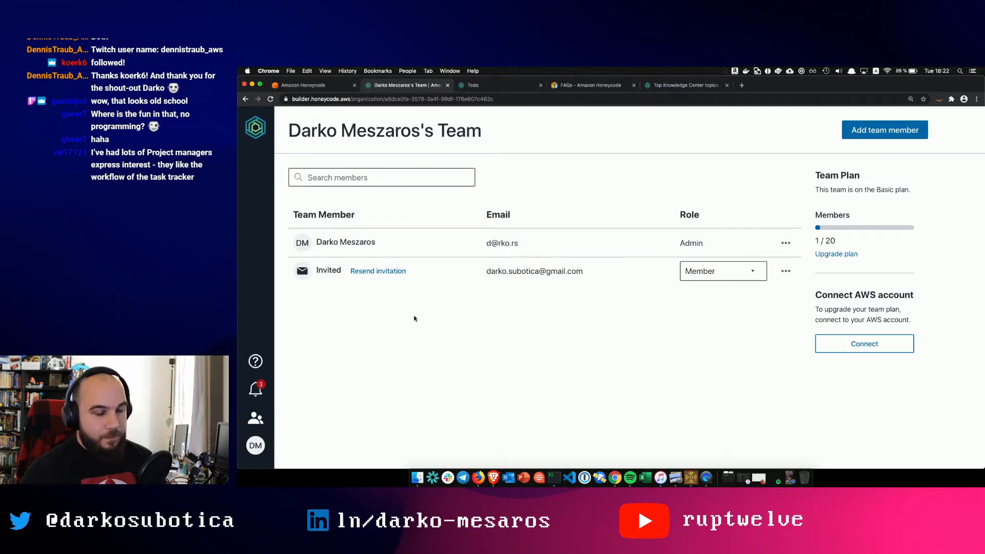
key("super+r")
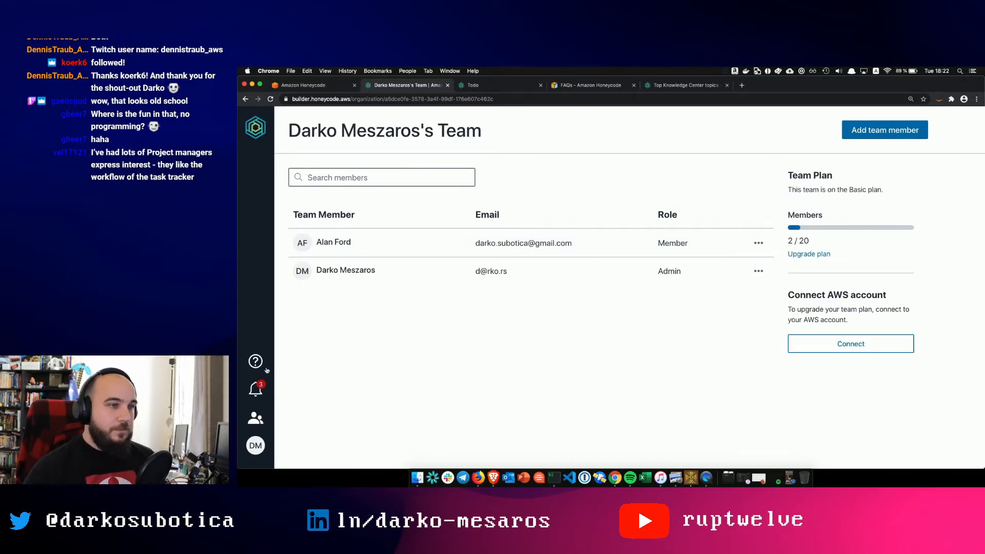
left_click(257, 132)
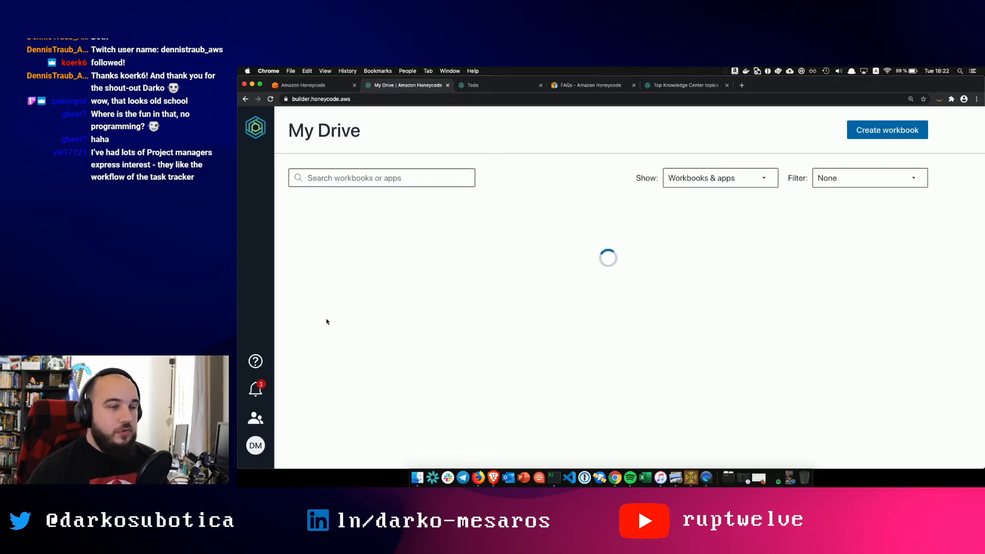
- In Timeoff Reporting's People table, add row 3 with the new member in A3 and the admin in B3
left_click(347, 242)
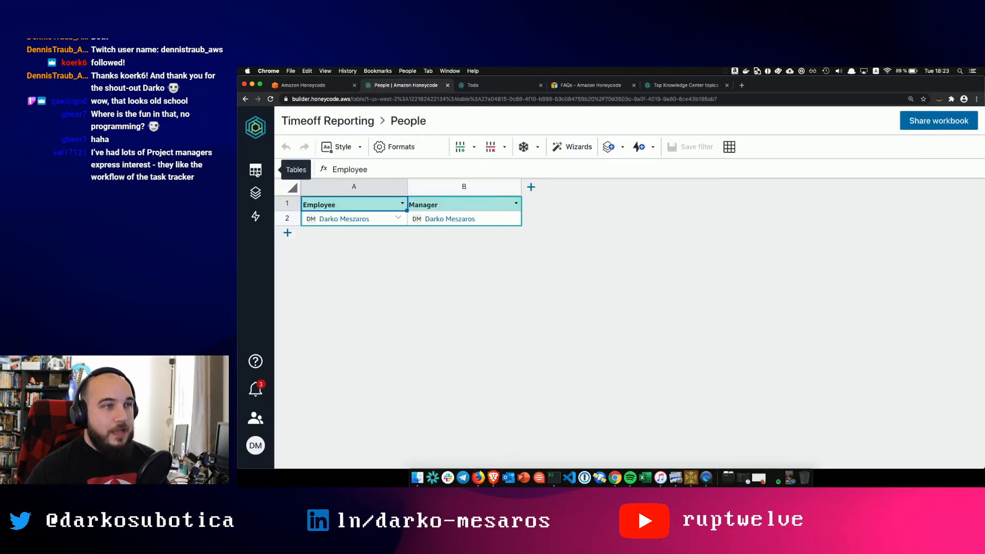
left_click(287, 233)
left_click(335, 237)
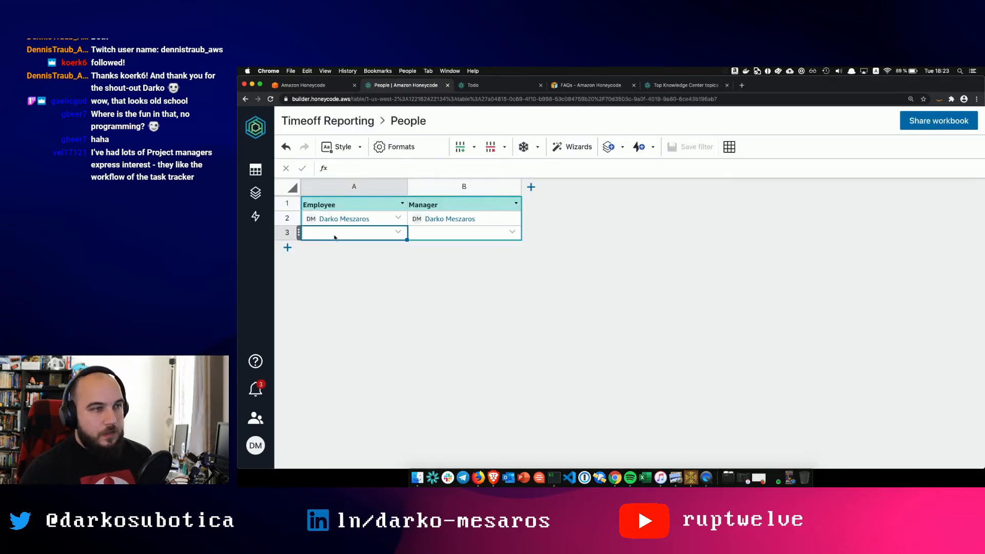
left_click(393, 234)
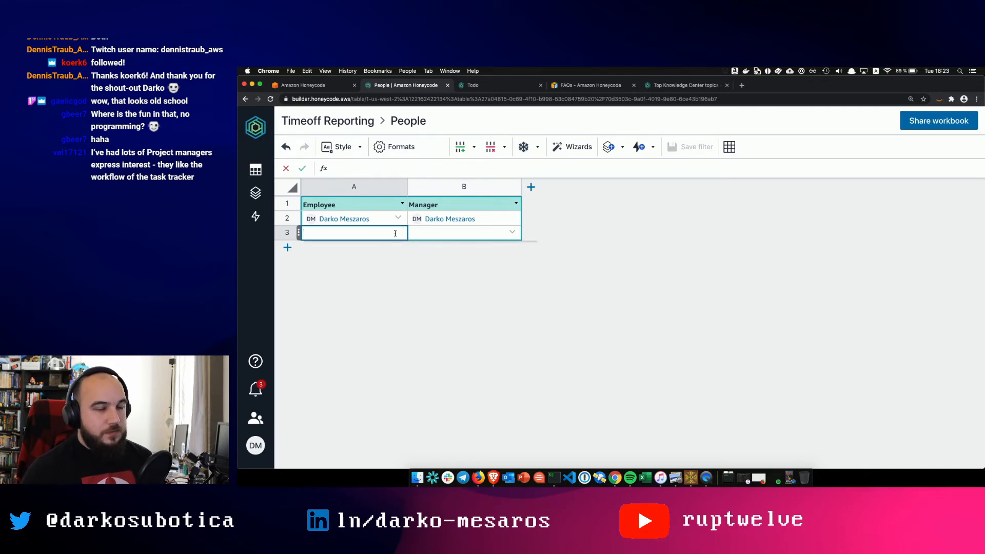
left_click(366, 251)
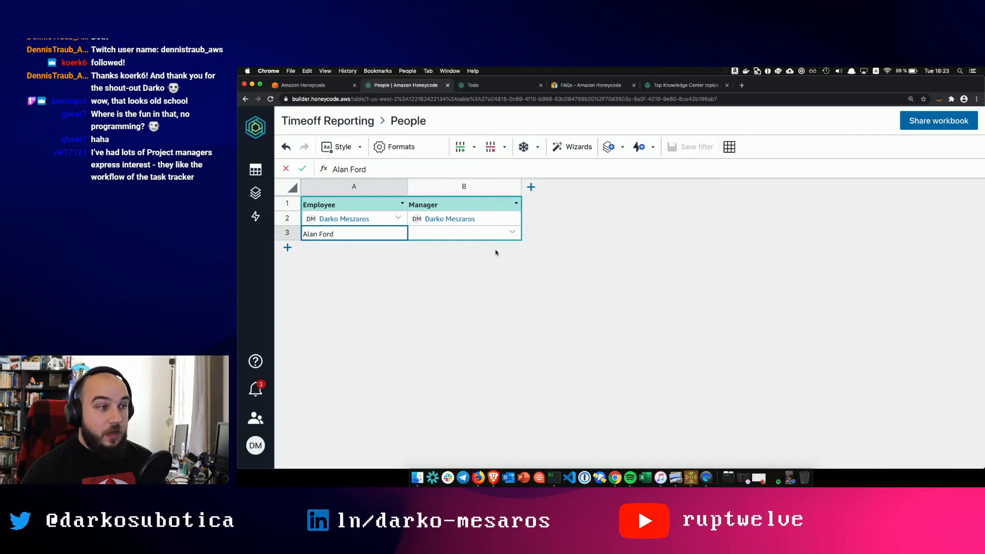
key("Return")
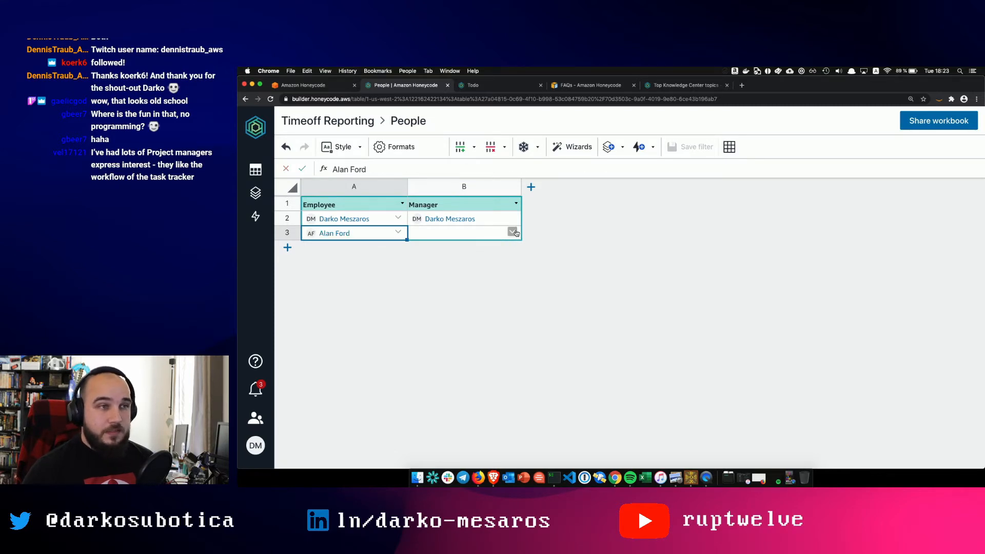
left_click(505, 234)
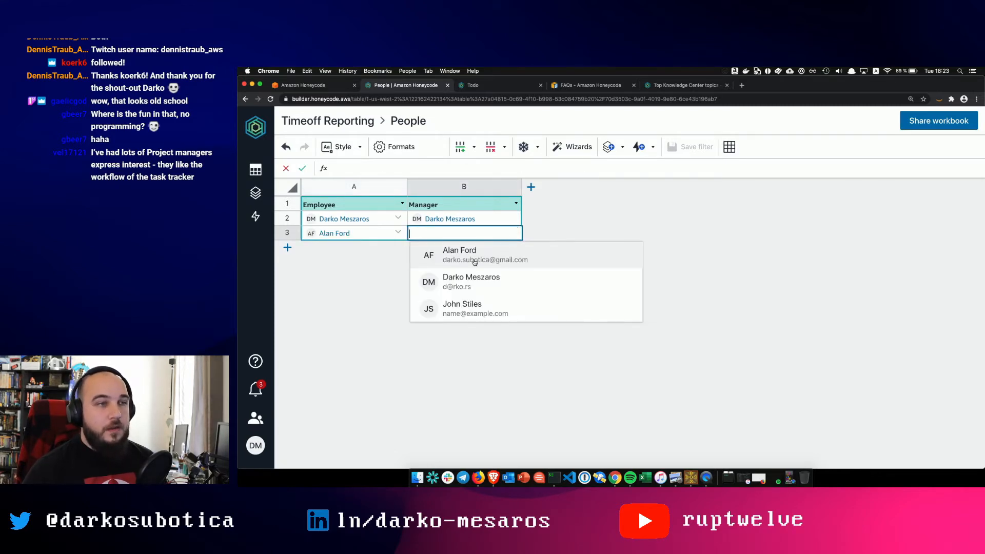
left_click(438, 287)
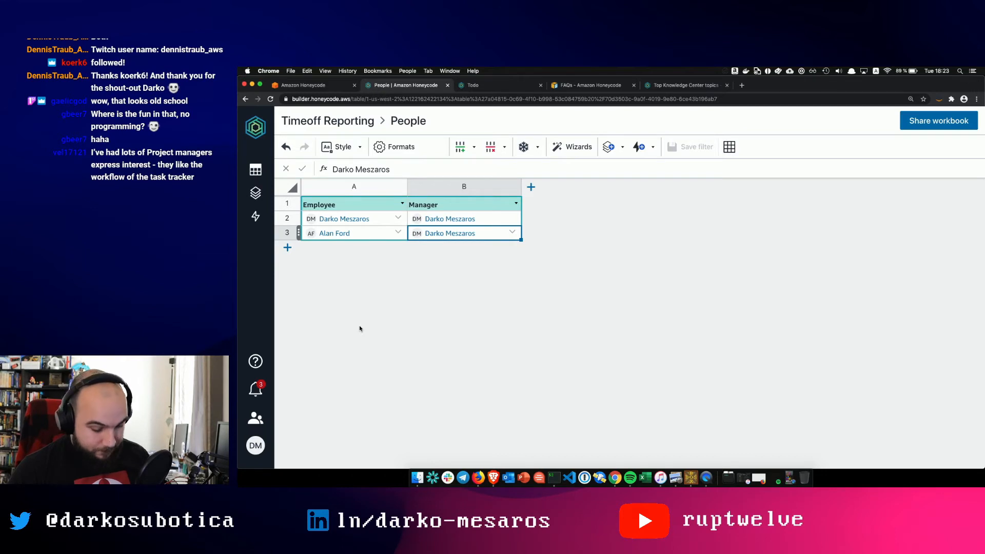
key("alt+space")
type("q")
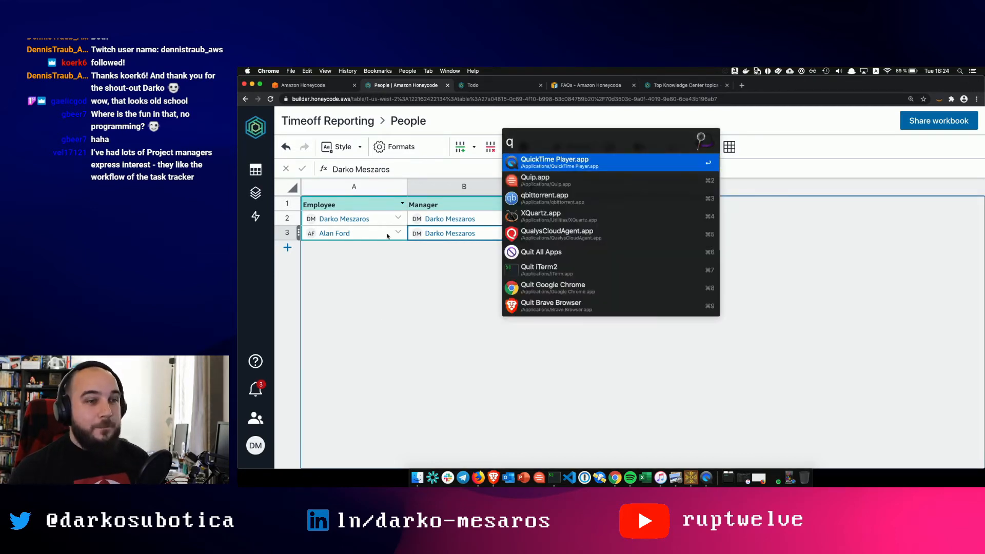
left_click(544, 163)
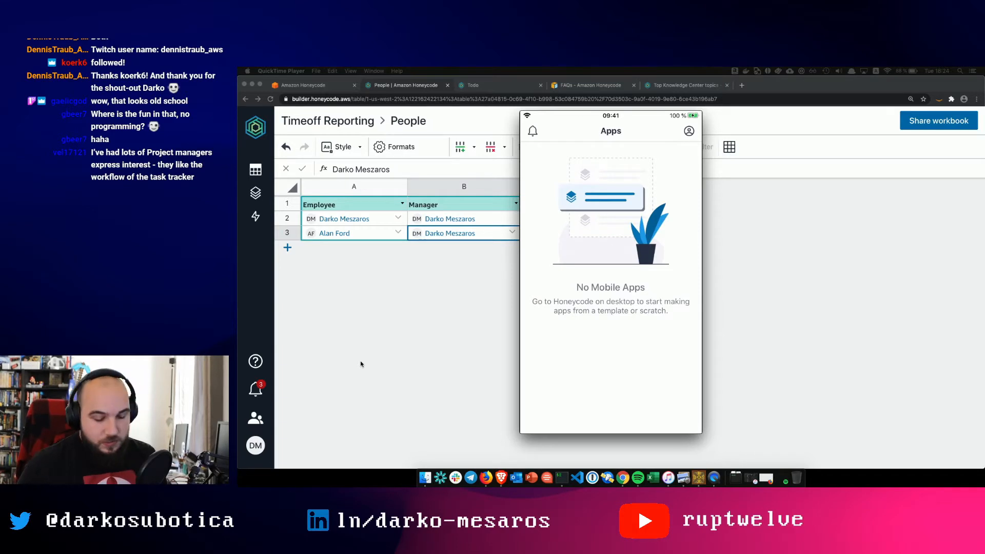
left_click(335, 311)
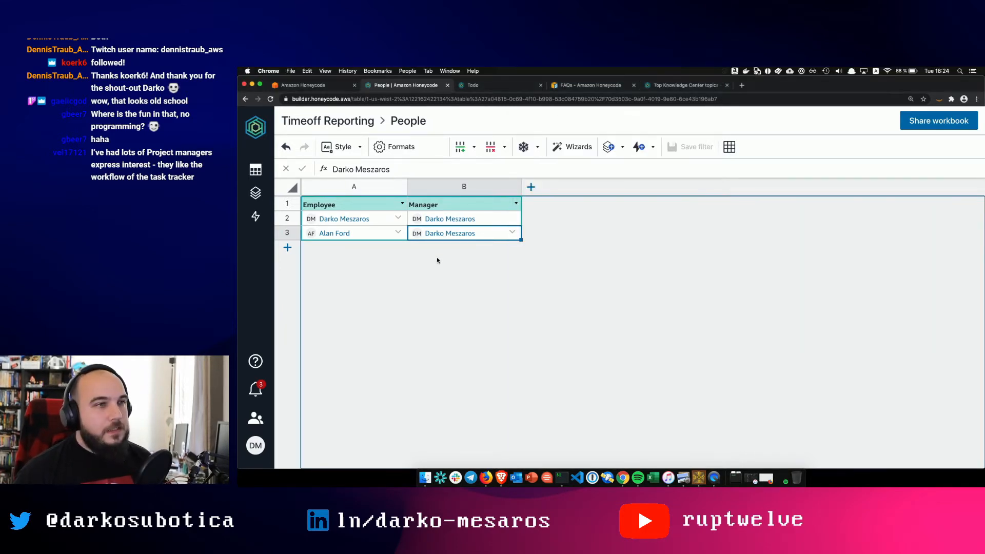
- View the team's member page as the invited user in Brave, then return to the admin's My Drive
left_click(252, 169)
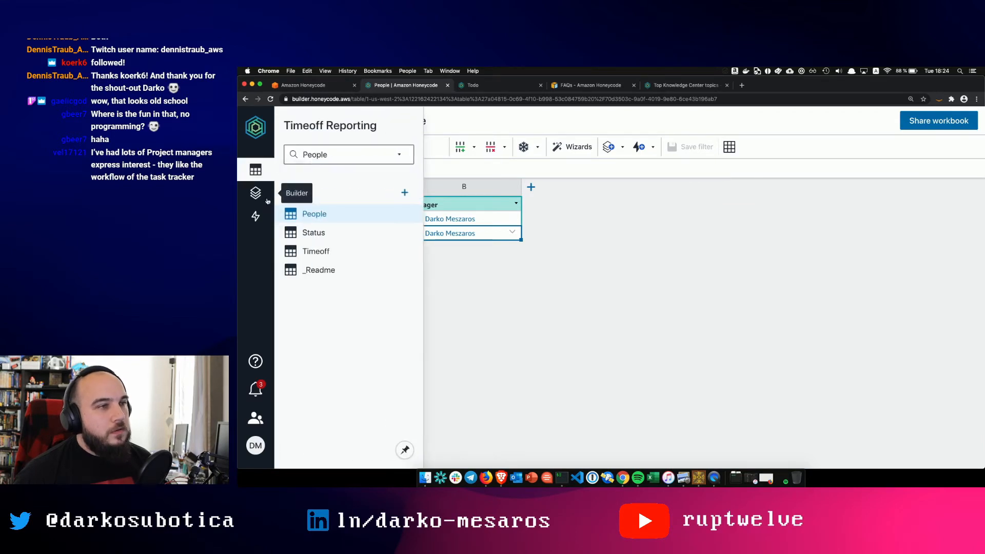
left_click(258, 126)
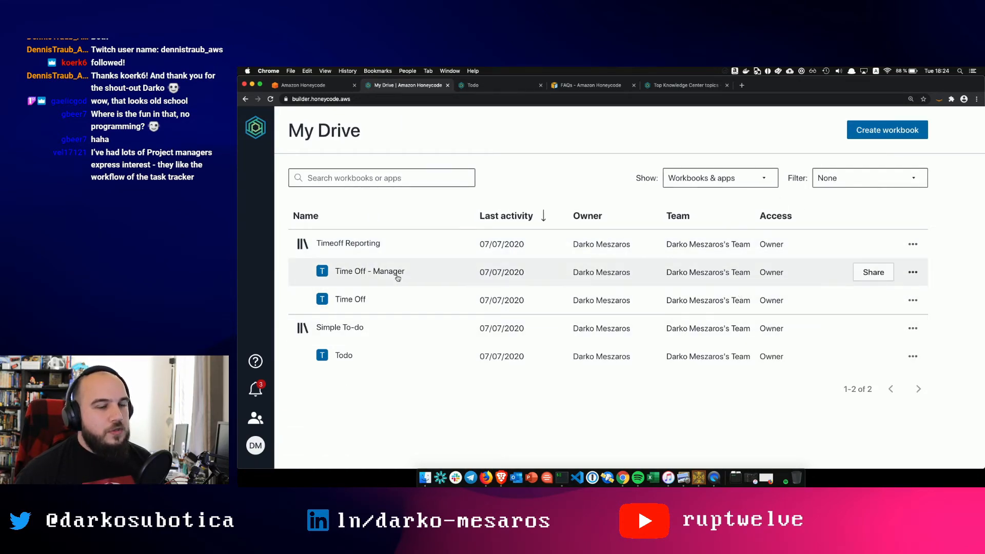
key("ctrl+Up")
left_click(407, 237)
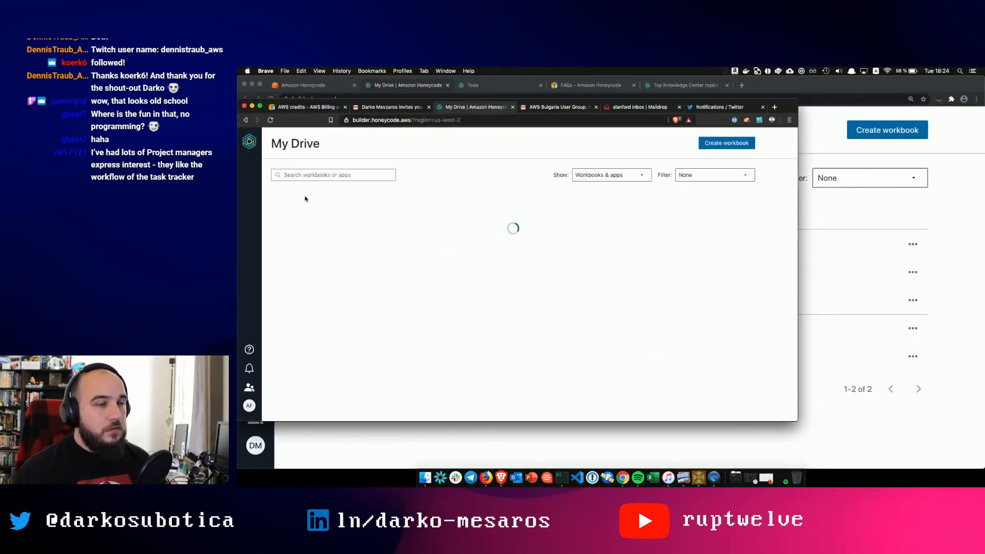
left_click(249, 387)
left_click(293, 154)
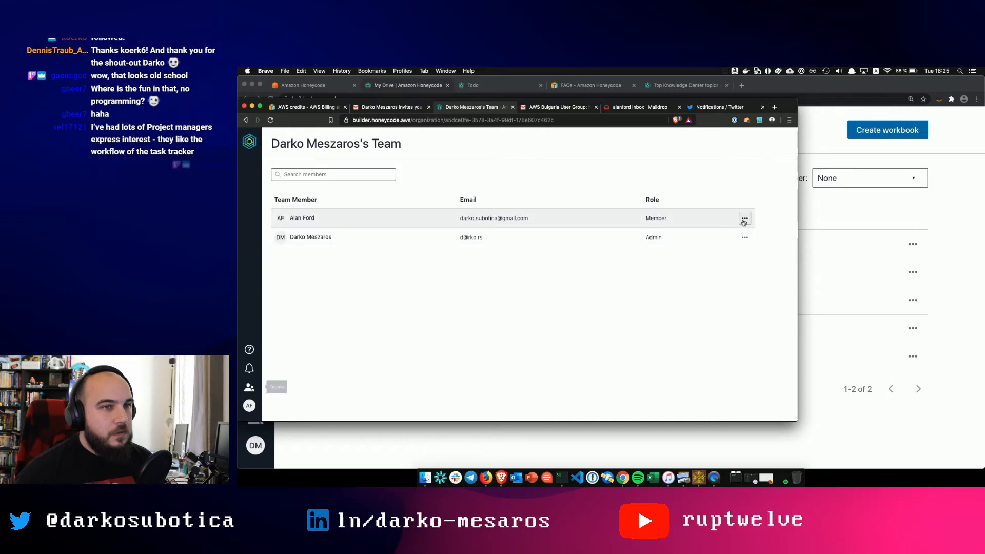
left_click(744, 218)
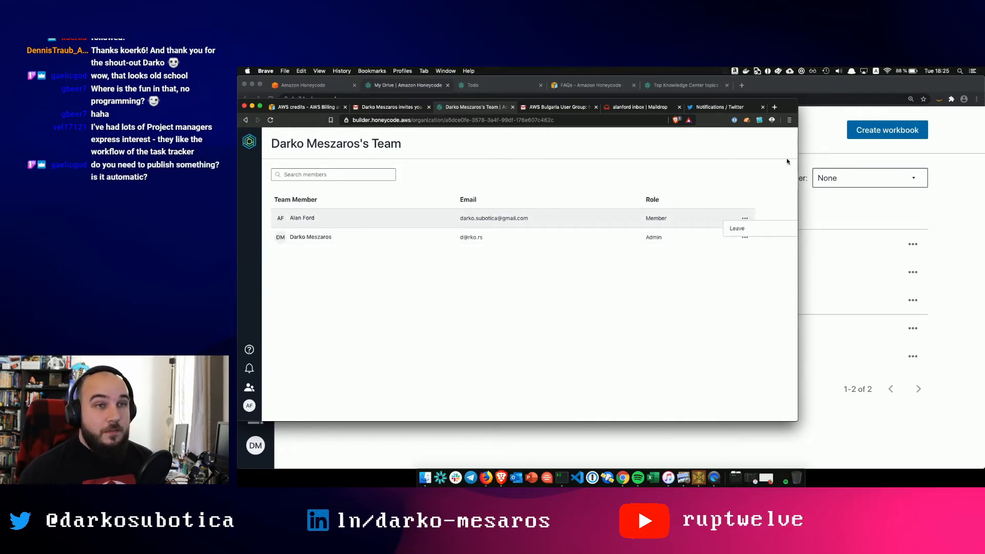
left_click(831, 130)
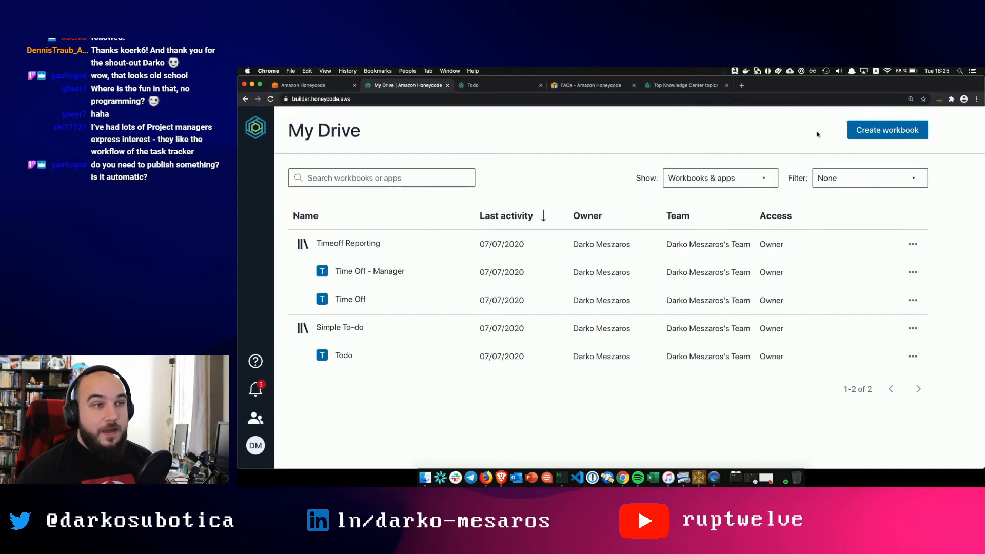
- Browse Timeoff Reporting's tables, apps and automations panels, glancing at the Status table
left_click(352, 243)
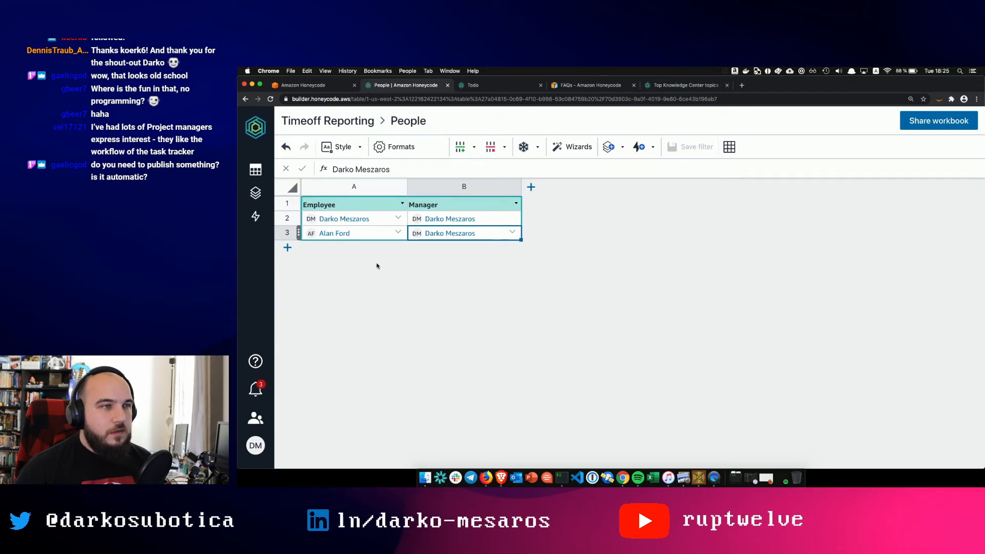
left_click(255, 194)
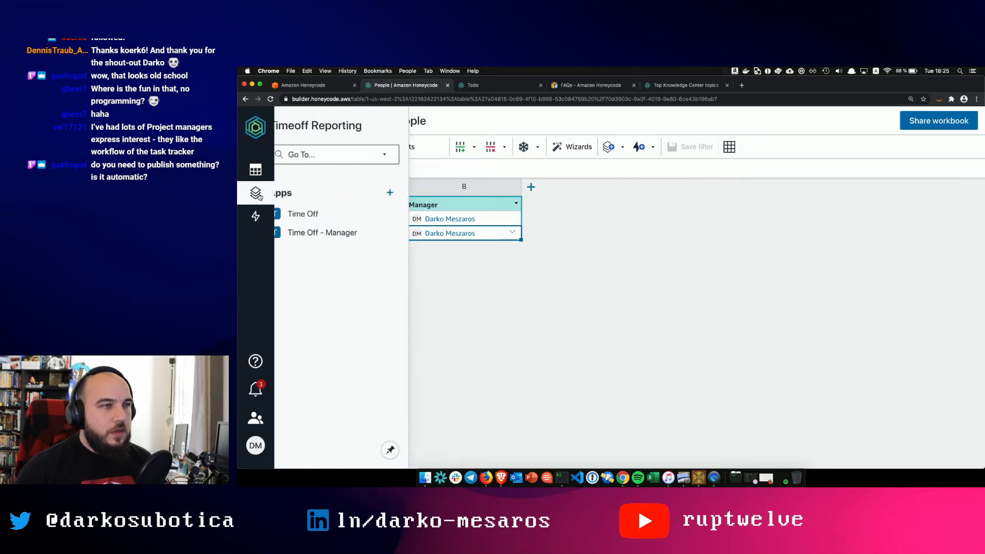
left_click(255, 216)
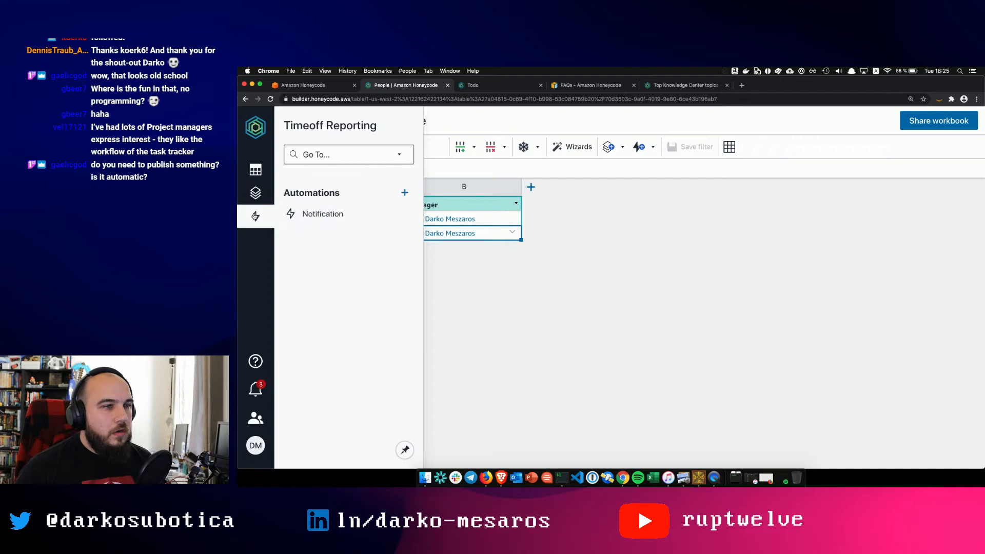
left_click(255, 169)
left_click(324, 232)
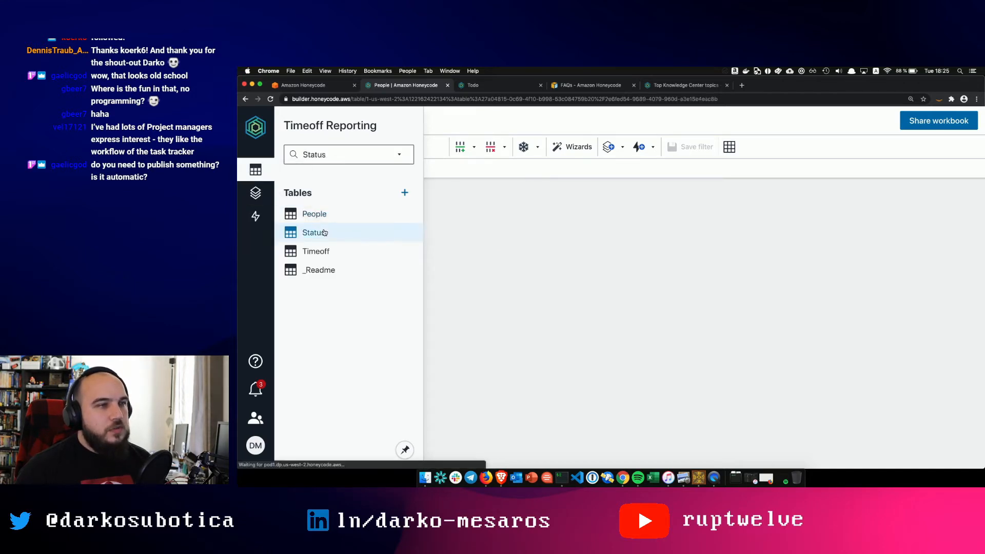
left_click(256, 170)
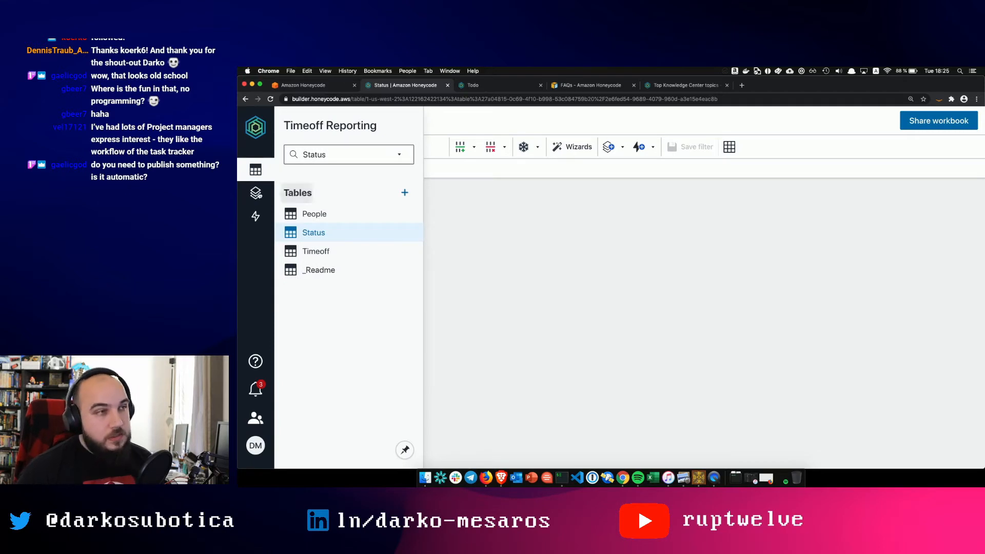
left_click(258, 193)
left_click(261, 178)
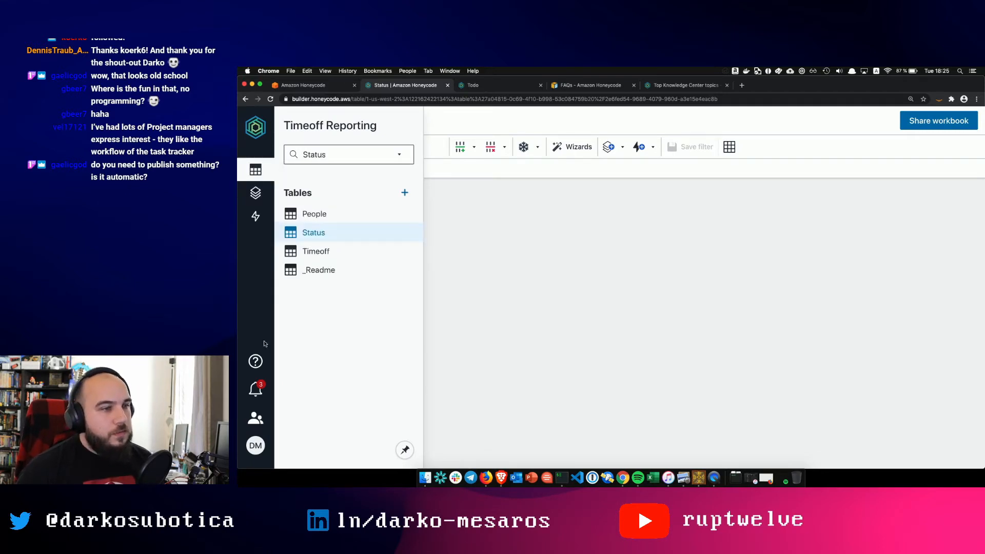
- Mark all Honeycode notifications as read
left_click(260, 388)
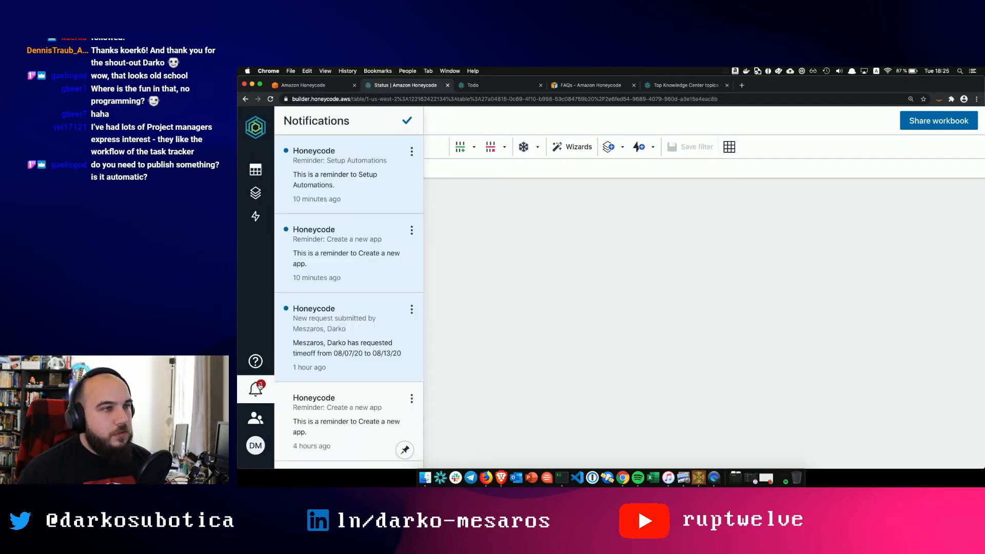
left_click(260, 386)
left_click(257, 415)
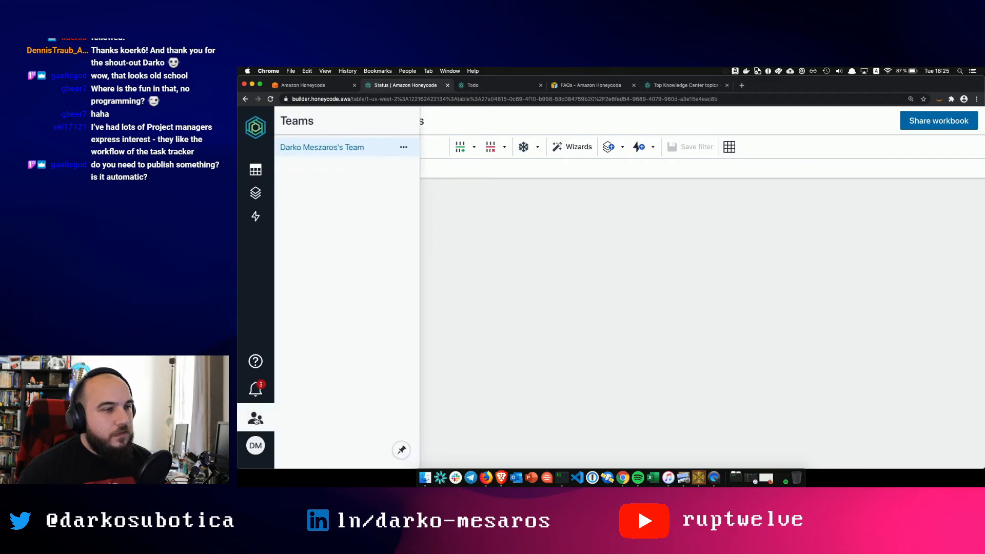
left_click(258, 388)
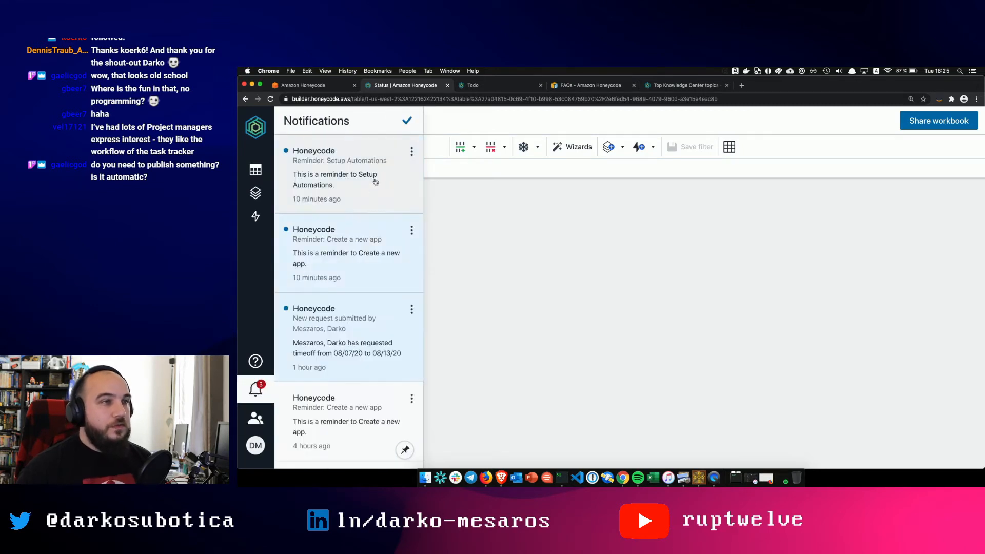
left_click(406, 121)
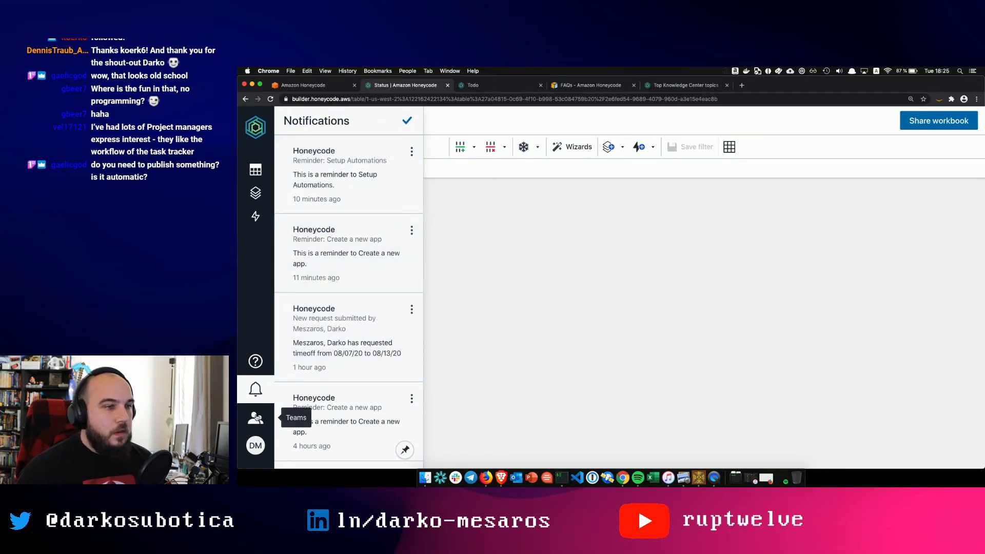
- Review the team's members sorted by Role, then go back to the My Drive workbook list
left_click(256, 418)
left_click(333, 149)
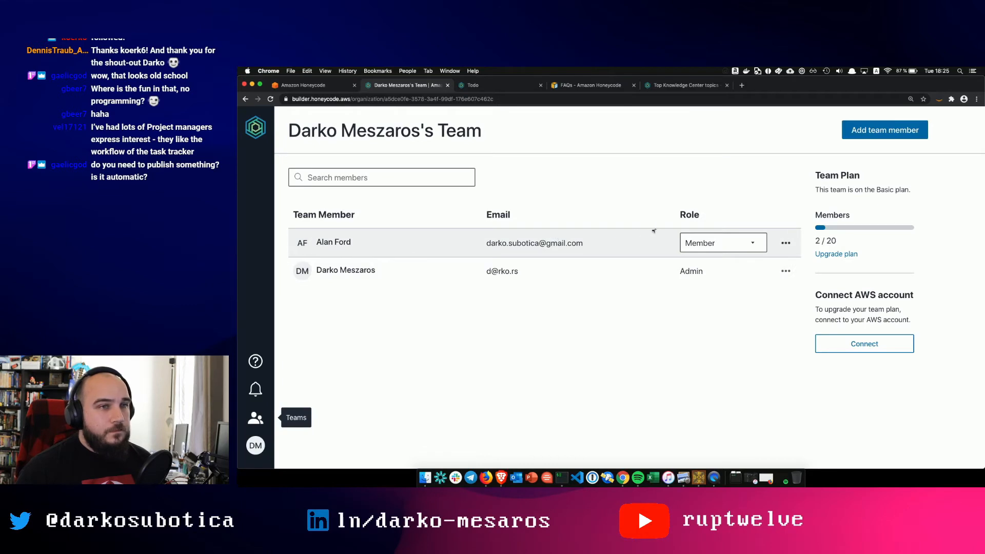
left_click(724, 243)
left_click(725, 220)
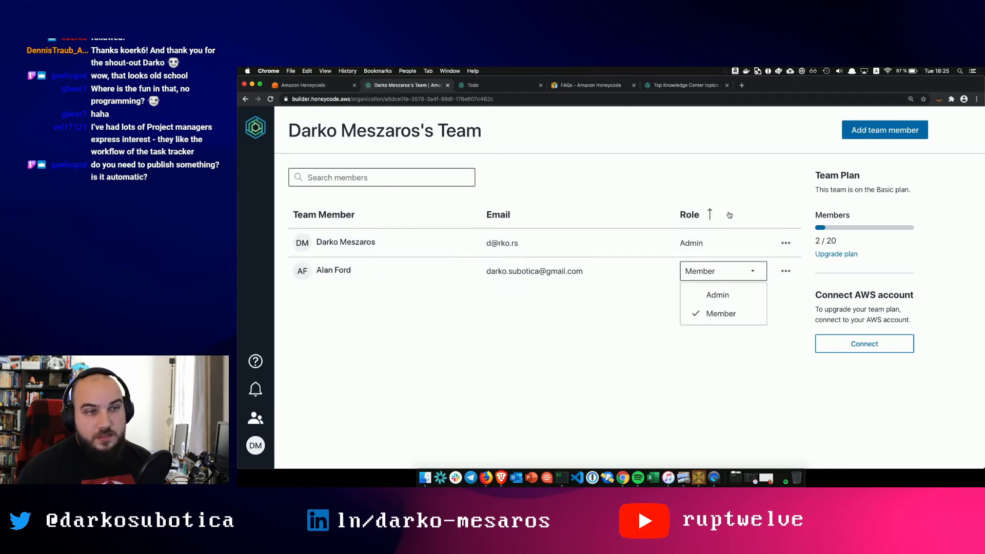
left_click(785, 271)
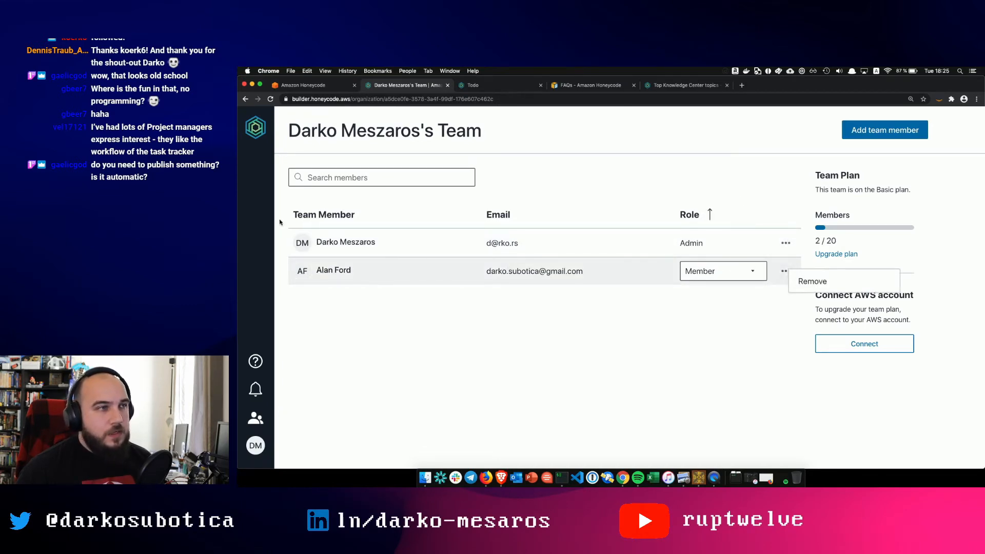
left_click(262, 130)
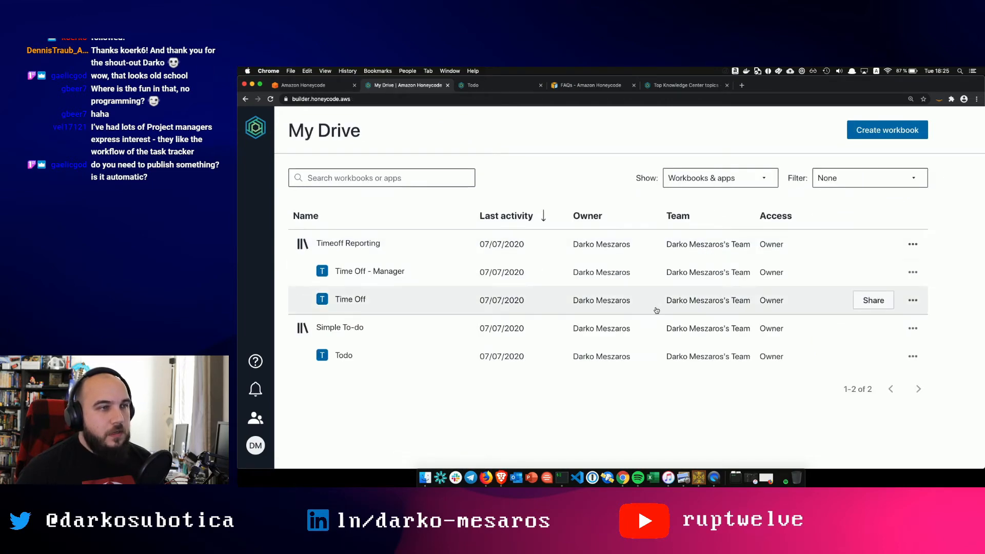
- Share the Timeoff Reporting workbook with the suggested team member at Collaborator access and update
left_click(913, 244)
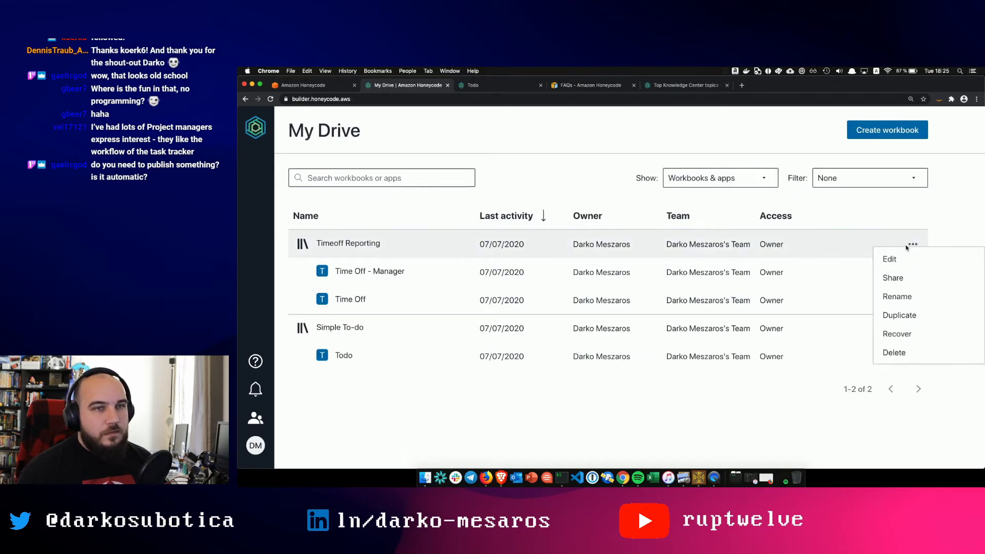
left_click(893, 278)
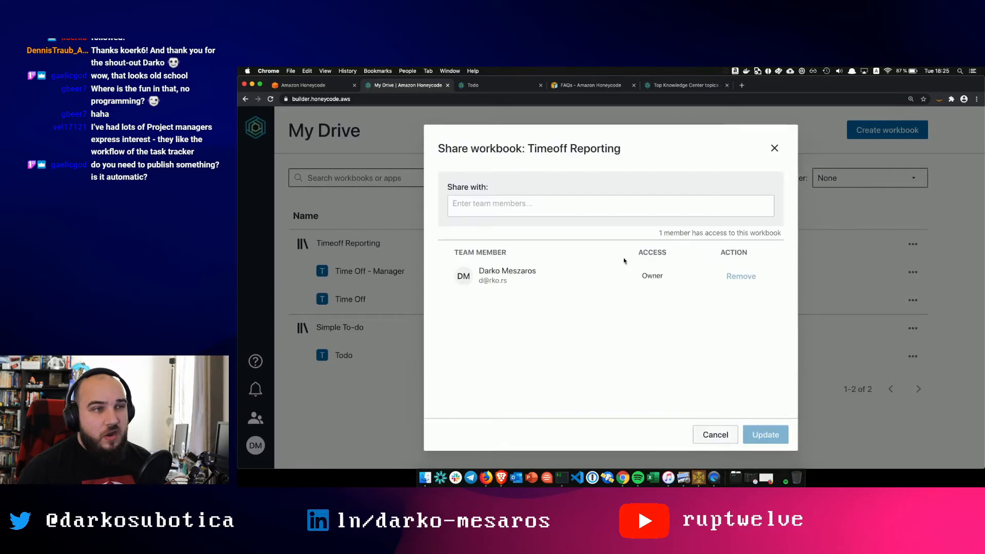
left_click(587, 207)
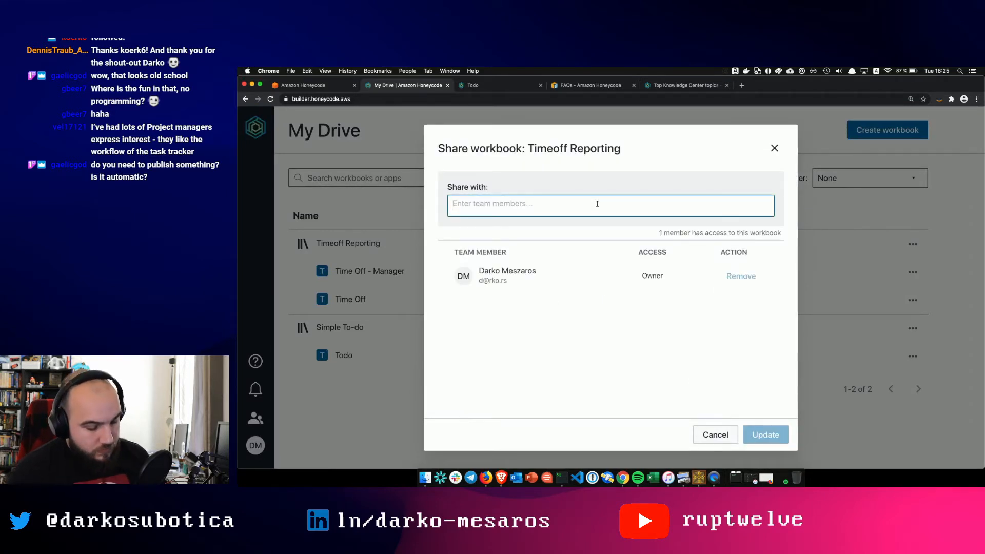
type("al")
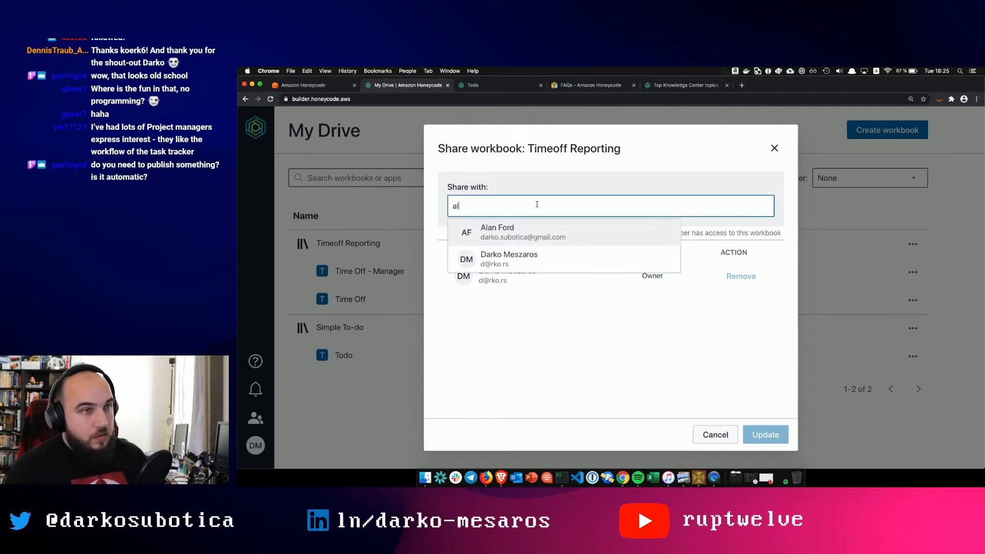
left_click(568, 232)
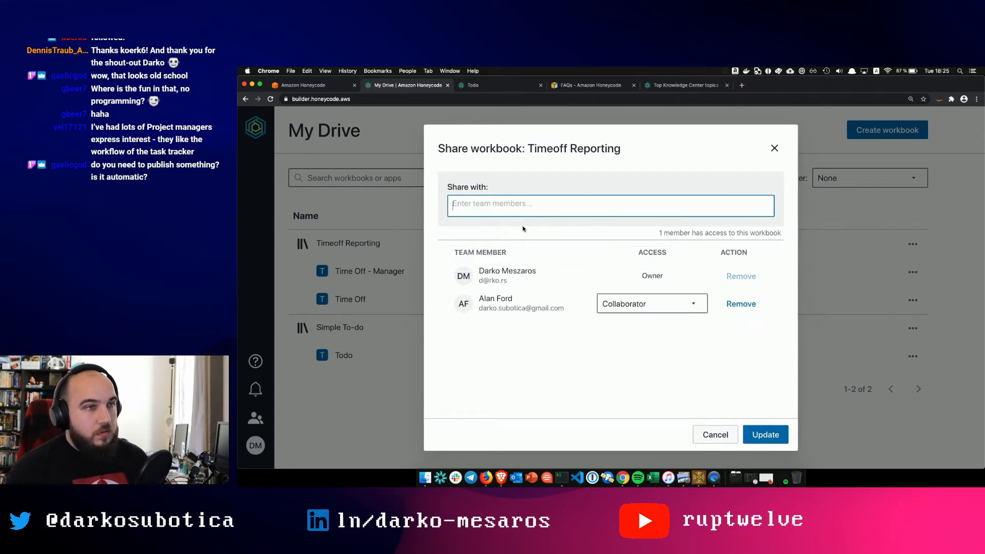
left_click(677, 305)
left_click(641, 345)
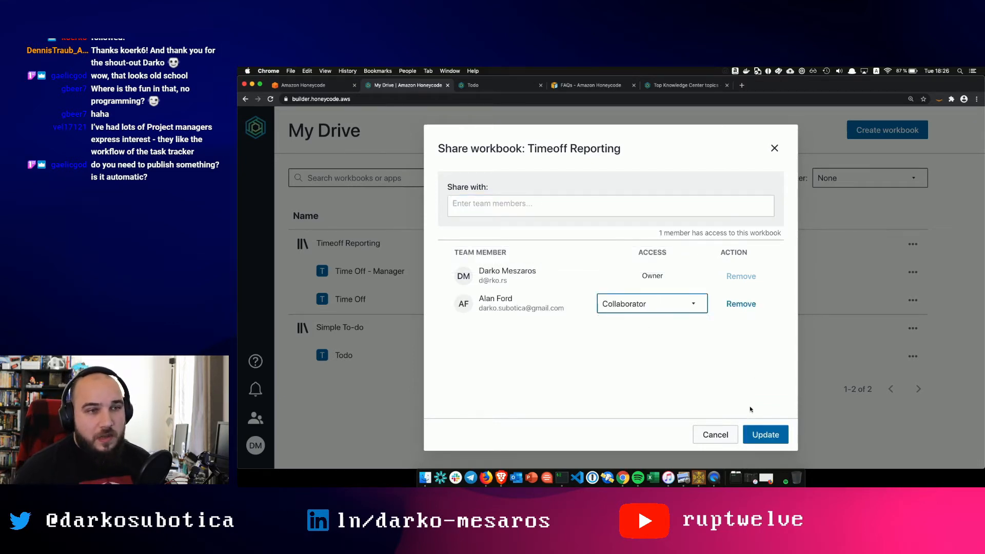
left_click(763, 430)
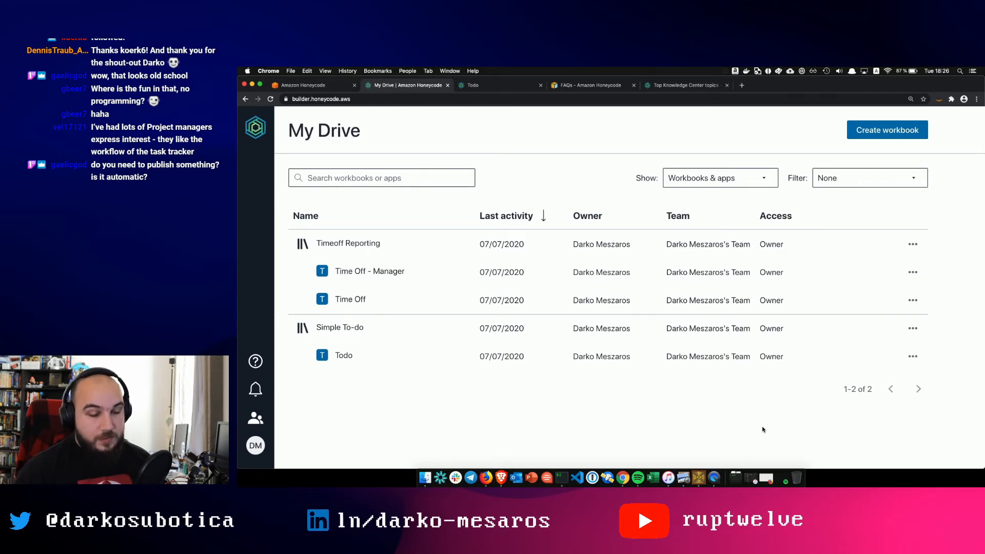
- Bring up the mirrored phone showing the pending 'I wanna go home' request for 08/07/20–08/18/20
left_click(713, 480)
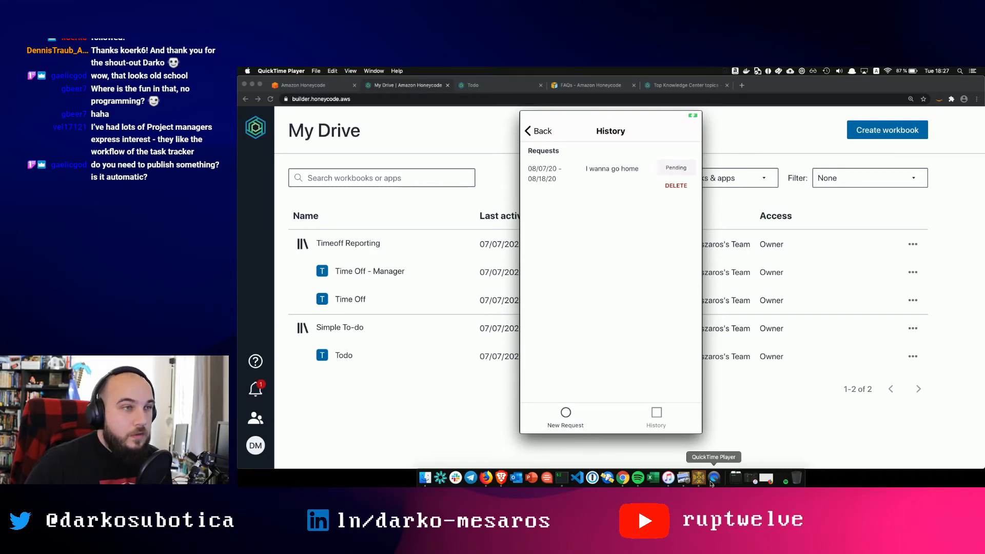
- Check the pending requests in the Time Off - Manager web app, then return to My Drive
left_click(381, 273)
left_click(377, 272)
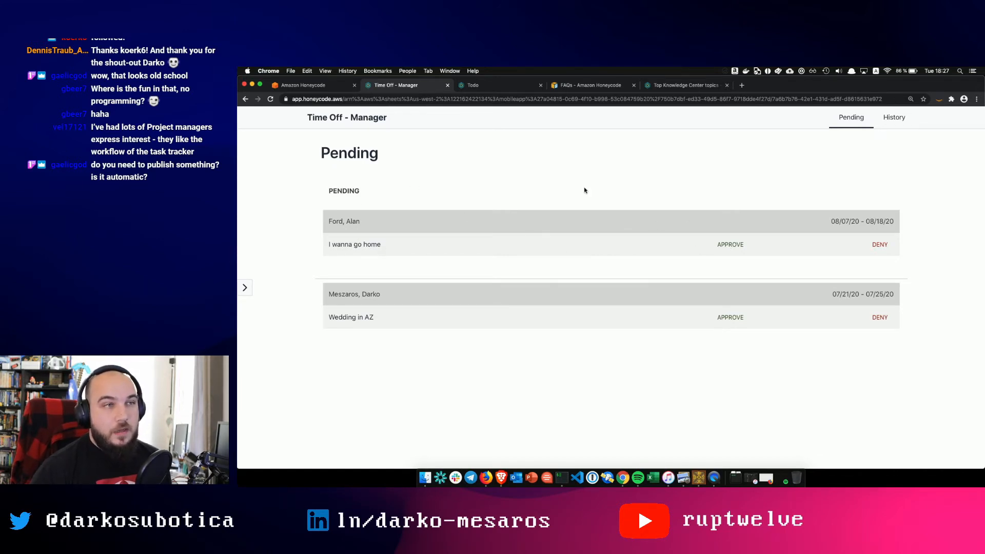
left_click(487, 86)
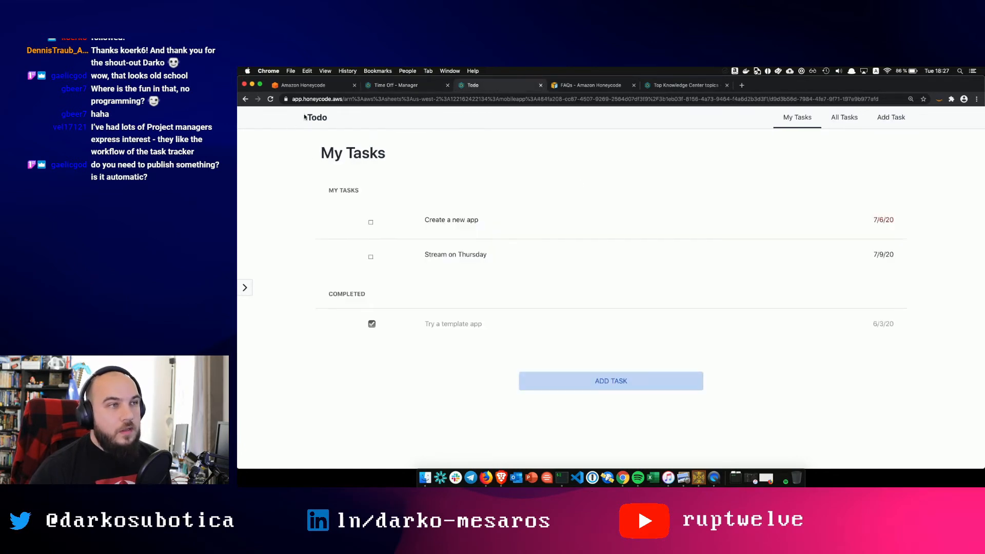
left_click(376, 87)
left_click(246, 99)
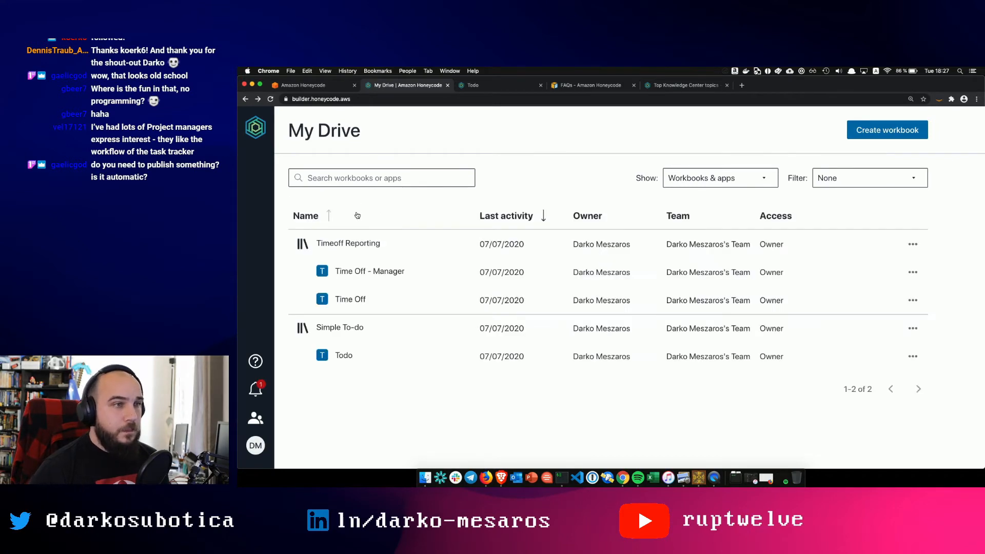
- Open Timeoff Reporting's Timeoff table to review the two pending requests
left_click(349, 243)
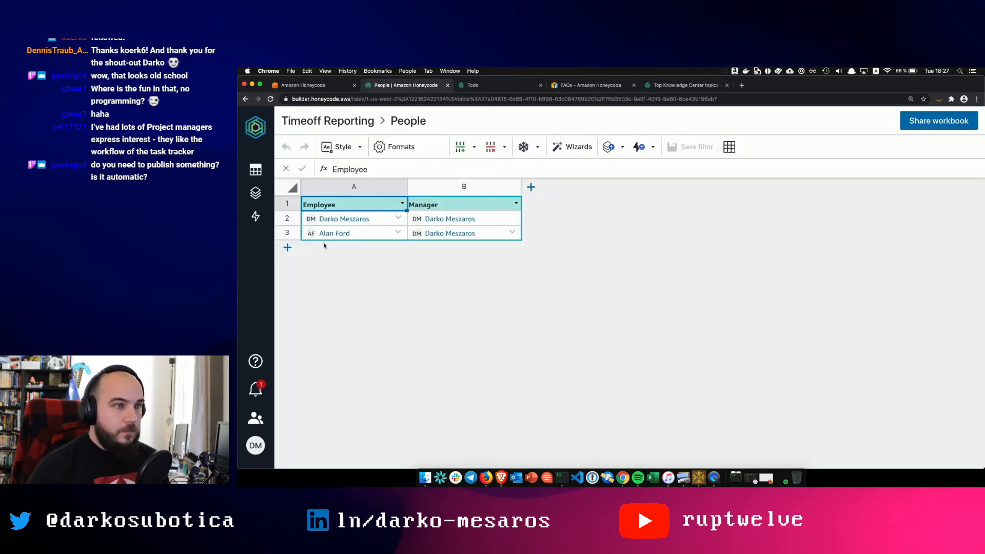
left_click(256, 193)
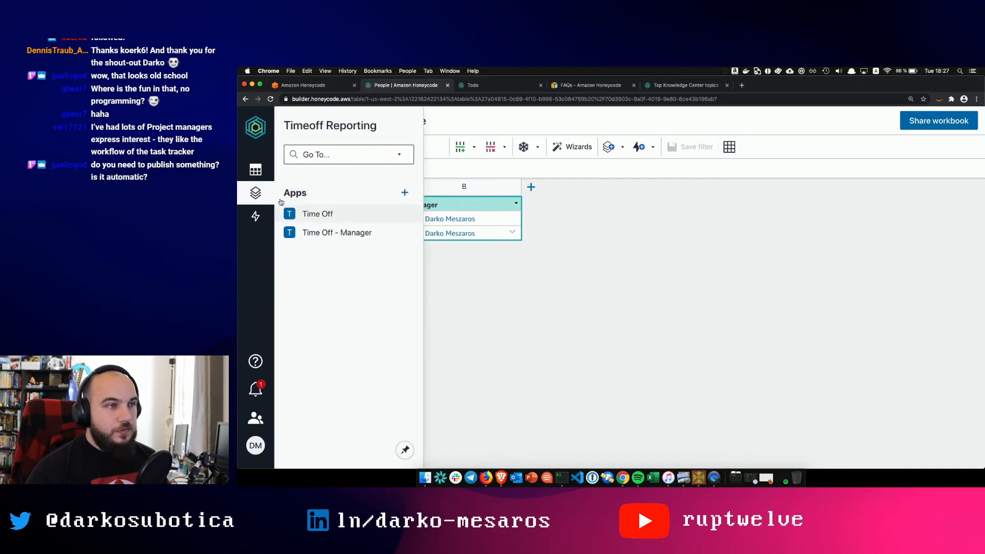
left_click(252, 178)
left_click(316, 251)
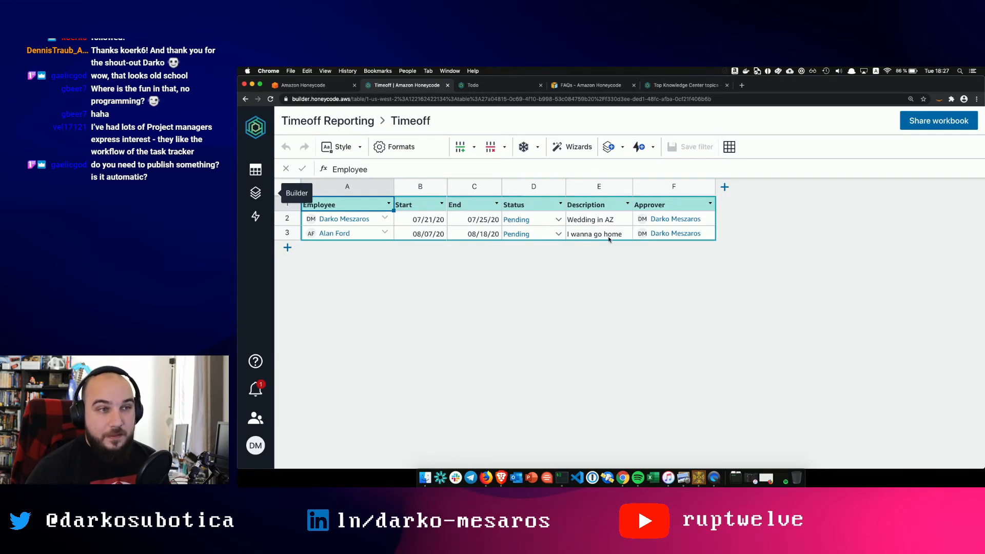
- Open the Time Off - Manager app in the builder and launch it live with View app
left_click(257, 193)
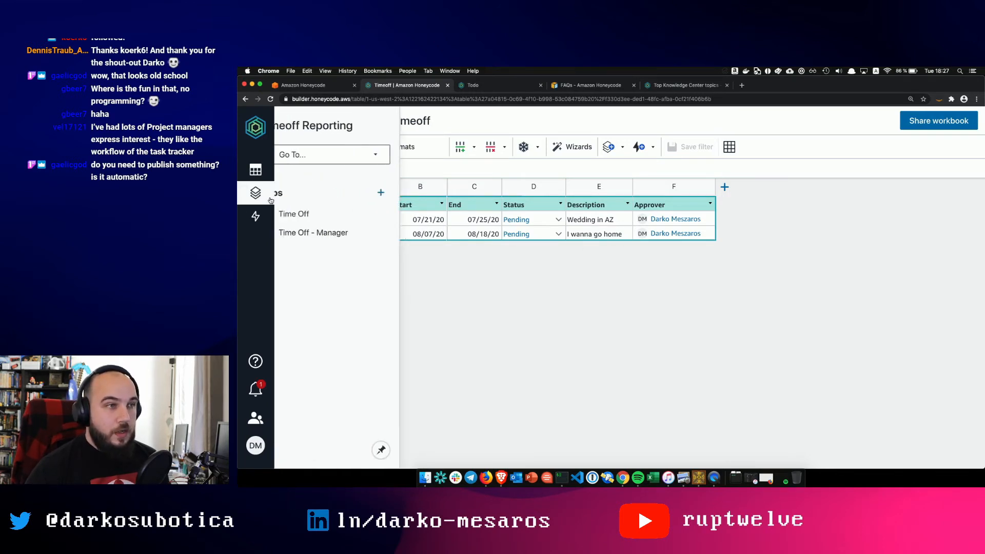
left_click(317, 231)
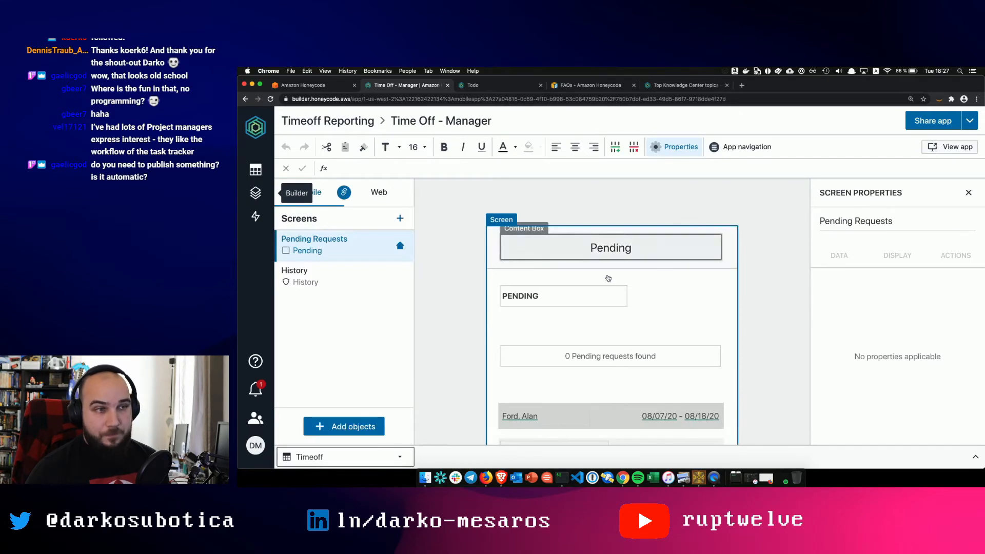
scroll(630, 347, "down", 3)
scroll(630, 348, "up", 5)
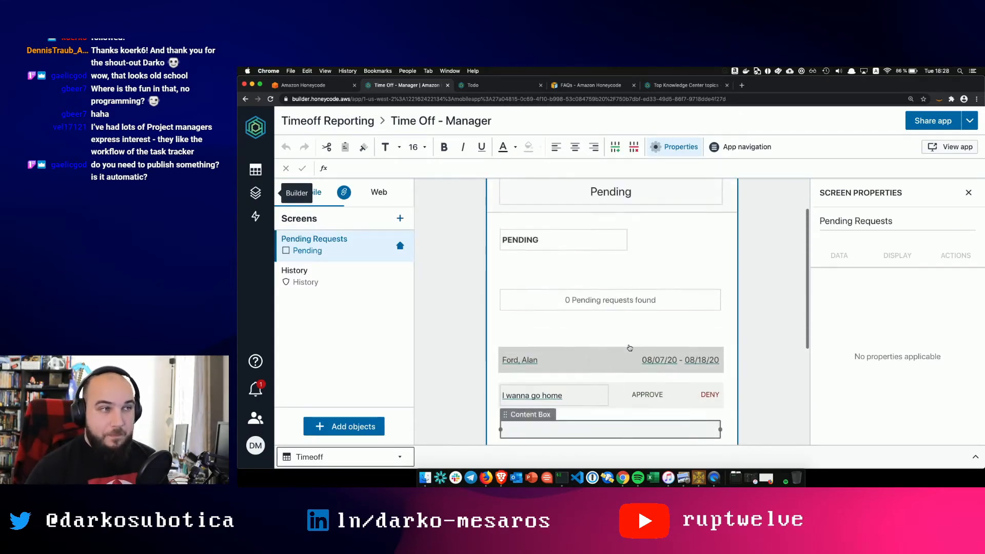
left_click(934, 146)
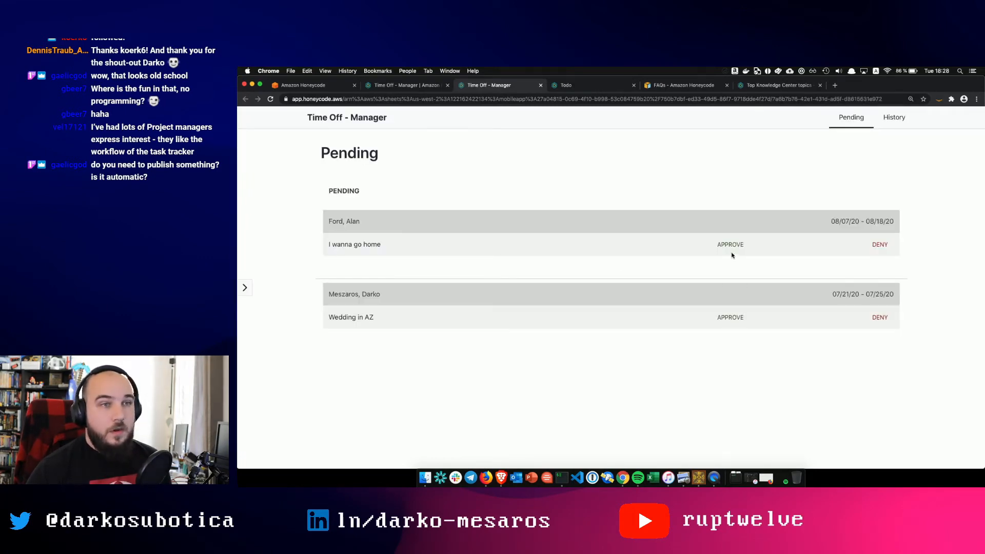
- Approve the 'I wanna go home' and 'Wedding in AZ' requests and review the History list
left_click(731, 245)
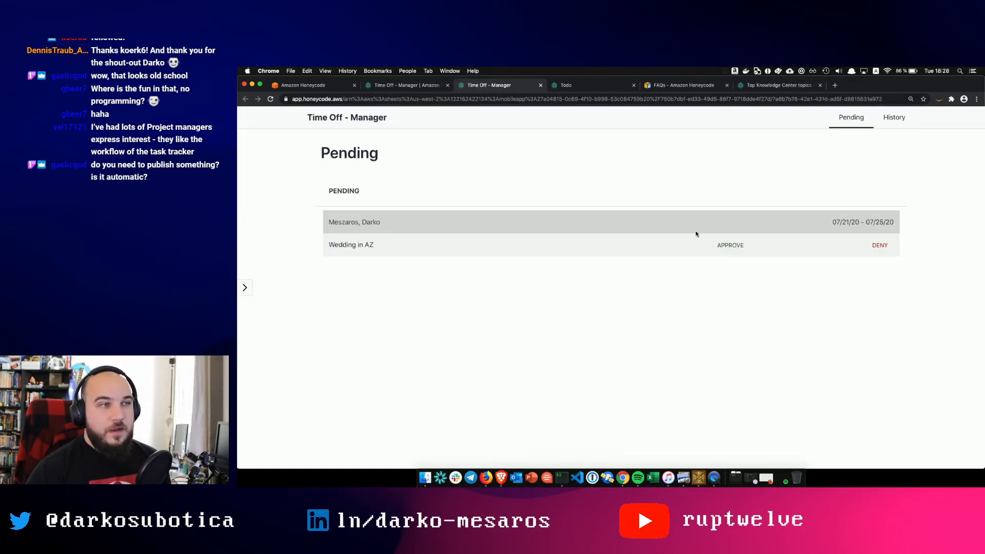
left_click(726, 245)
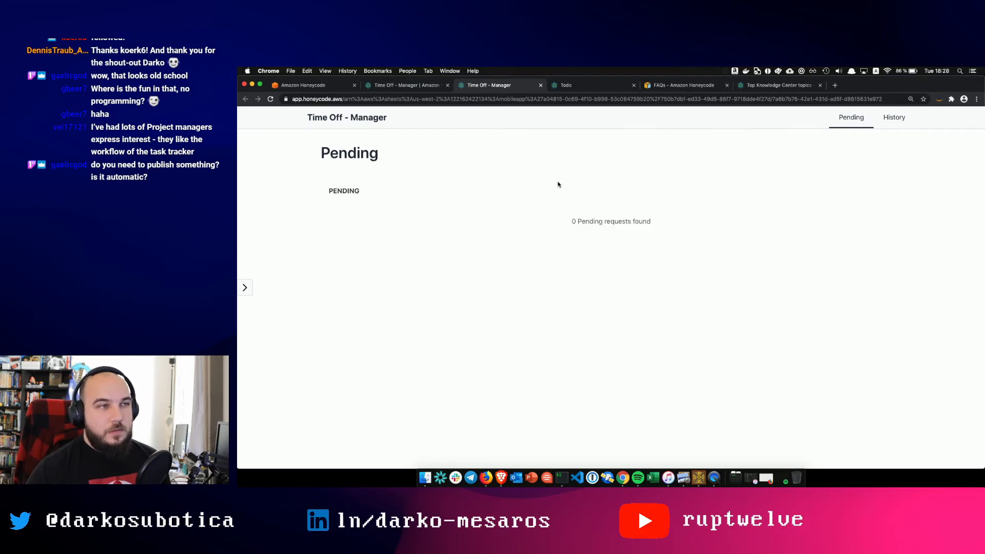
left_click(893, 117)
left_click(433, 90)
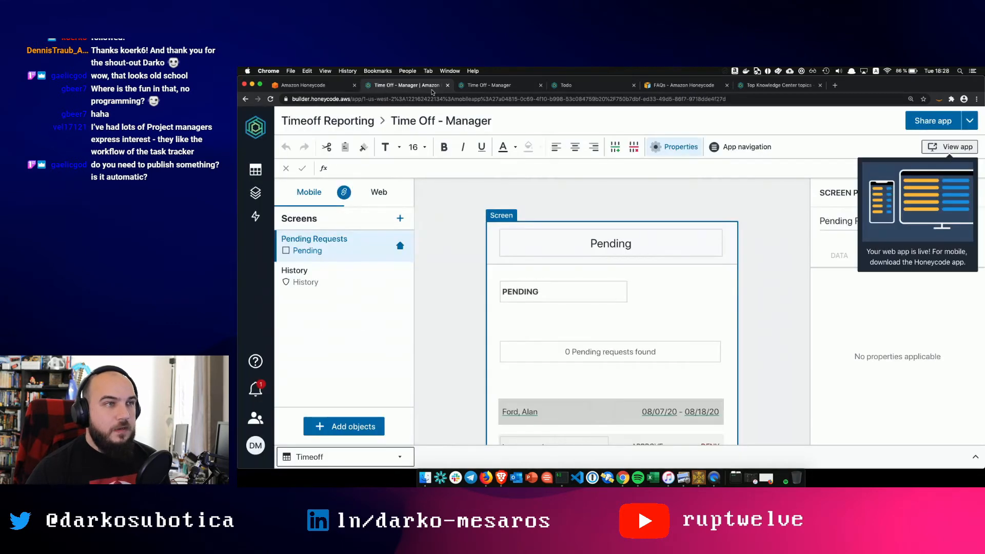
- Return to the Time Off - Manager builder and open the notifications list
left_click(472, 85)
left_click(395, 82)
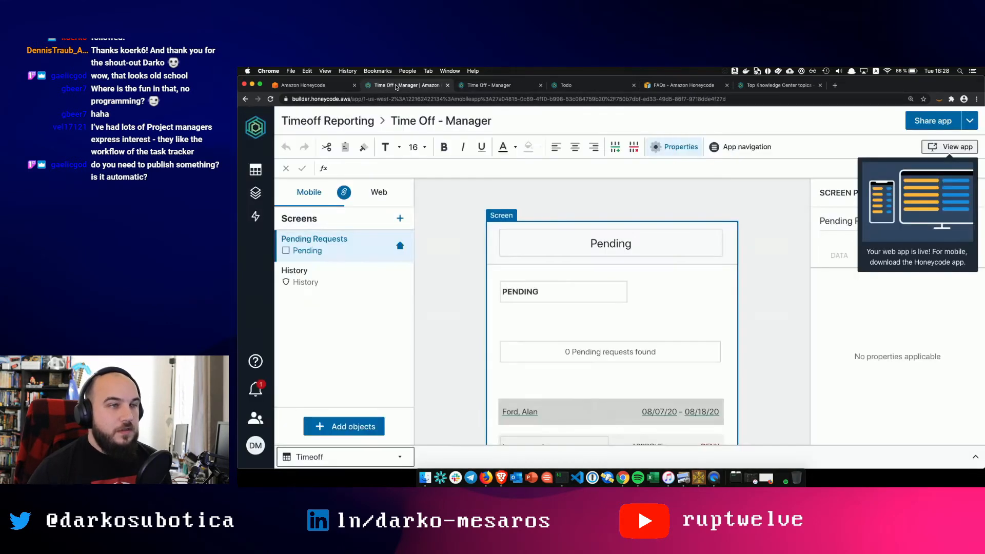
left_click(256, 385)
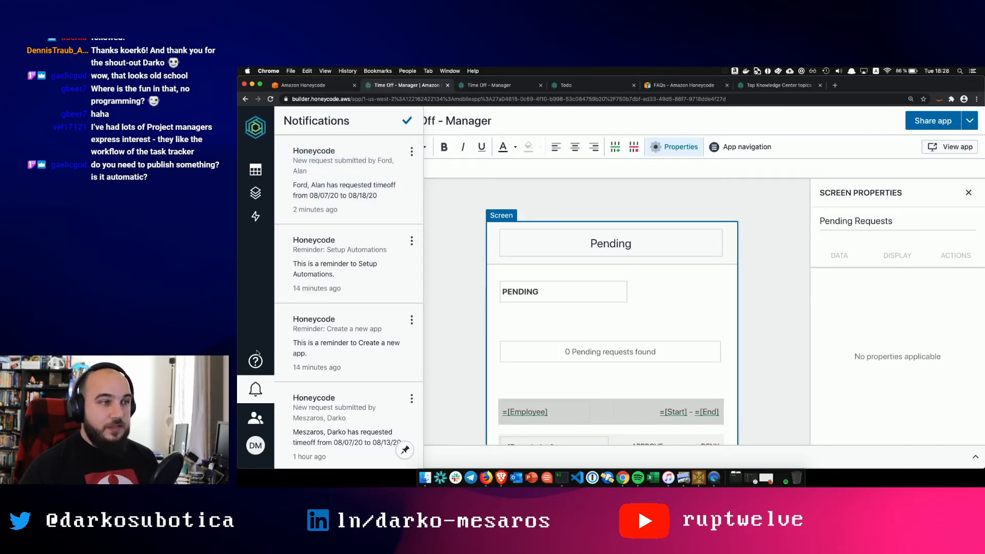
- Close notifications, show the workbook's app list, and bring up the mirrored phone's New Request form
left_click(256, 388)
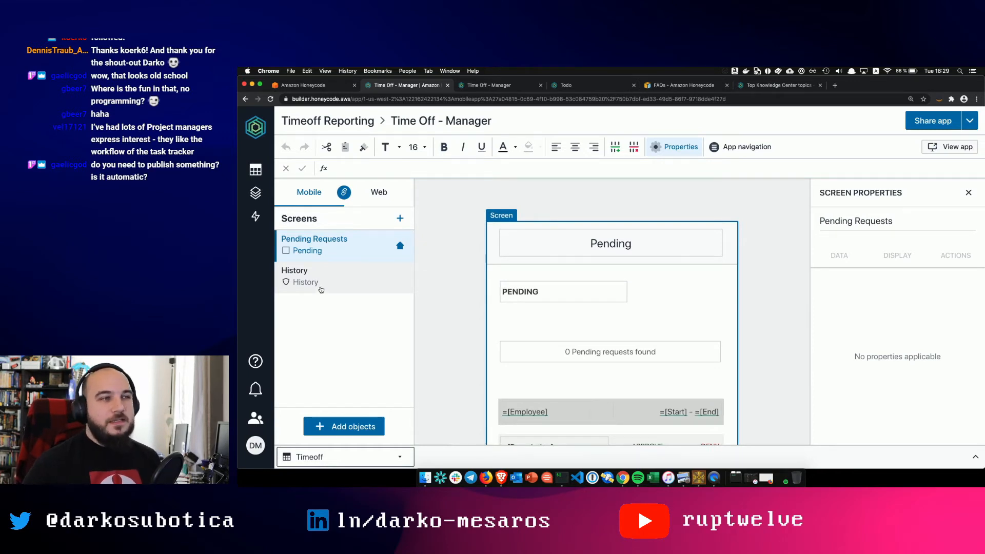
left_click(256, 193)
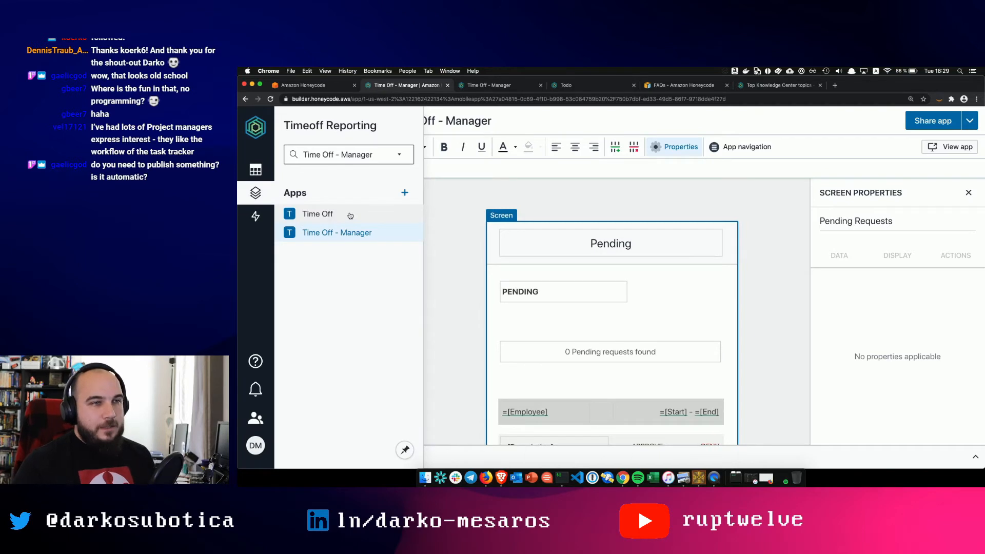
scroll(432, 248, "down", 2)
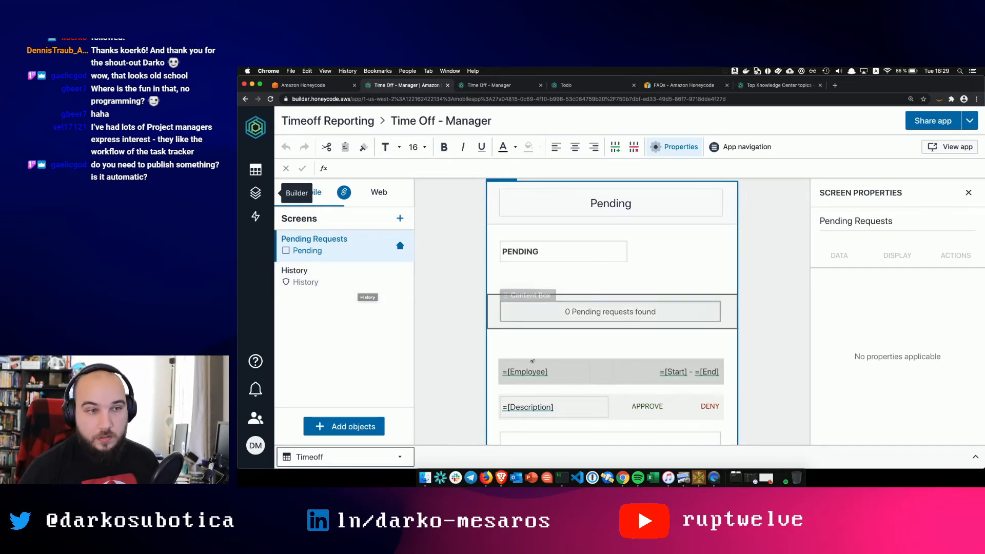
left_click(714, 478)
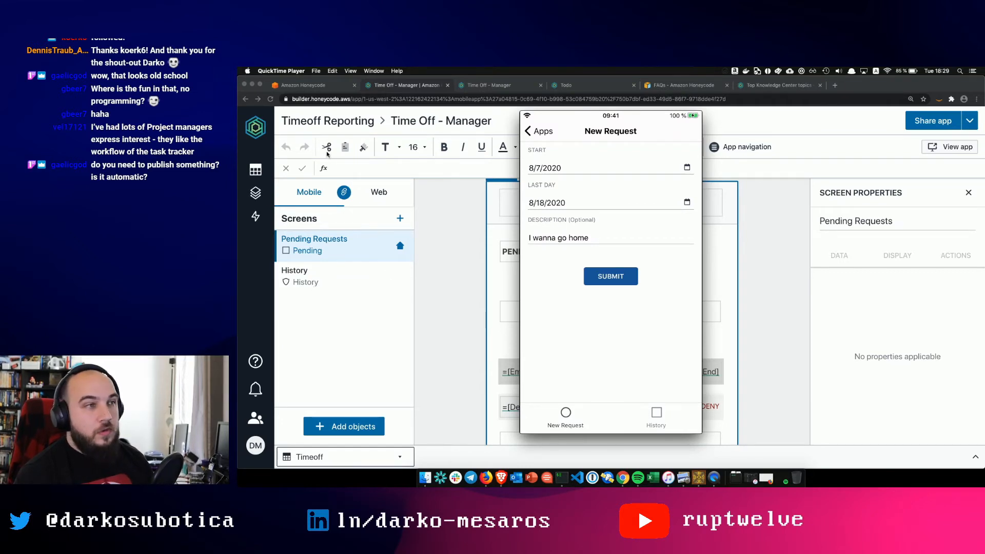
- Open the Time Off app in the builder and browse its History and New Request screens
left_click(251, 191)
left_click(255, 193)
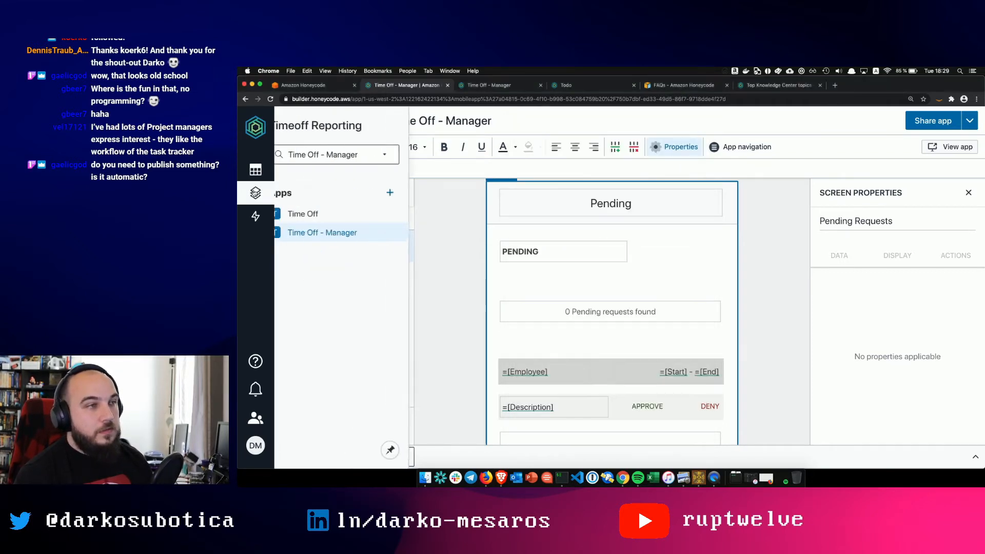
left_click(324, 214)
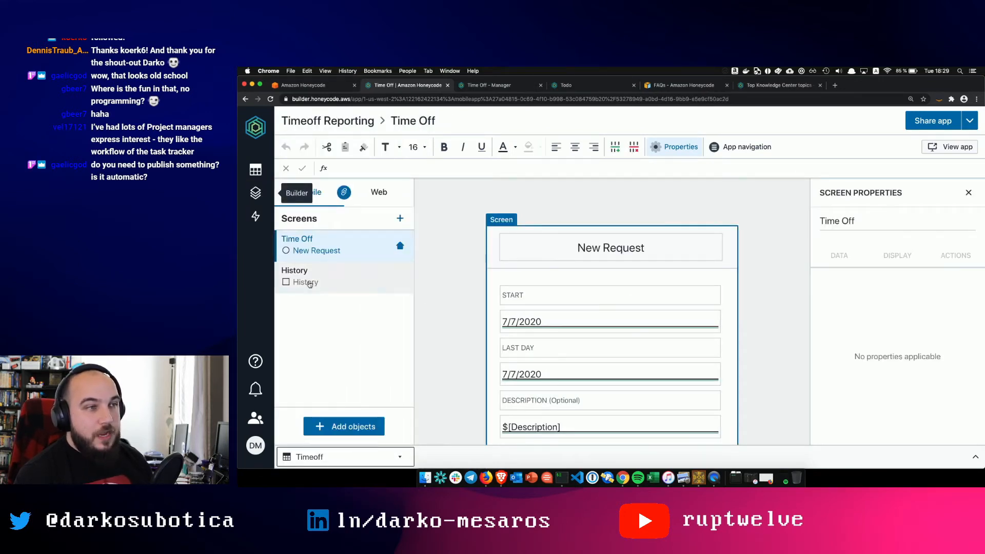
left_click(310, 283)
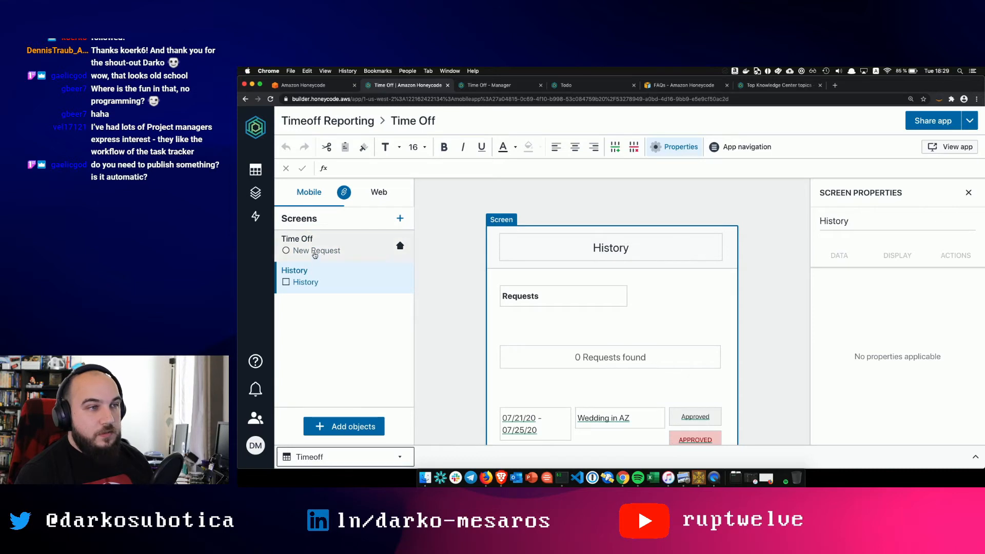
left_click(315, 254)
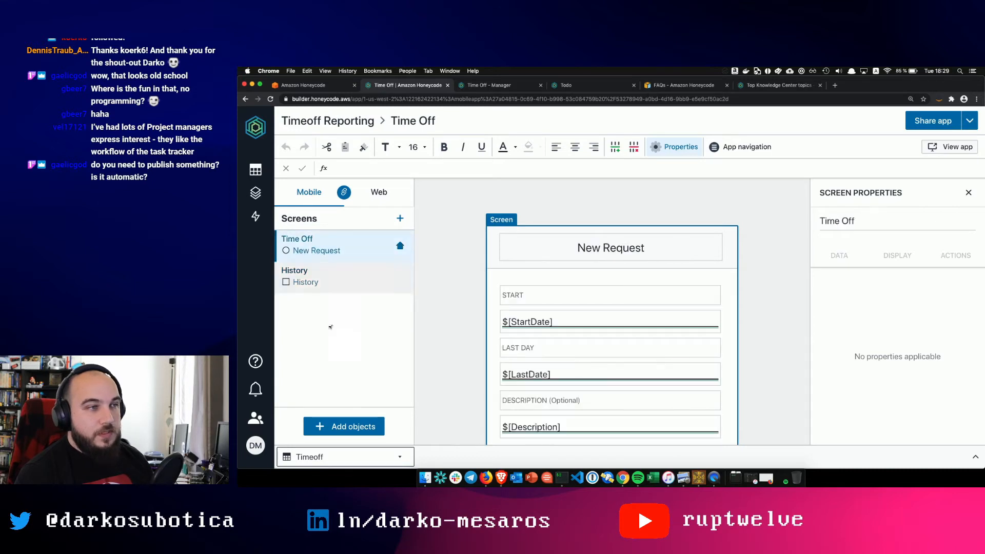
- Add a new blank screen to the Time Off app
left_click(349, 422)
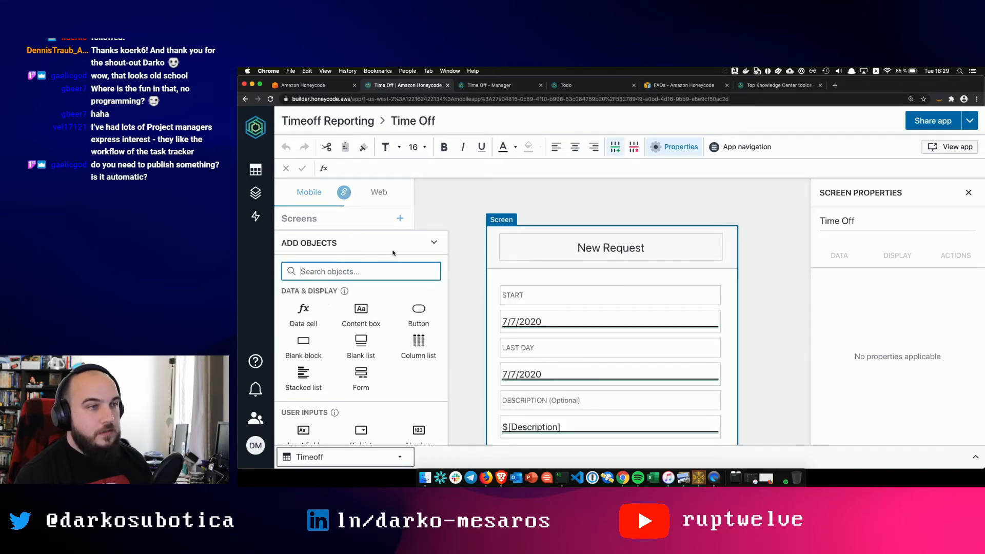
left_click(500, 232)
left_click(437, 240)
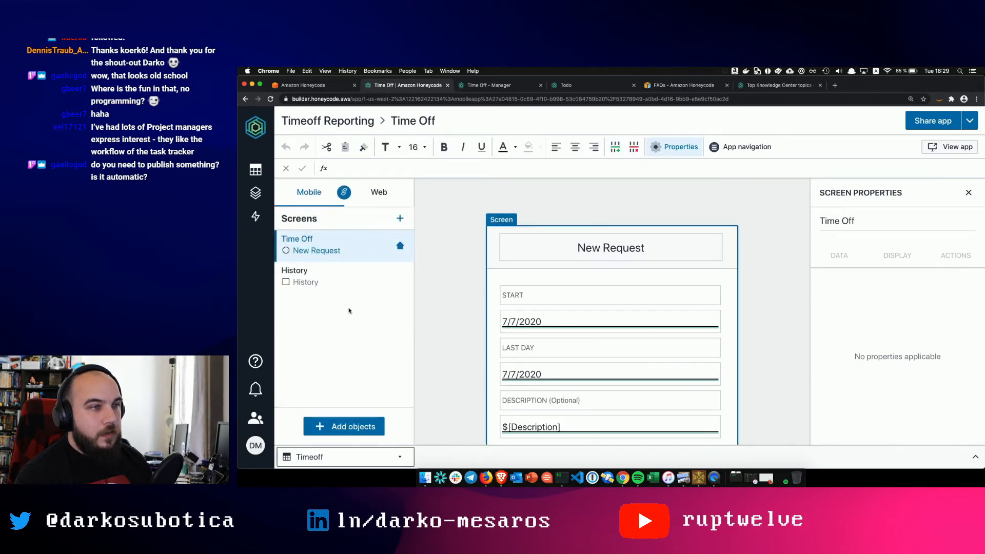
left_click(400, 218)
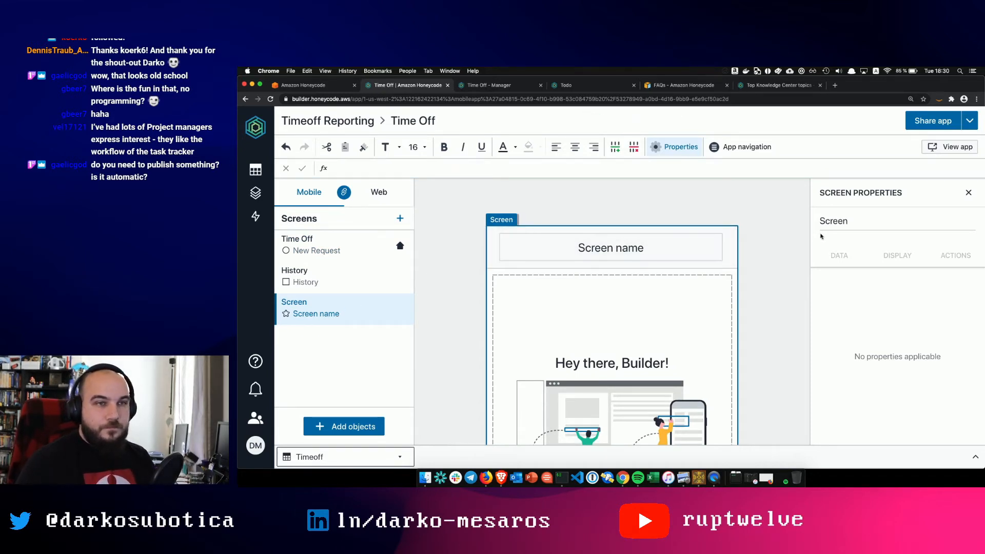
- Rename the new screen from 'Screen' to 'Stream Screen'
left_click(833, 229)
double_click(838, 222)
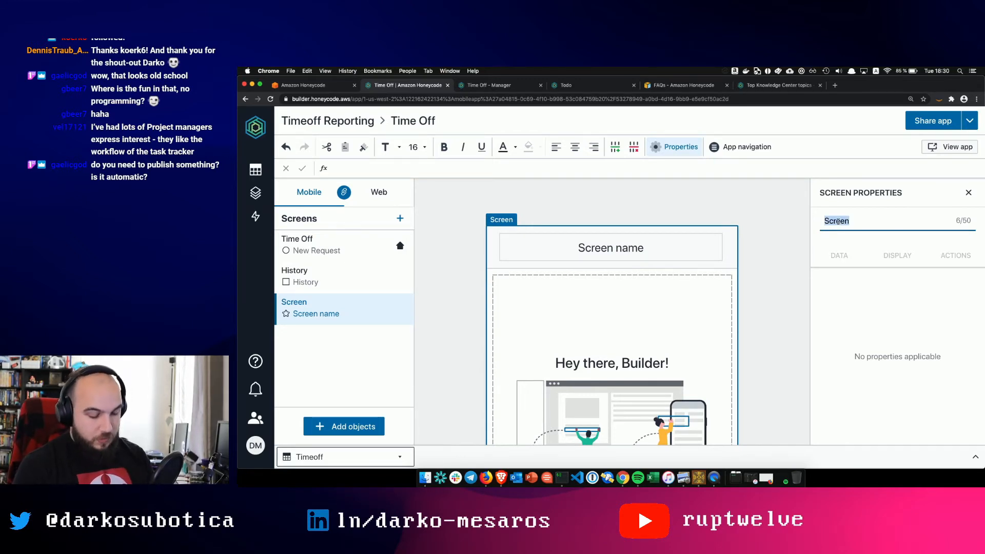
type("Stream")
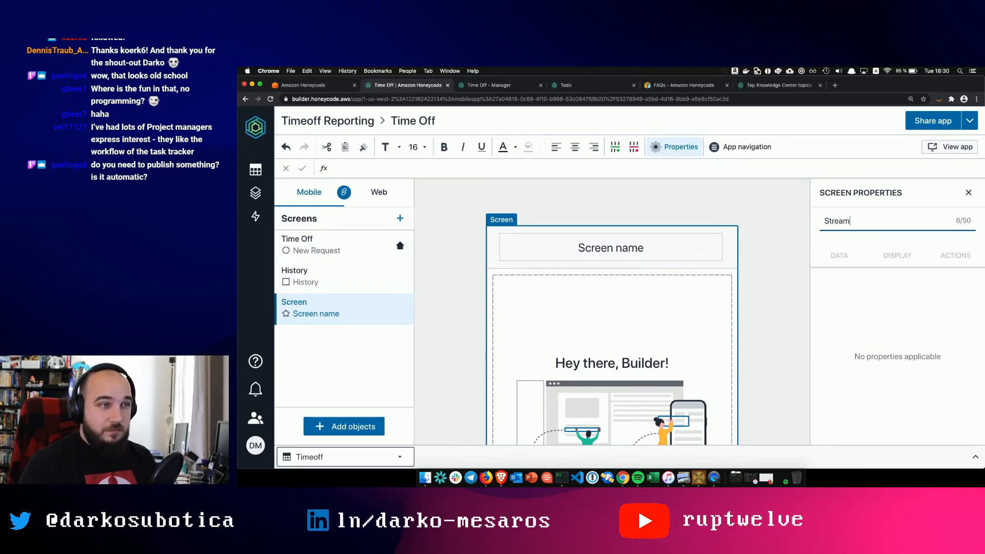
type(" Screen")
key("Return")
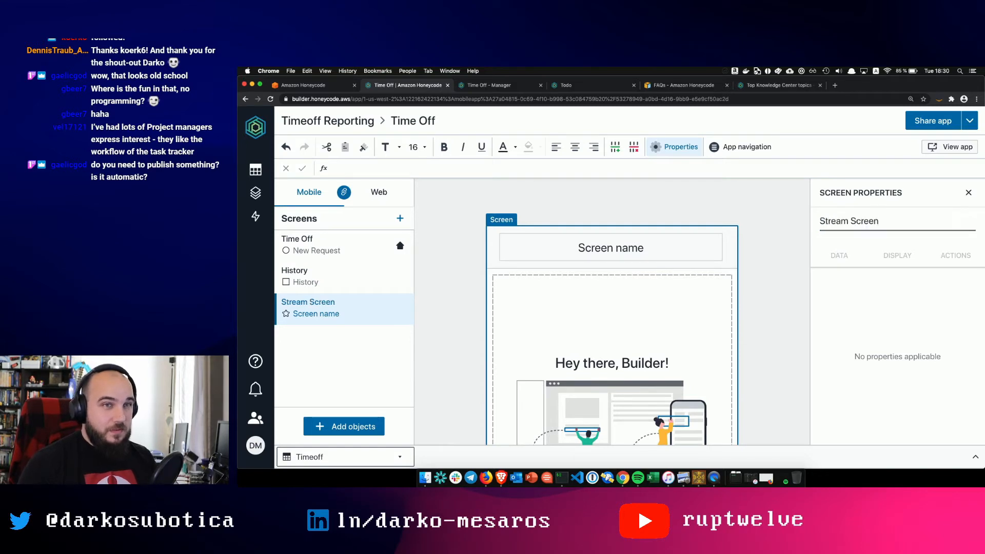
- Change the screen's header title to 'Hello Stream'
left_click(610, 256)
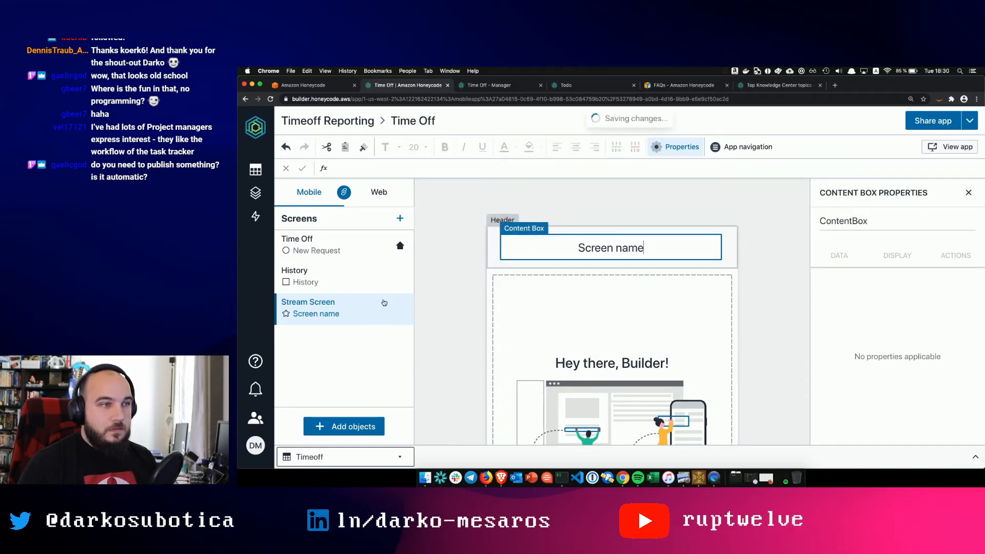
triple_click(603, 247)
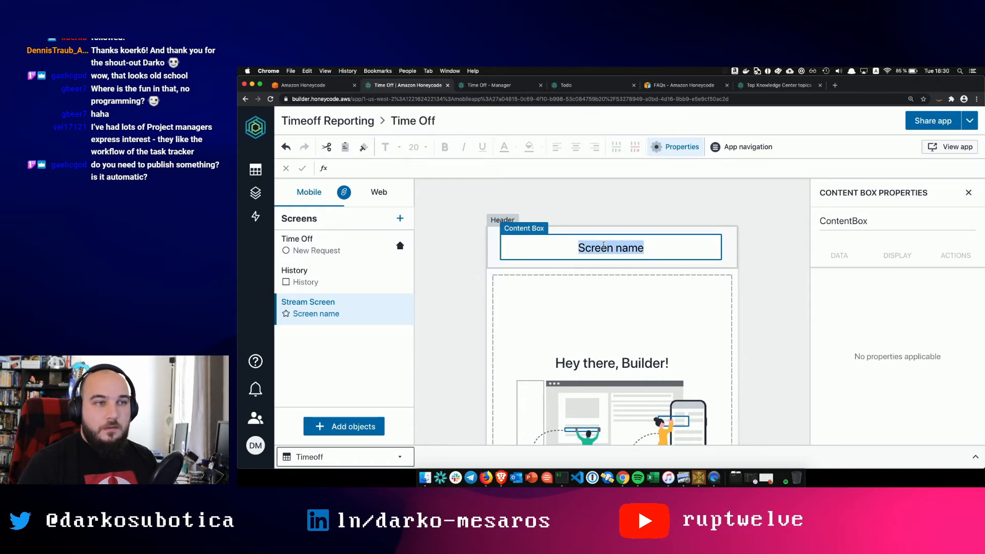
type("Hello Stream")
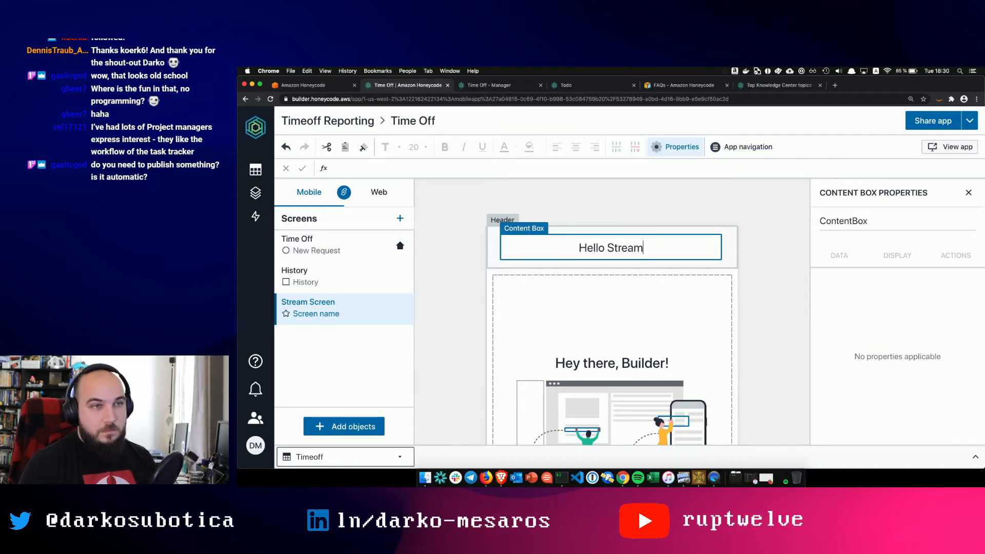
left_click(446, 333)
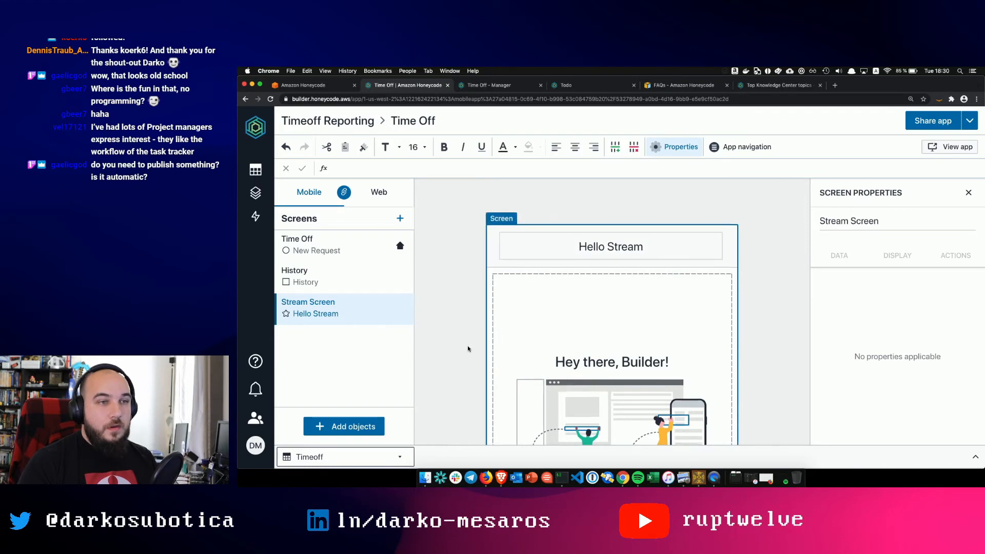
scroll(467, 347, "down", 2)
- Add a Time data cell below the Hello Stream header and check its 3:04:05 PM display format
left_click(358, 427)
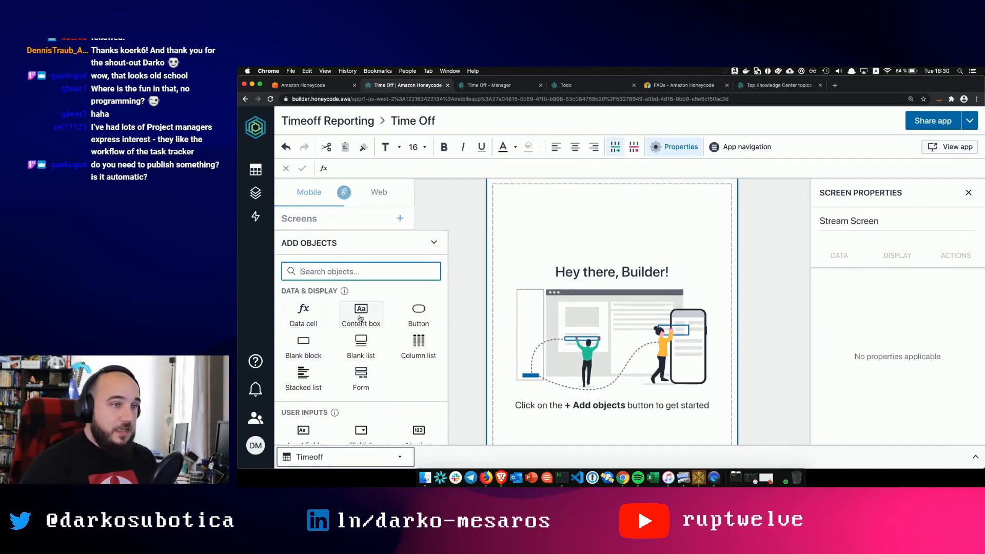
scroll(384, 325, "down", 5)
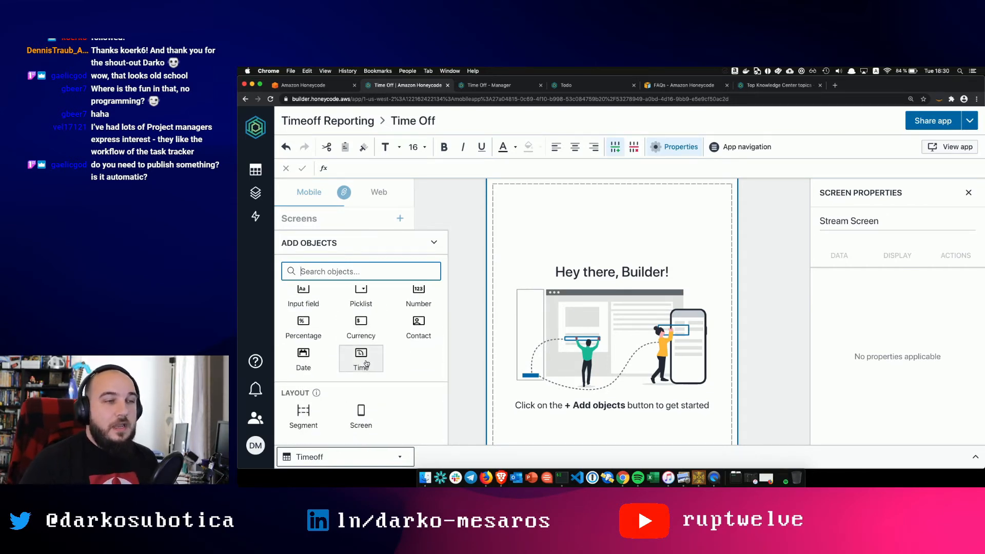
left_click(366, 363)
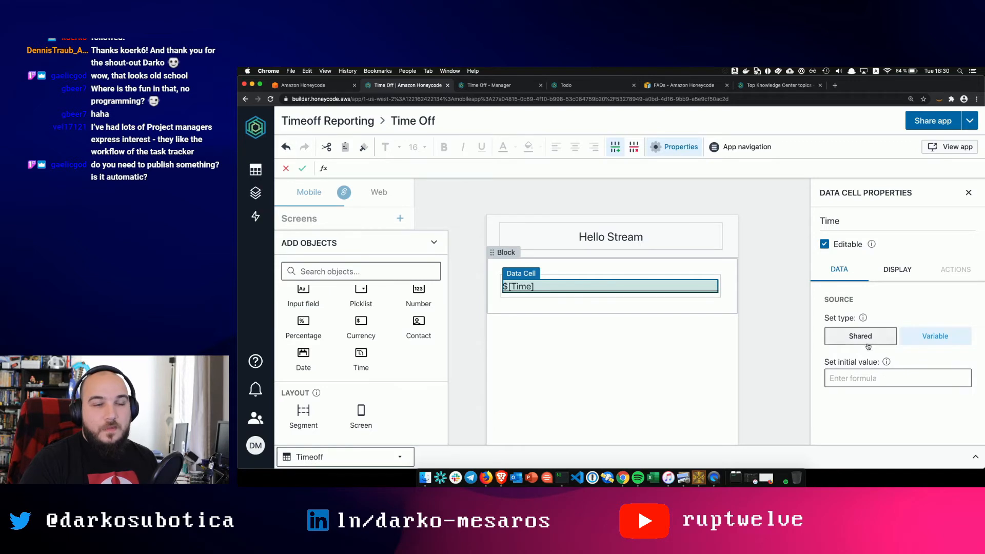
left_click(905, 268)
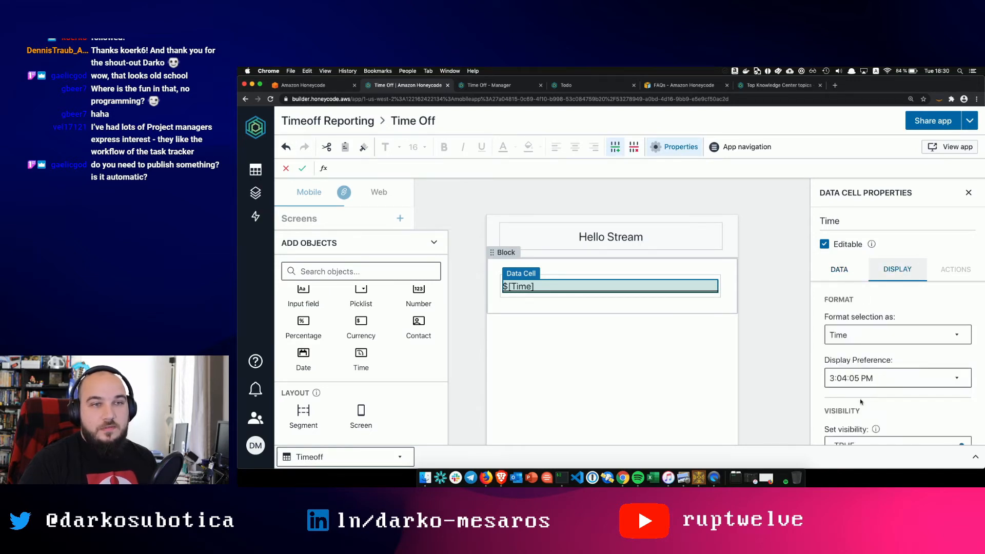
scroll(869, 359, "down", 2)
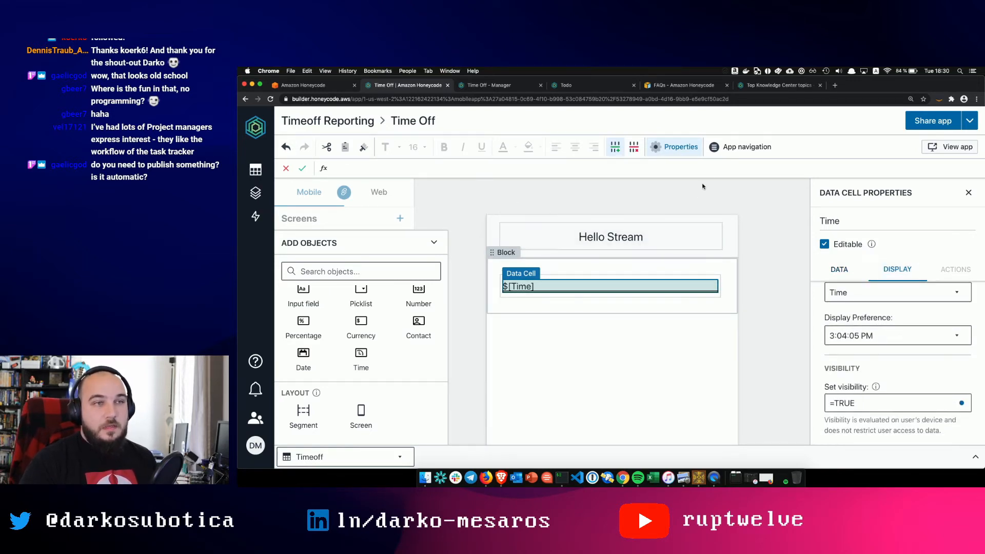
- Close the object palette and view the Hello Stream tab on the mirrored phone
left_click(424, 230)
left_click(436, 240)
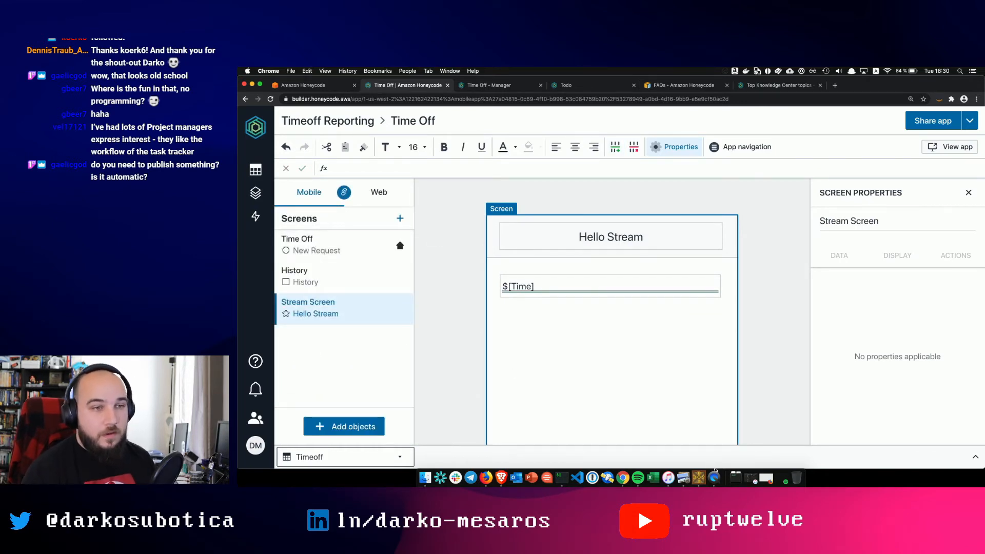
left_click(713, 477)
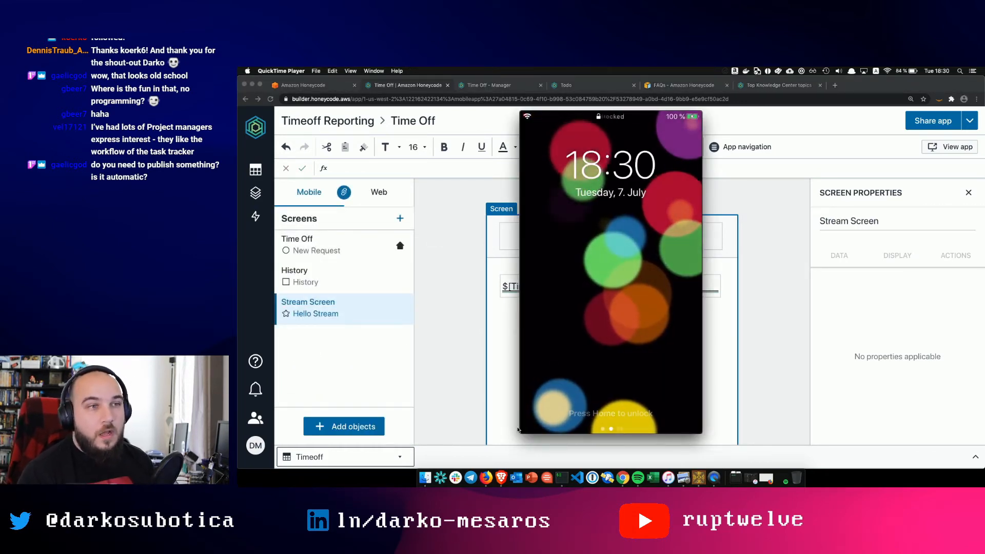
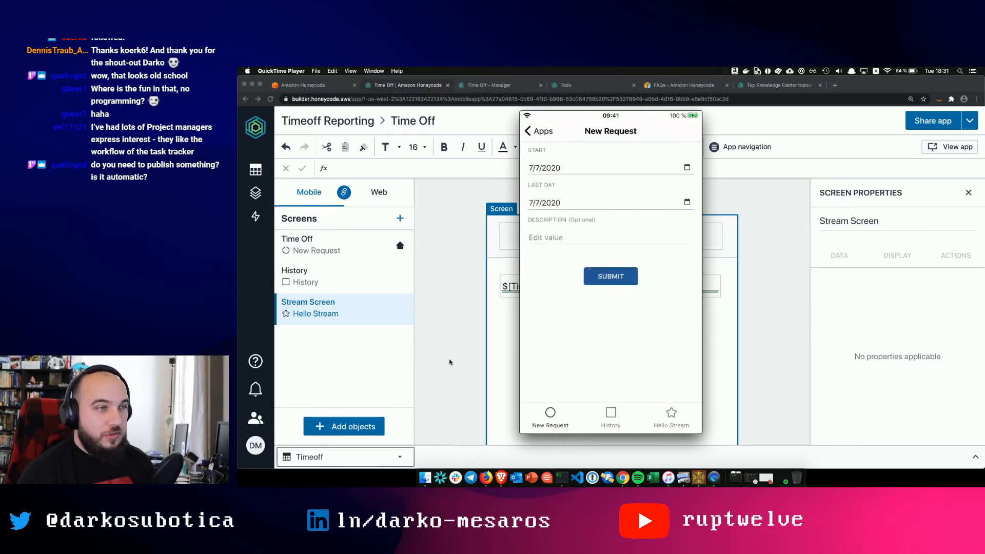
- Inspect the actions of the History screen's '0 Requests found' box, then open the Timeoff table
left_click(450, 362)
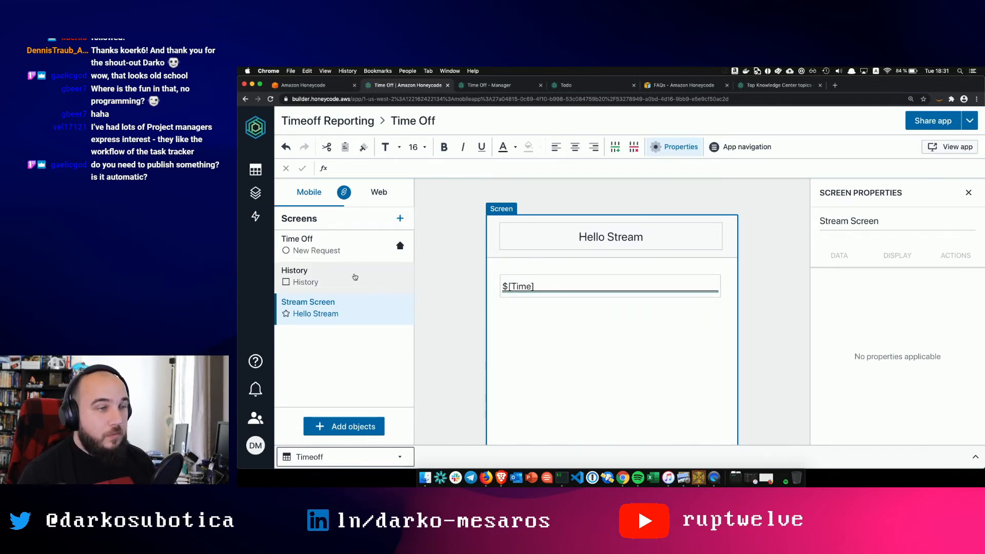
left_click(350, 278)
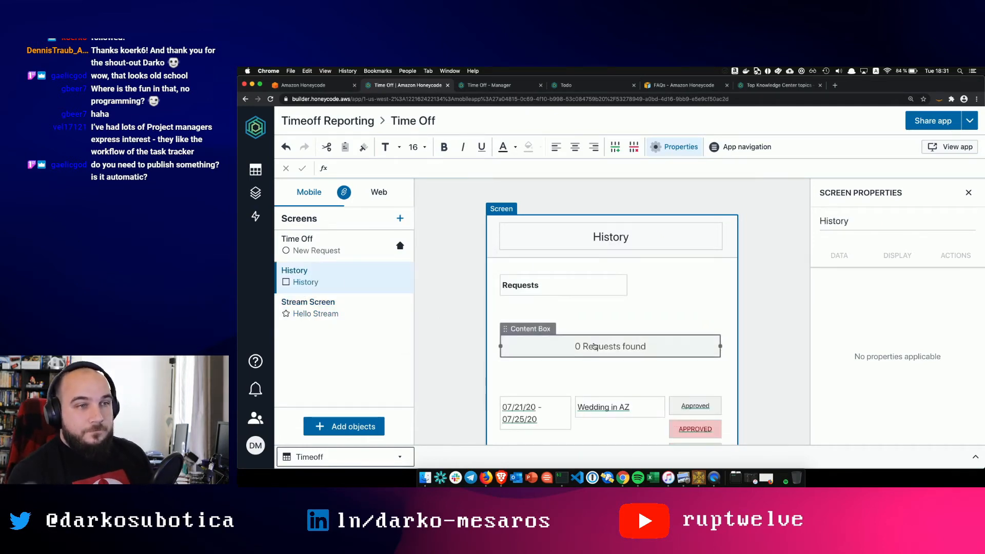
left_click(594, 347)
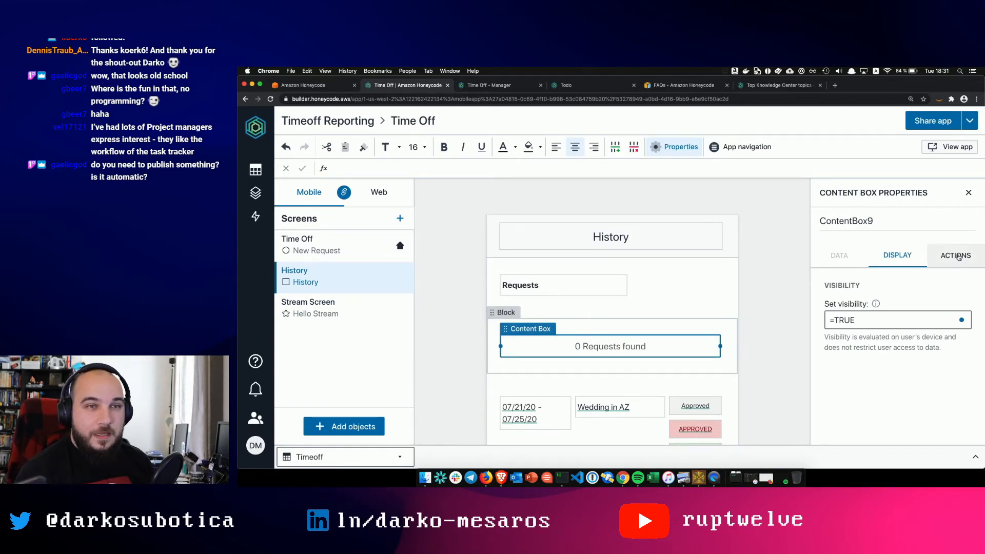
left_click(958, 256)
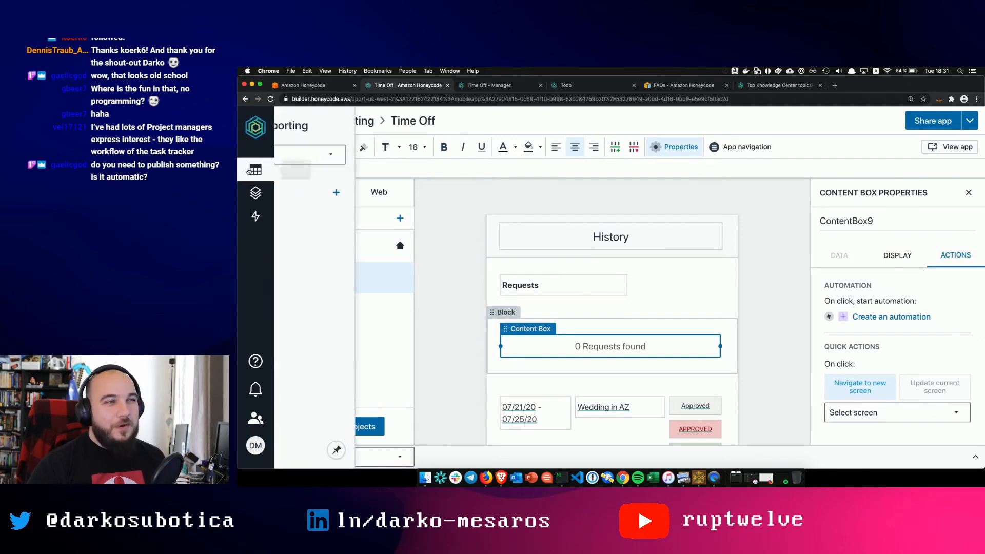
mouse_move(255, 171)
left_click(325, 254)
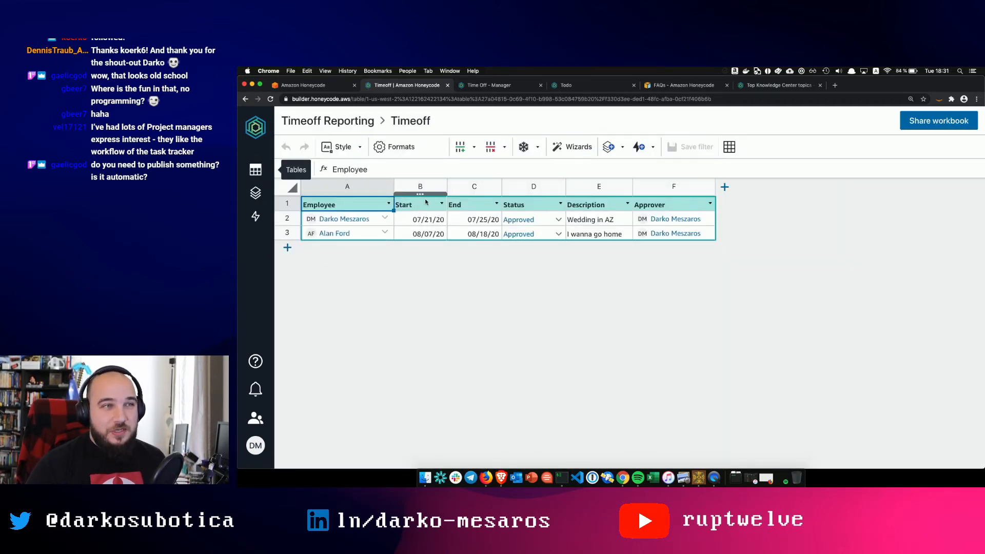
- Review the Status table and the Notification automation, then return to My Drive
mouse_move(255, 170)
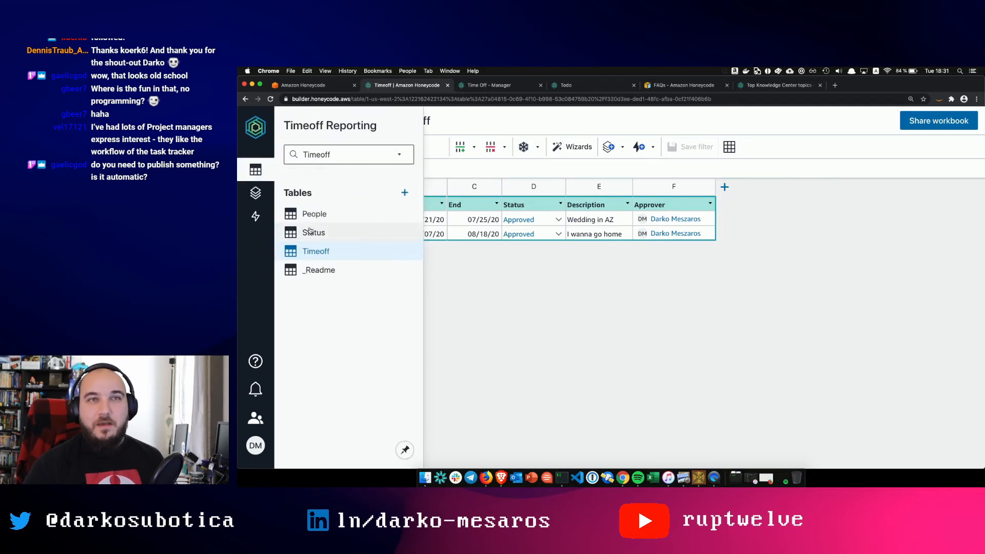
left_click(326, 232)
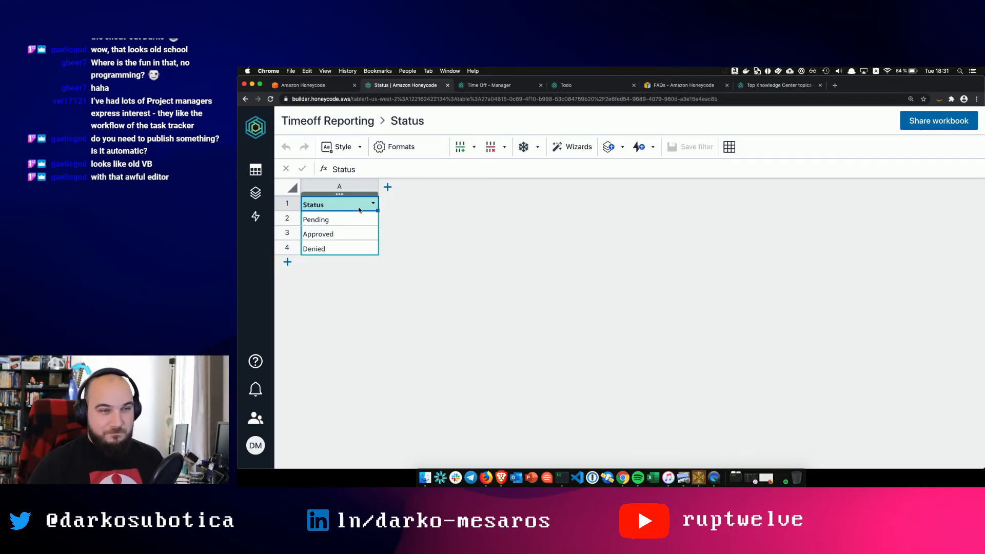
left_click(261, 189)
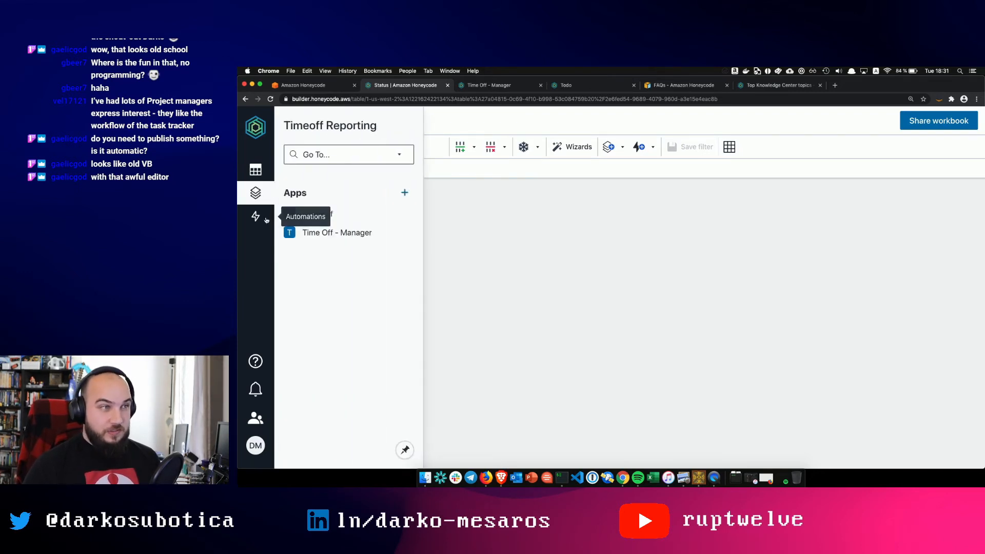
left_click(256, 215)
left_click(314, 214)
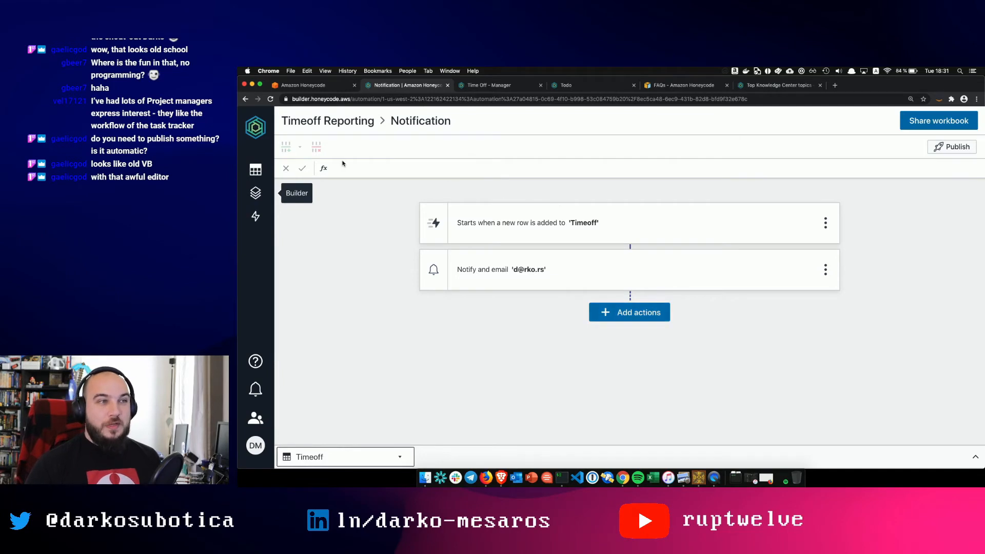
left_click(262, 130)
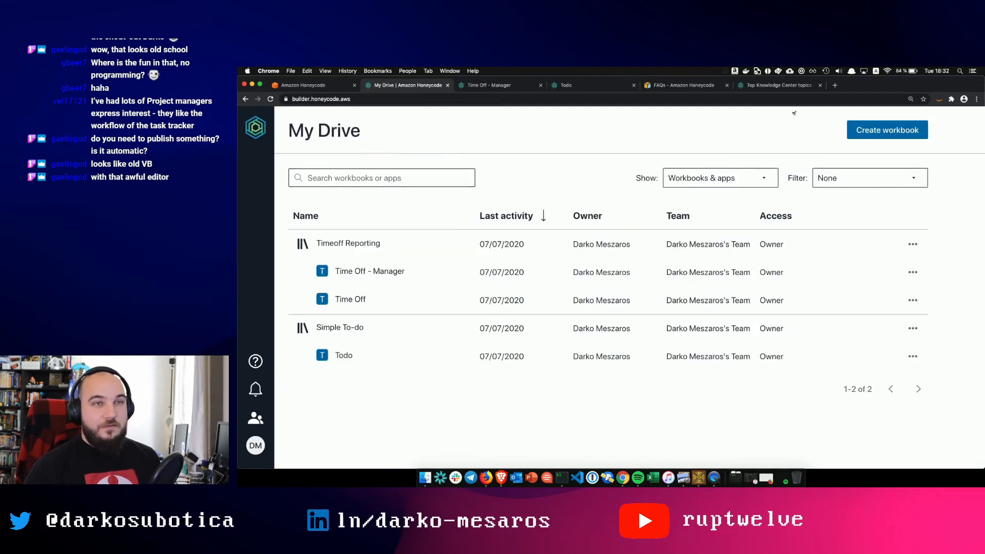
- Create a blank workbook from scratch and open it on Table1
left_click(872, 131)
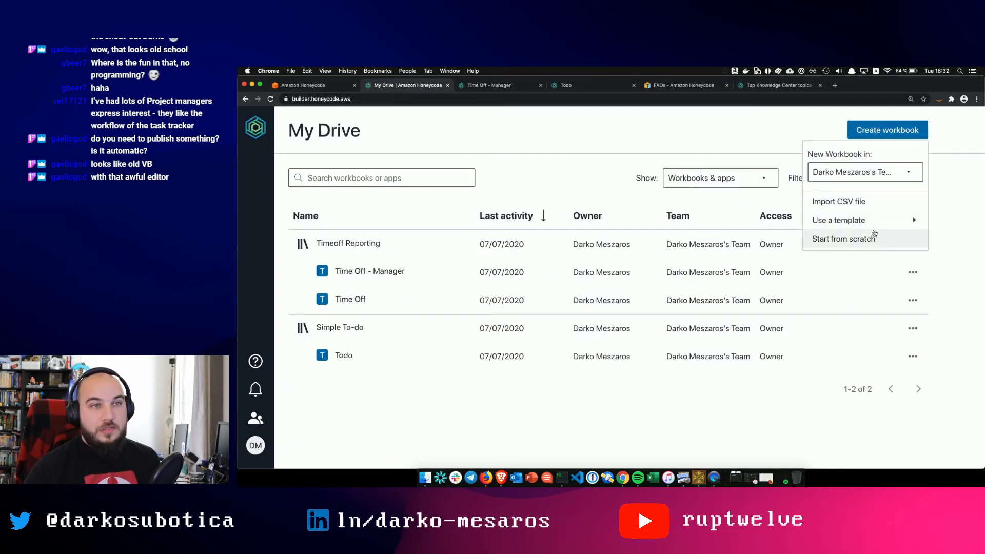
left_click(872, 236)
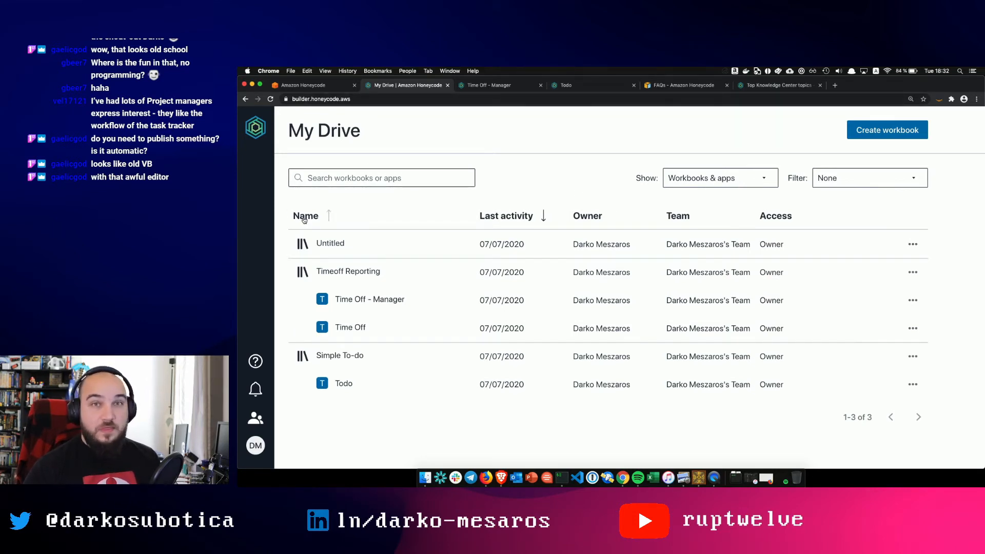
left_click(341, 250)
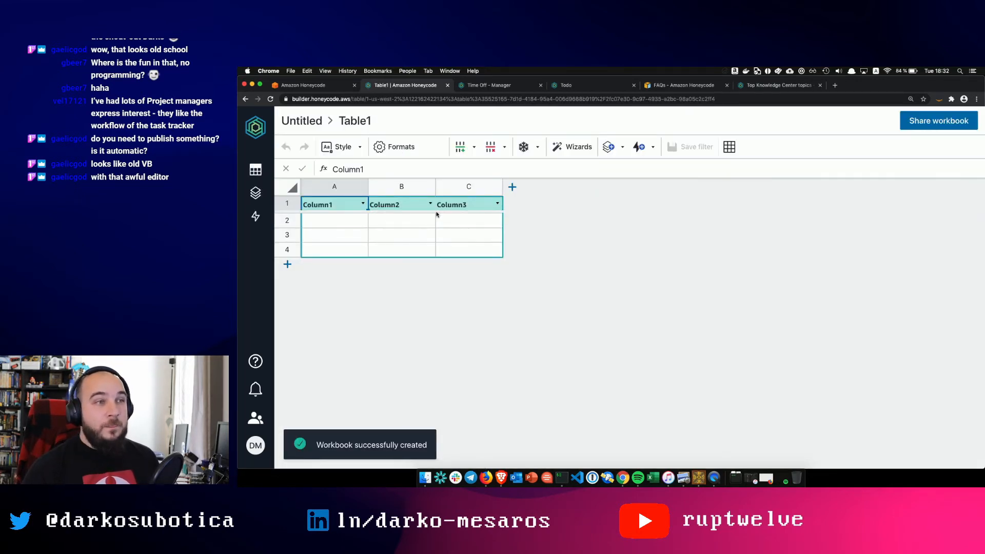
mouse_move(248, 196)
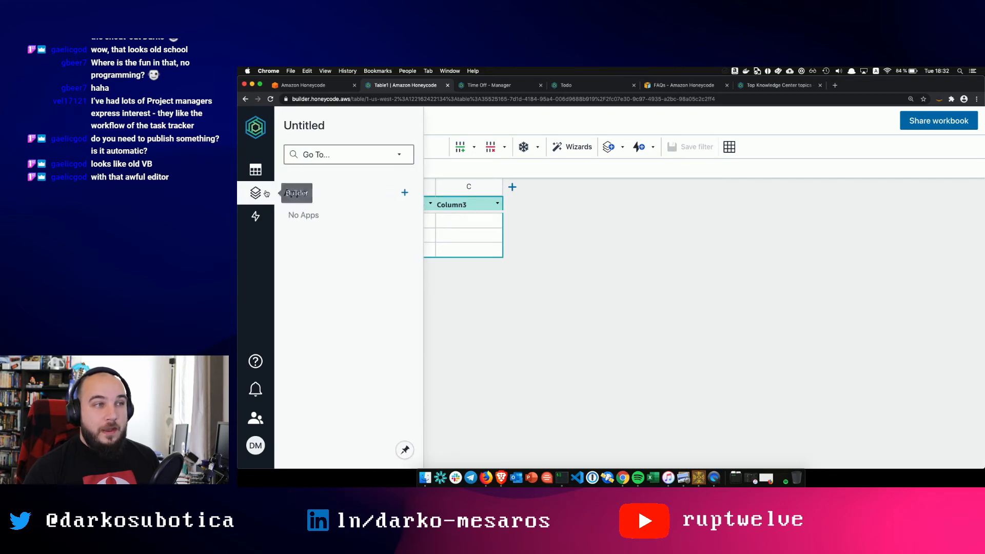
mouse_move(256, 172)
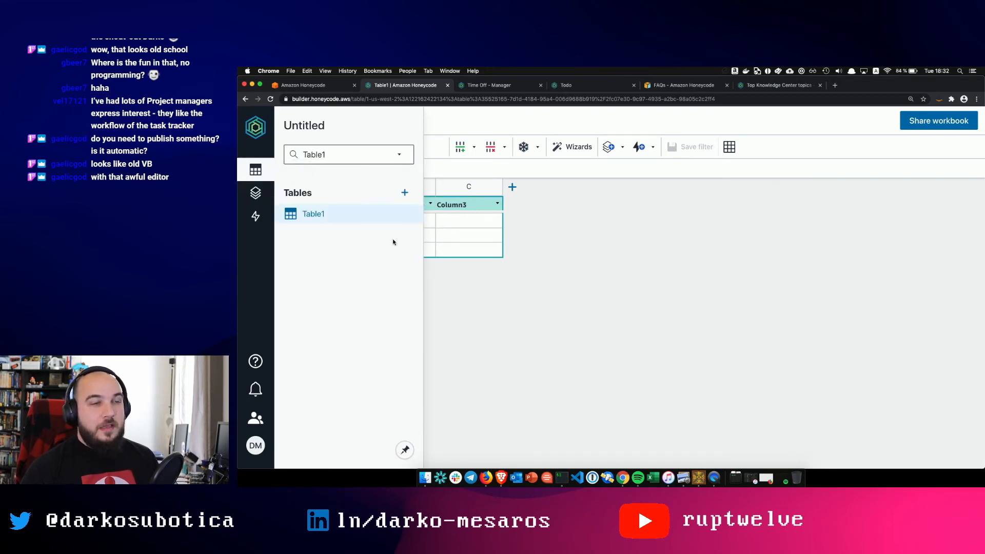
- Rename Table1's first three column headers to Name, Email and Location
double_click(321, 206)
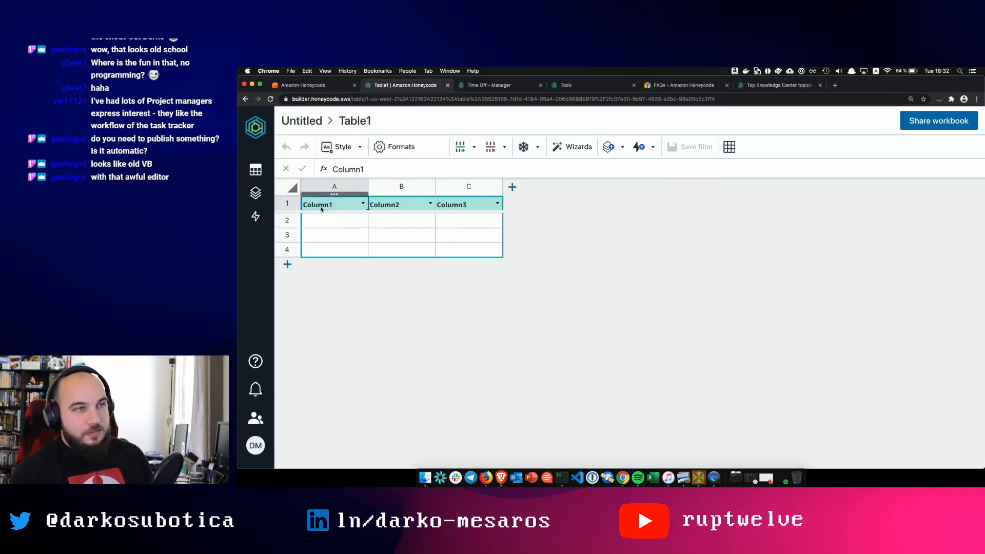
double_click(321, 206)
type("Name")
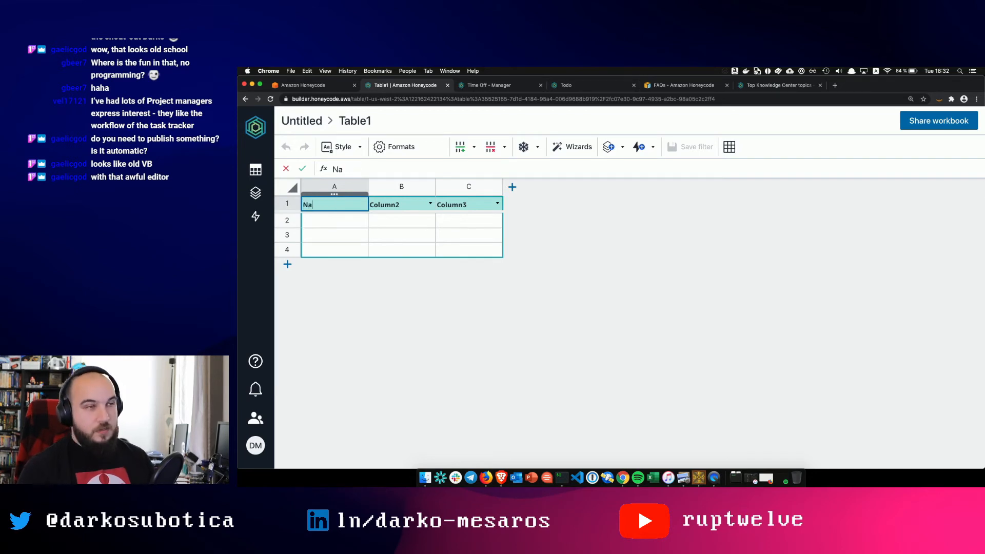
left_click(392, 206)
double_click(393, 205)
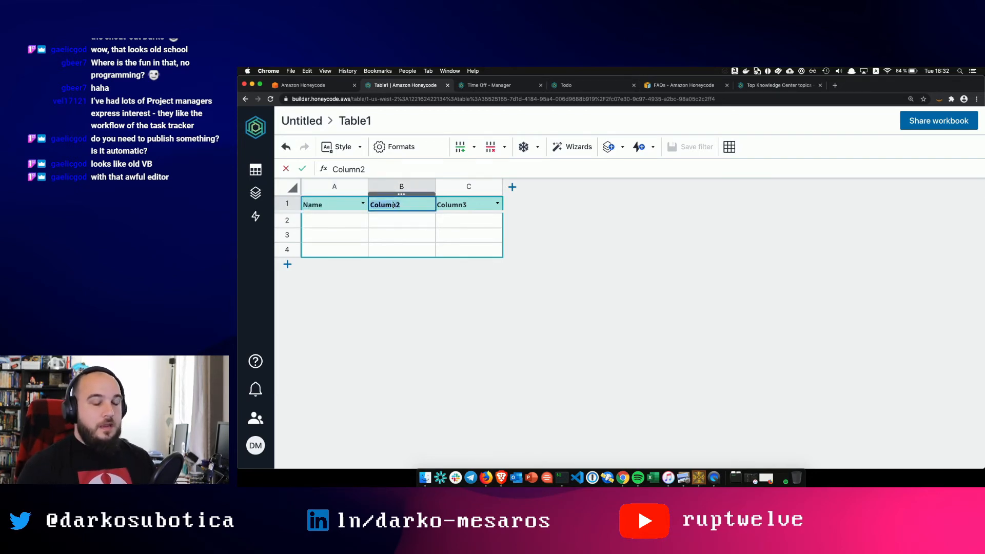
type("Email")
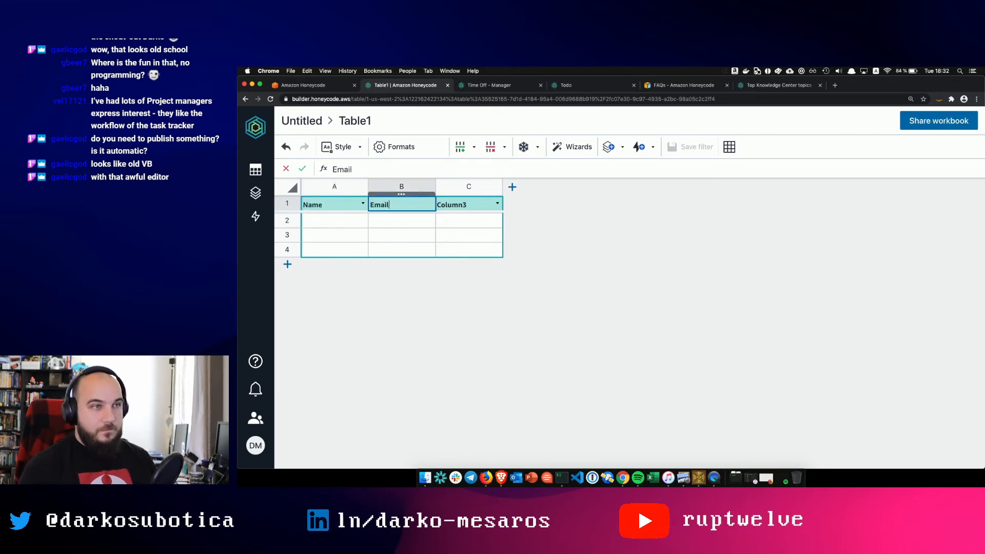
left_click(466, 205)
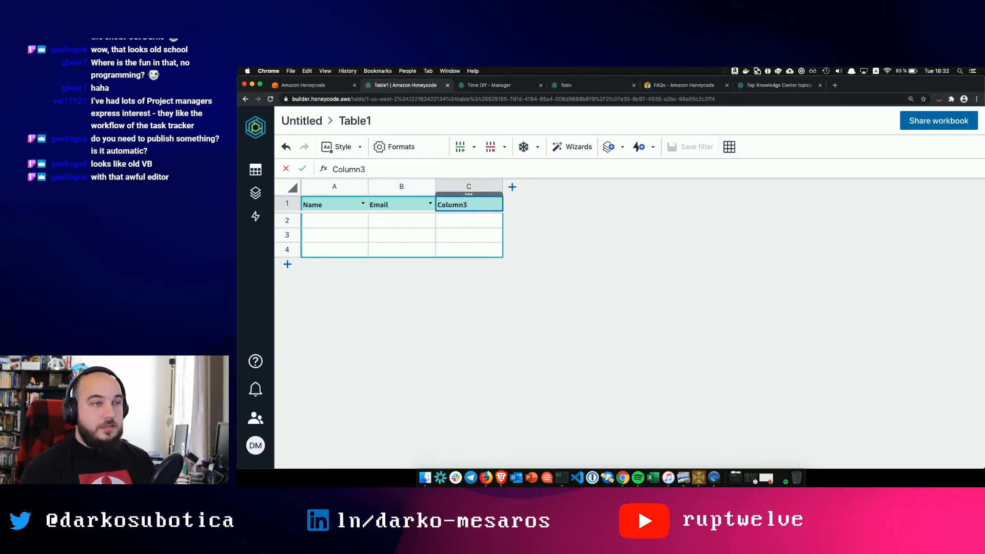
key("BackSpace")
key("BackSpace")
key("BackSpace")
key("BackSpace")
key("BackSpace")
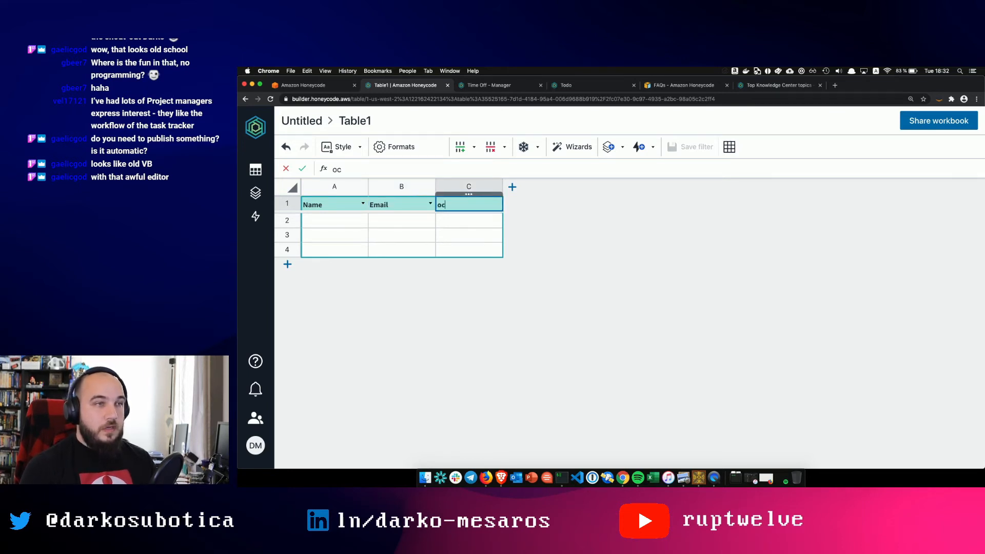
type("Location")
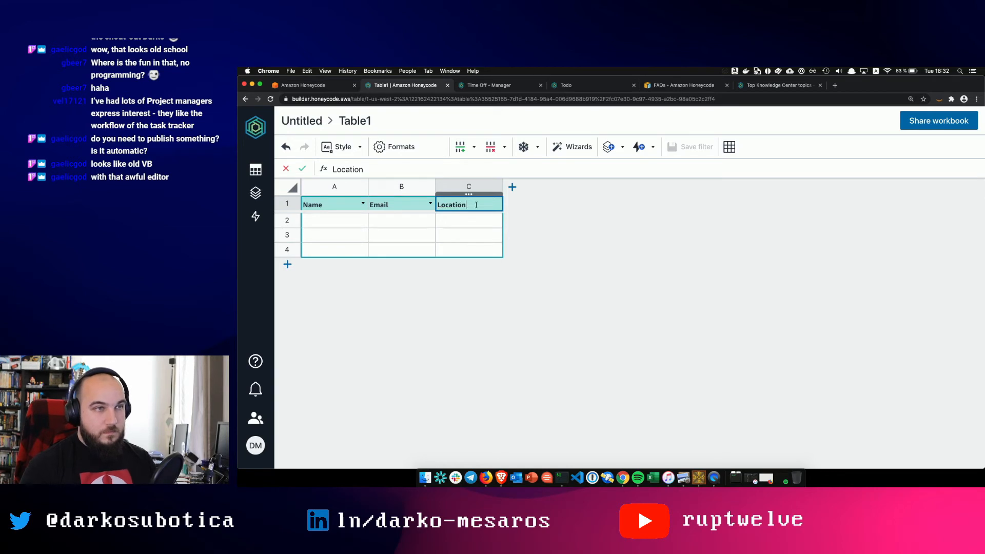
- Add a fourth column to Table1 and head it Contact
left_click(512, 188)
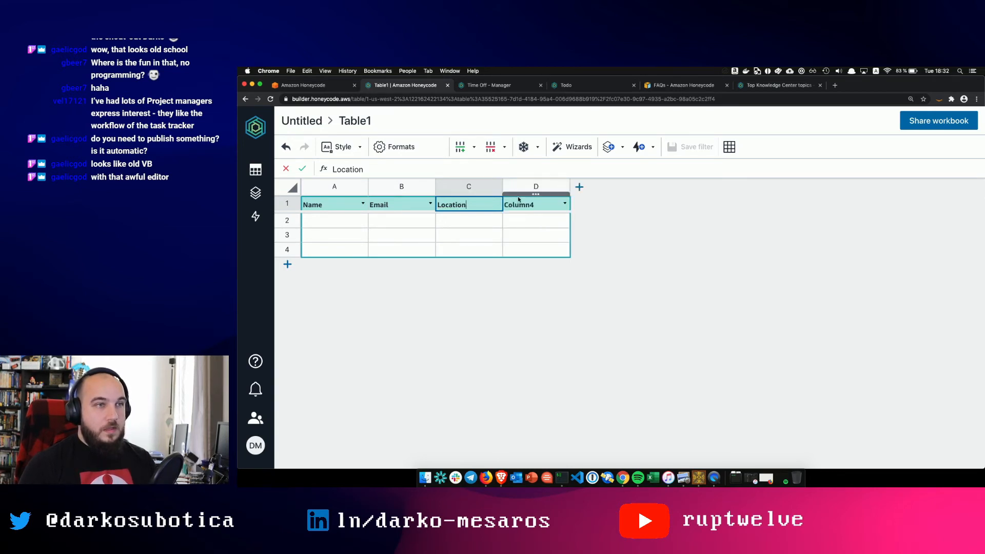
double_click(518, 205)
double_click(517, 205)
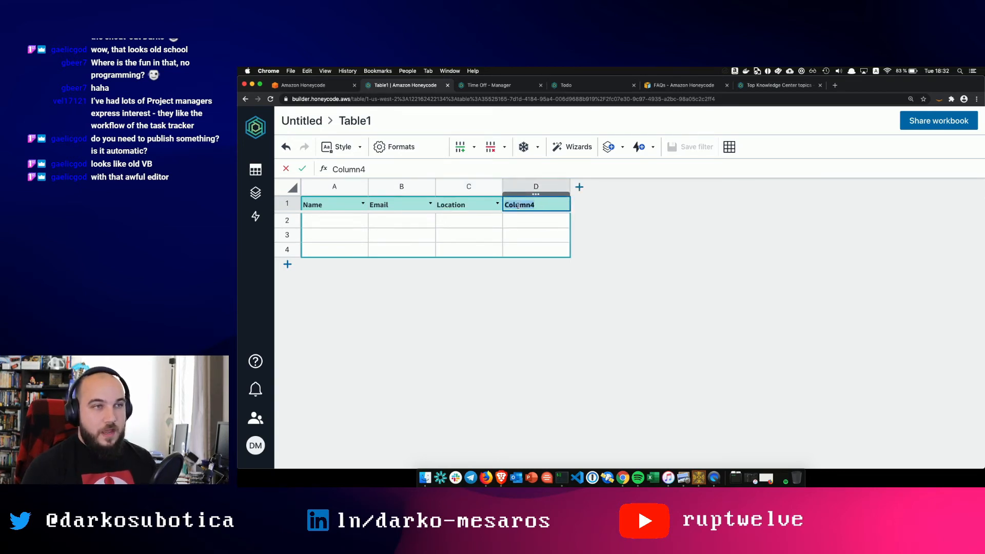
type("Contact")
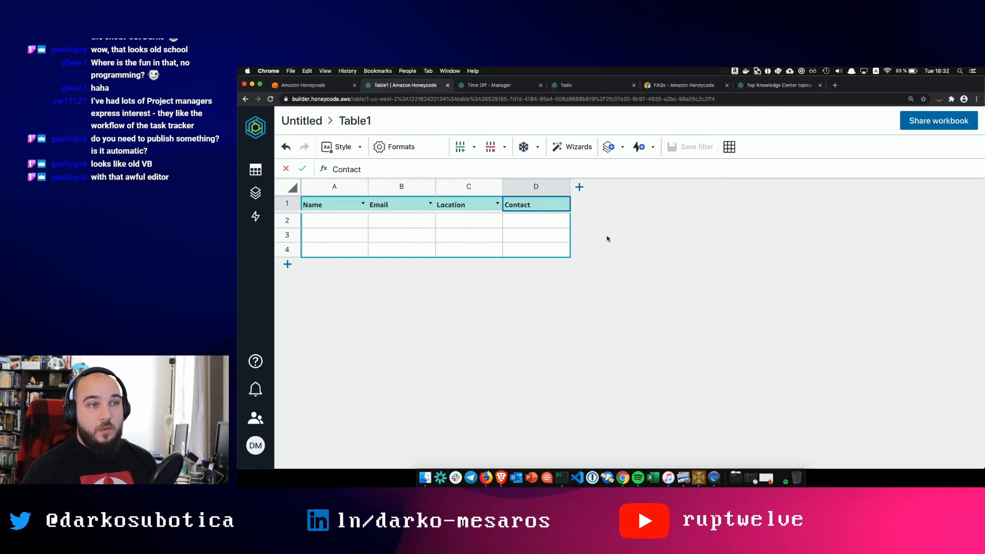
left_click(341, 218)
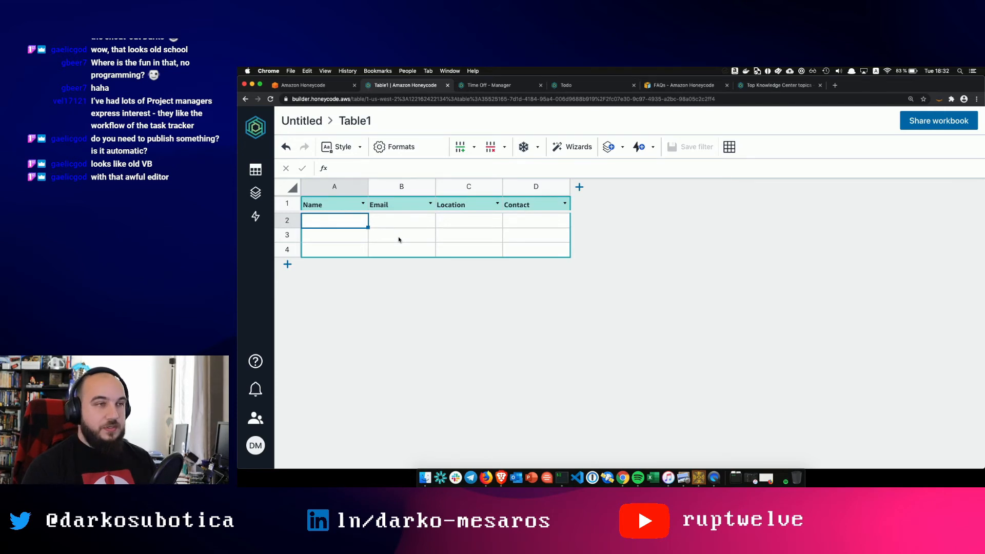
- Fill row 2 with a person's name, e-mail, location Berlin and Contact Yes
type("Darko Meszaros")
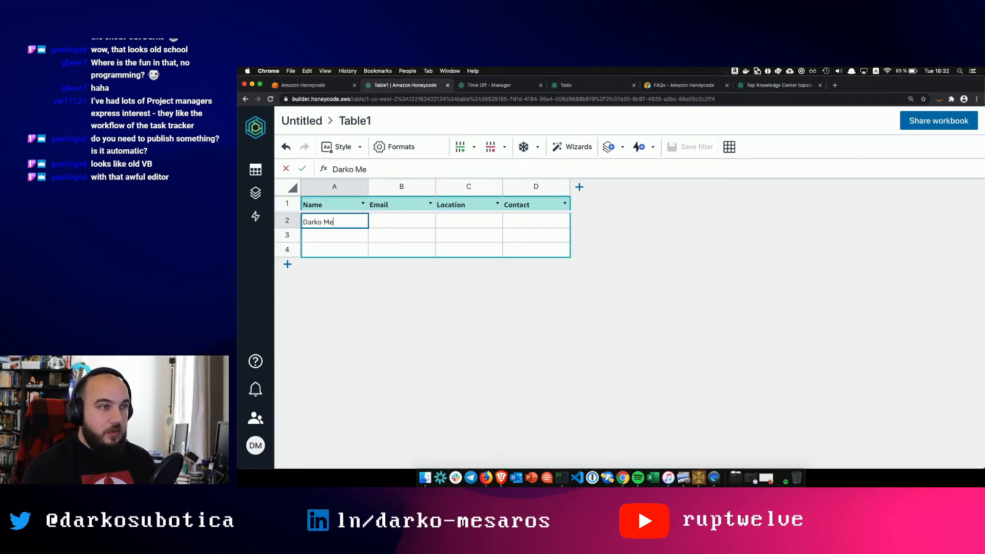
left_click(420, 222)
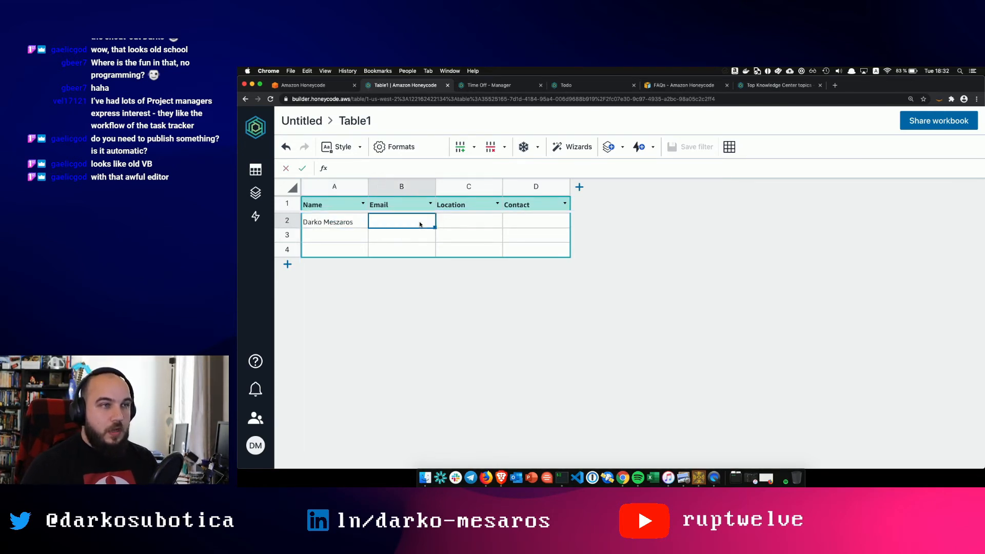
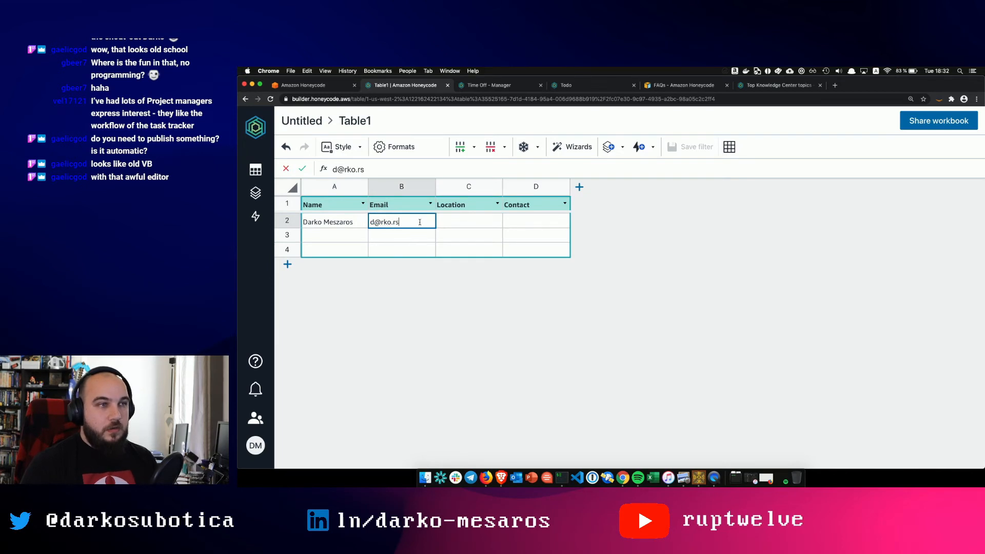
left_click(475, 226)
type("Berlin")
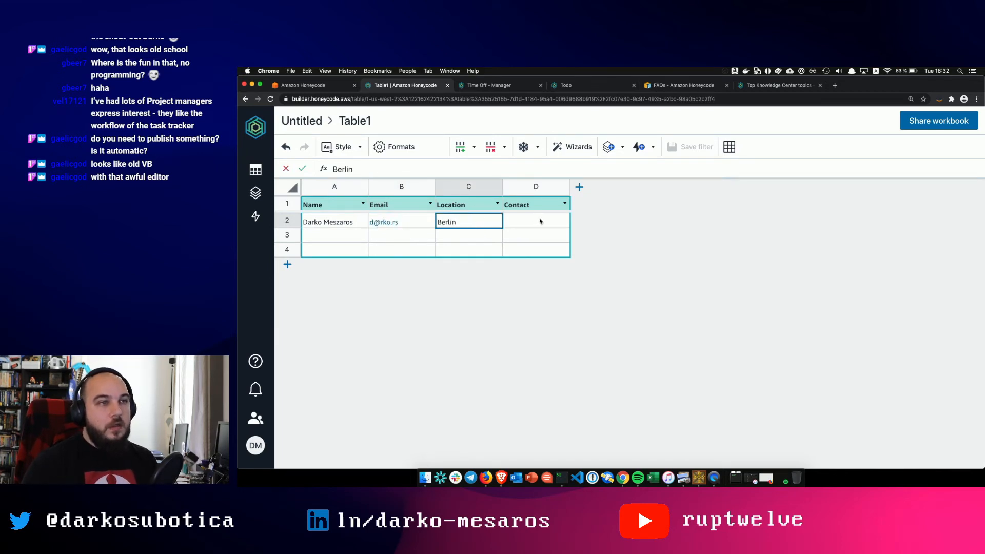
left_click(539, 220)
type("Yes")
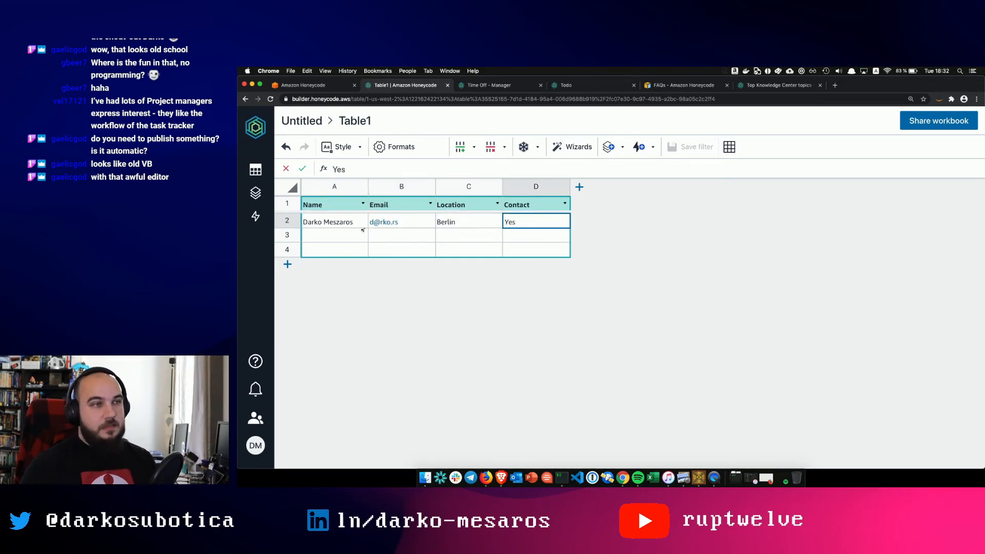
left_click(362, 231)
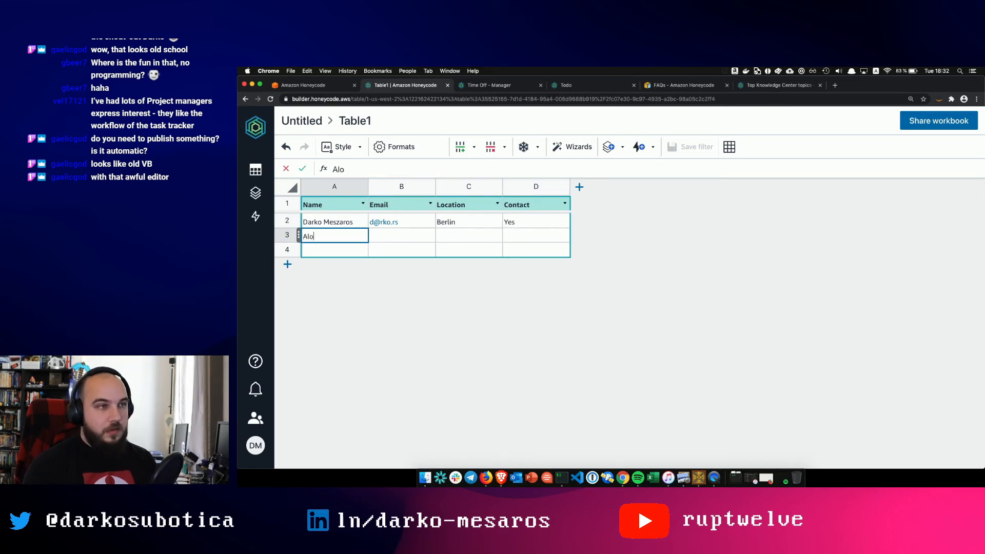
- Add a second person in row 3 with their name, e-mail, location Njujork and Contact No
left_click(395, 236)
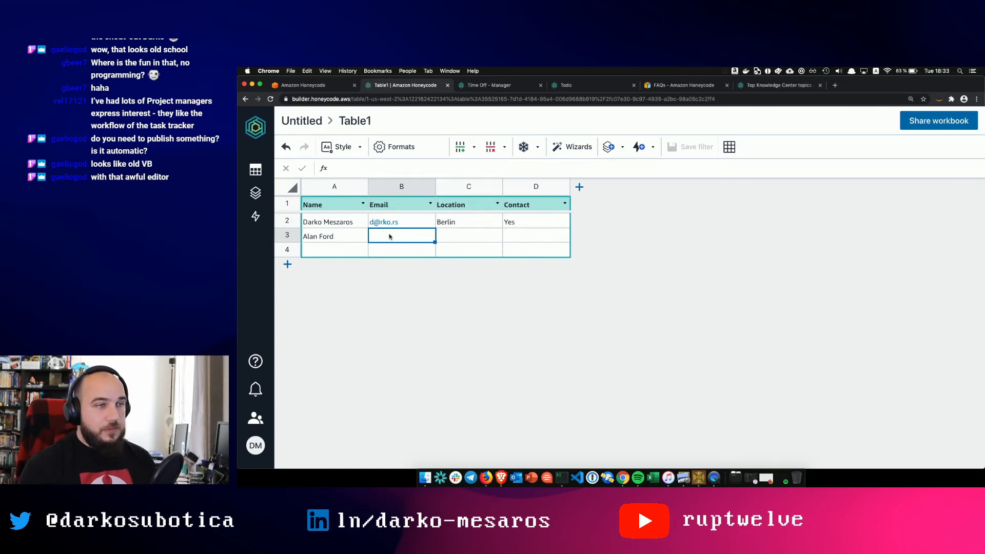
type("anla")
key("BackSpace")
key("BackSpace")
key("BackSpace")
key("BackSpace")
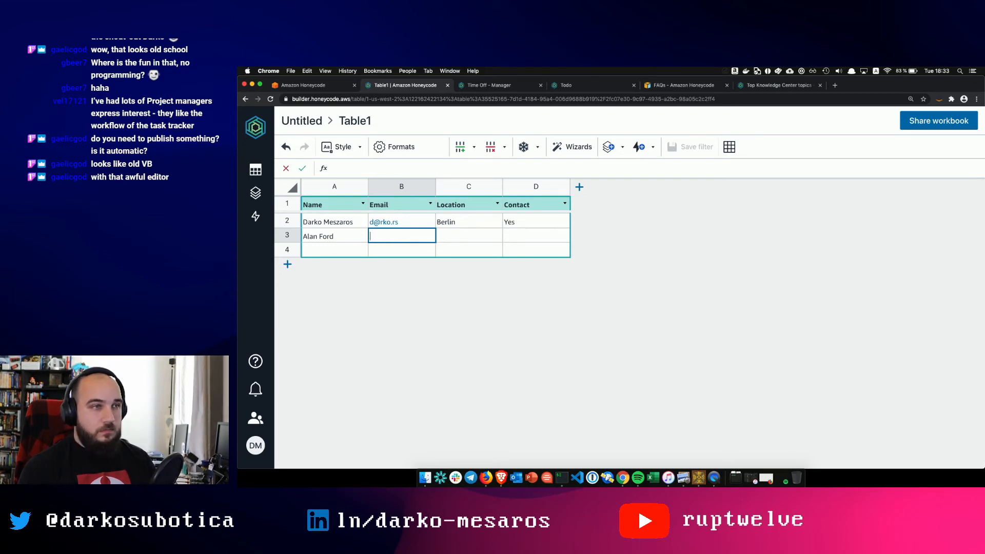
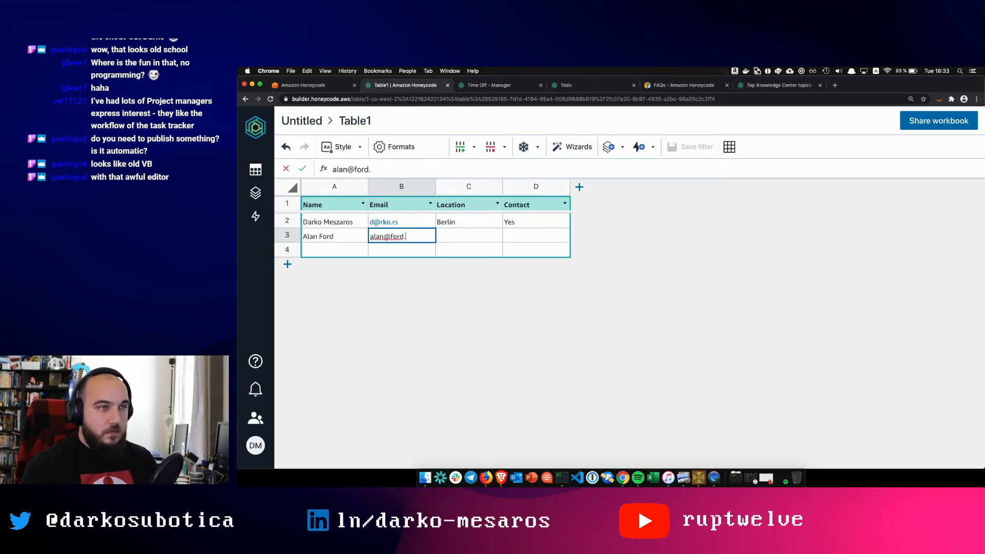
left_click(461, 241)
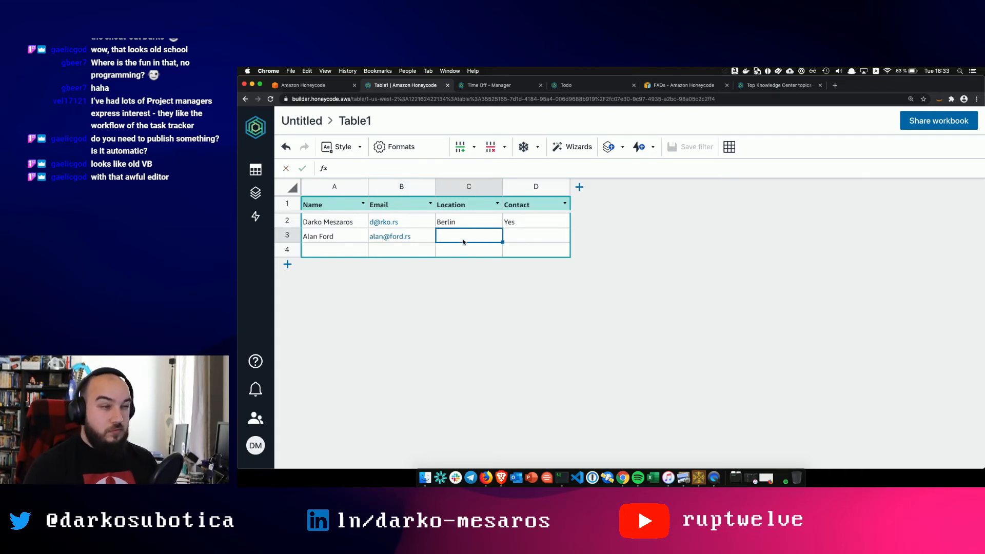
type("Njujo")
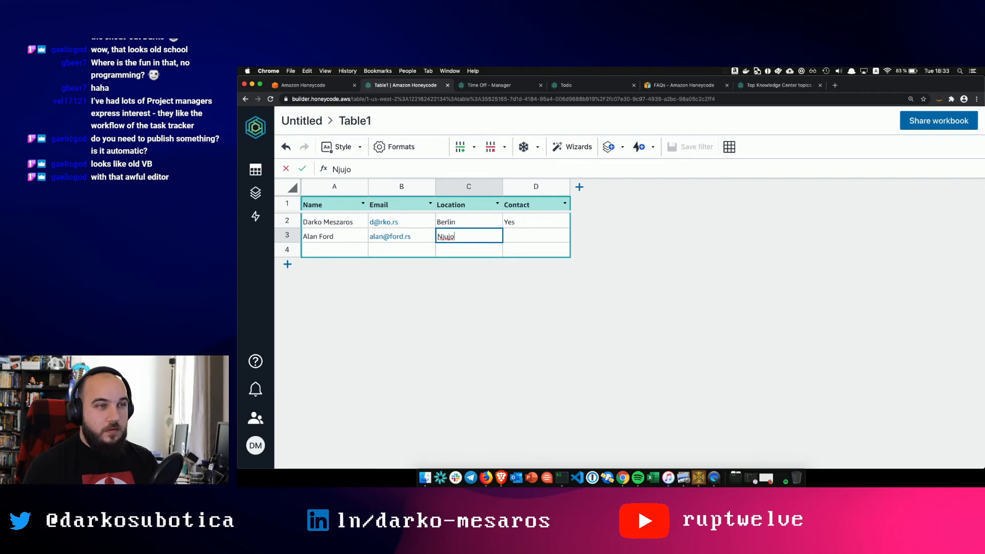
key("BackSpace")
type("jork")
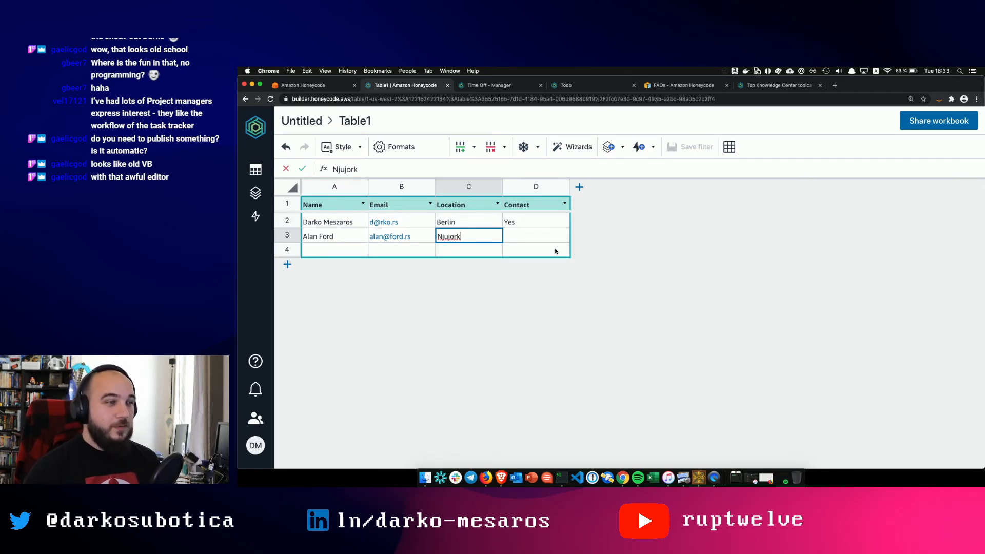
left_click(545, 236)
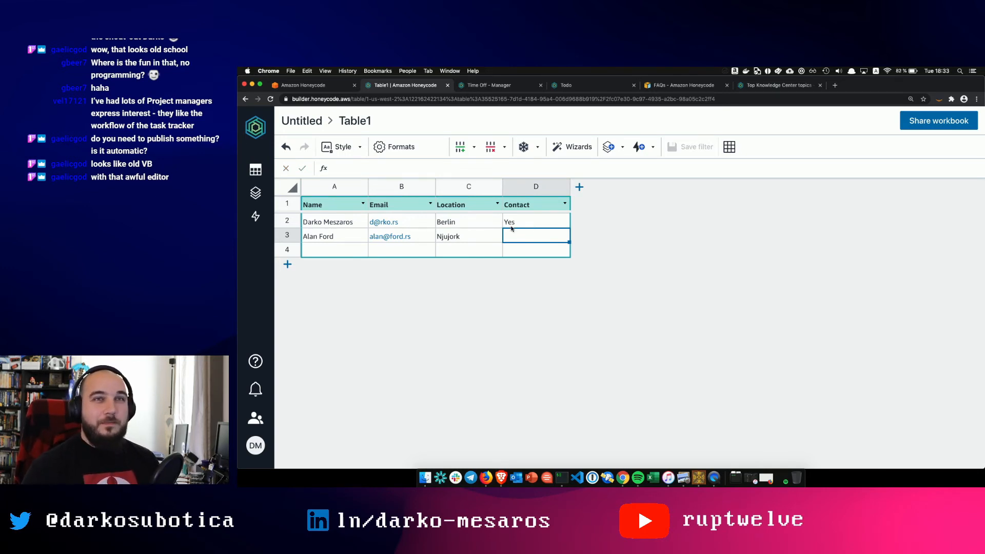
type("No")
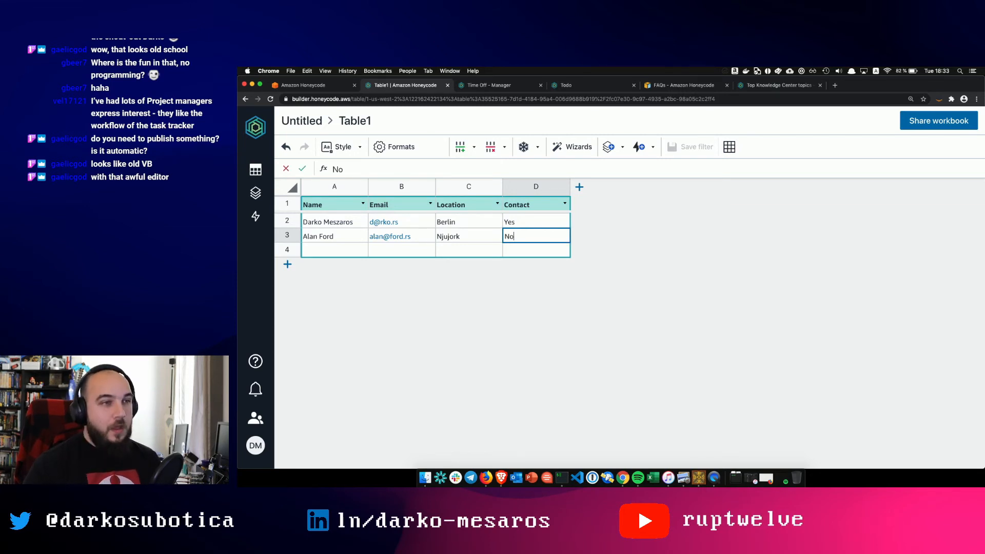
key("Return")
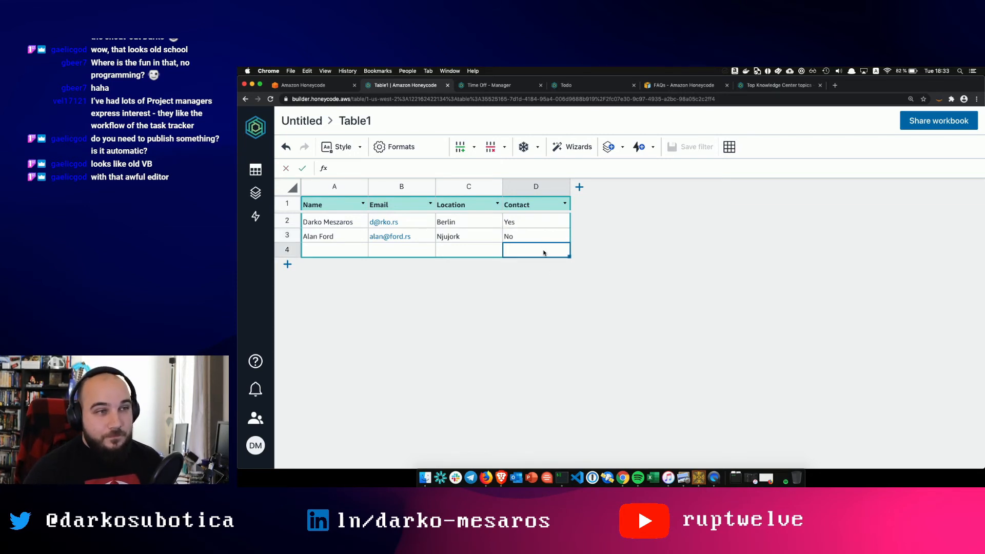
left_click(334, 188)
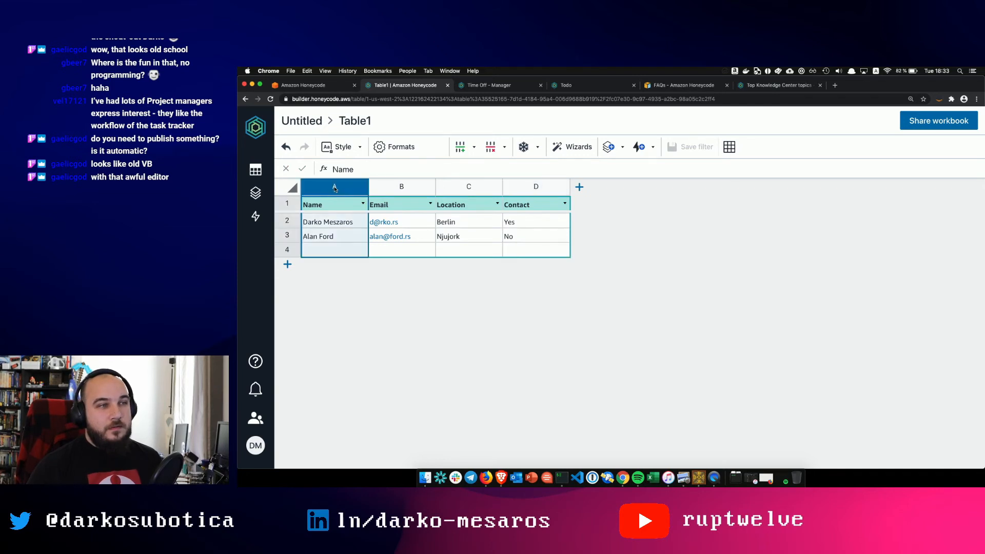
- Format Table1's Name column as Plain text
left_click(406, 146)
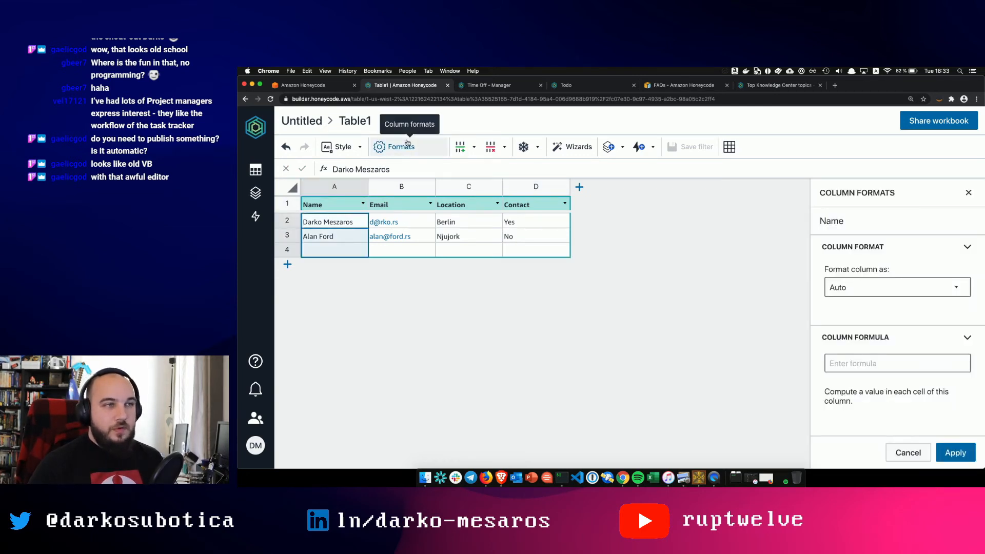
left_click(864, 288)
left_click(860, 329)
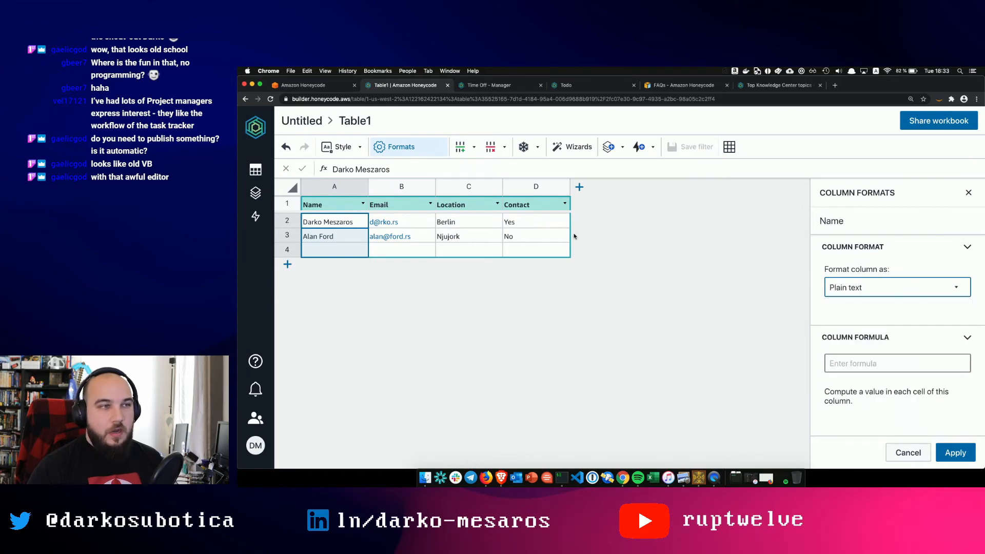
left_click(402, 208)
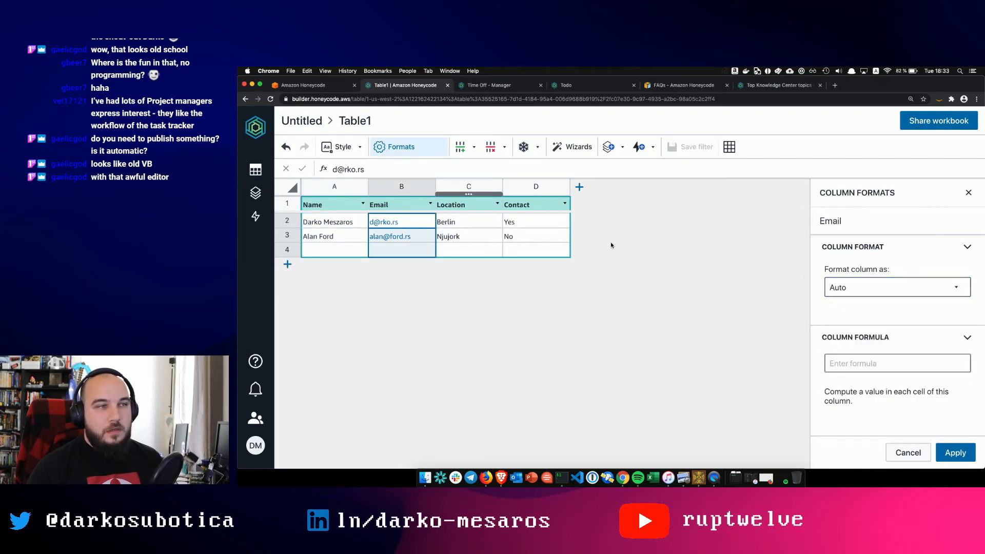
left_click(321, 207)
left_click(866, 287)
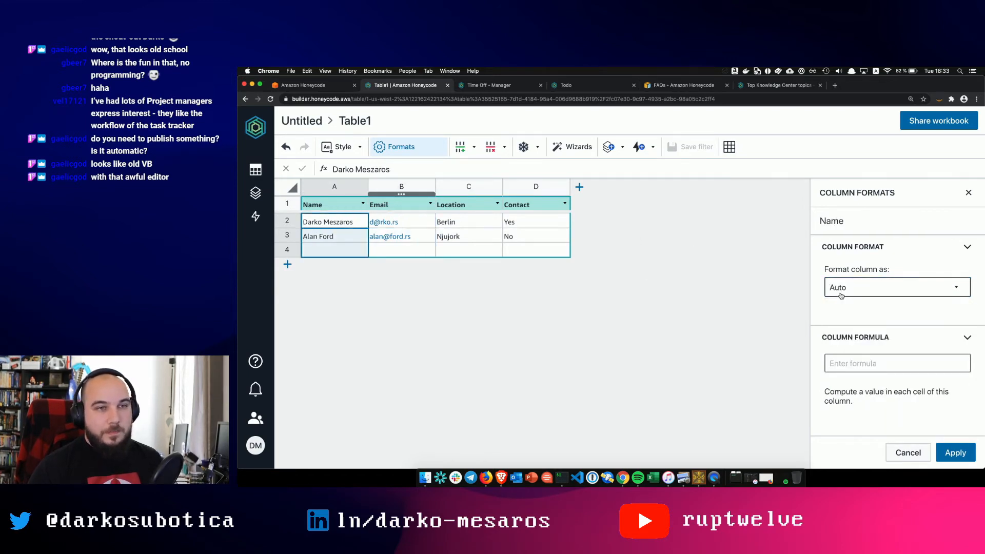
left_click(859, 327)
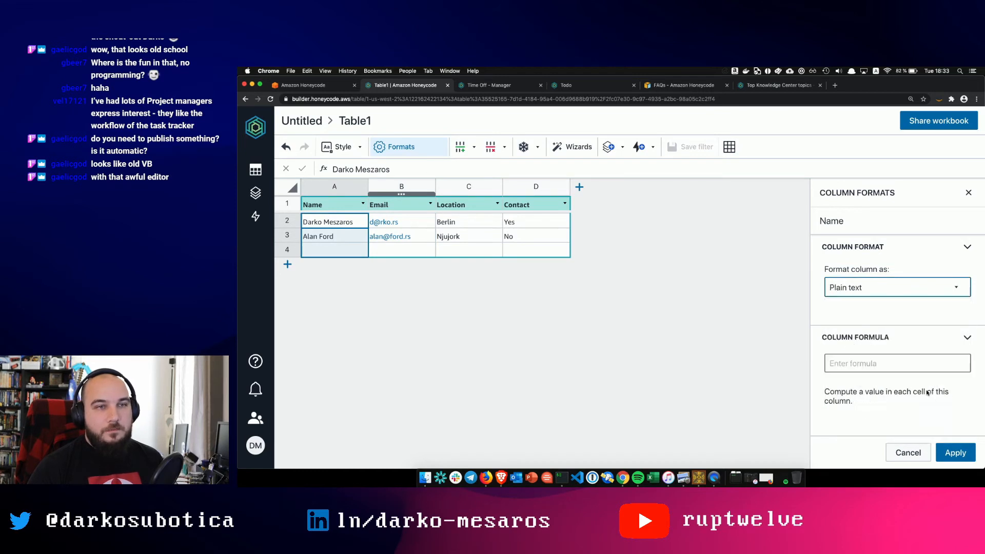
left_click(955, 452)
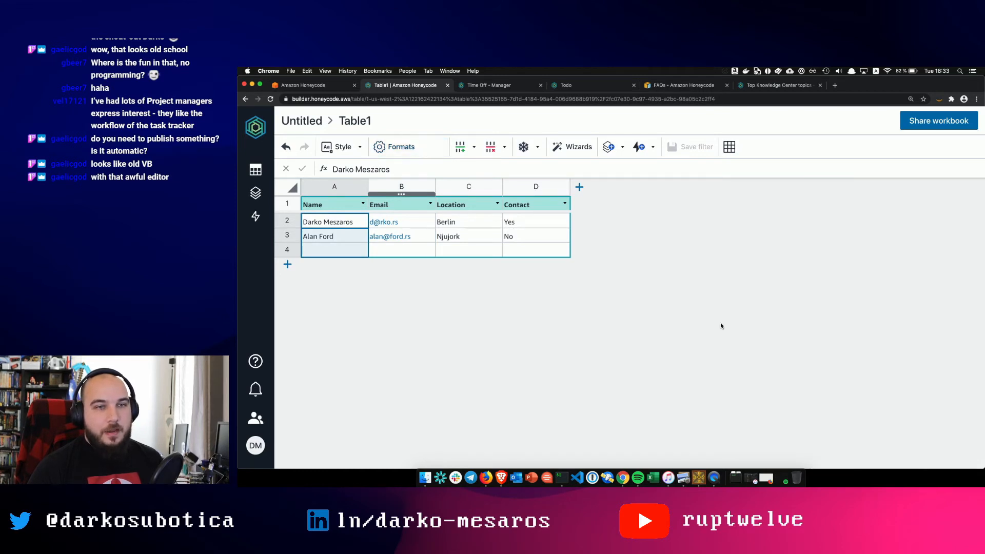
- Format the Email and Location columns as Plain text
left_click(398, 205)
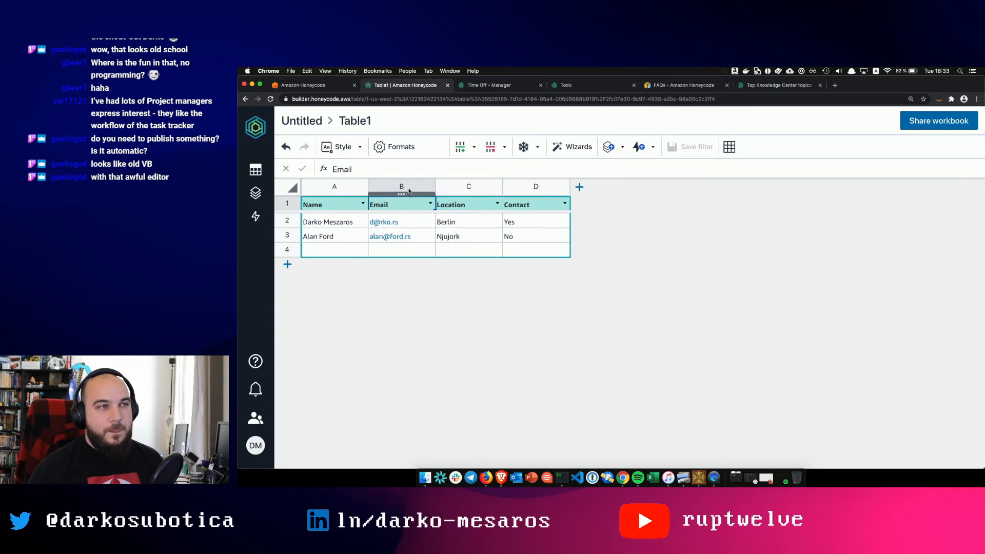
left_click(395, 146)
left_click(844, 285)
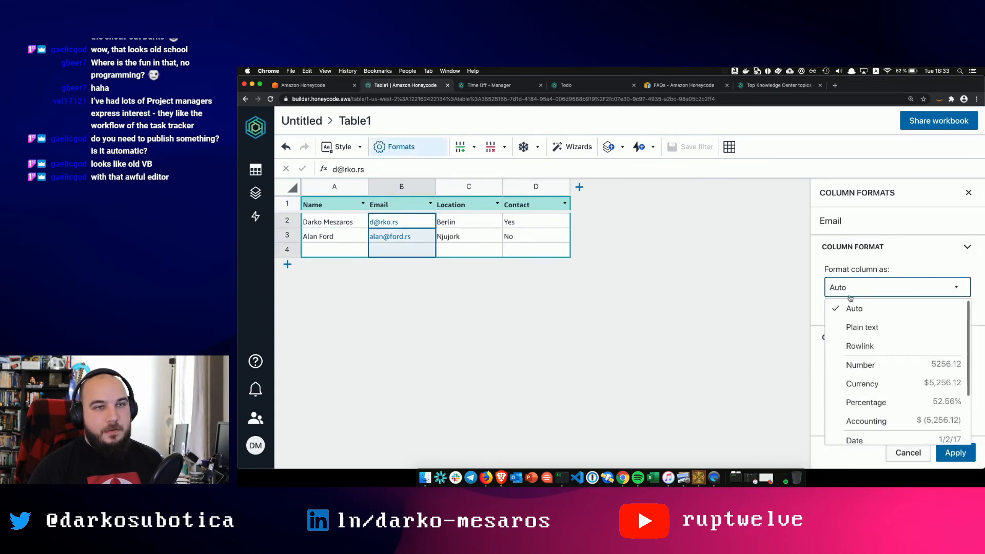
left_click(854, 326)
left_click(954, 453)
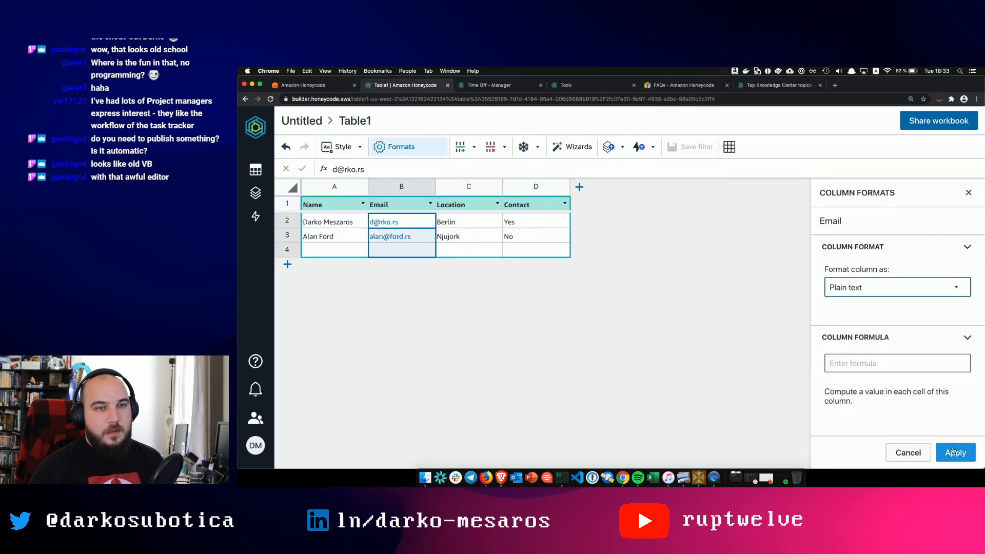
left_click(472, 206)
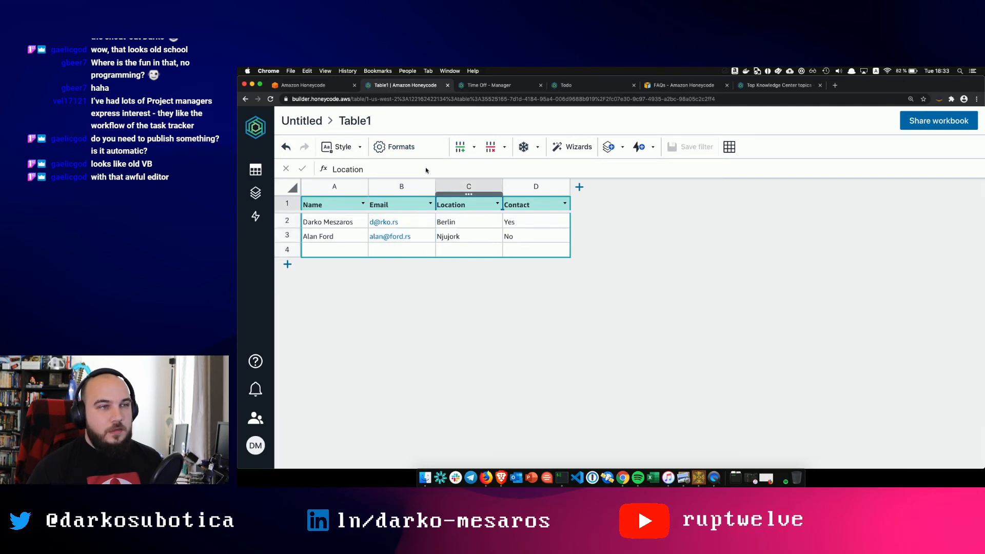
left_click(397, 146)
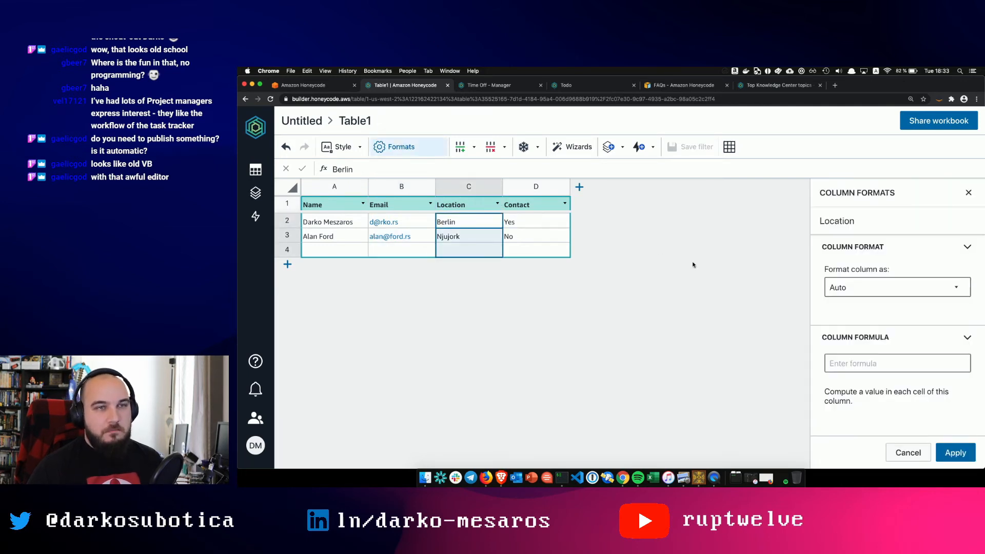
left_click(895, 287)
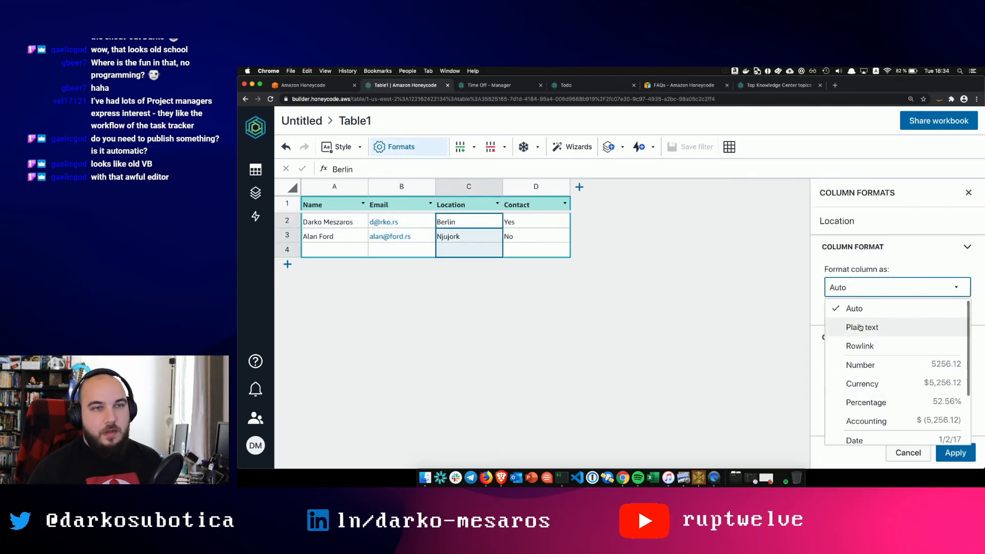
left_click(866, 325)
left_click(967, 454)
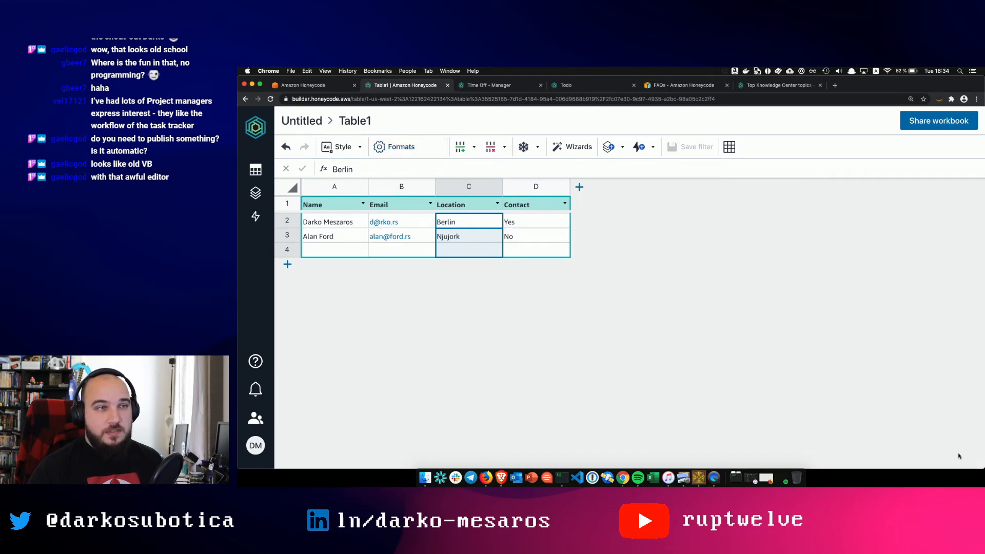
- Review the Contact column's format options, leaving it set to Auto
left_click(525, 207)
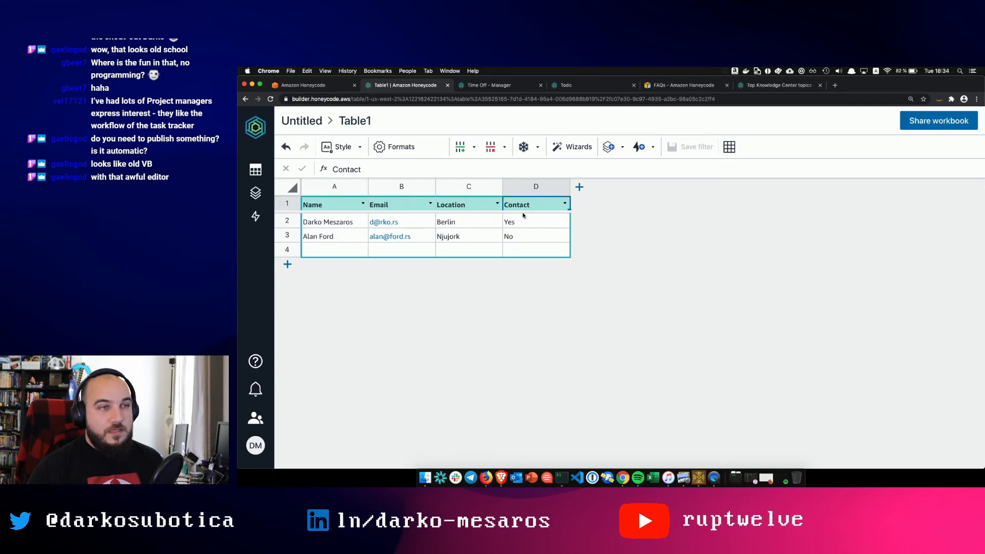
left_click(394, 147)
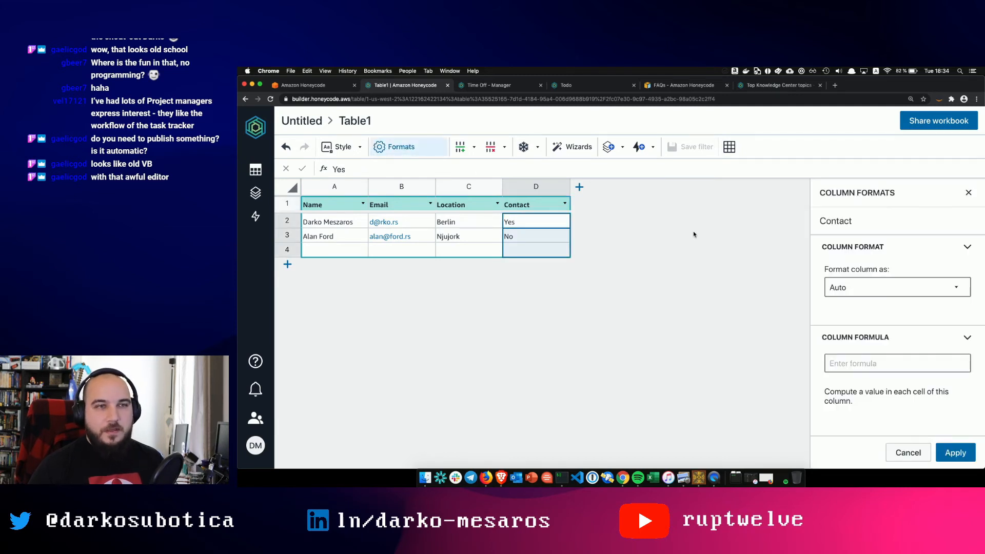
left_click(902, 287)
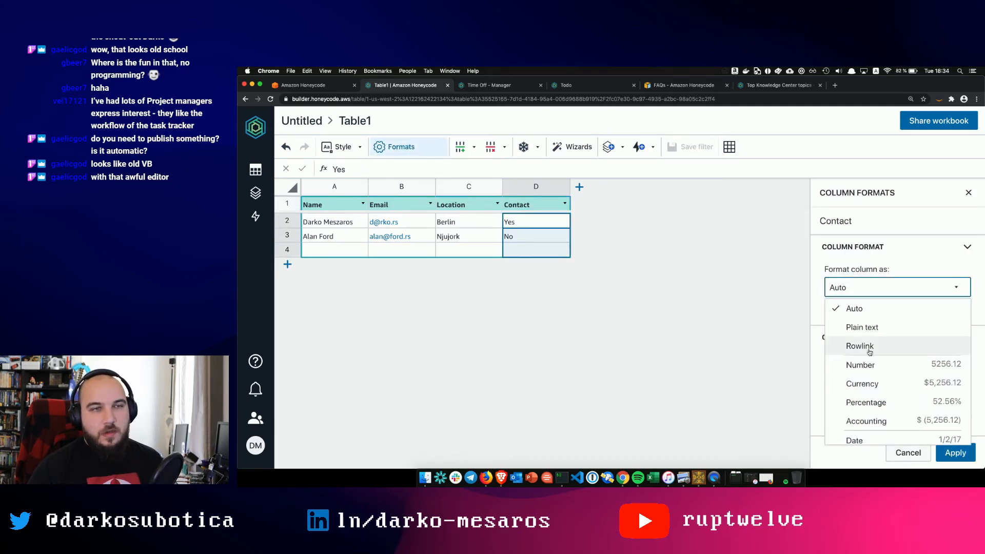
scroll(931, 414, "down", 3)
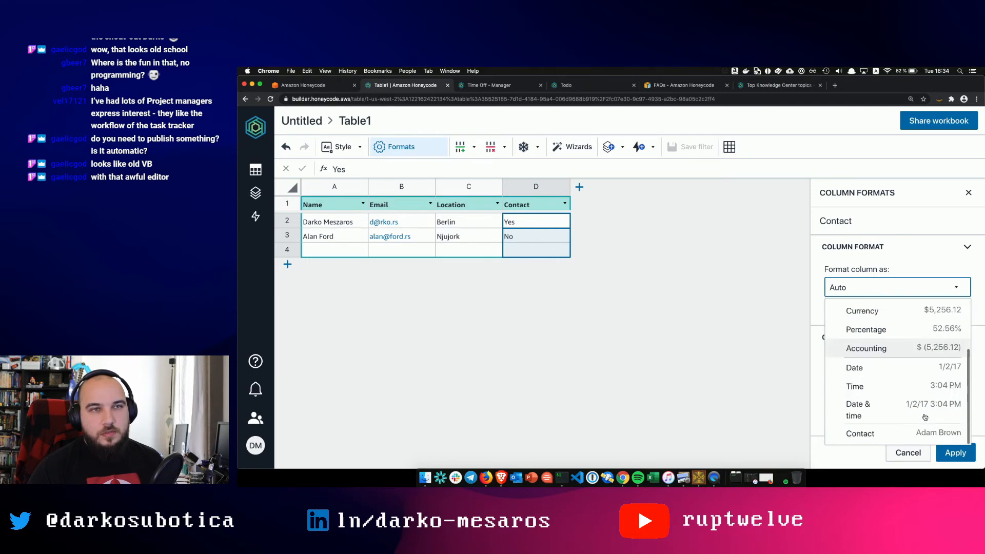
left_click(765, 360)
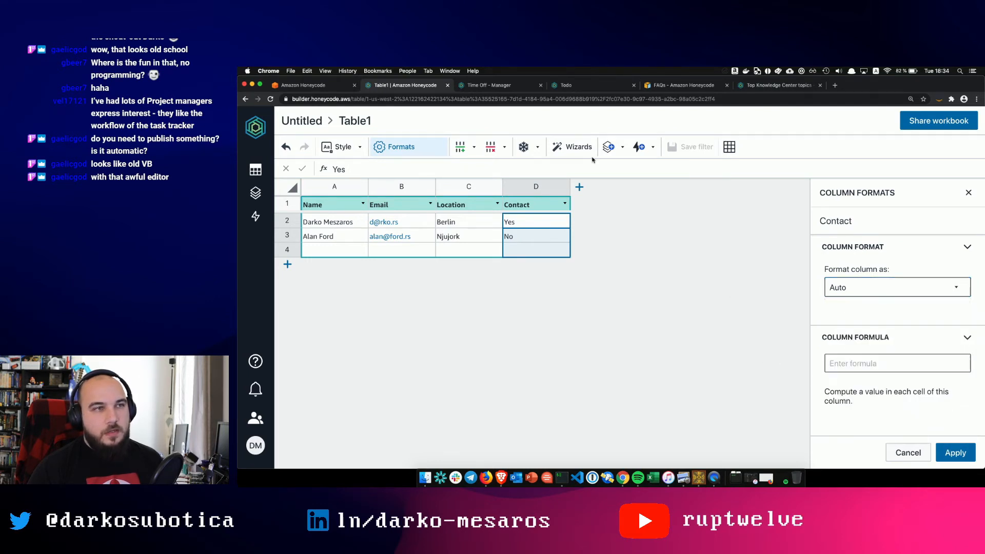
left_click(536, 183)
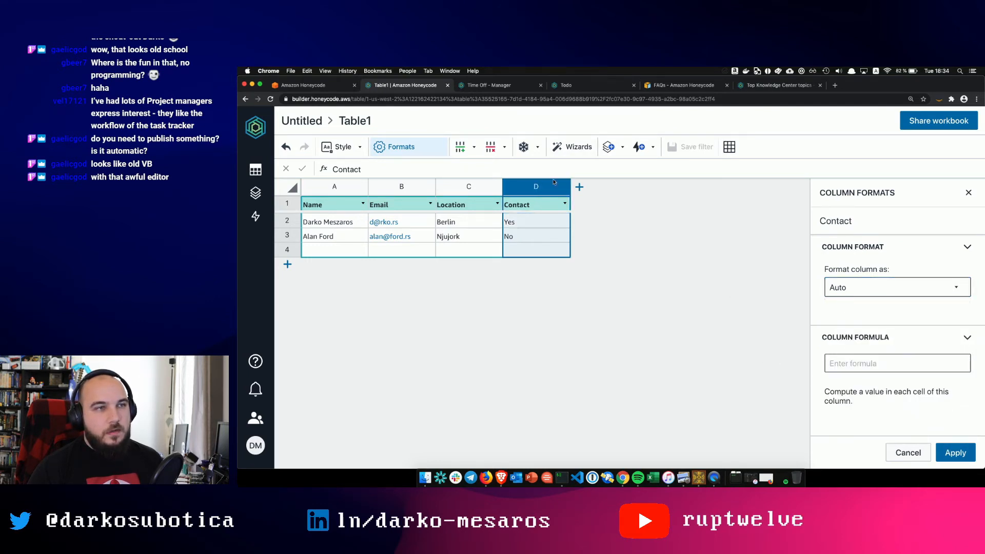
- Run the Create Picklists wizard for Table1's Contact column, linked to a new table
left_click(576, 148)
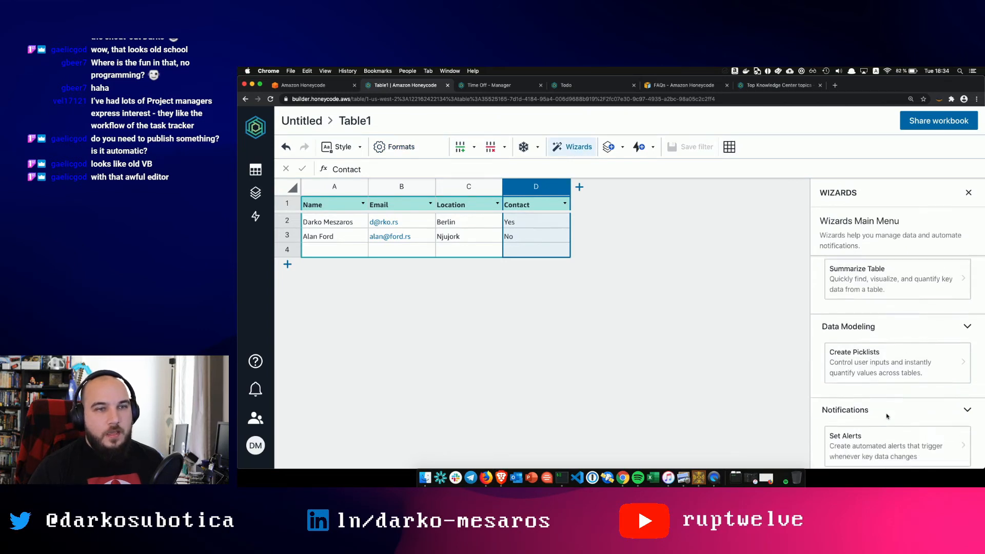
scroll(884, 390, "down", 1)
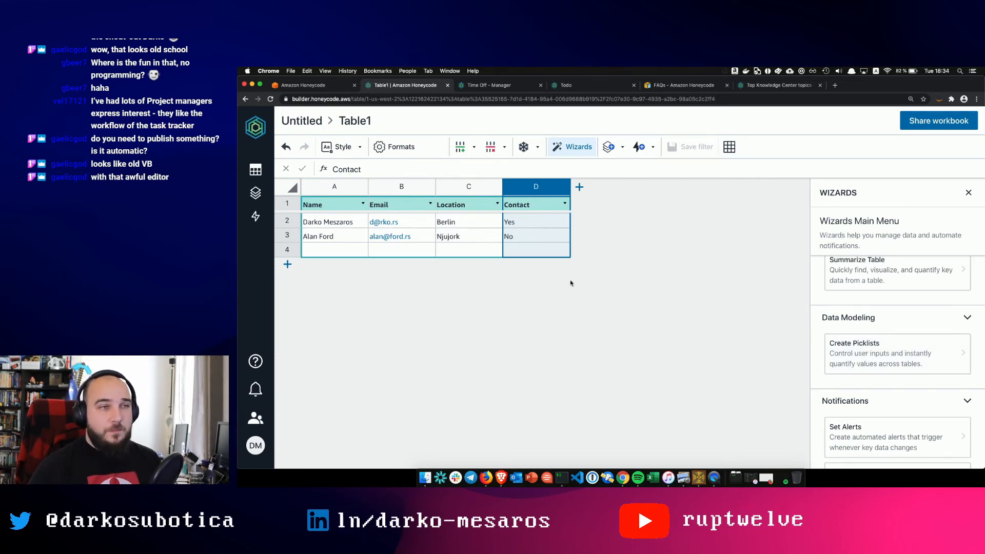
left_click(866, 354)
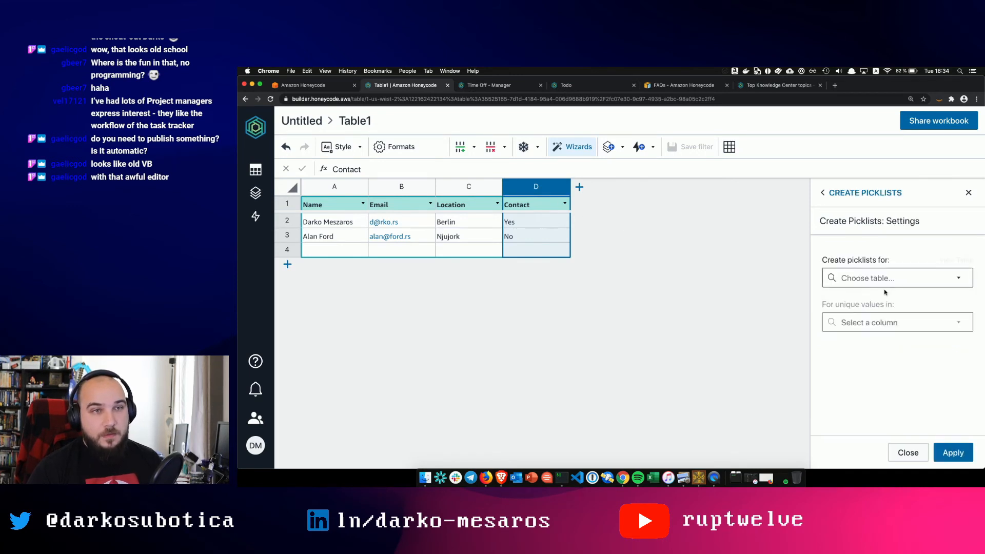
left_click(877, 279)
left_click(875, 301)
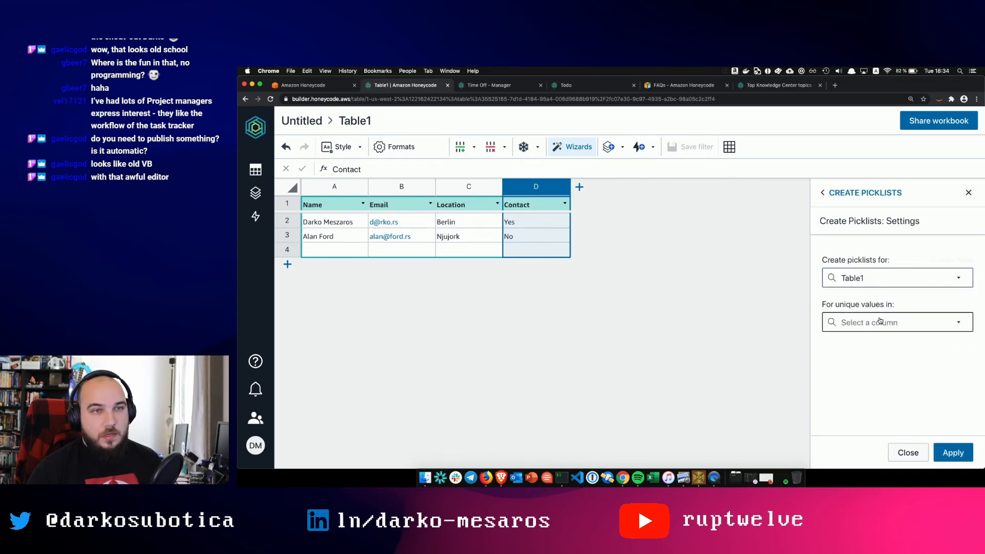
left_click(879, 322)
left_click(872, 402)
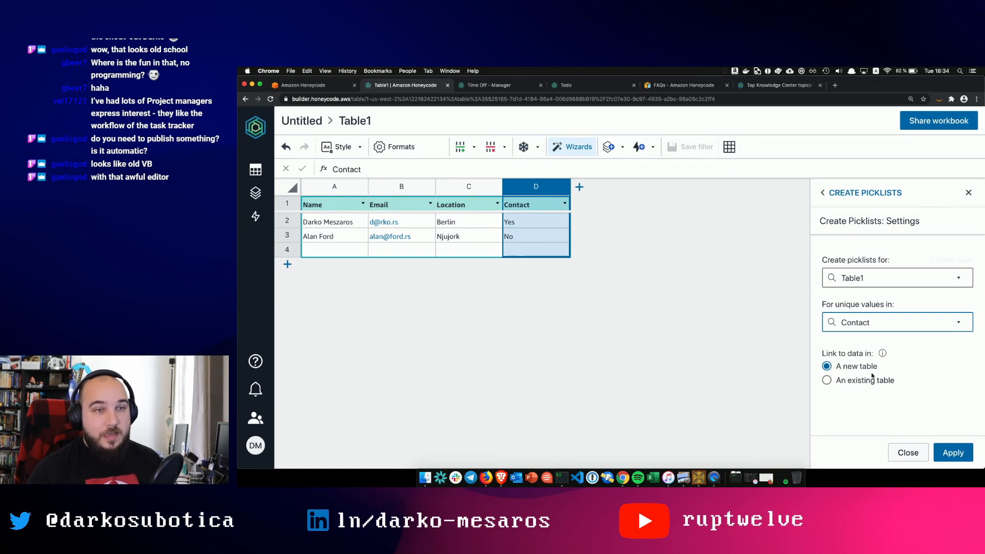
left_click(954, 453)
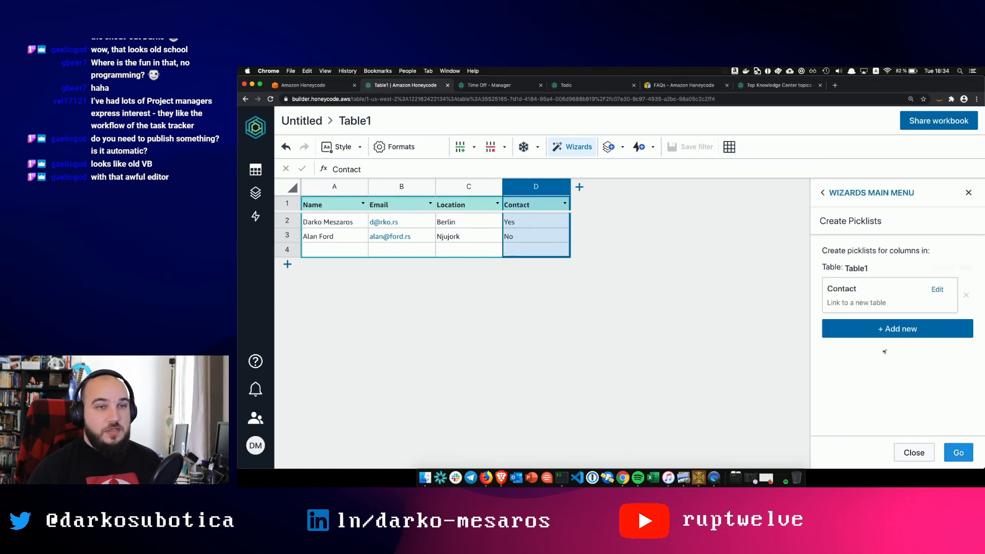
left_click(958, 452)
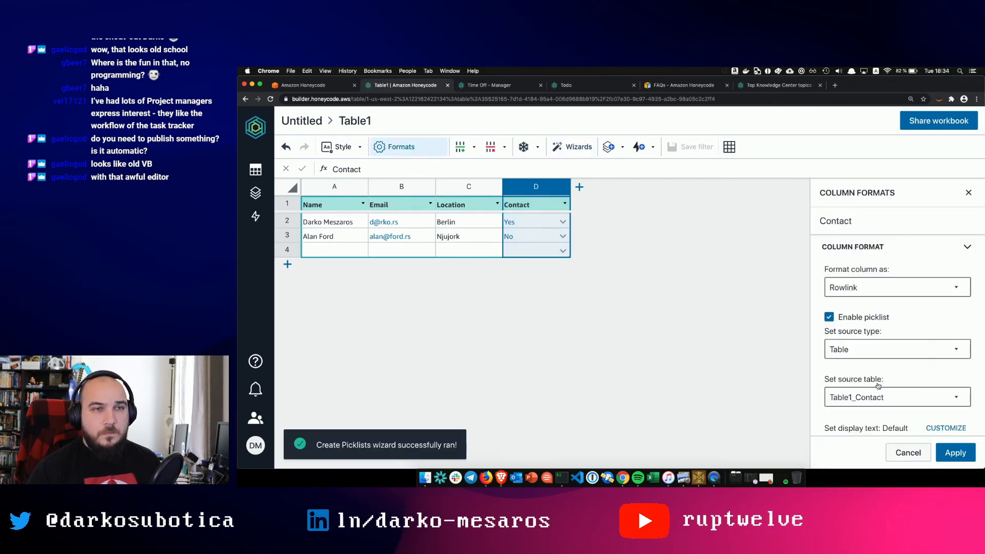
- Test the new Contact picklist in row 2, keeping Yes
left_click(565, 225)
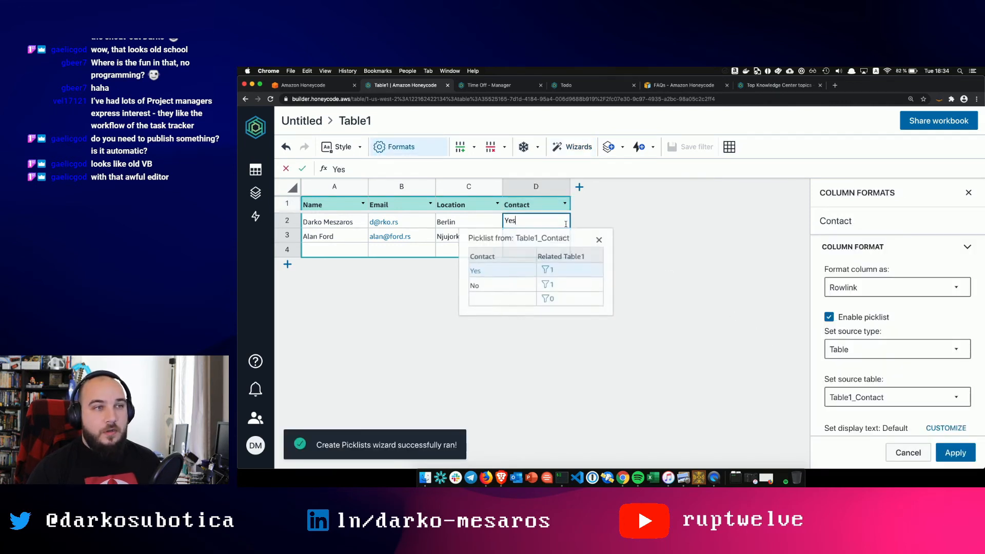
left_click(607, 387)
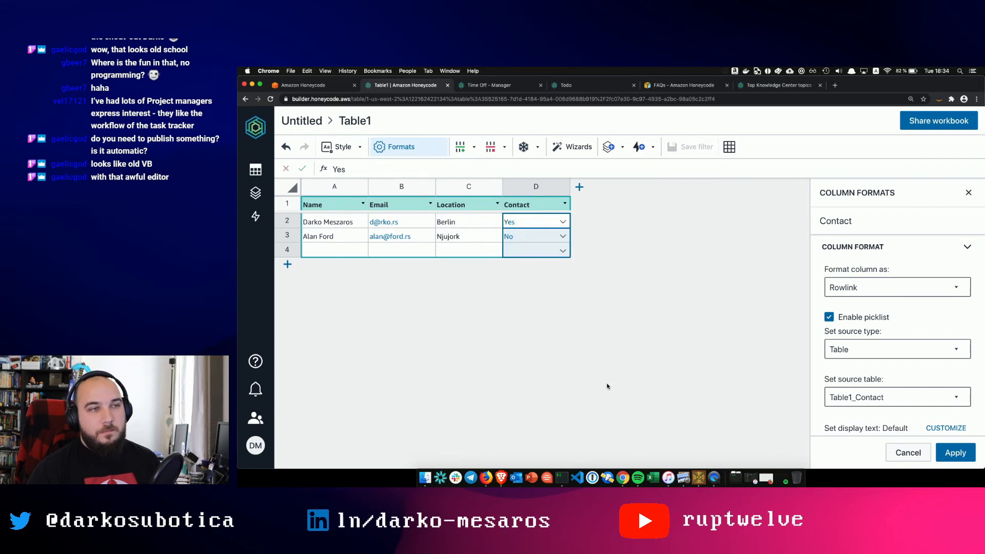
left_click(535, 221)
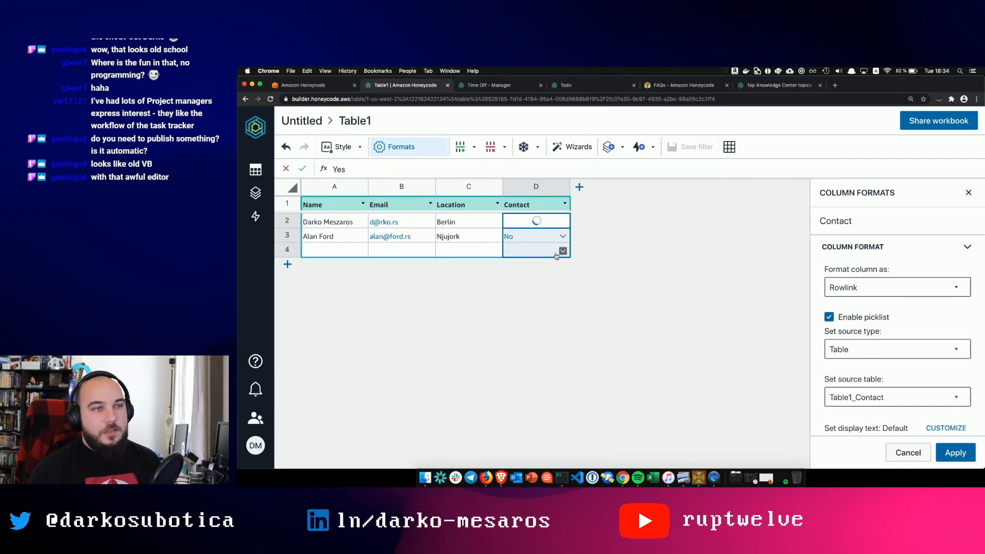
left_click(353, 306)
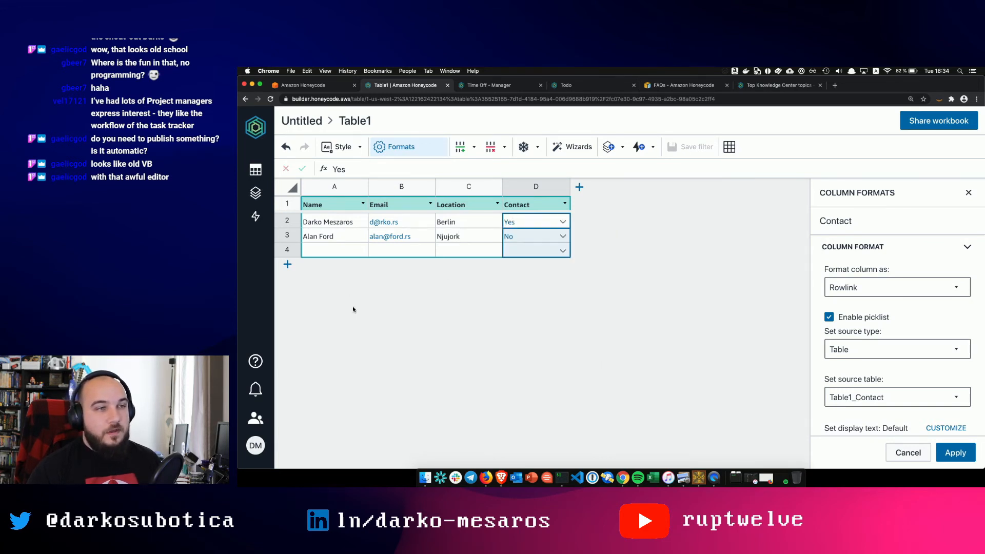
- Delete the empty row 4 from the Table1_Contact table
left_click(254, 172)
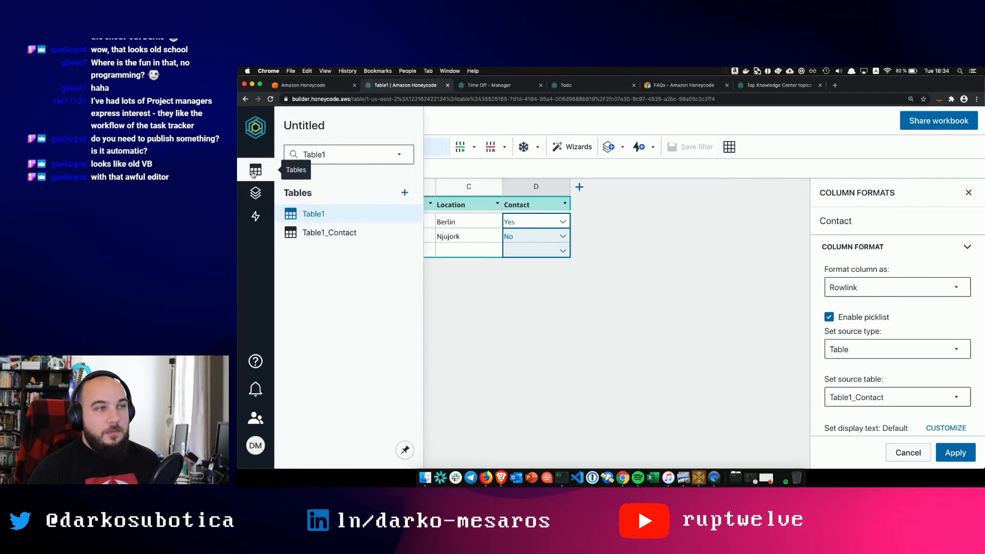
left_click(306, 232)
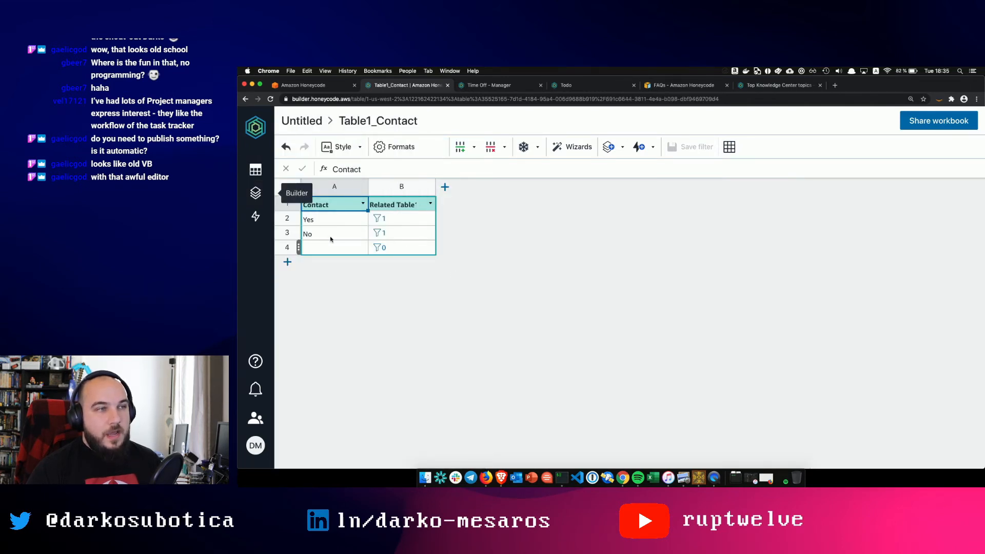
left_click(287, 247)
right_click(288, 248)
mouse_move(342, 306)
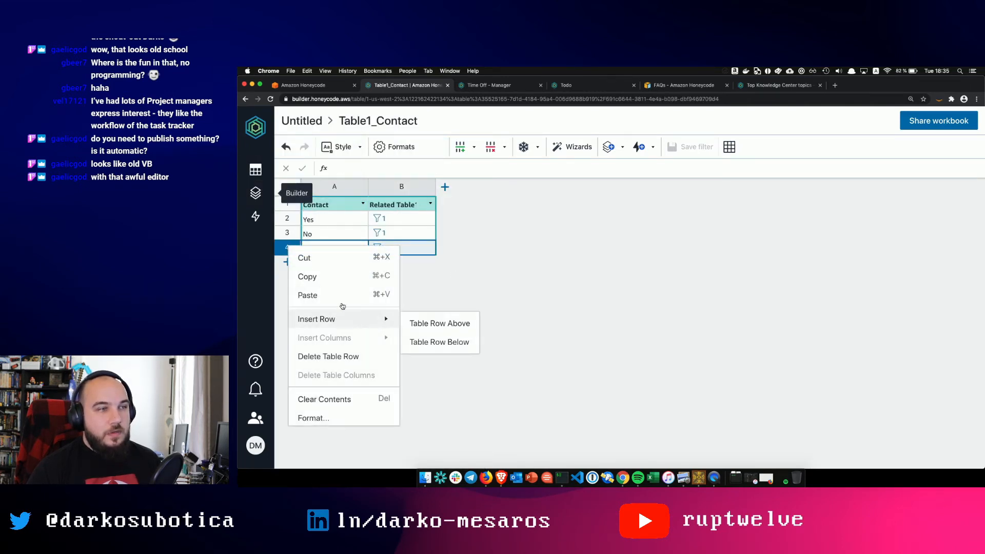
left_click(327, 357)
- Back in Table1, set row 4's Contact to No from the picklist
left_click(262, 172)
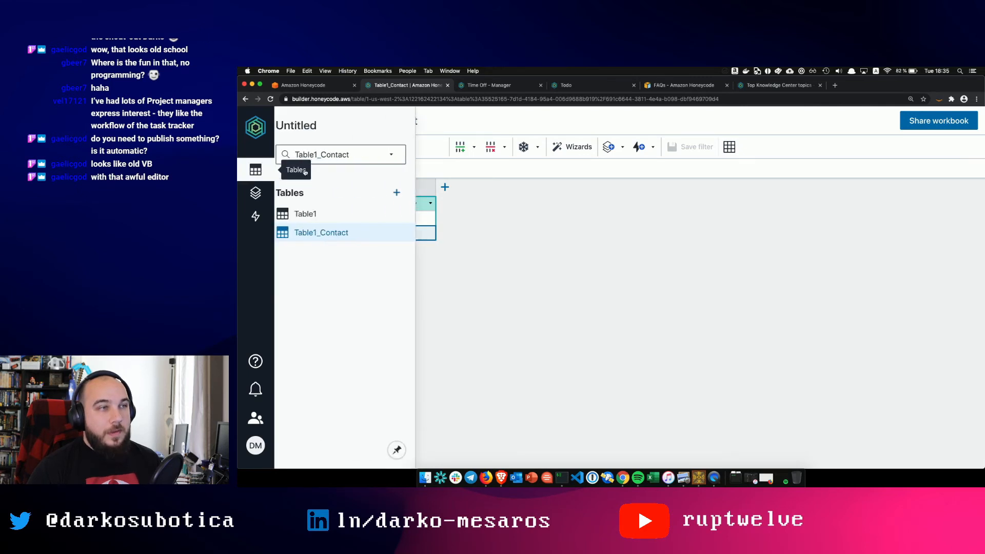
left_click(365, 213)
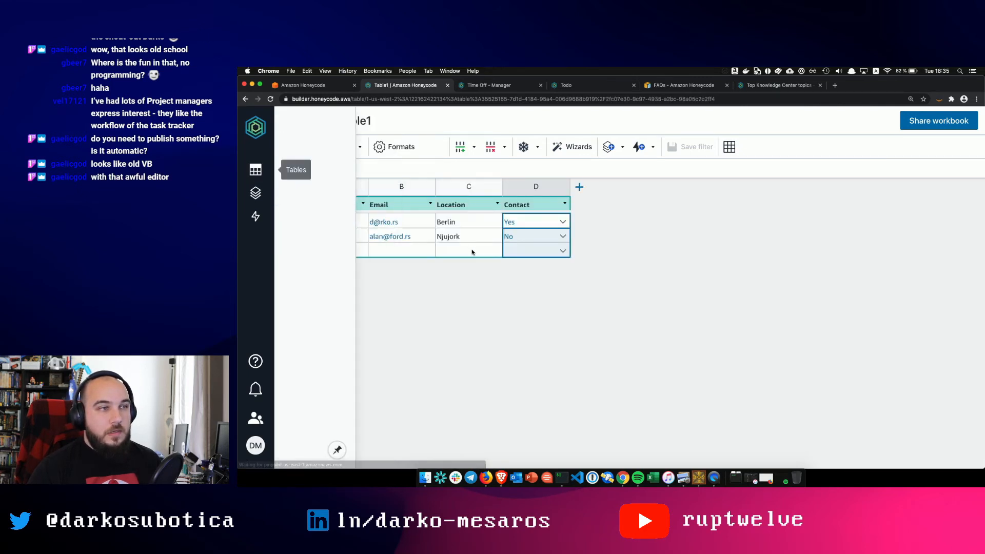
left_click(561, 251)
left_click(560, 252)
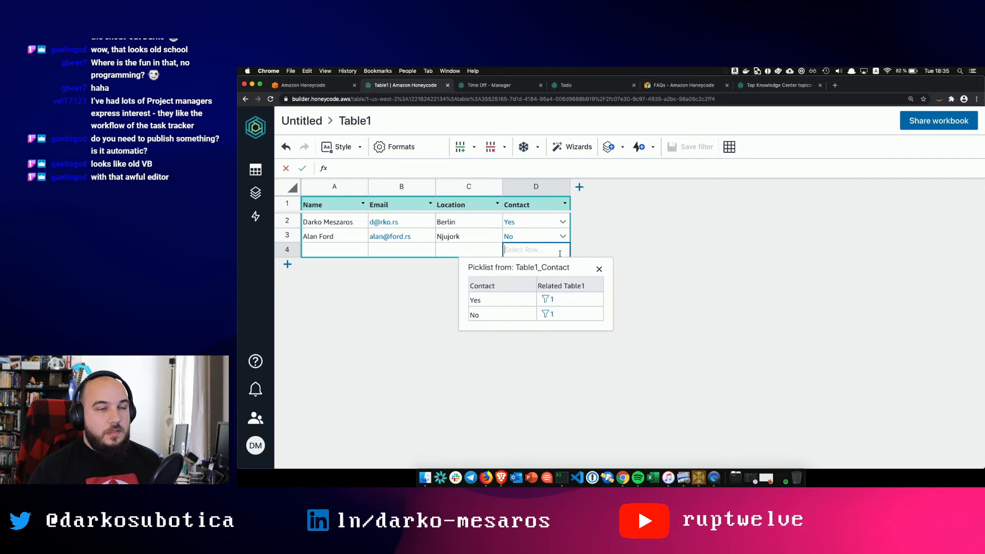
left_click(489, 314)
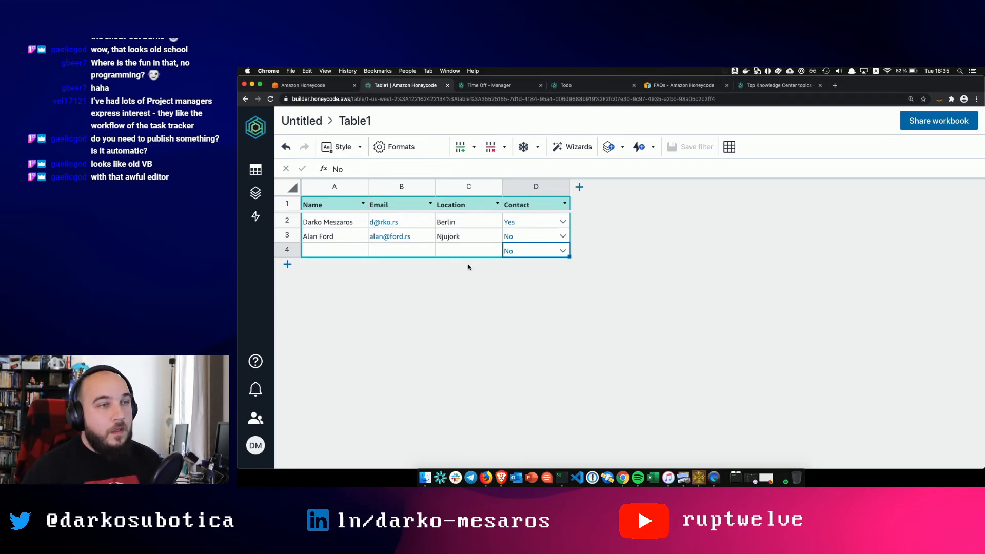
- Fill row 4 with a third person's name, e-mail and the location Njujork
left_click(463, 251)
left_click(340, 250)
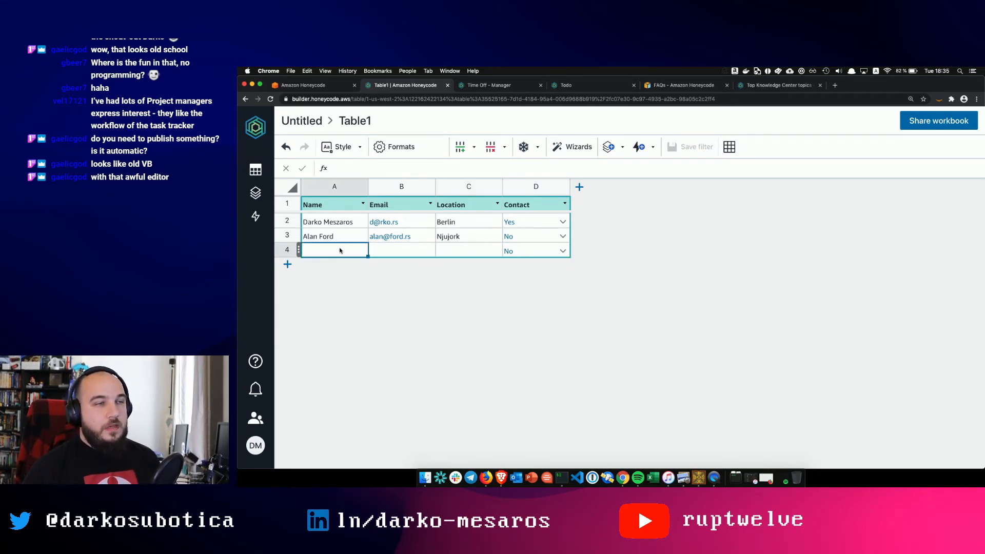
type("Bob")
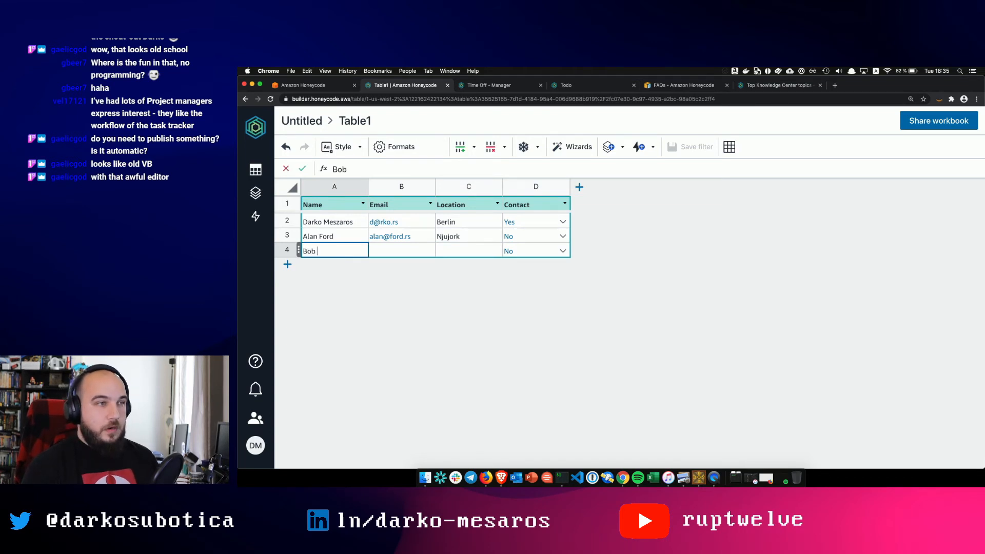
type(" Rock")
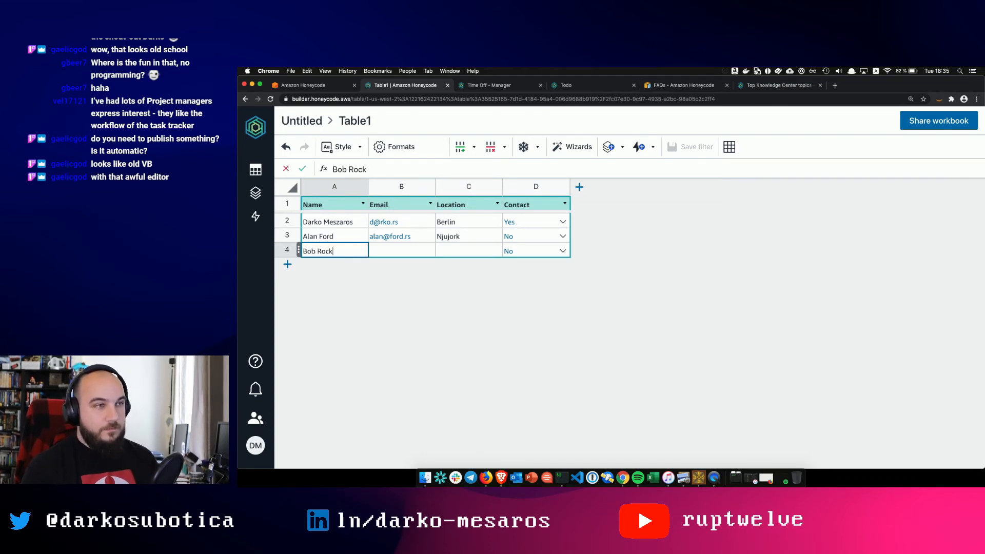
key("BackSpace")
key("BackSpace")
type("k")
key("Tab")
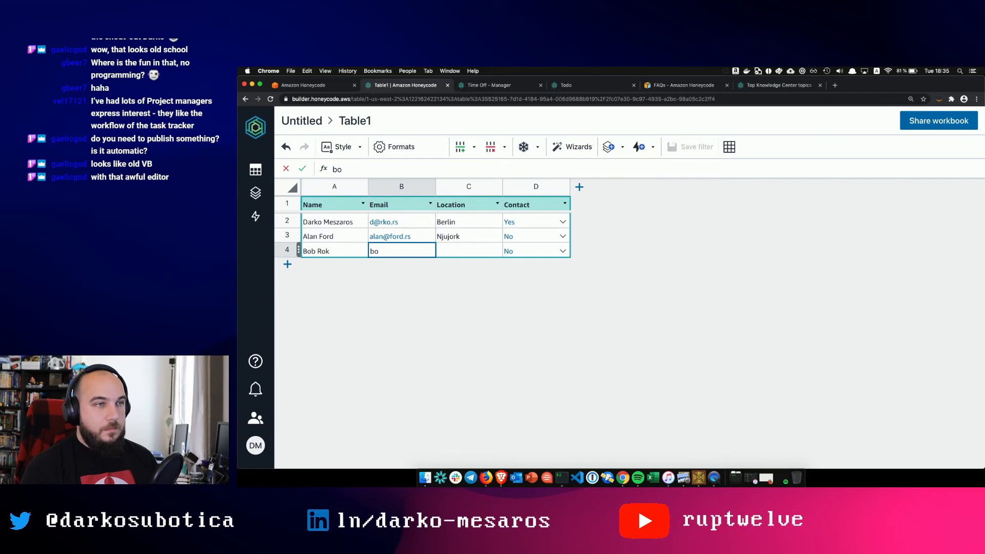
key("Tab")
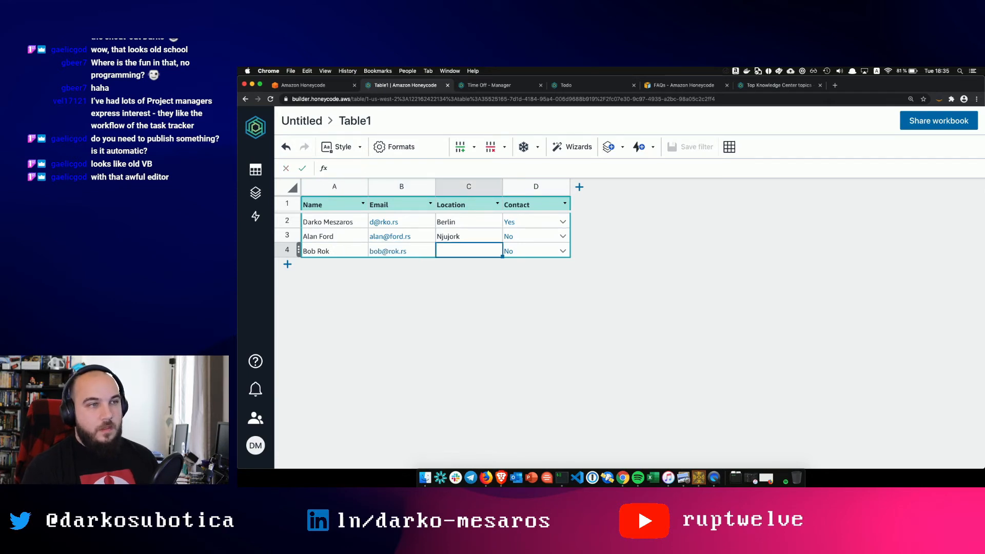
type("Njujork")
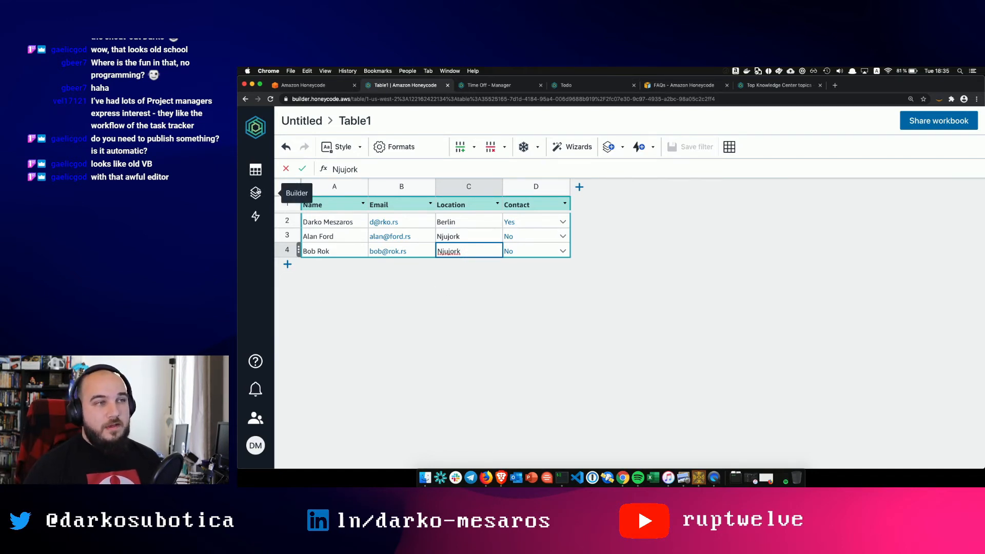
left_click(256, 193)
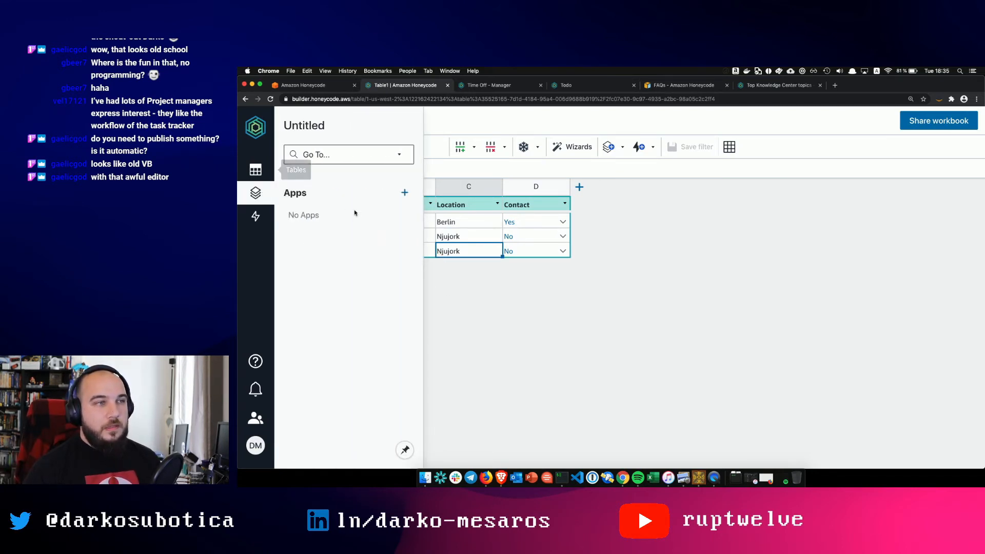
- Start a new app with the app wizard, using Table1 as its source
left_click(404, 193)
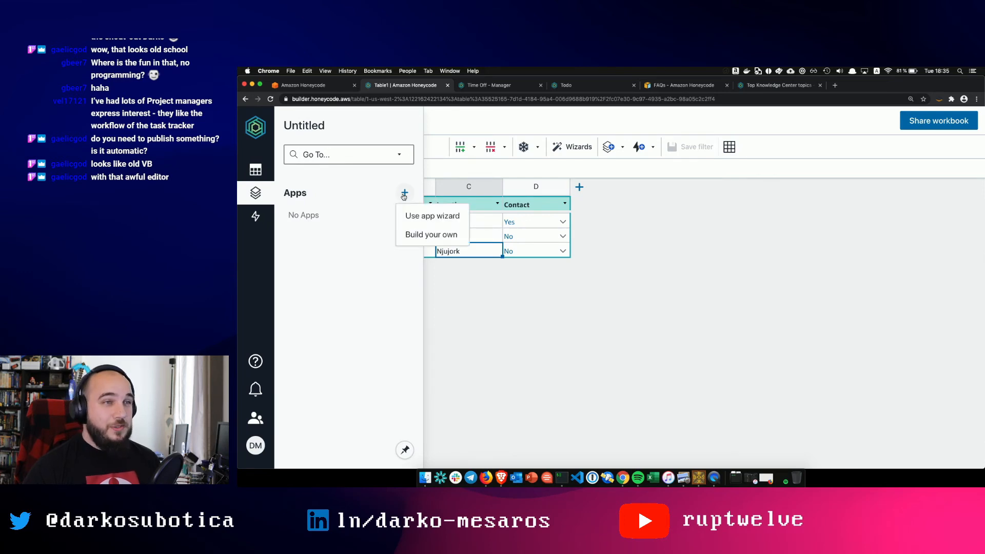
left_click(430, 217)
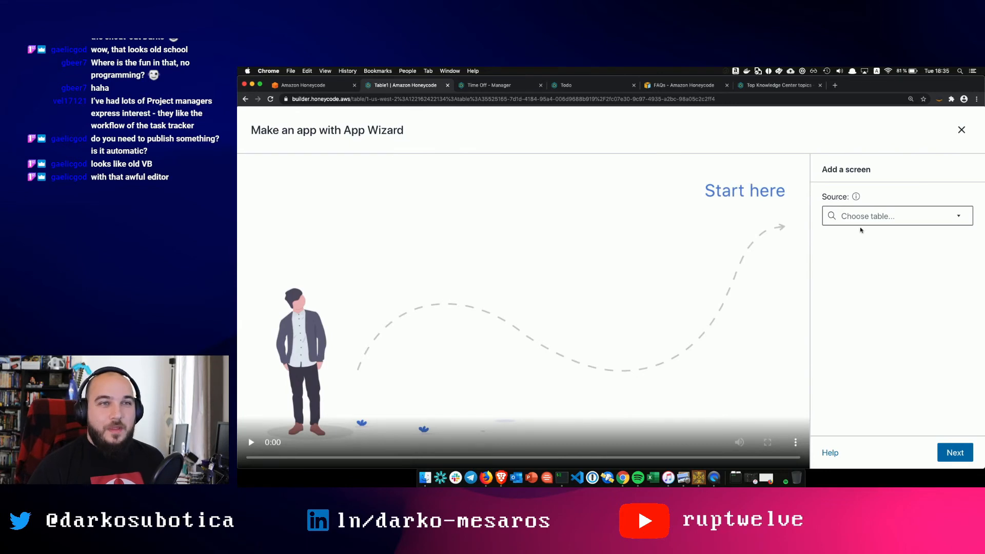
left_click(865, 220)
left_click(866, 240)
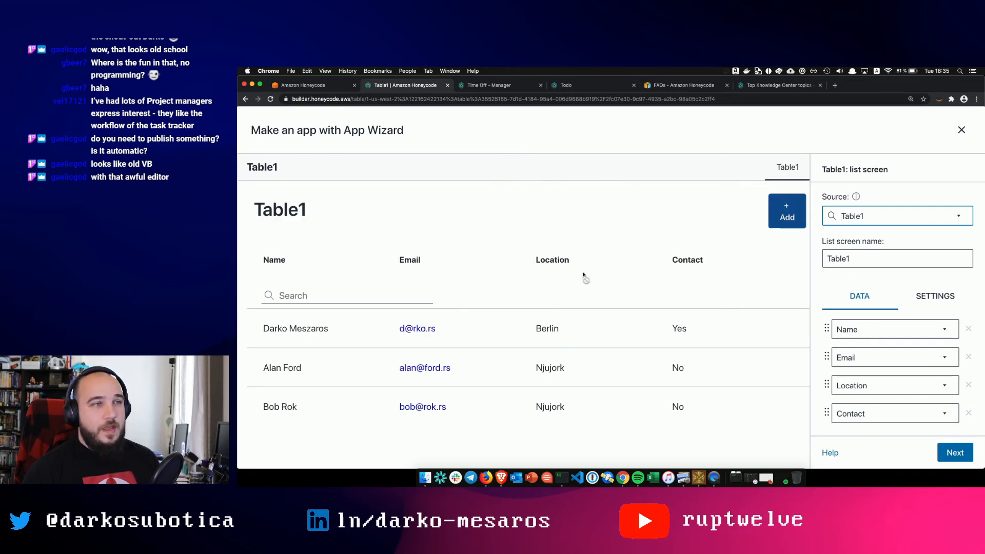
left_click(878, 217)
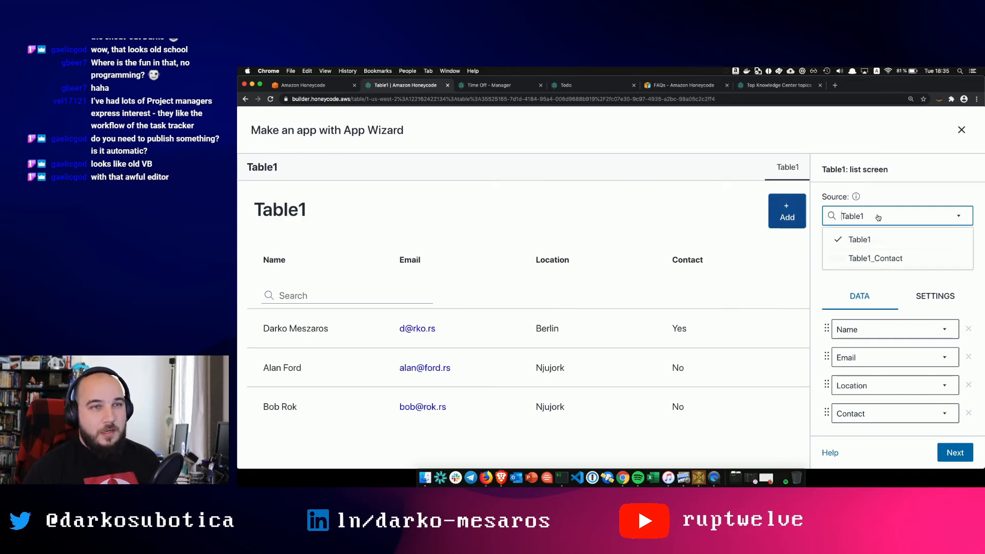
left_click(925, 197)
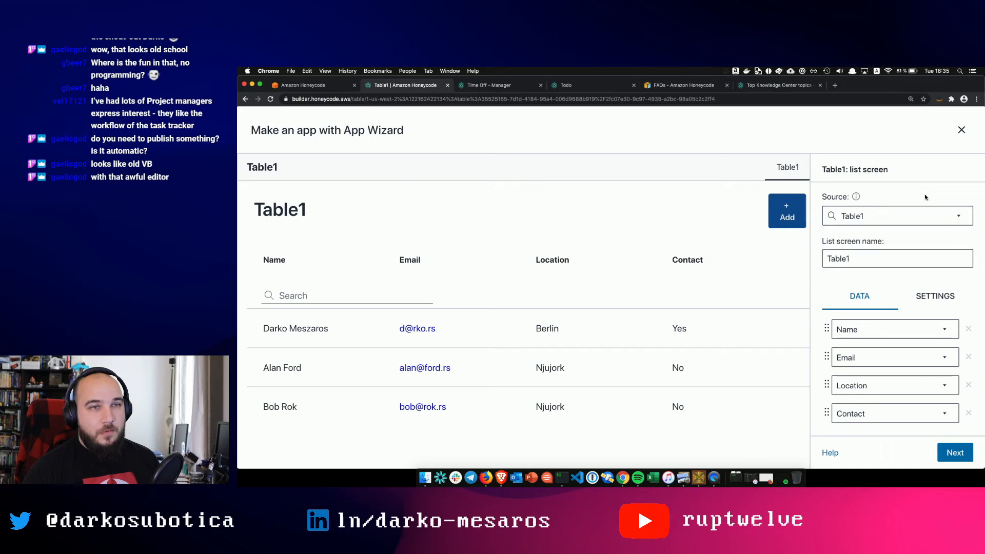
- Name the list screen 'Sign up sheet' and drop its Contact column
double_click(844, 258)
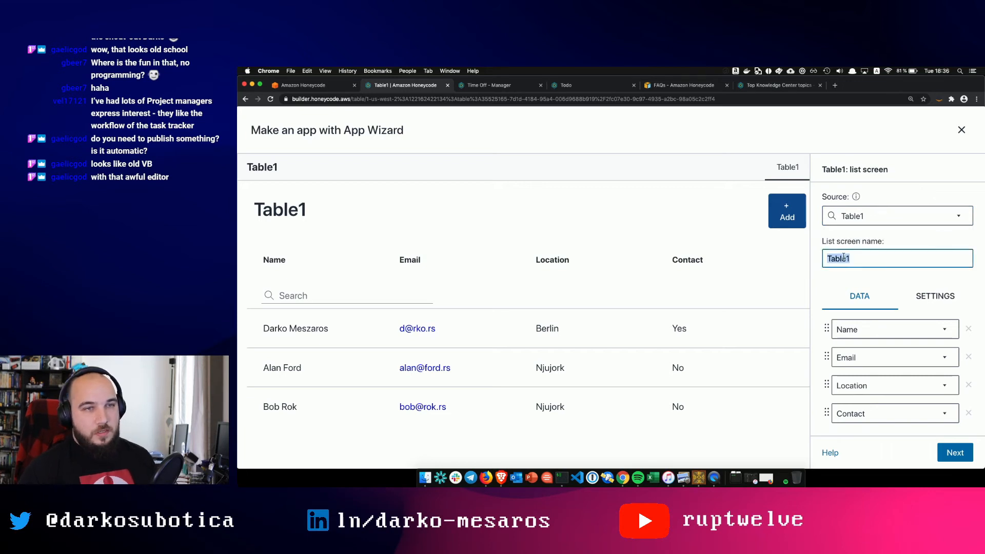
type("Re")
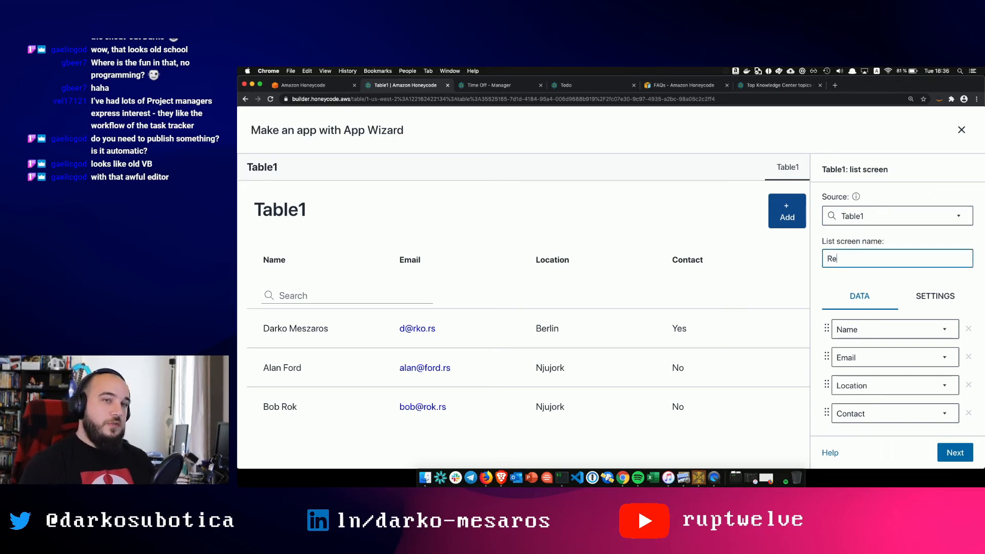
key("BackSpace")
key("BackSpace")
key("BackSpace")
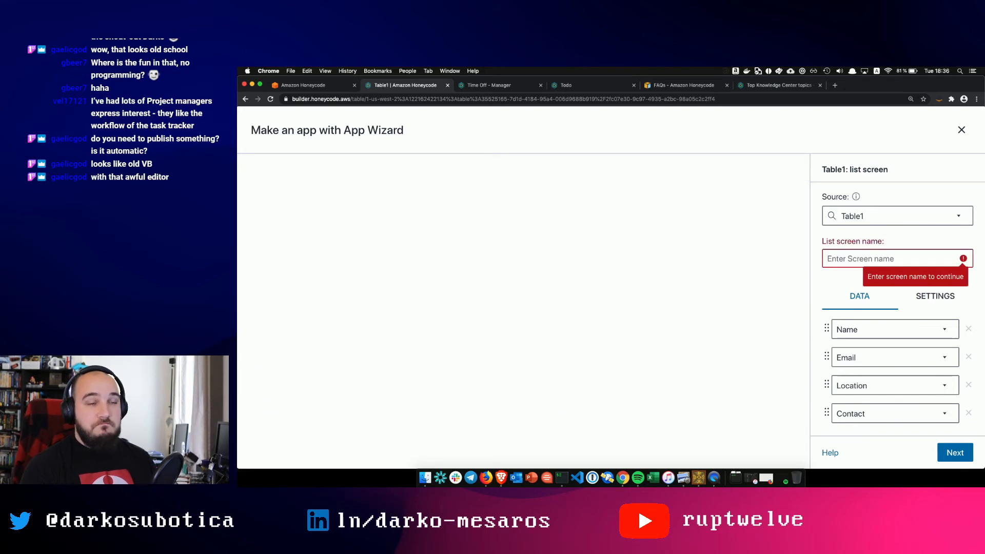
type("Sign up sheet")
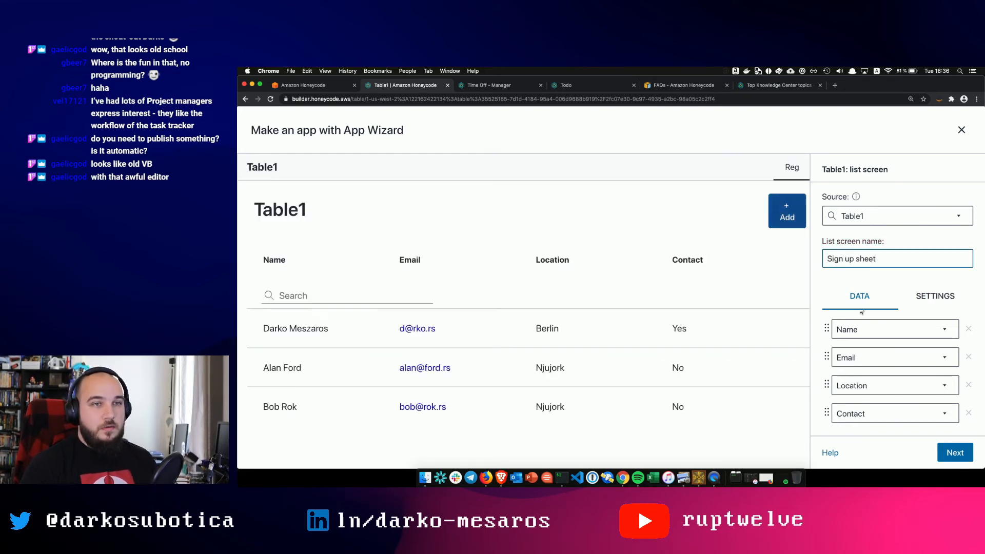
scroll(923, 310, "down", 1)
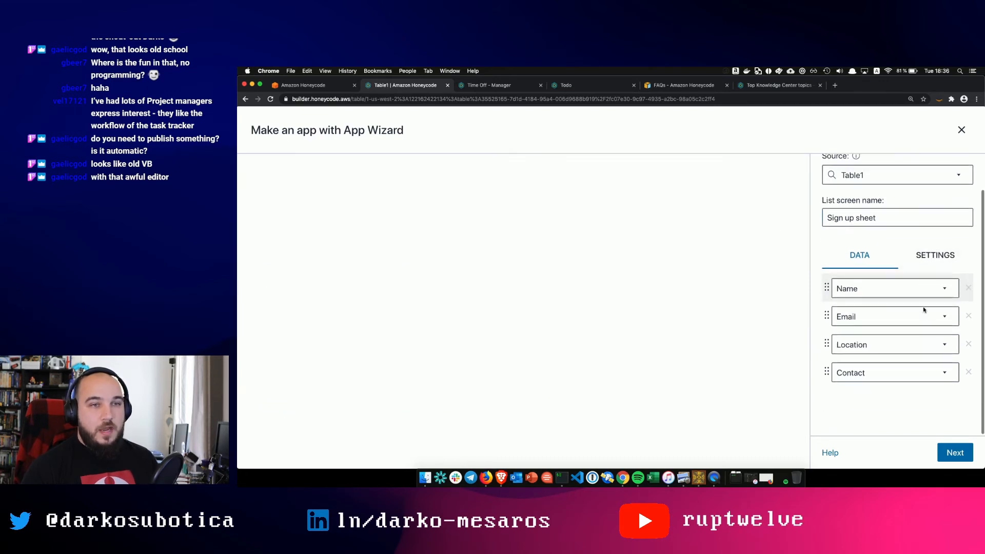
scroll(925, 311, "up", 1)
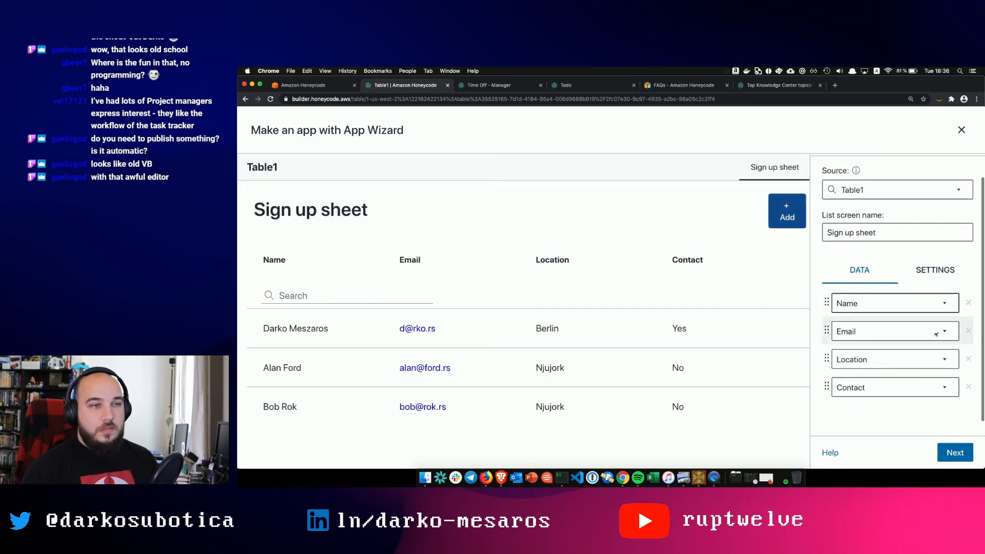
left_click(968, 387)
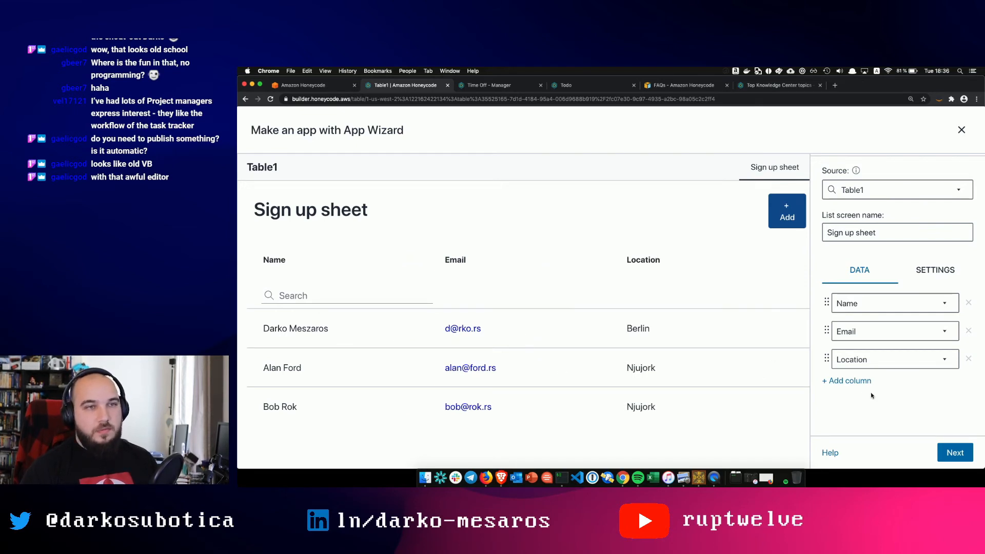
left_click(955, 452)
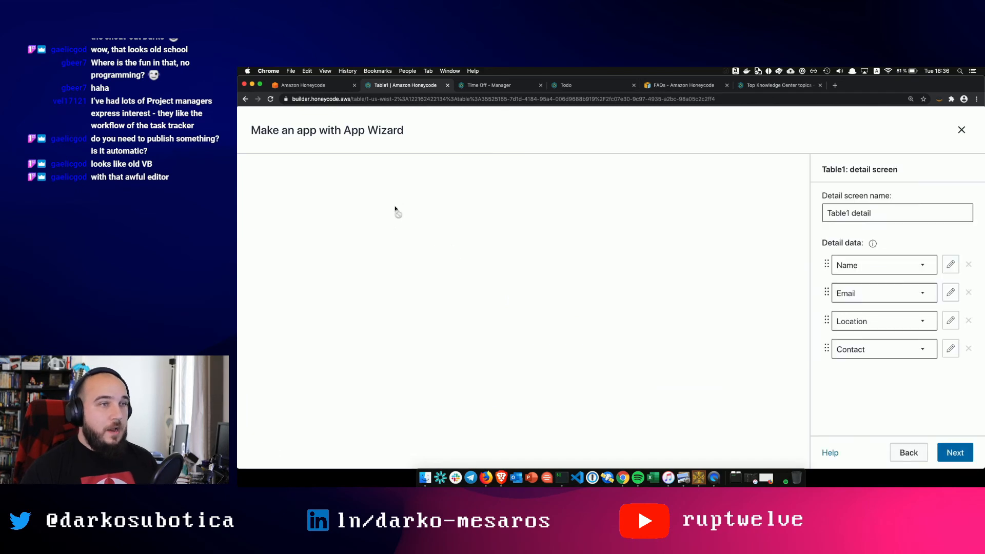
- Rename the detail screen from 'Table1 detail' to 'Registration Detail' and proceed to the form screen
left_click(871, 211)
double_click(872, 212)
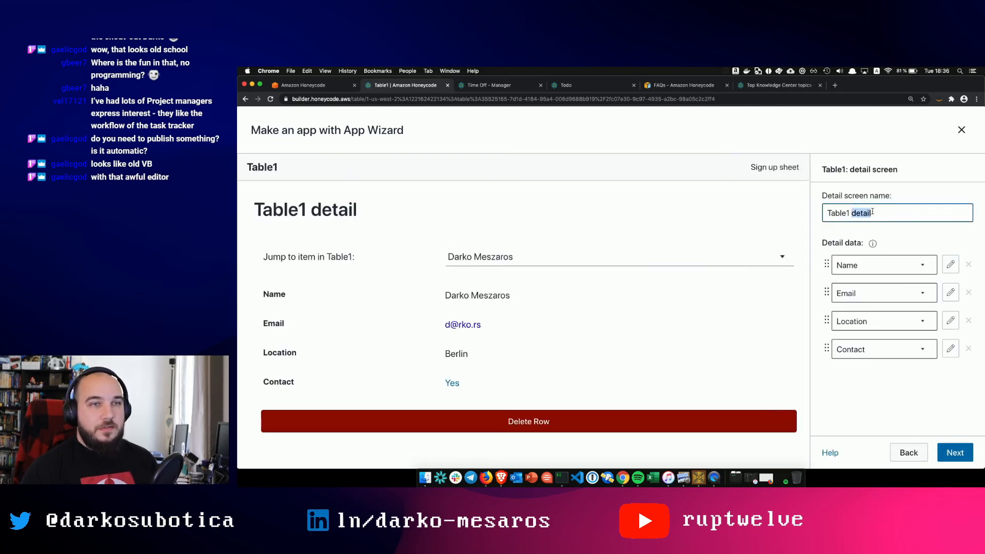
triple_click(872, 212)
key("BackSpace")
type("Reg")
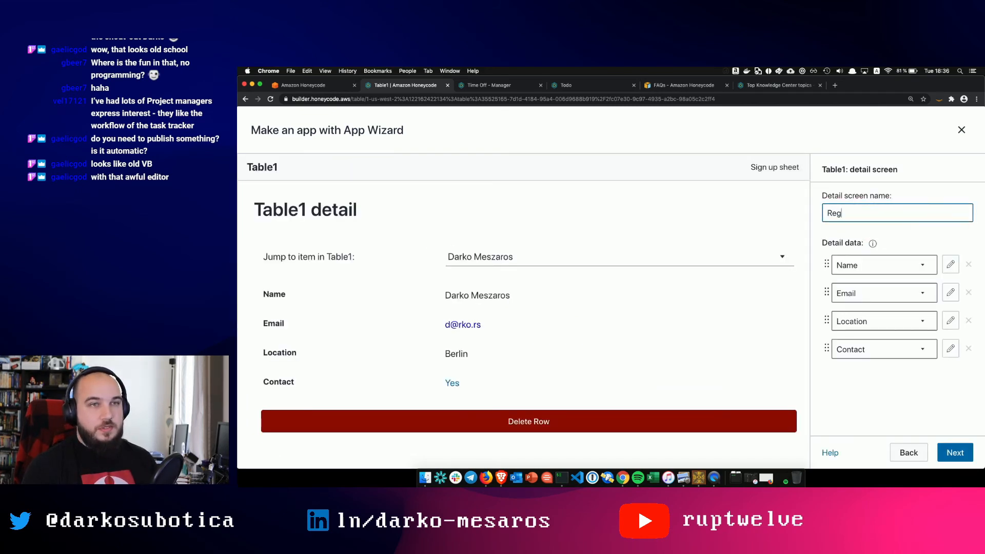
type("istration Detail")
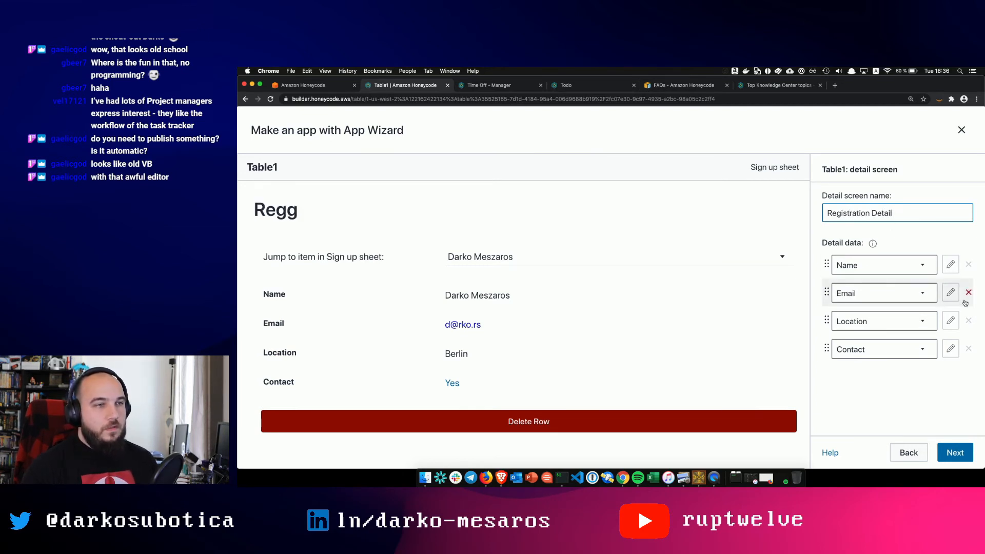
left_click(955, 451)
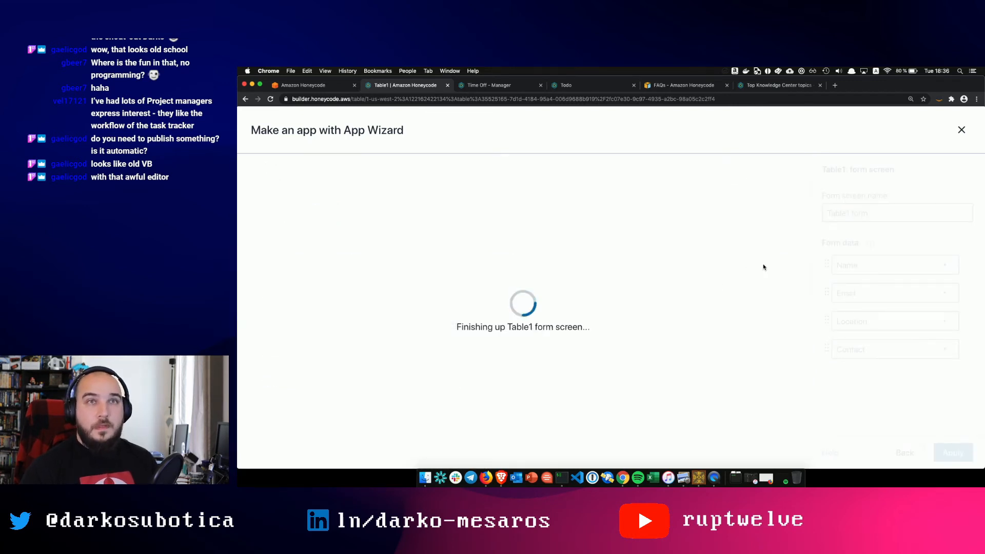
- Rename the form screen to 'Sign Up', dismiss the two error toasts, and apply the screens
double_click(880, 210)
left_click(880, 210)
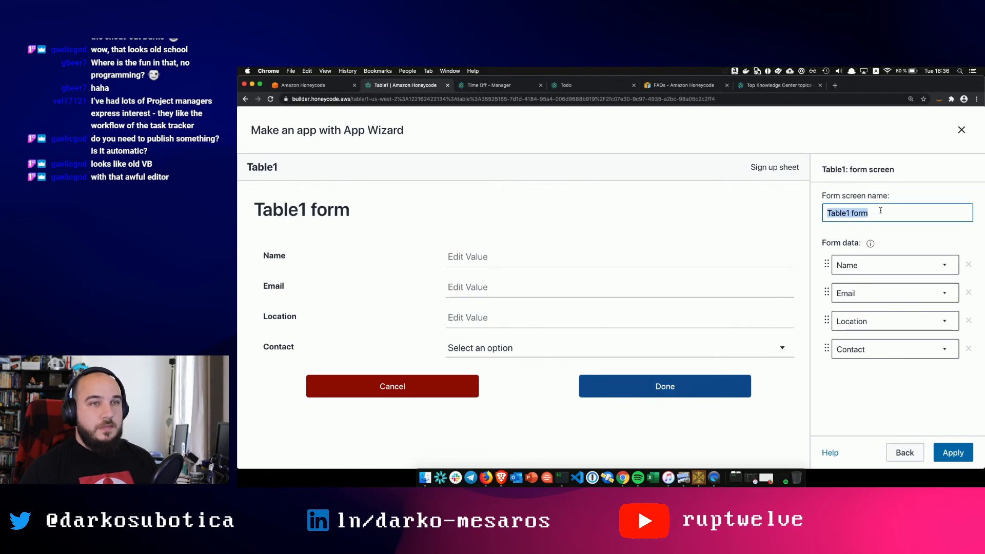
type("Sig")
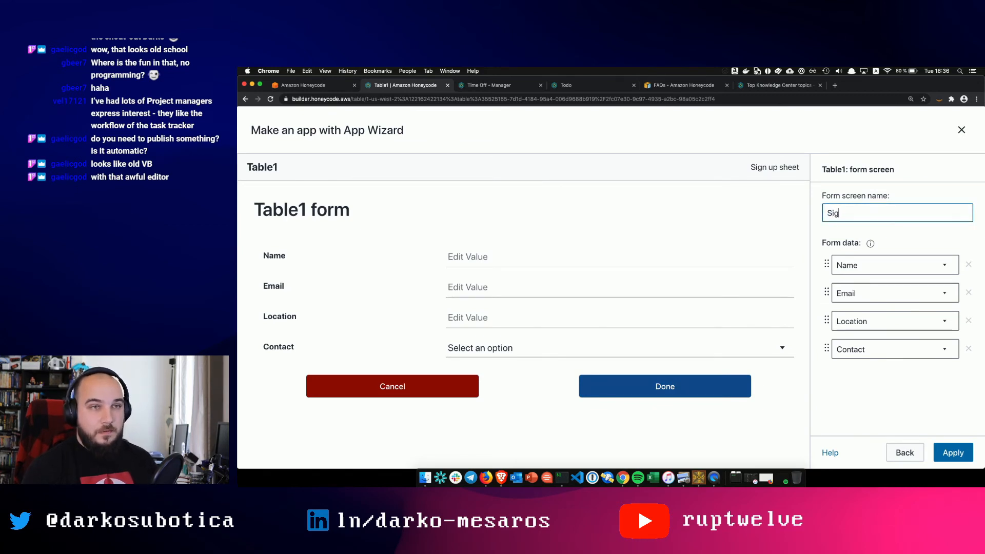
type("n Up")
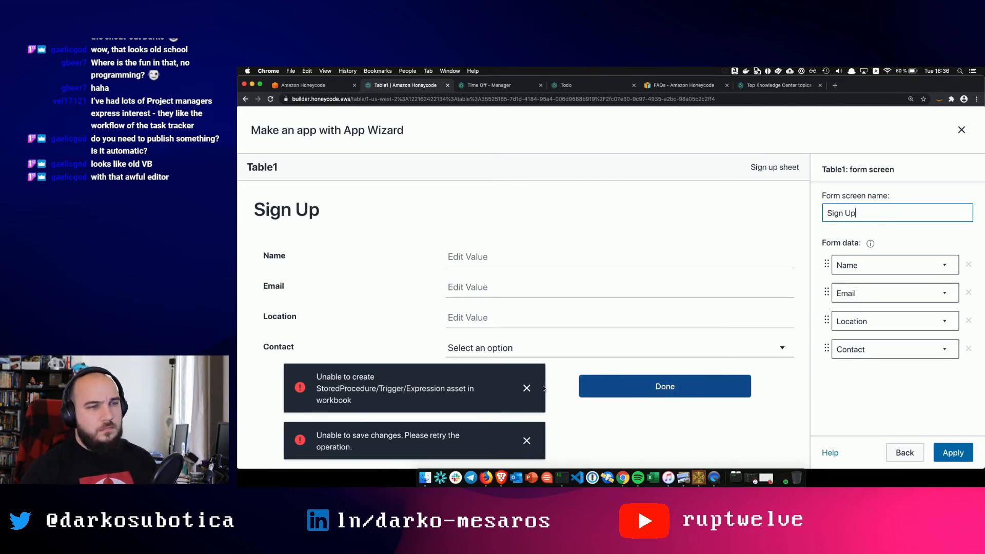
left_click(526, 389)
left_click(526, 441)
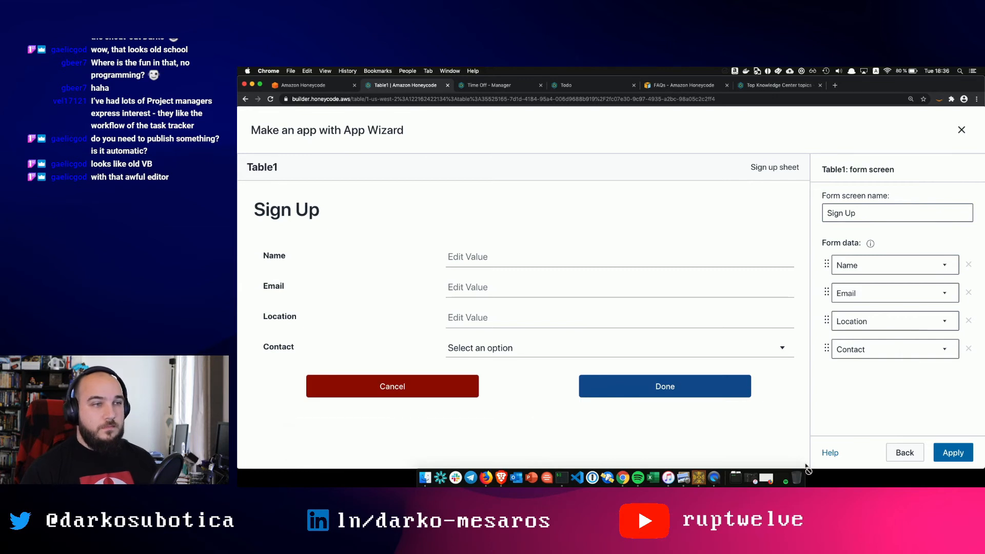
left_click(952, 452)
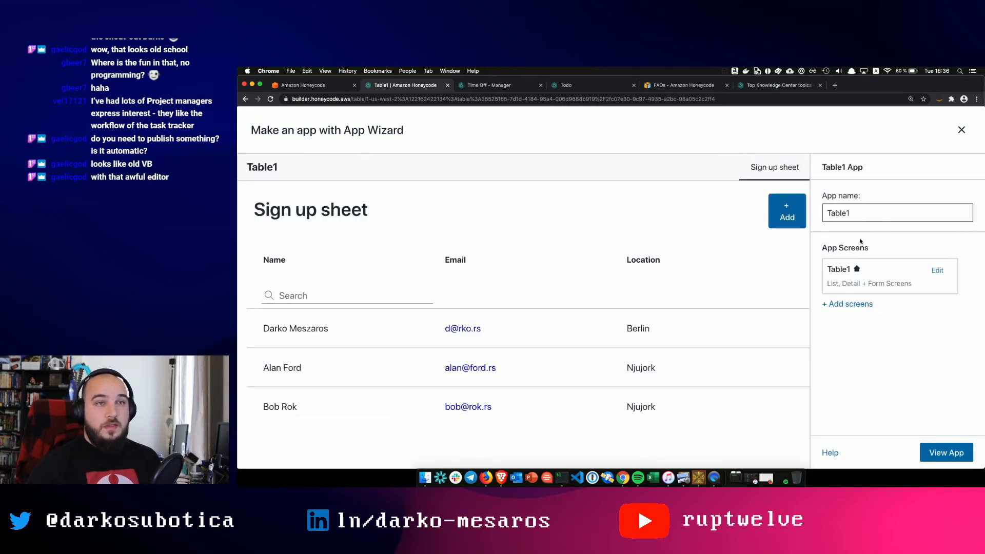
- Name the app 'Sign Me Up' and launch it
double_click(847, 212)
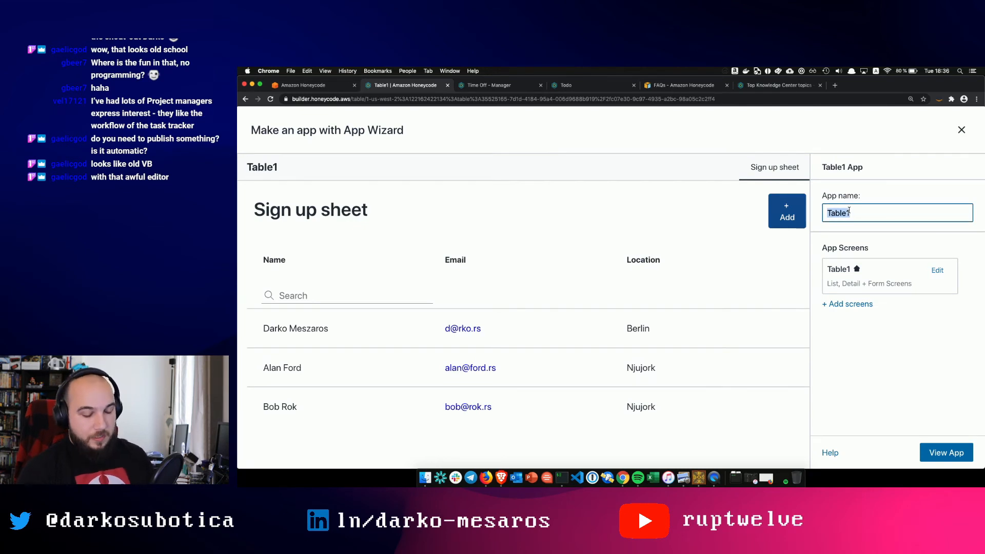
type("Signme")
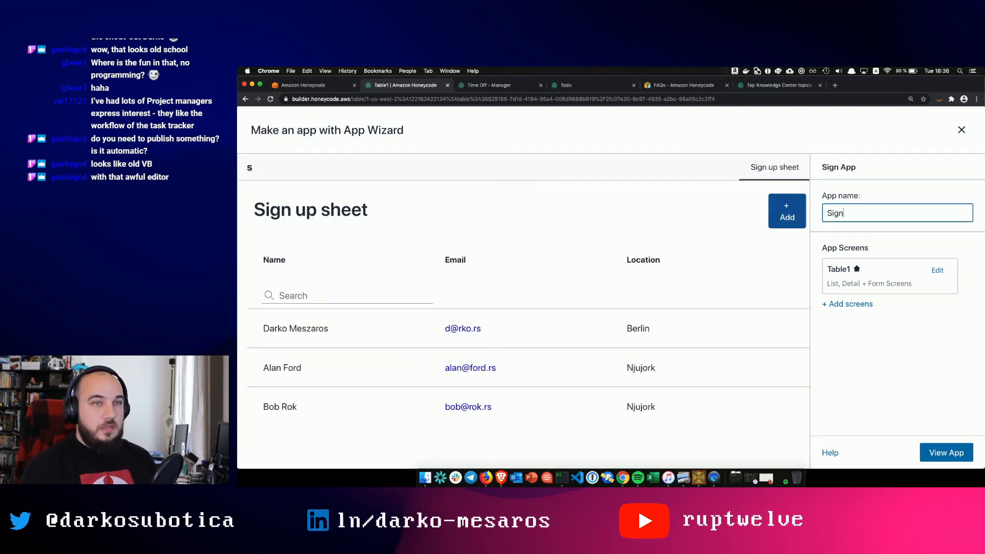
key("BackSpace")
key("BackSpace")
key("BackSpace")
type("Me Up")
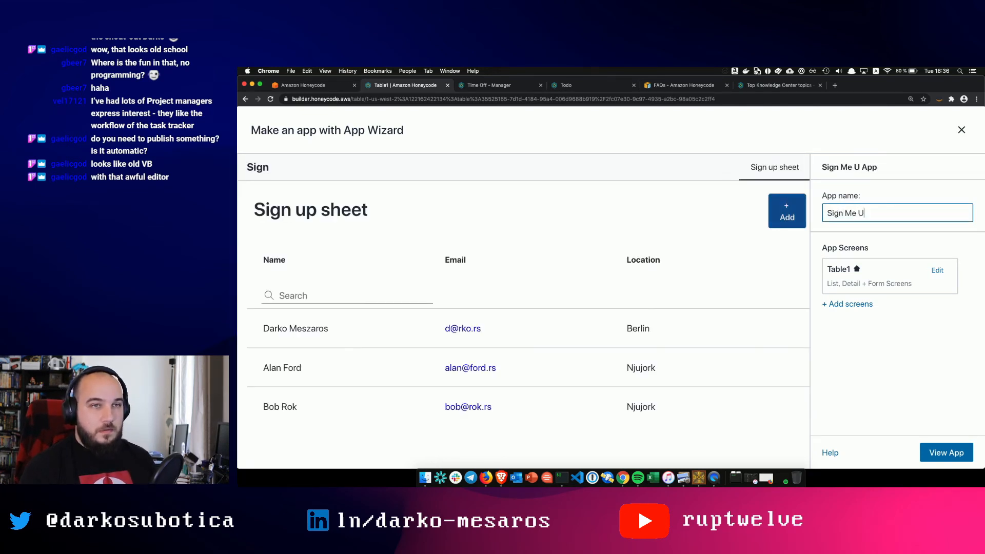
left_click(942, 449)
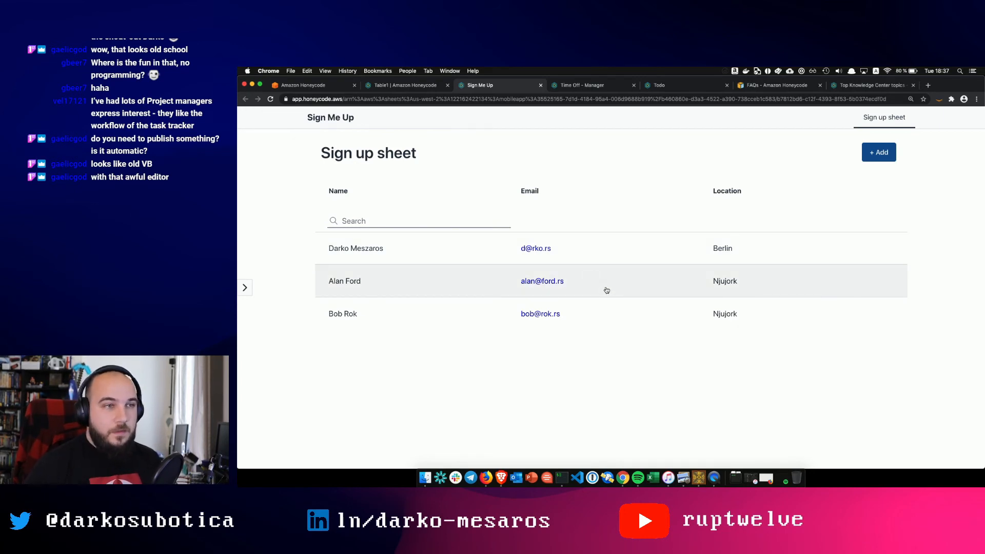
- Open the Berlin entry's Registration Detail page, then return to the Sign up sheet
left_click(404, 250)
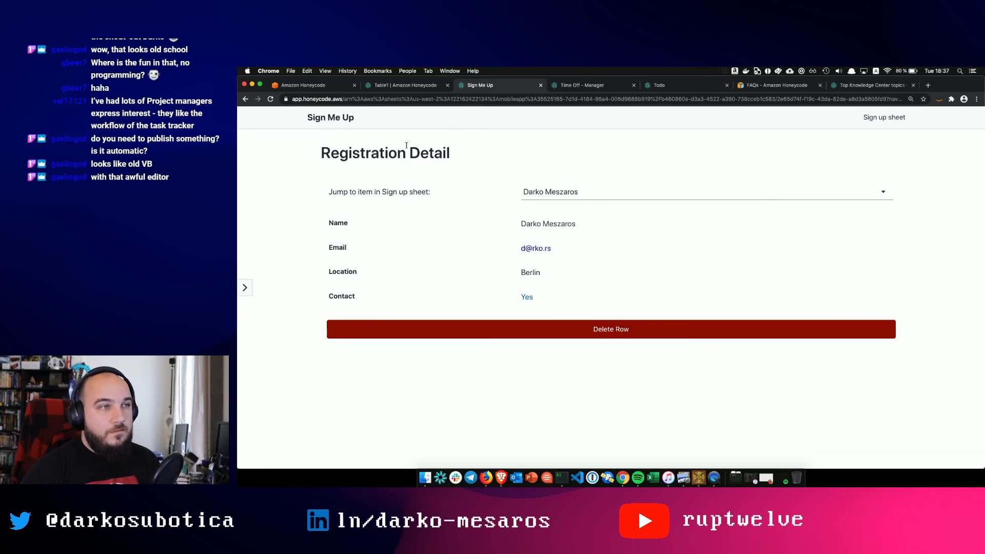
left_click(340, 123)
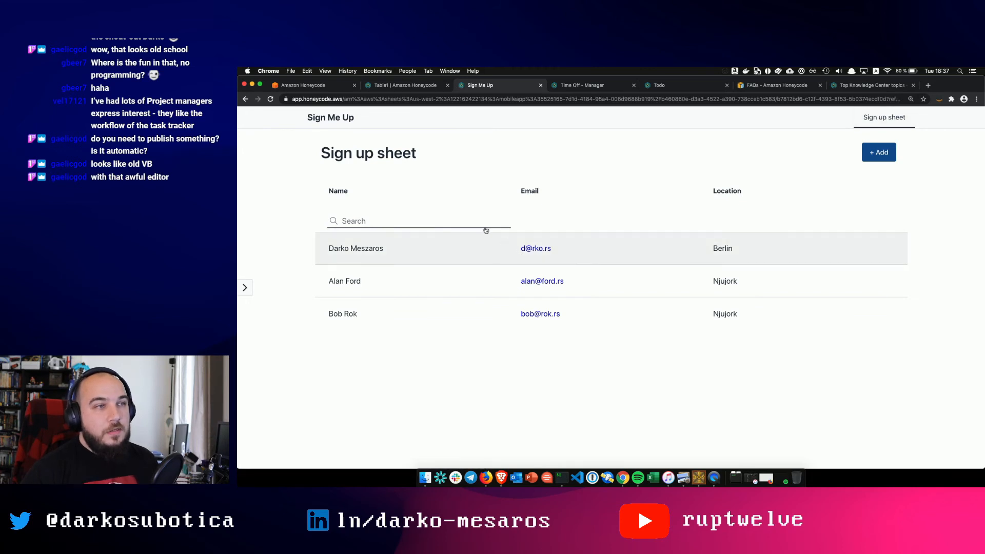
- Start a new sign-up and enter the person's name, e-mail address and location UK
left_click(878, 152)
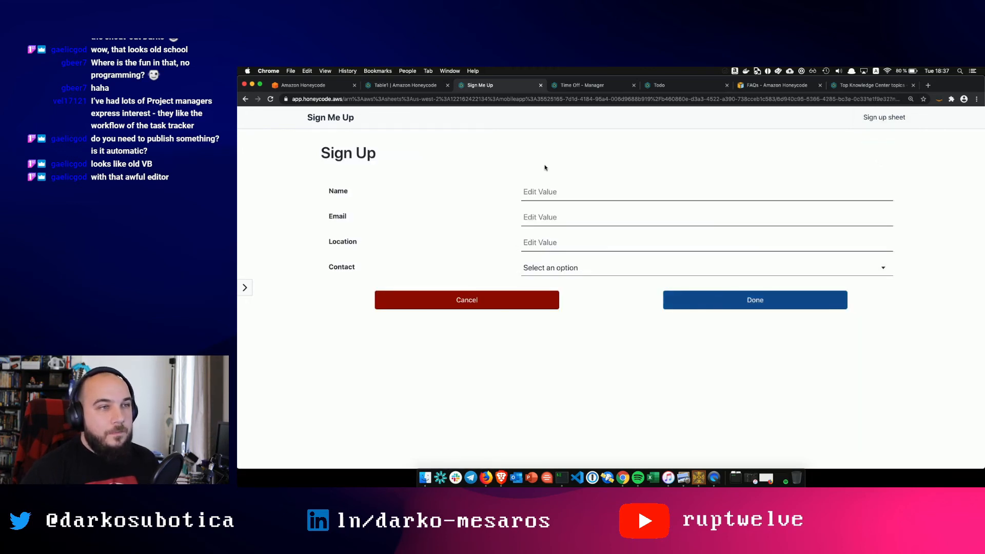
left_click(559, 190)
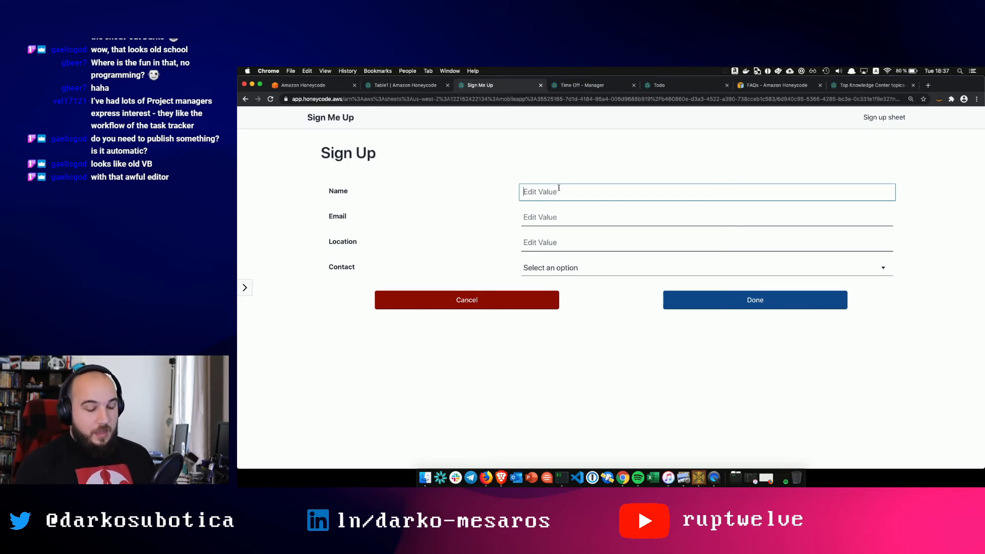
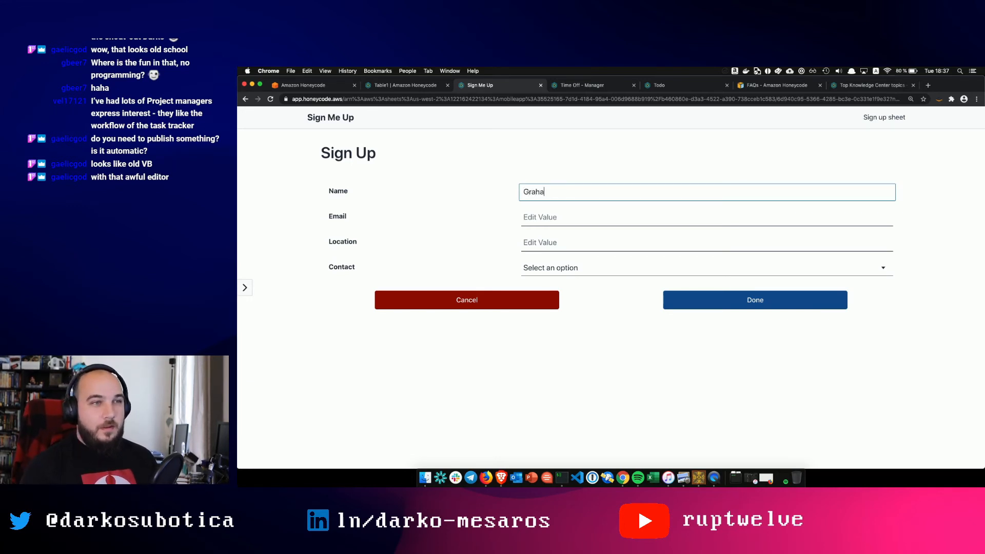
key("Tab")
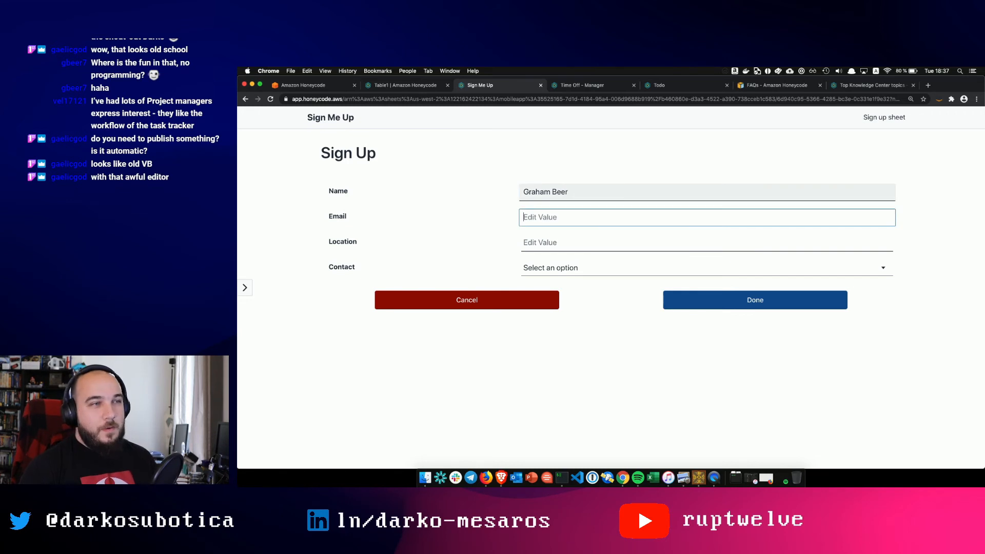
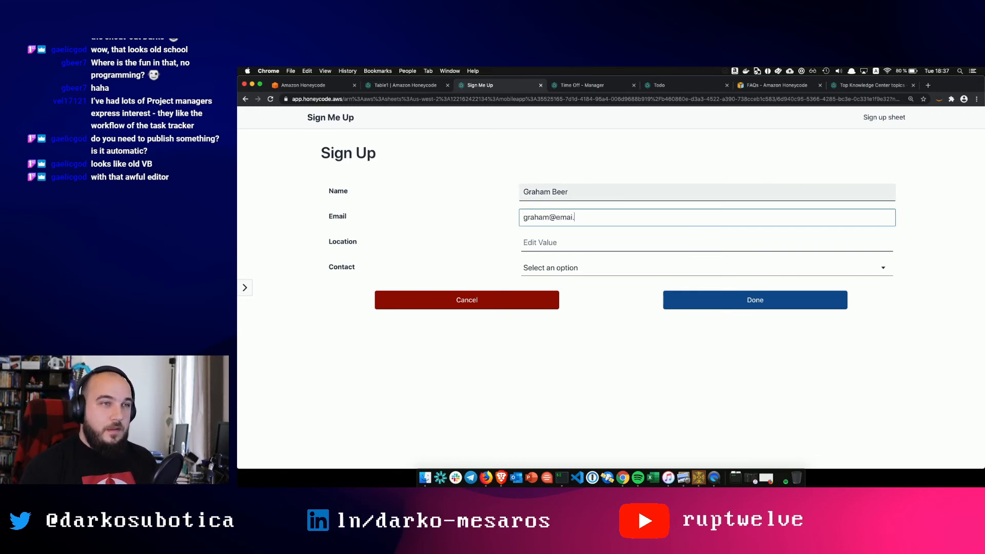
key("Tab")
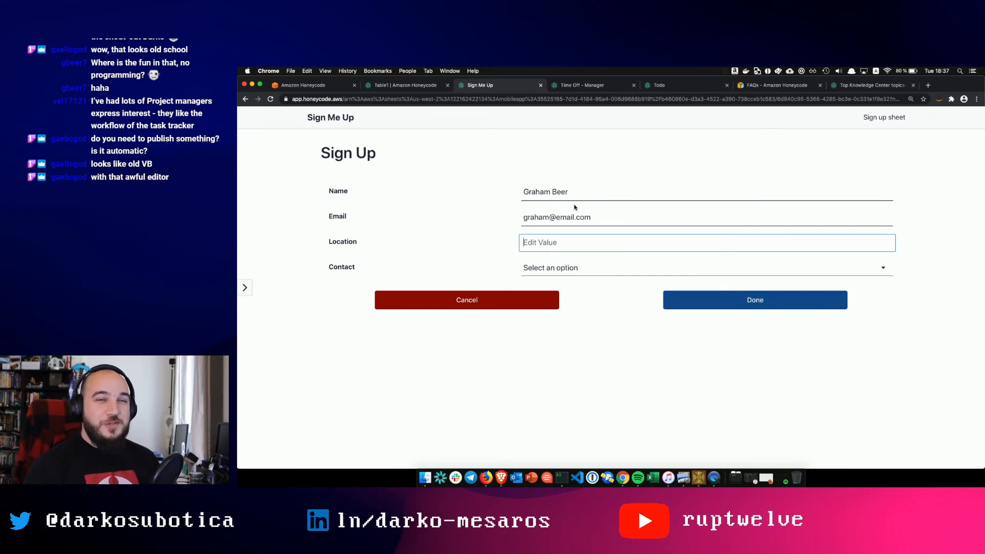
type("UK")
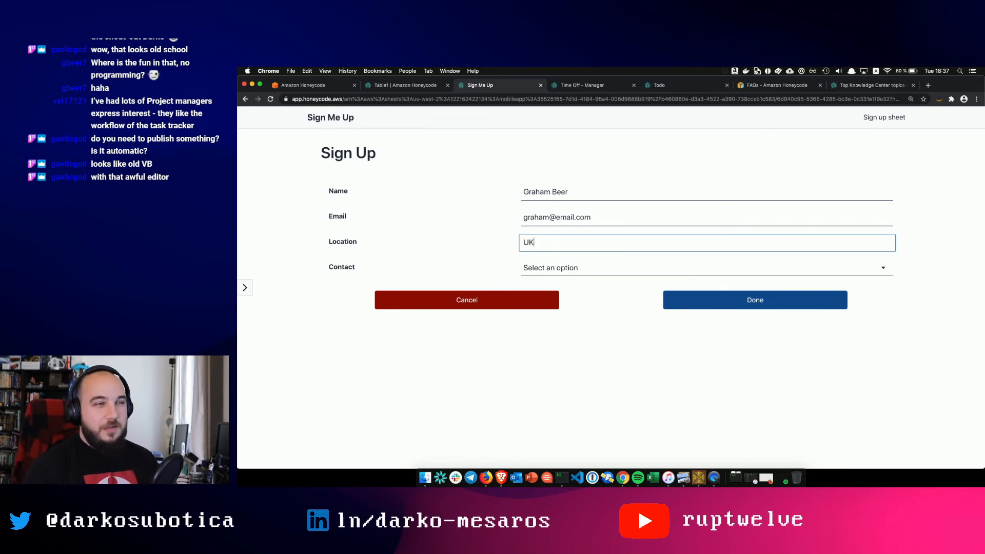
key("Tab")
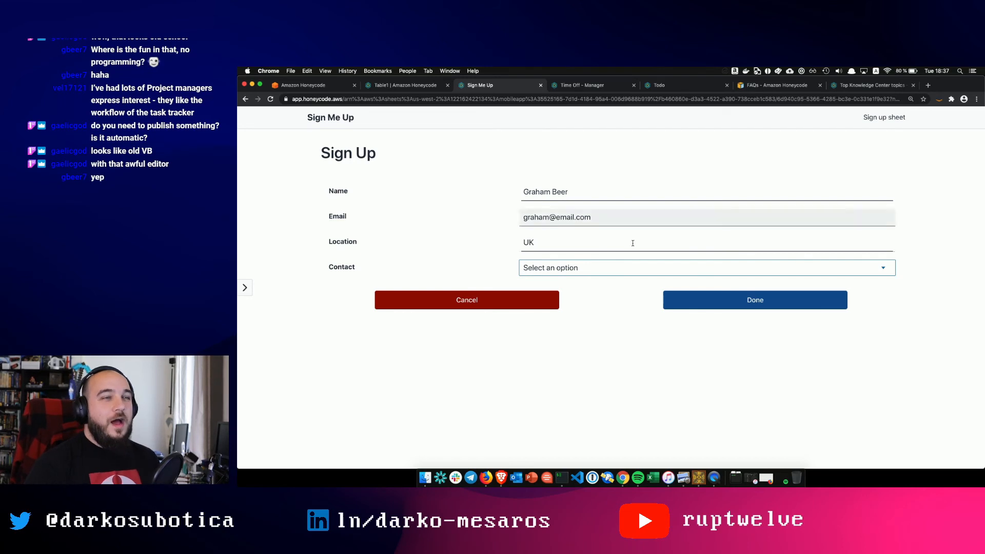
- Set Contact to No, change the location to Southampton, and submit the entry
left_click(699, 272)
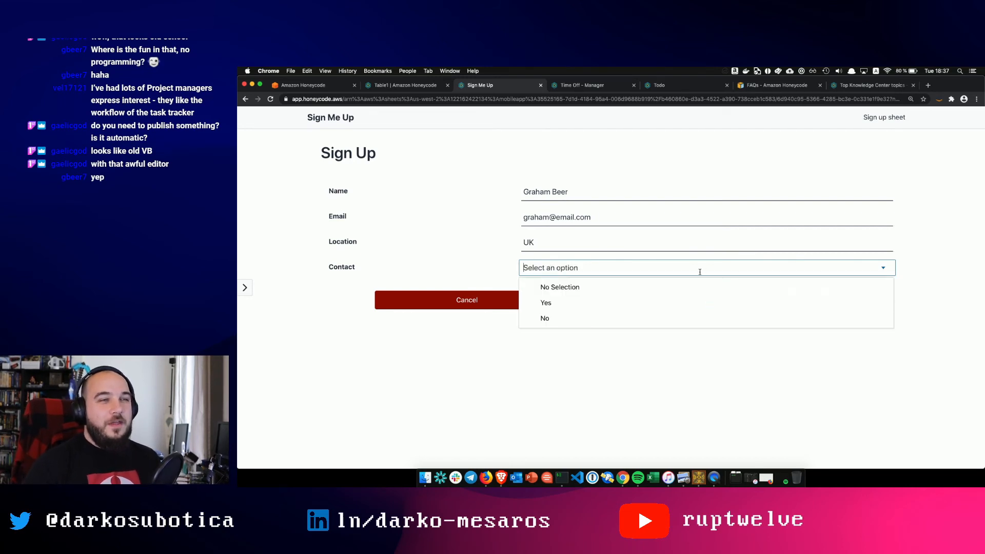
left_click(585, 317)
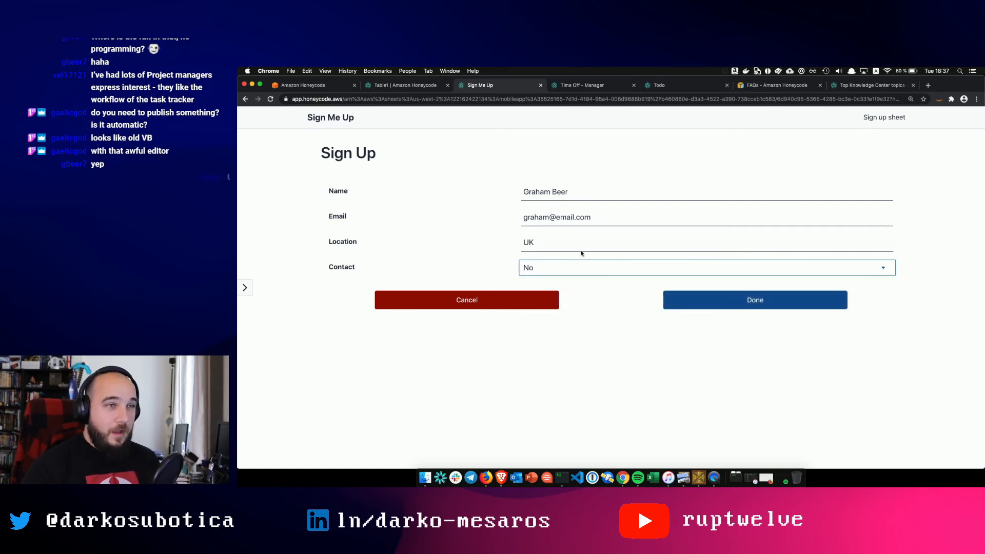
double_click(553, 240)
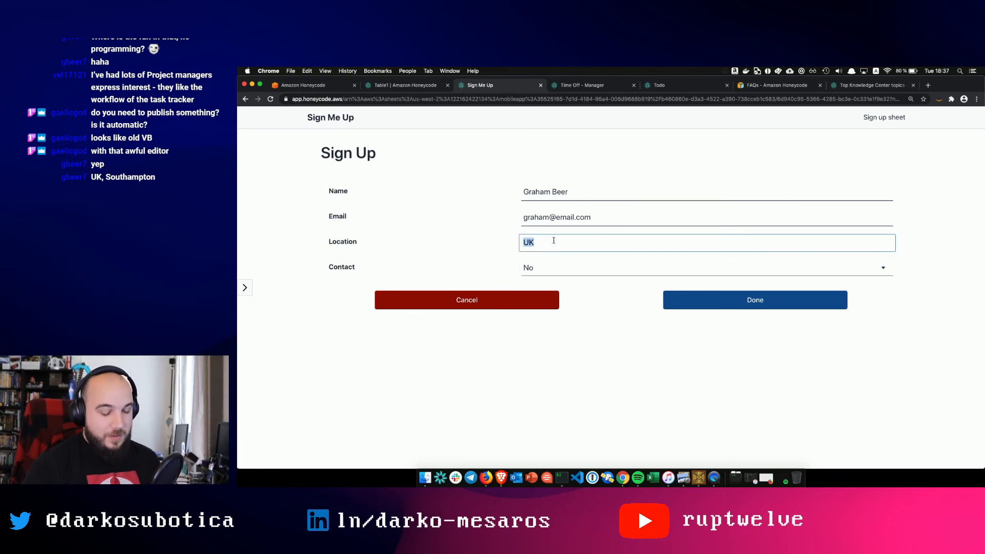
type("Southampton")
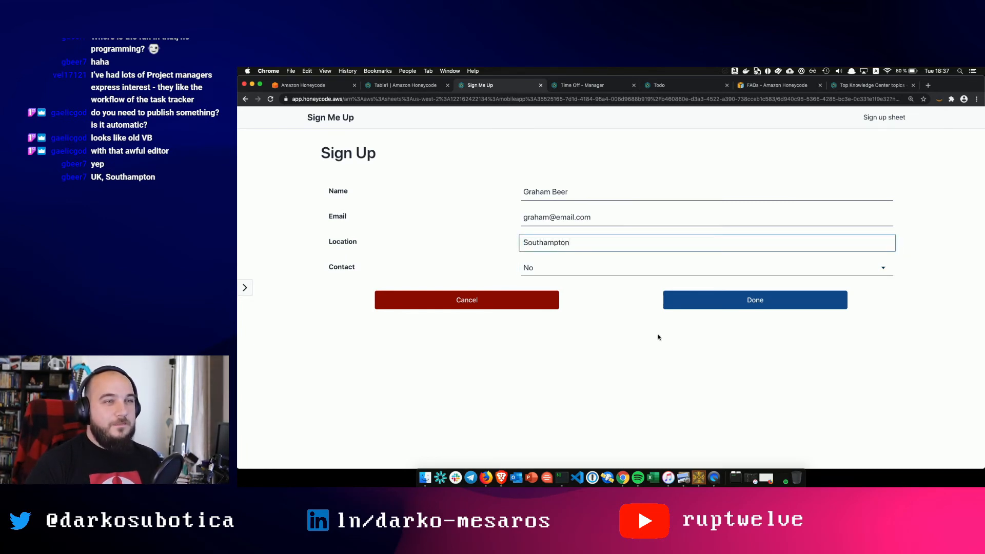
left_click(659, 337)
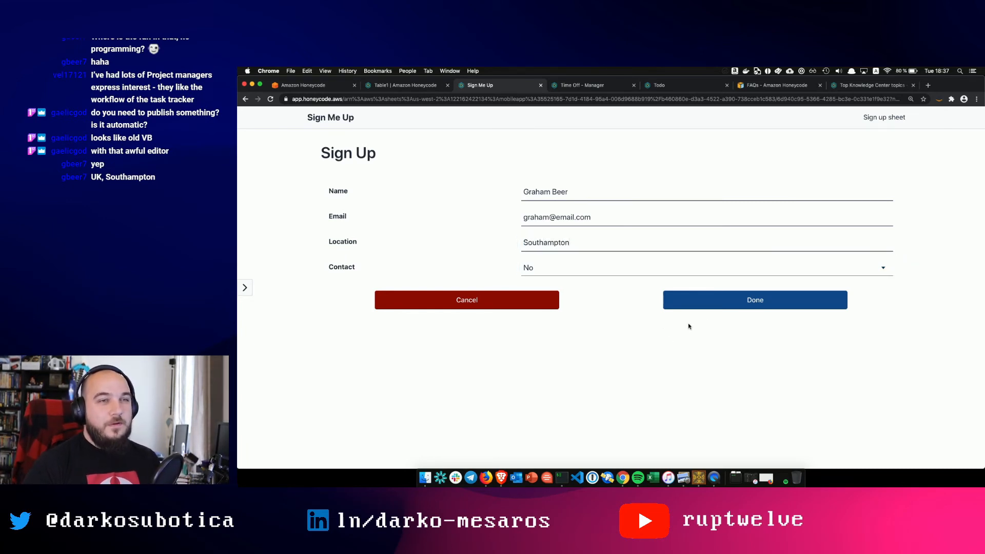
left_click(717, 306)
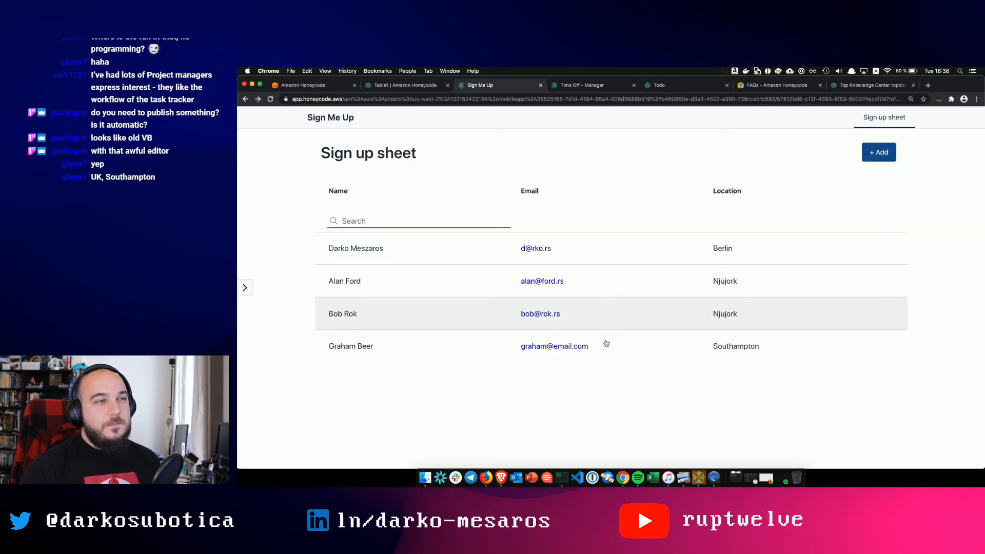
- View the Southampton sign-up's details, then compare the Sign Me Up list with Table1's new row 5
left_click(647, 355)
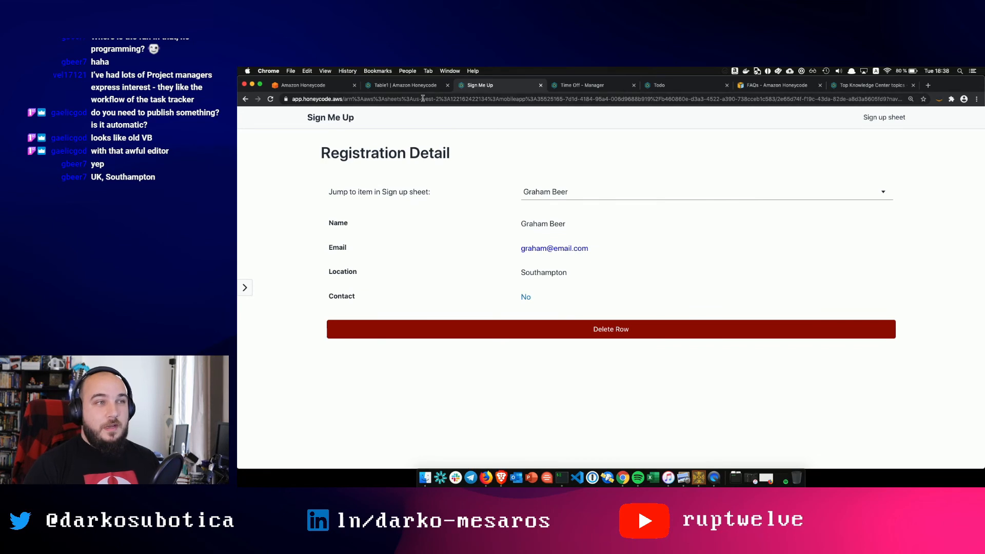
left_click(323, 117)
left_click(413, 88)
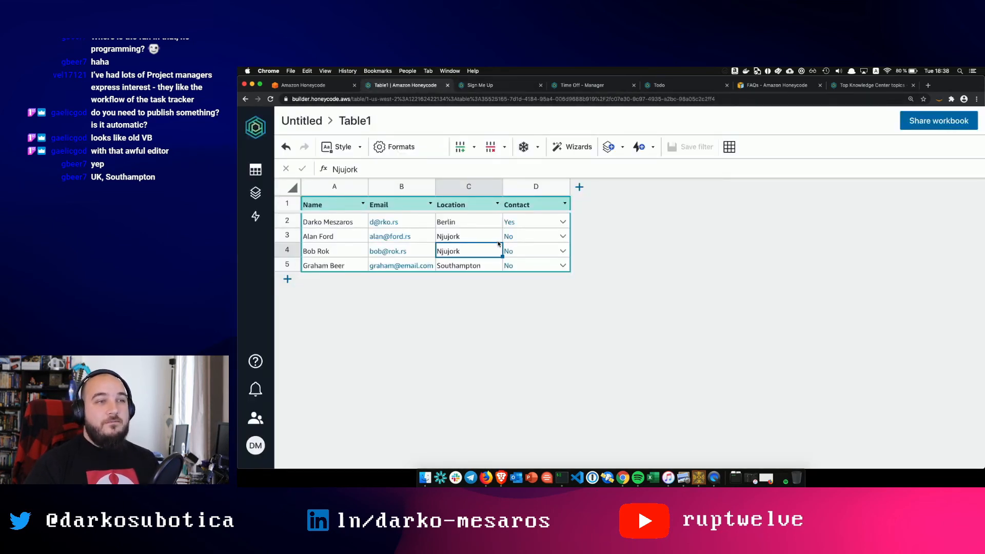
left_click(503, 84)
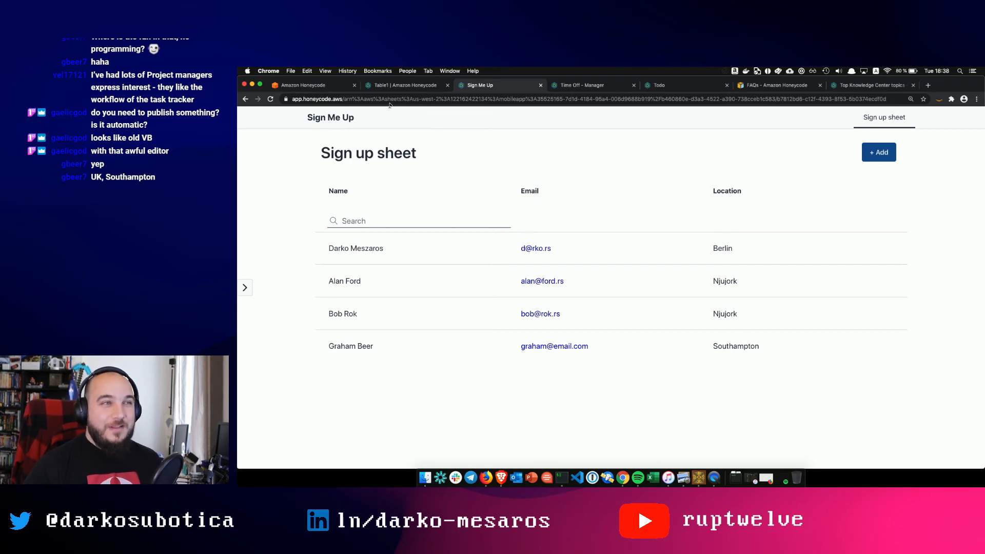
left_click(411, 87)
left_click(487, 86)
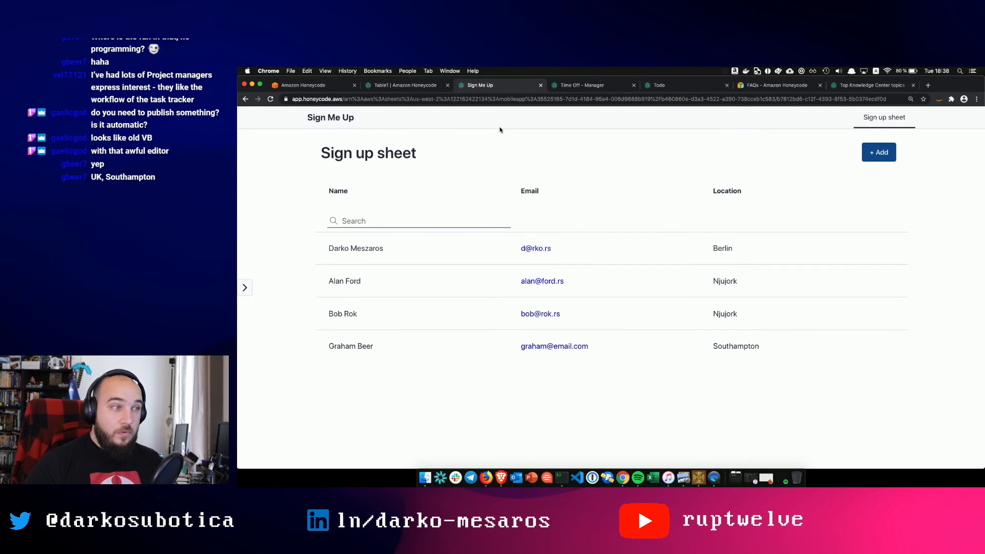
left_click(386, 85)
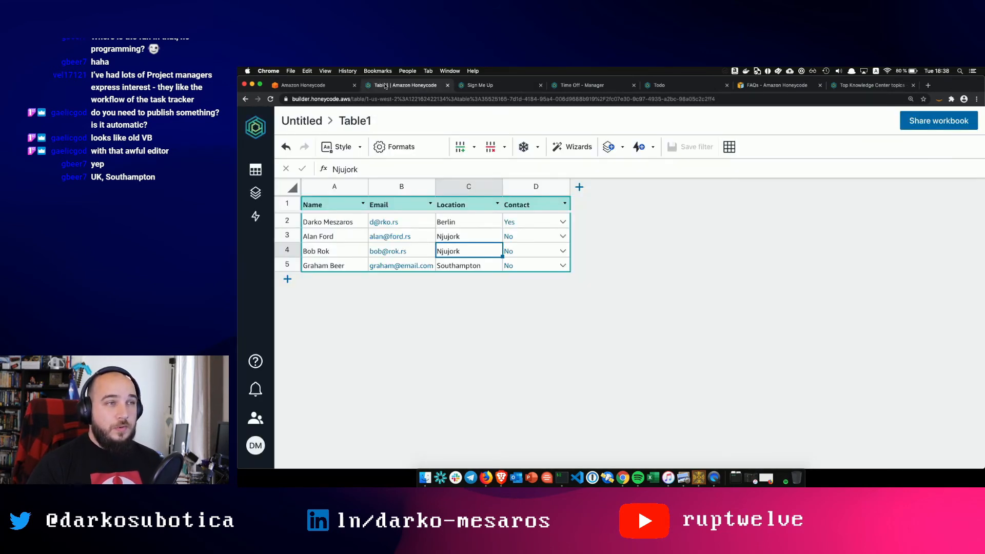
left_click(490, 86)
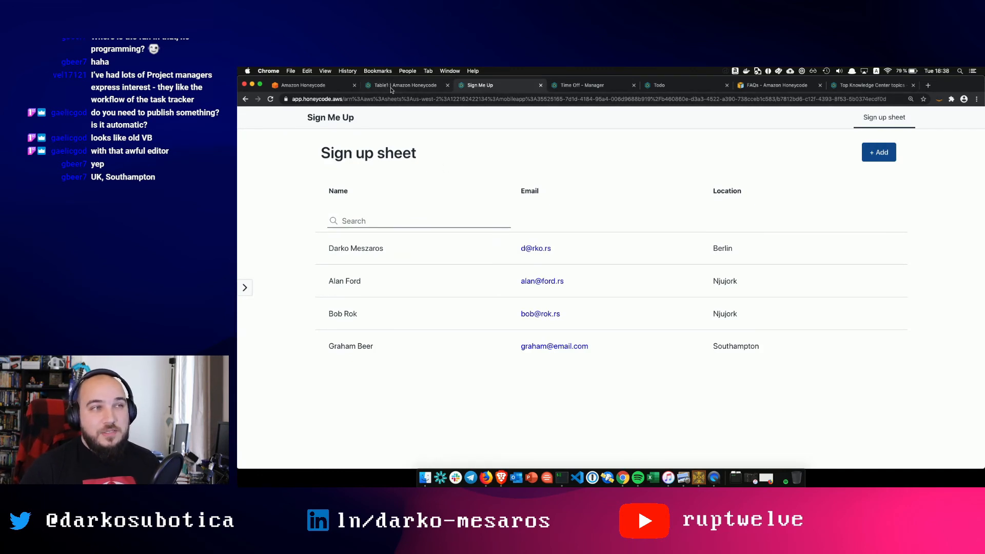
left_click(391, 88)
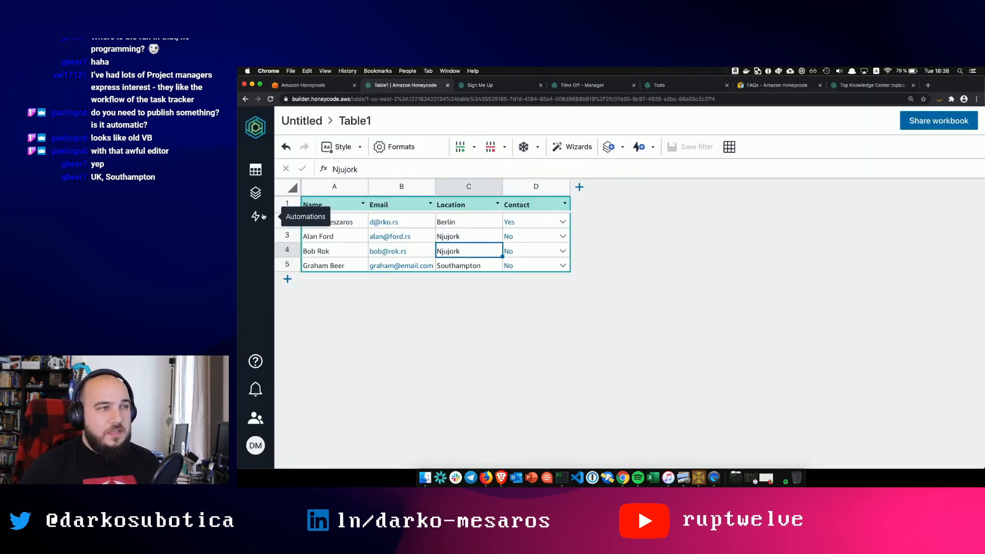
- Create a new automation triggered when a row is added to Table1
left_click(256, 216)
left_click(404, 191)
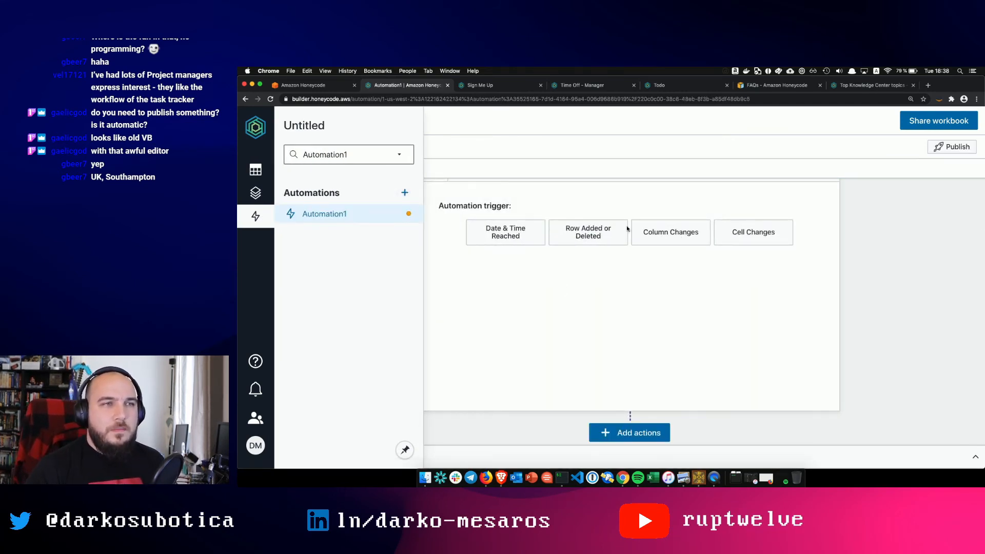
left_click(595, 244)
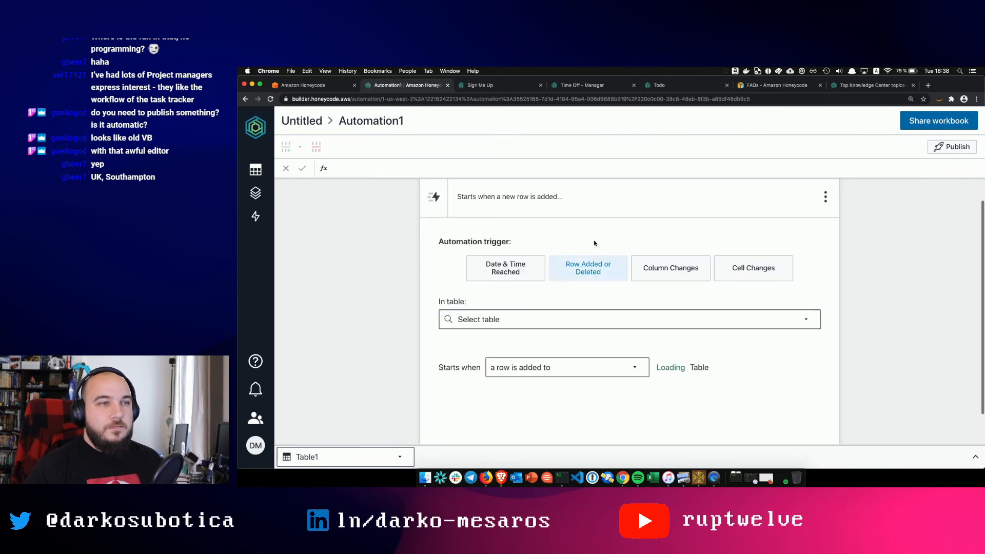
left_click(534, 316)
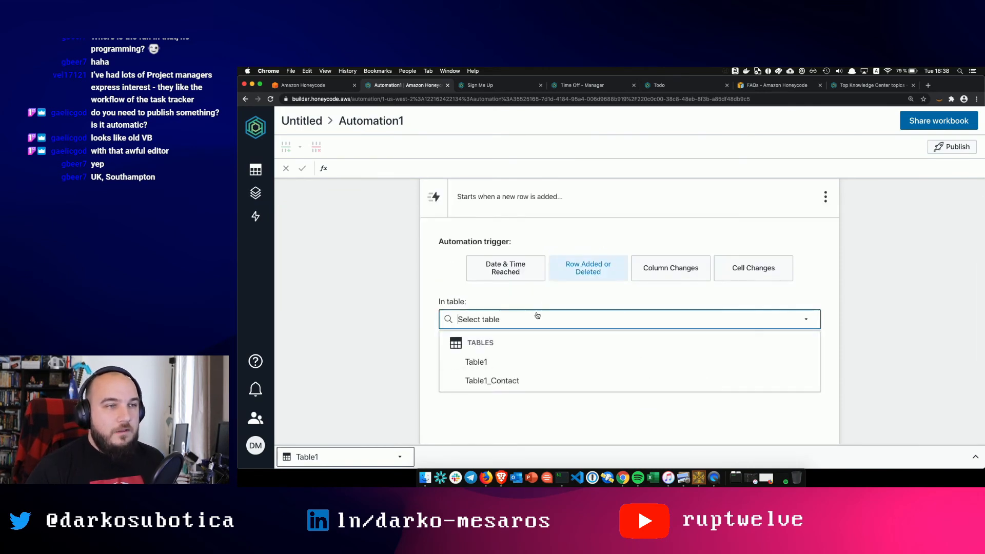
left_click(496, 361)
left_click(551, 370)
left_click(627, 334)
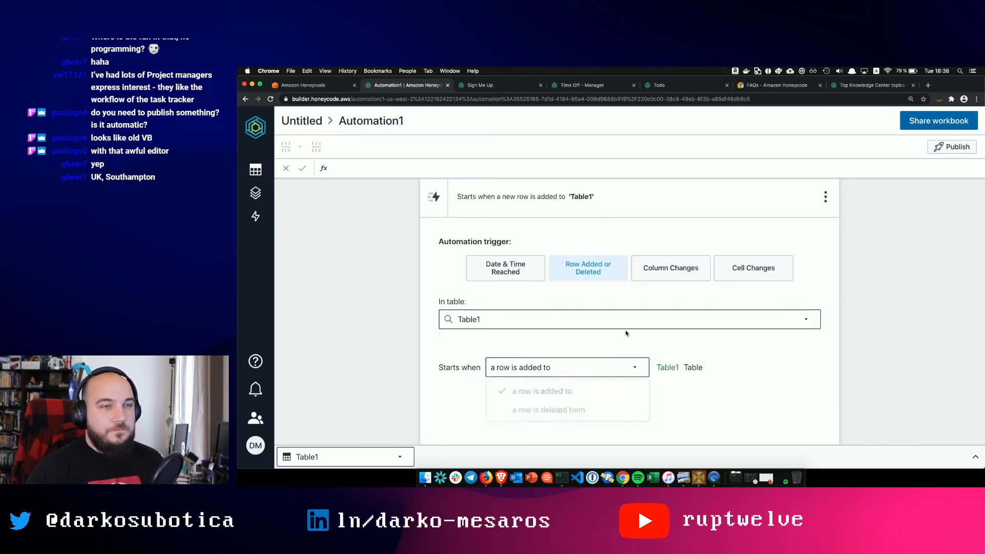
scroll(711, 352, "down", 2)
- Add a Notify email action, entering a recipient e-mail address
left_click(661, 440)
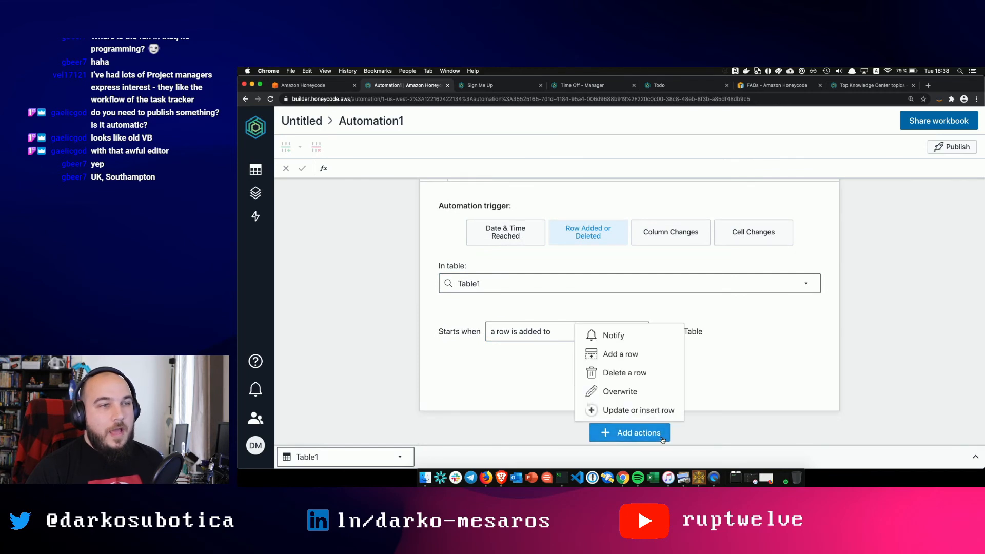
left_click(634, 336)
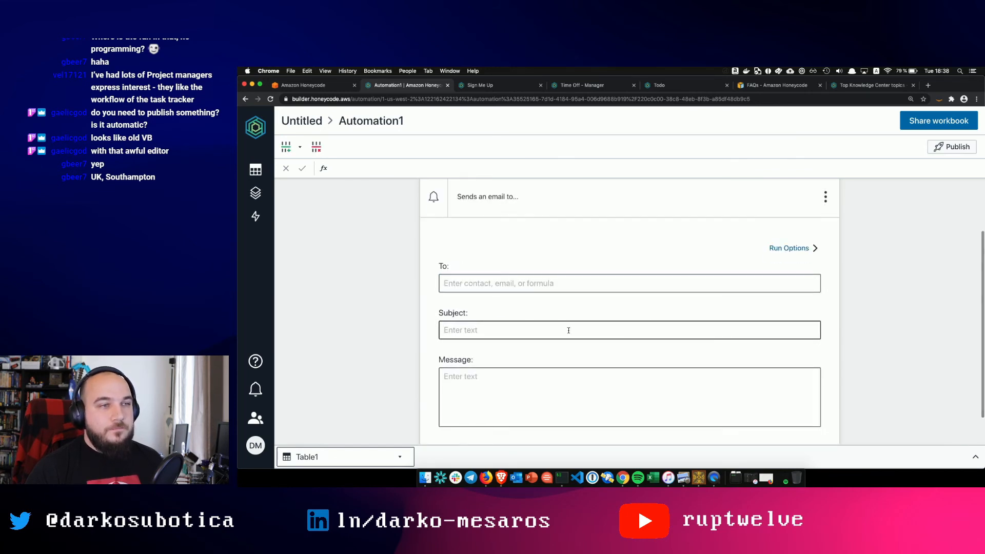
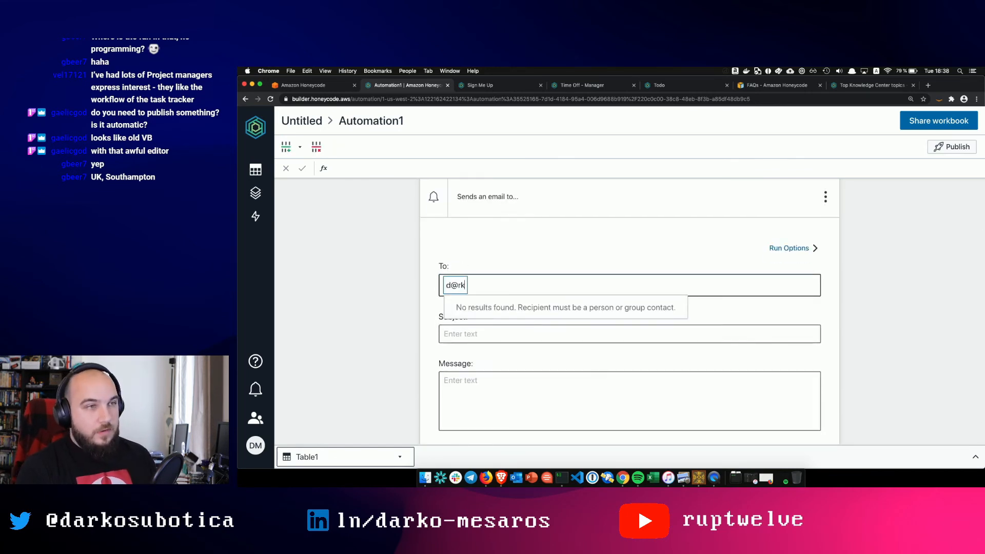
left_click(393, 308)
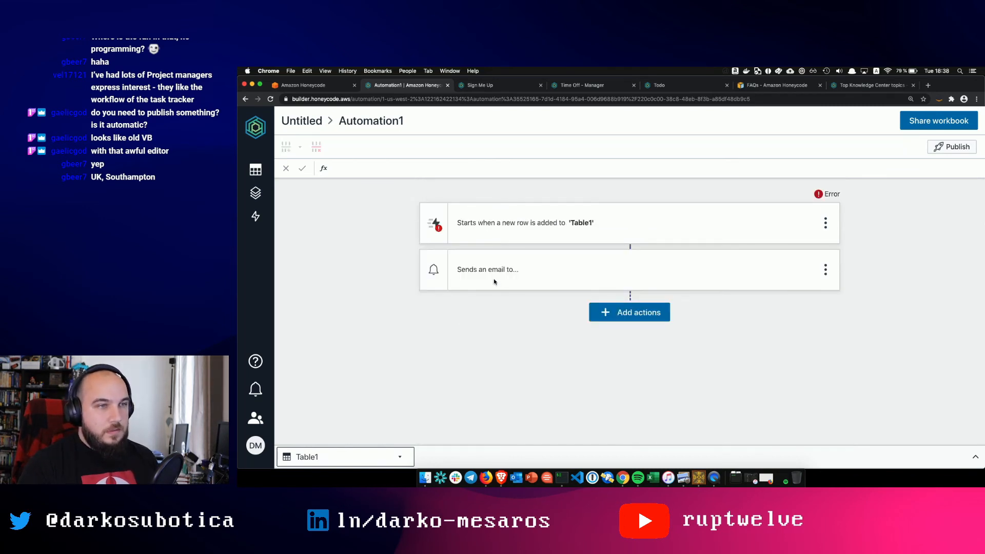
- Set Automation1's trigger to Row Added or Deleted on Table1, firing when a row is added
left_click(439, 231)
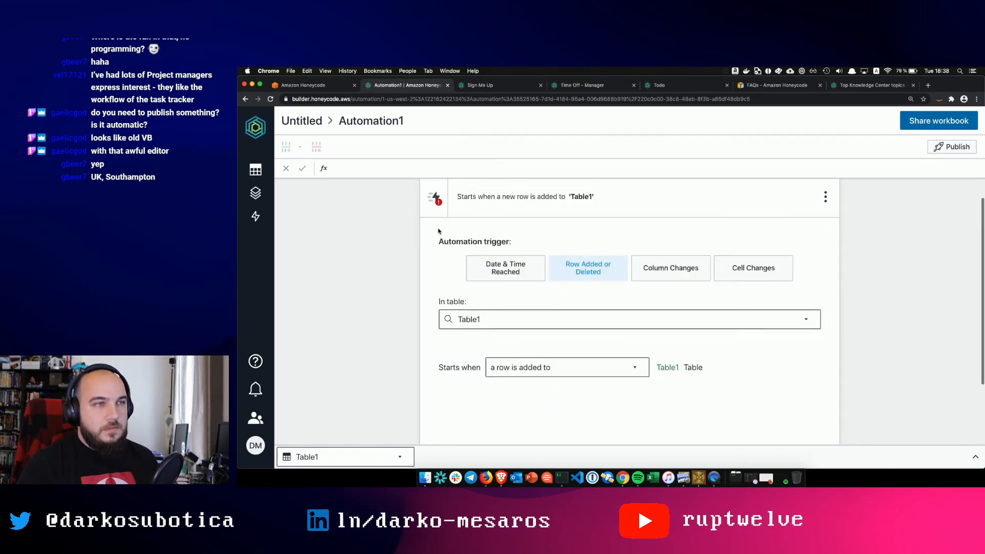
left_click(570, 276)
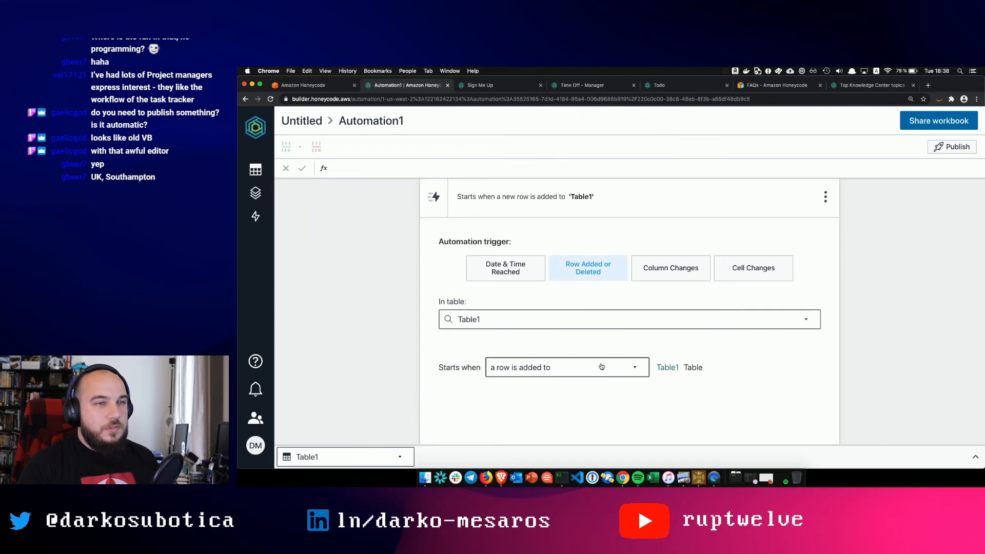
scroll(672, 374, "down", 2)
scroll(672, 375, "down", 2)
scroll(672, 375, "up", 3)
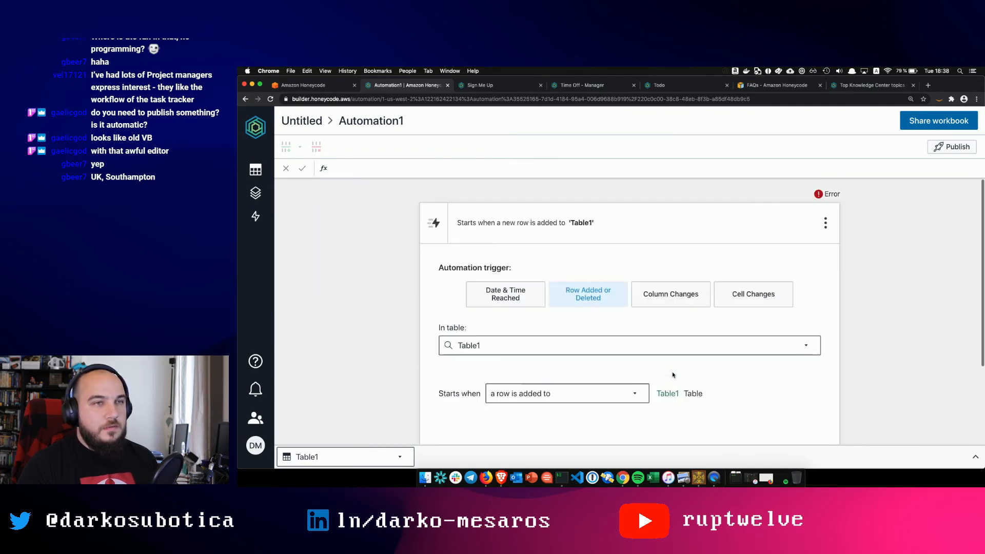
mouse_move(820, 195)
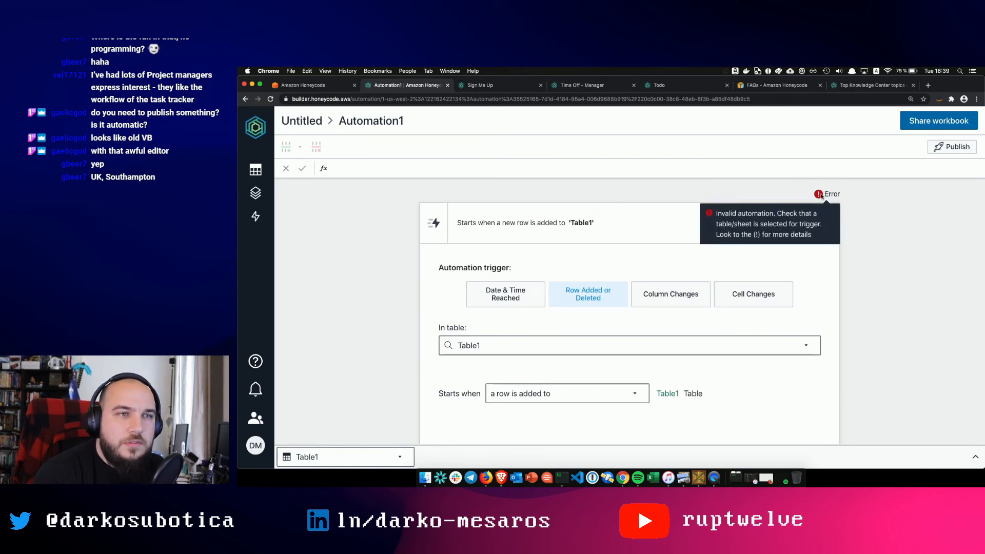
scroll(632, 323, "down", 1)
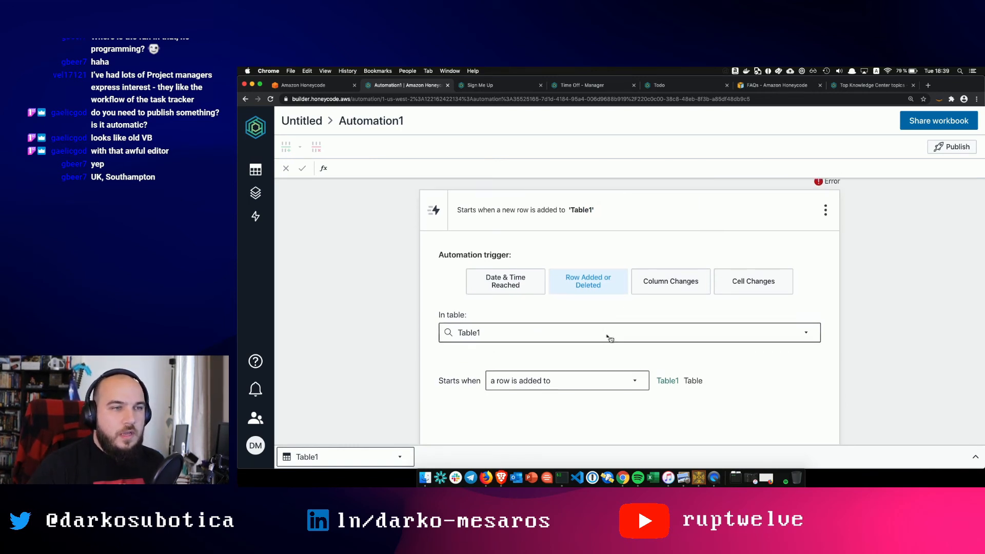
left_click(588, 323)
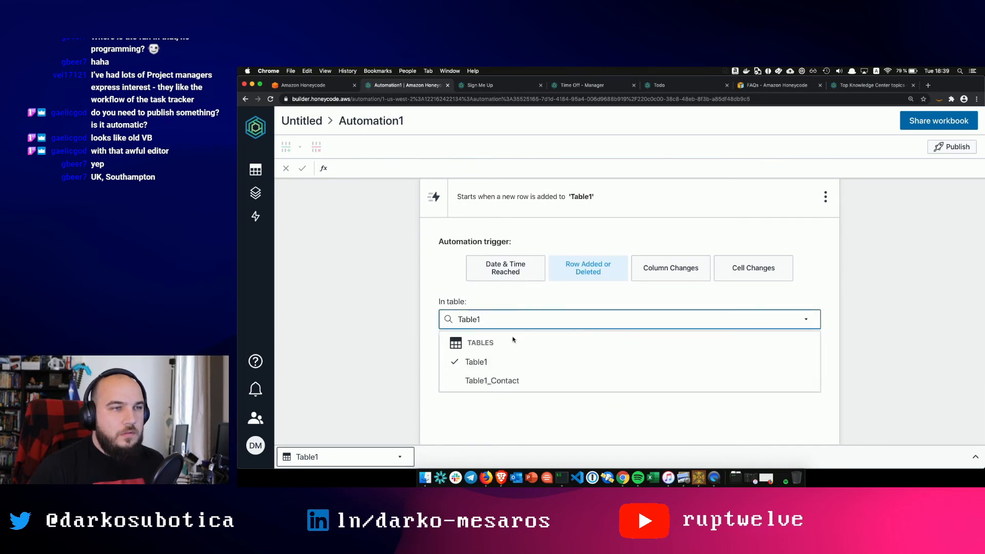
left_click(479, 362)
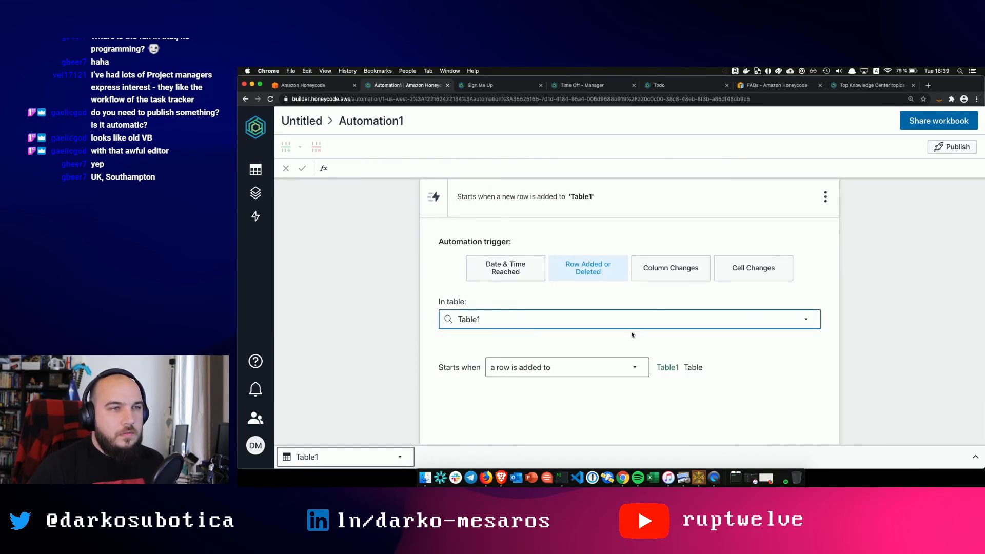
left_click(559, 370)
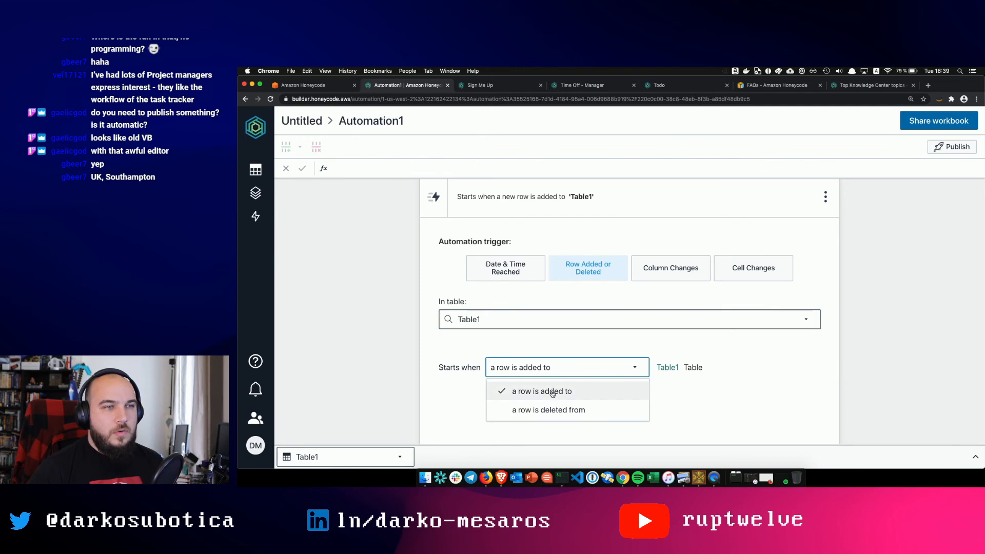
left_click(555, 392)
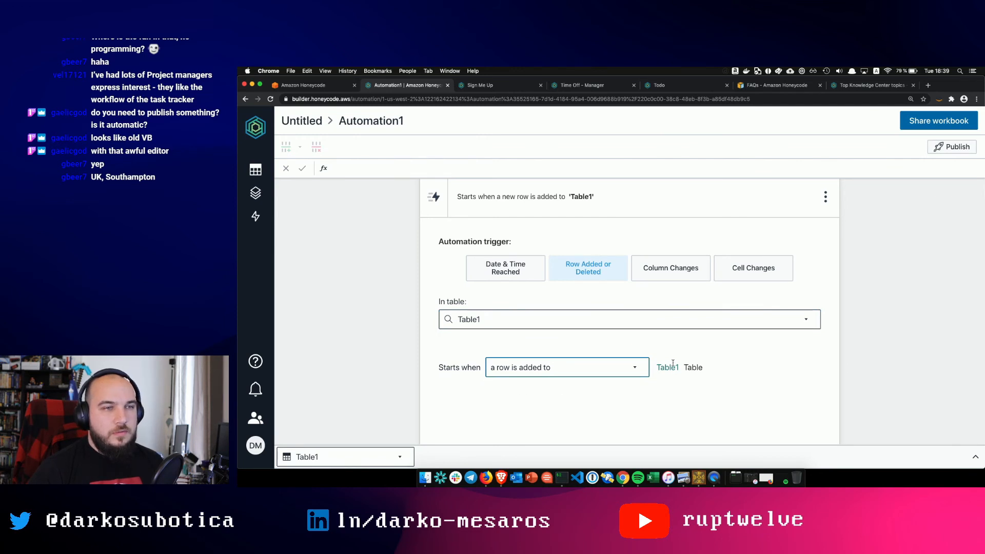
scroll(696, 365, "down", 2)
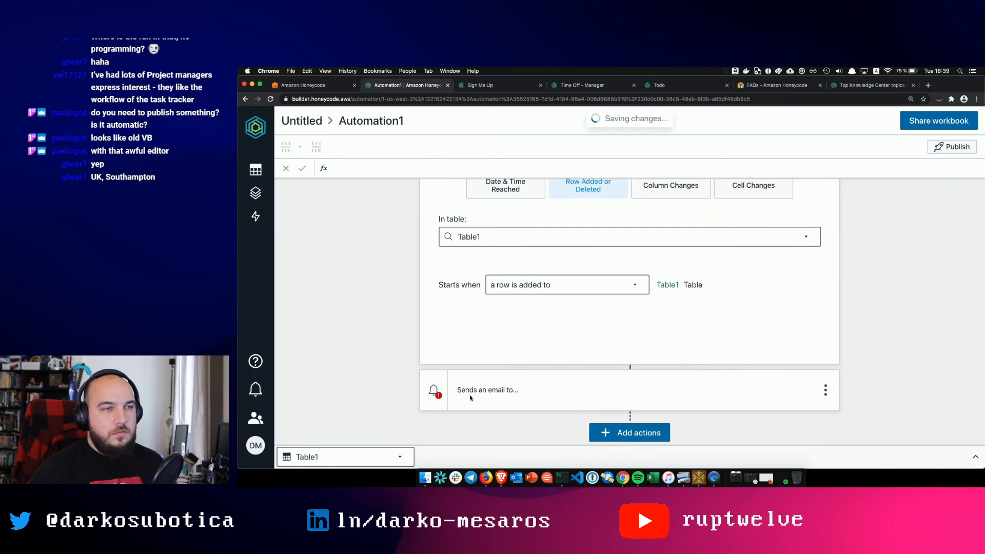
- Give the email step the subject 'Hey - new person registered'
left_click(445, 395)
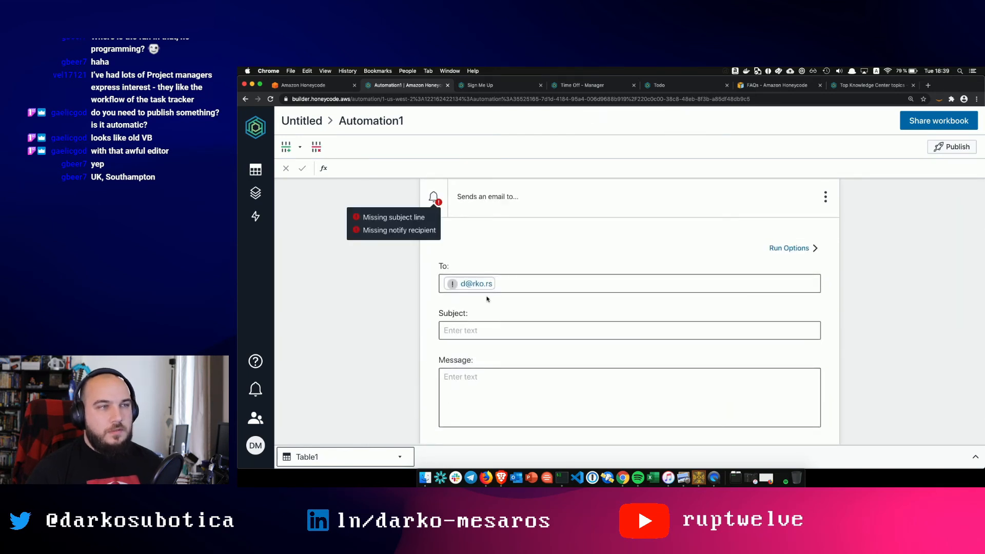
left_click(471, 324)
type("Hey")
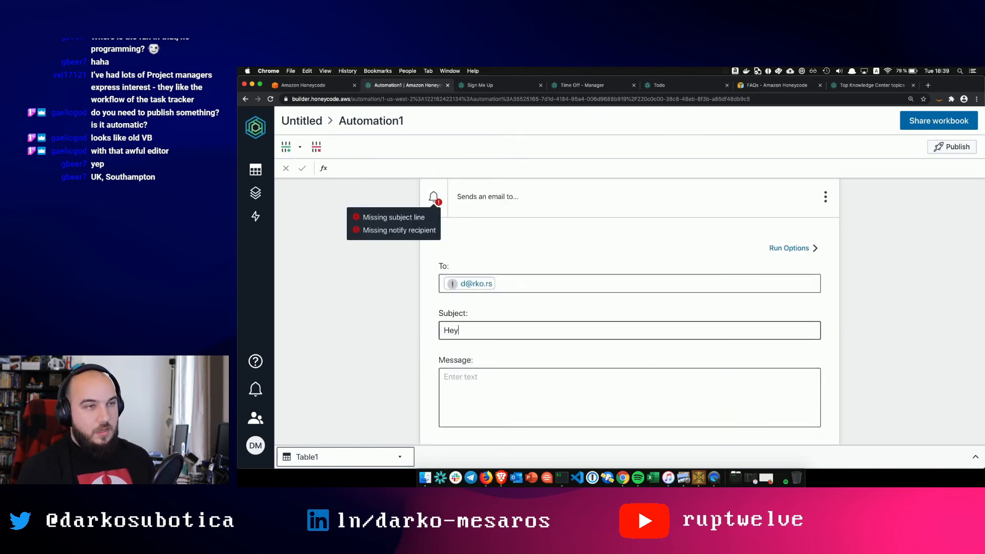
type(" - new perso")
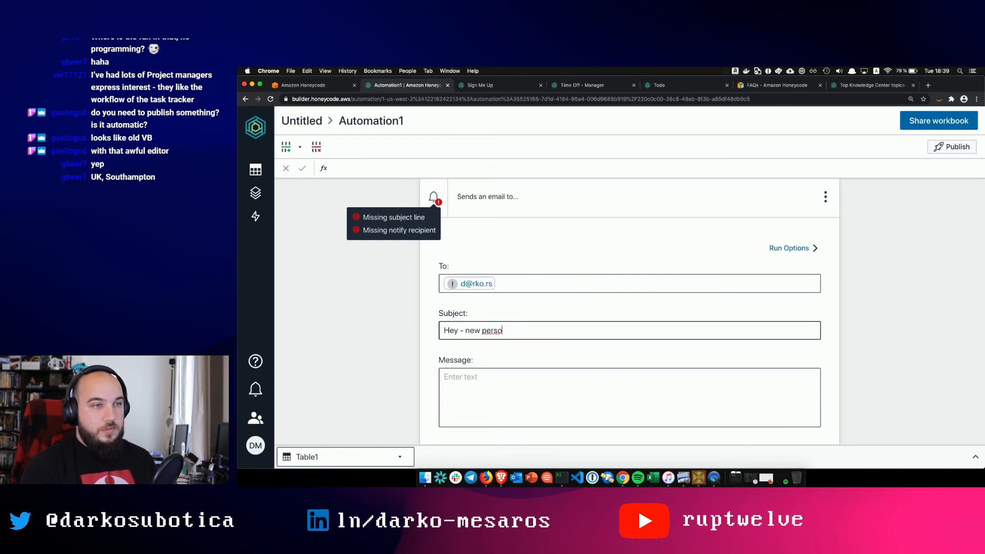
type("n registered")
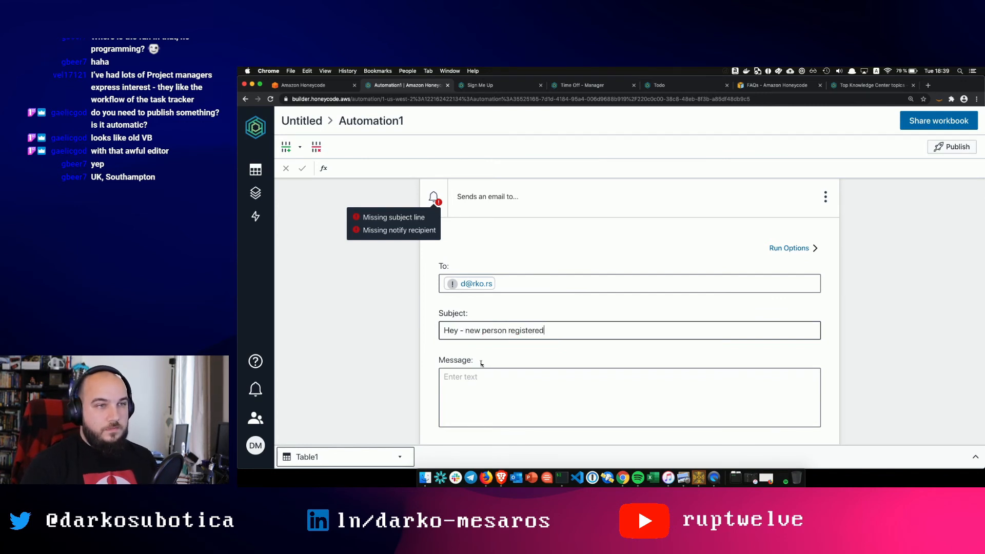
- Write the message 'Registered' and attach a link to the Sign Me Up app
left_click(487, 397)
scroll(489, 397, "down", 2)
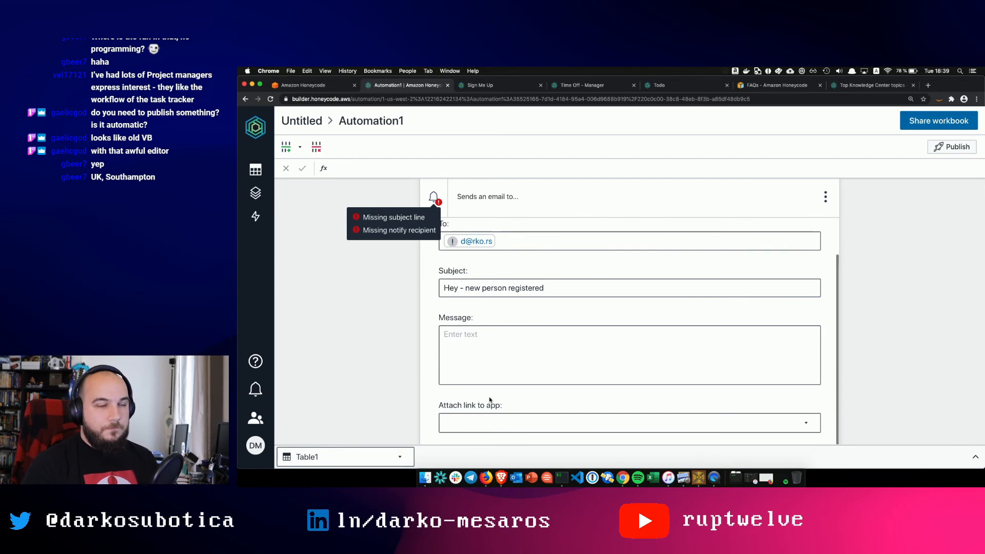
type("Registered")
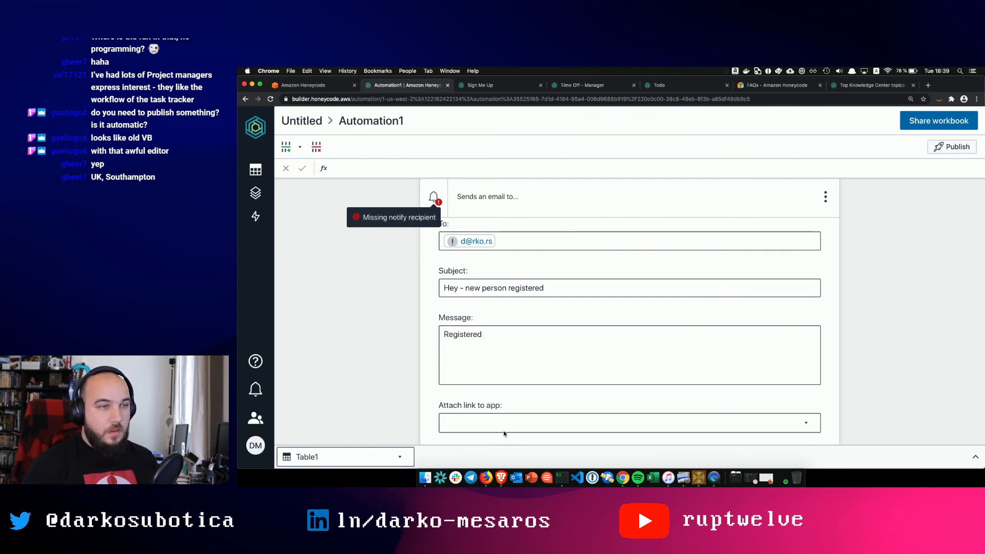
left_click(502, 430)
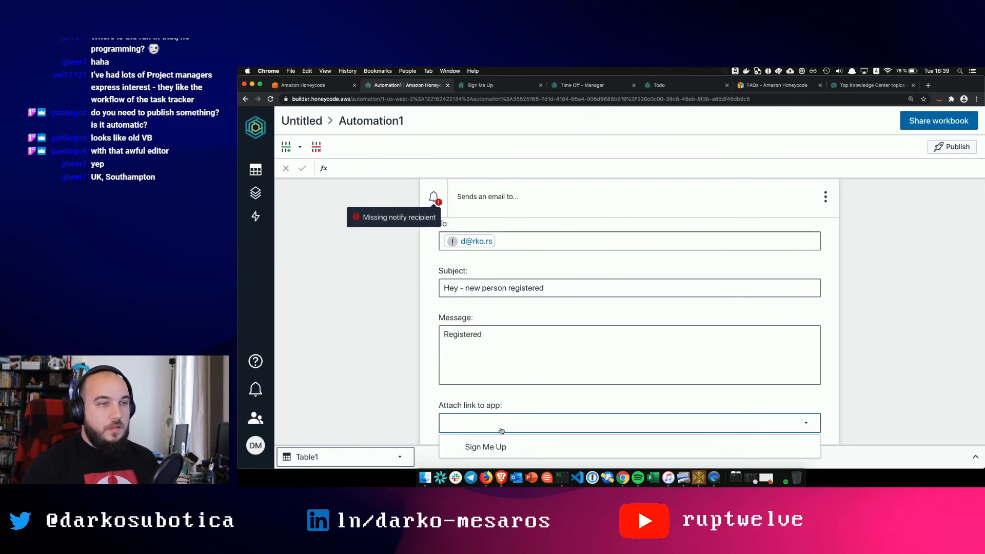
left_click(485, 447)
scroll(546, 394, "down", 1)
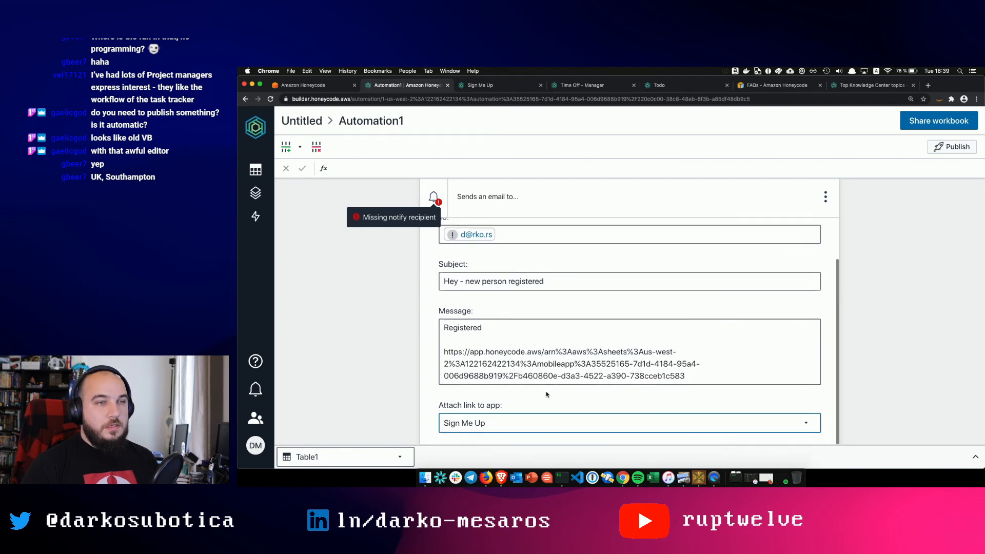
scroll(635, 424, "up", 2)
scroll(852, 370, "down", 2)
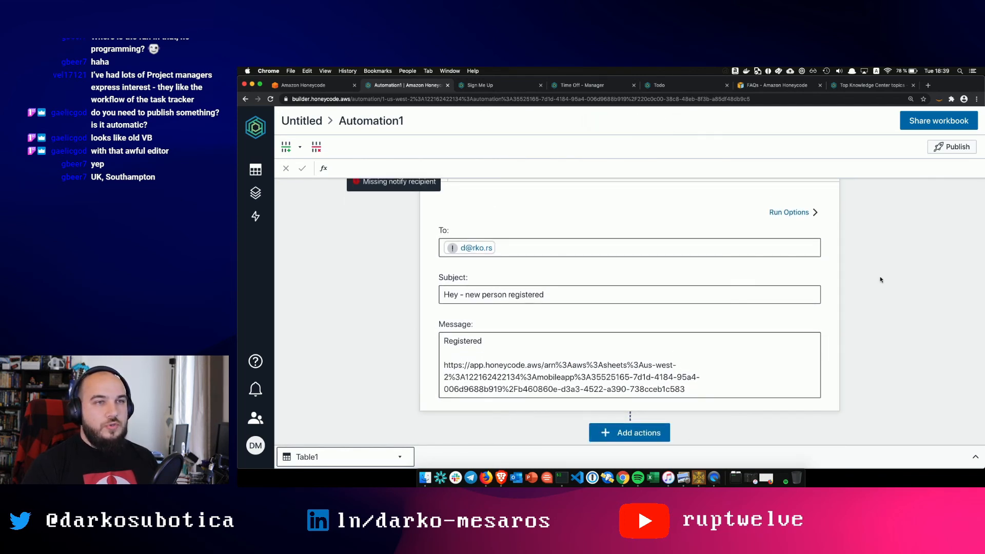
scroll(881, 279, "up", 3)
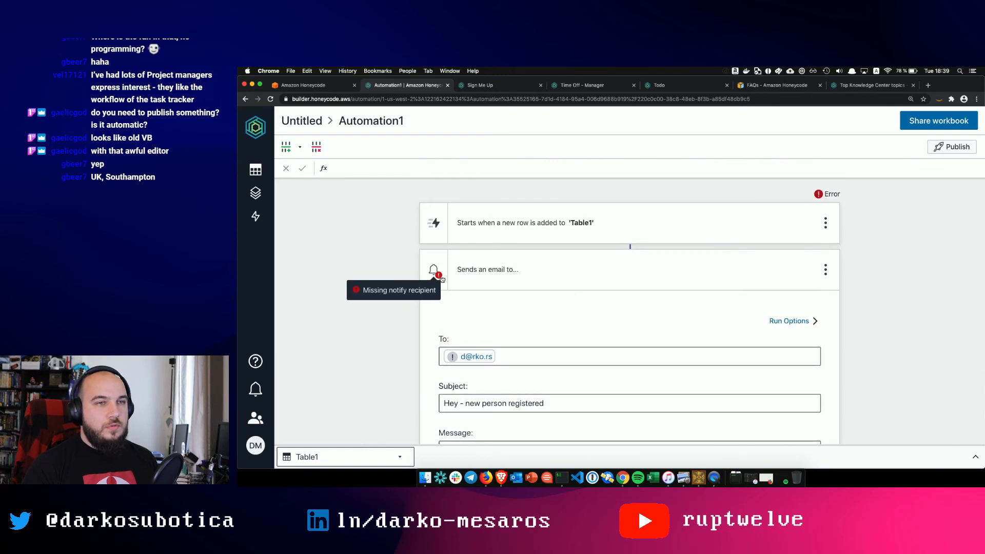
scroll(682, 314, "down", 5)
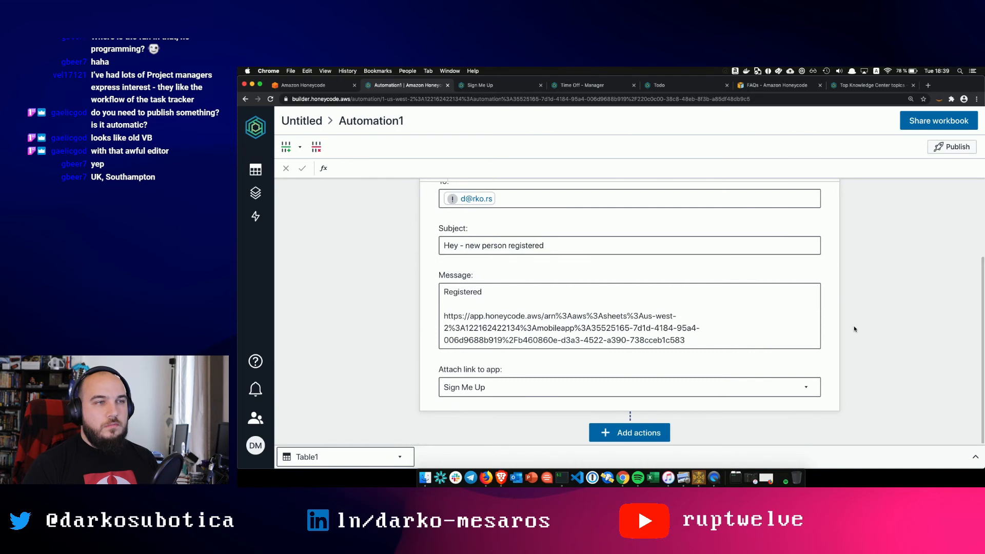
scroll(850, 305, "up", 3)
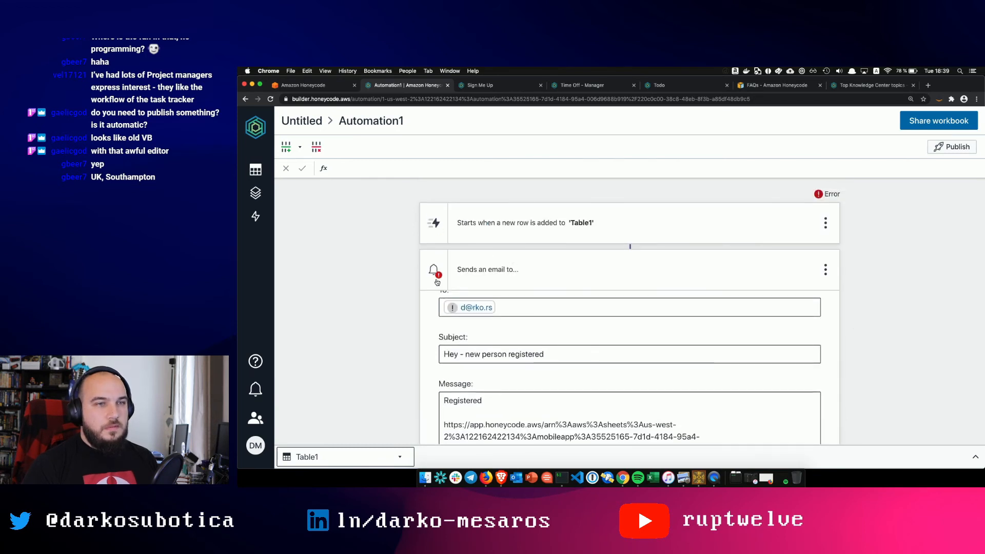
- Replace the email recipient with your own contact from the suggestions
left_click(825, 269)
mouse_move(882, 274)
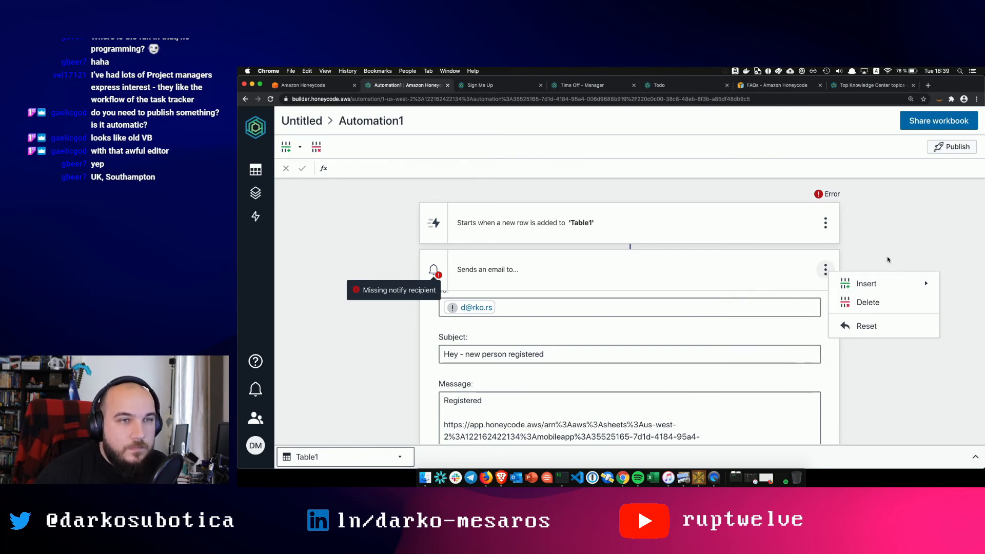
left_click(887, 256)
left_click(540, 283)
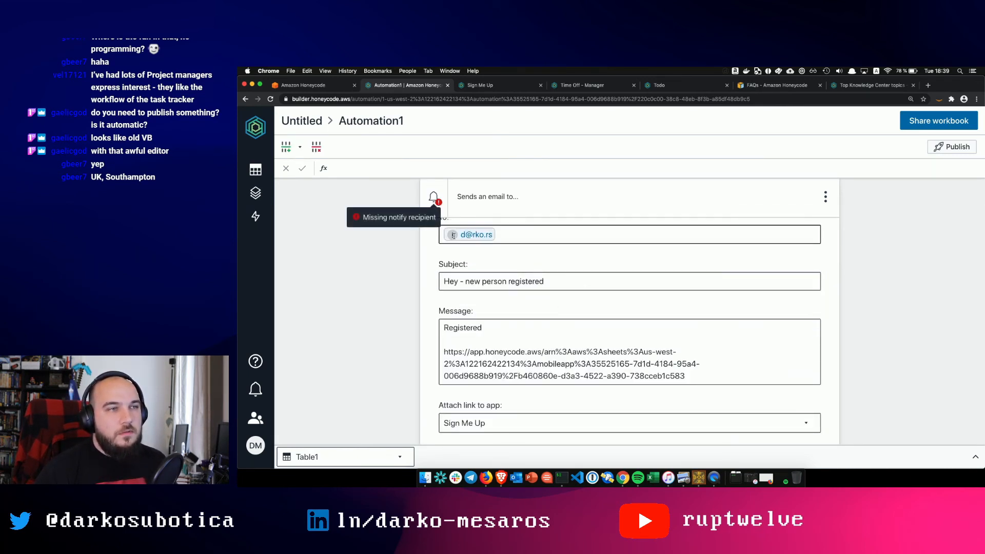
left_click(497, 237)
key("BackSpace")
type("darko")
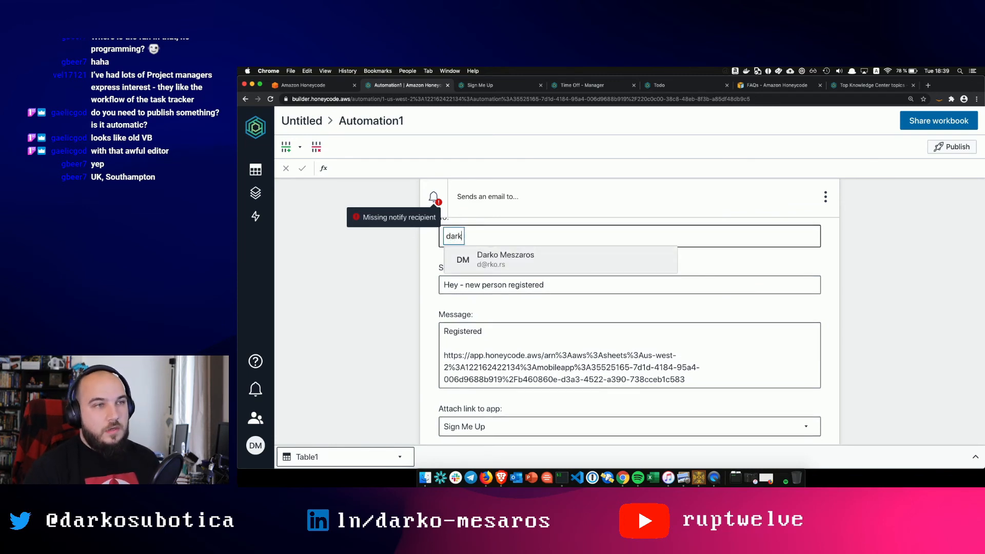
left_click(508, 255)
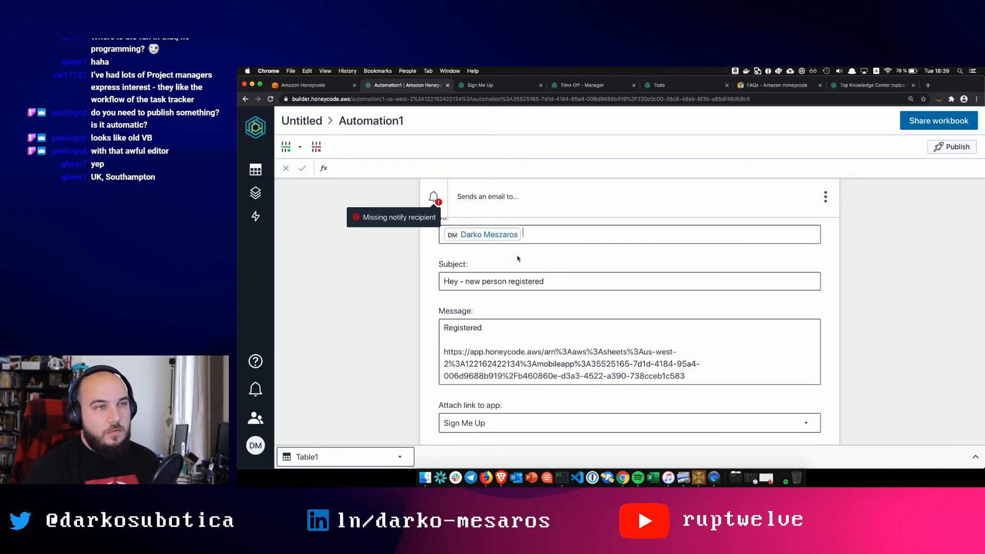
left_click(857, 306)
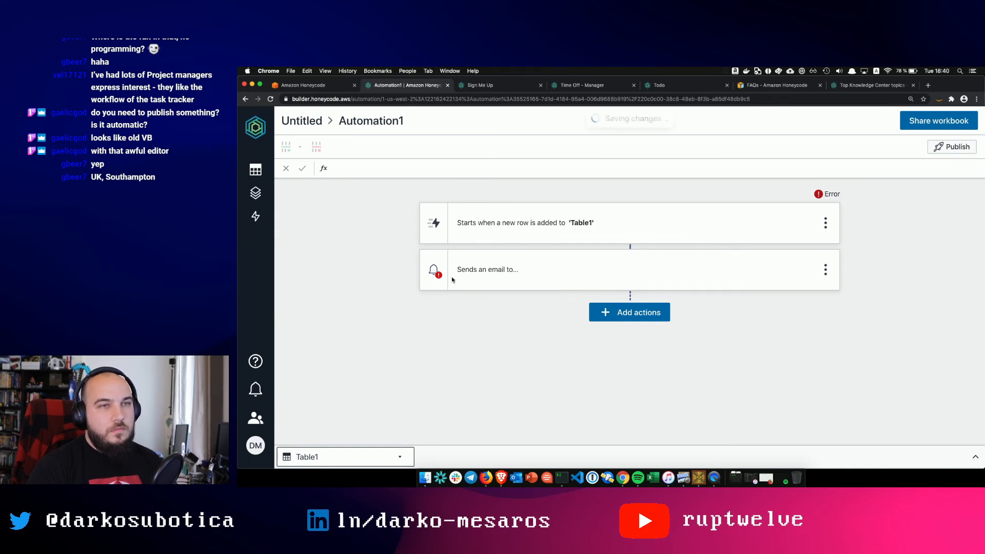
- Publish Automation1 and bring up the workbook's apps list
mouse_move(826, 197)
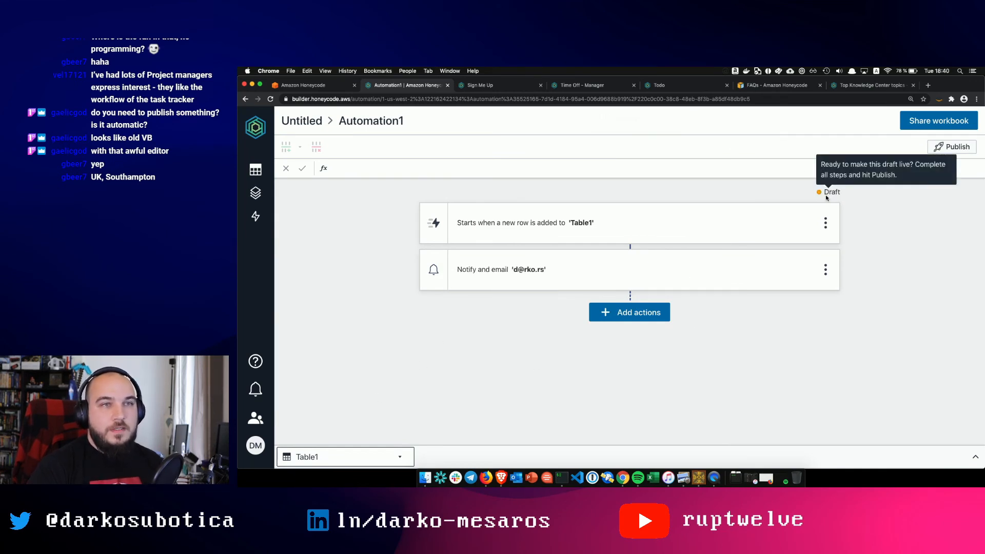
left_click(940, 148)
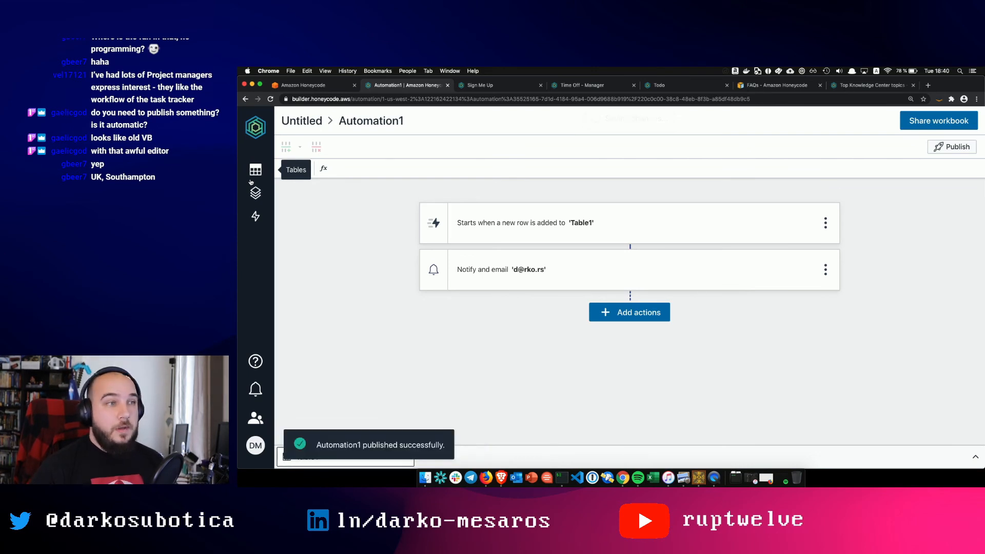
left_click(255, 193)
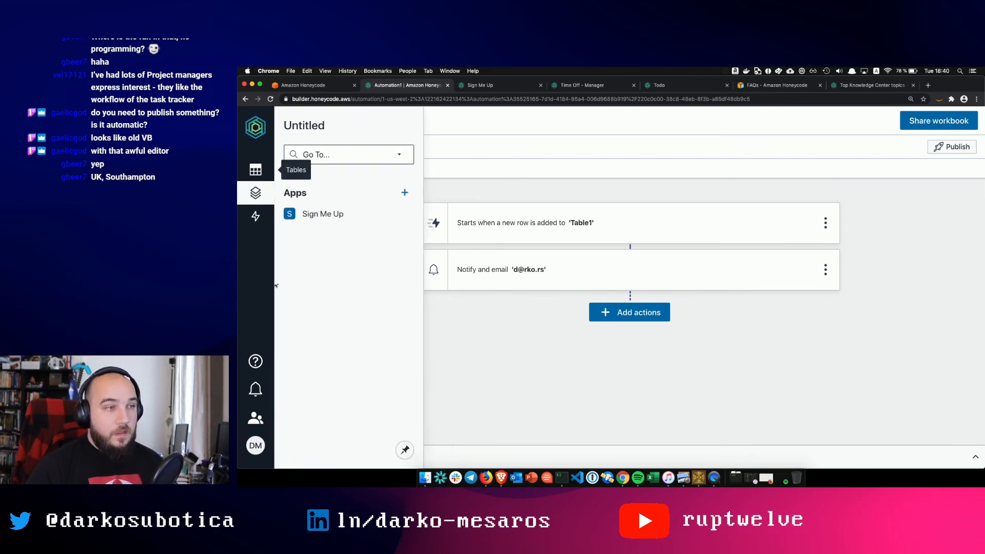
- In the Sign Me Up app, start a new sign-up and enter the person's name and e-mail
left_click(491, 87)
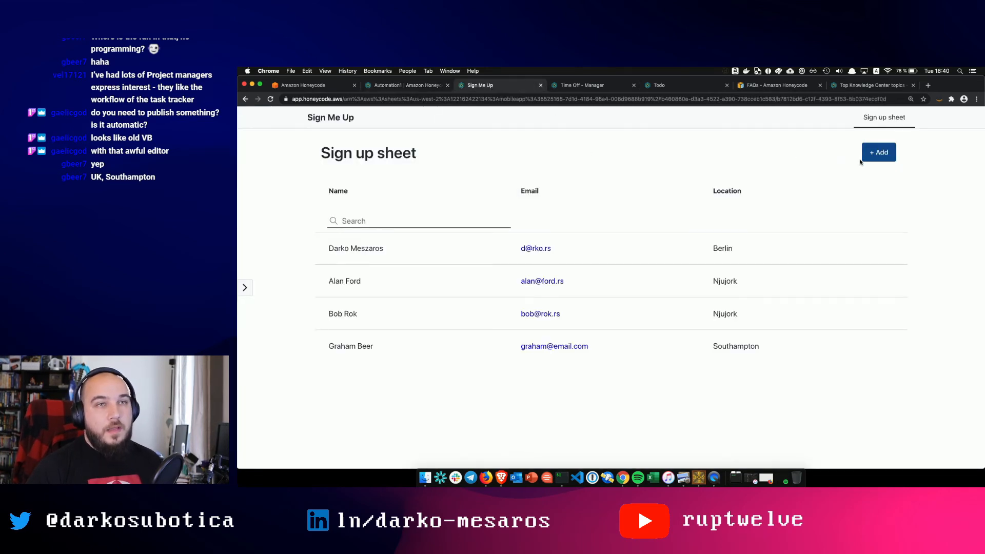
left_click(871, 154)
left_click(621, 192)
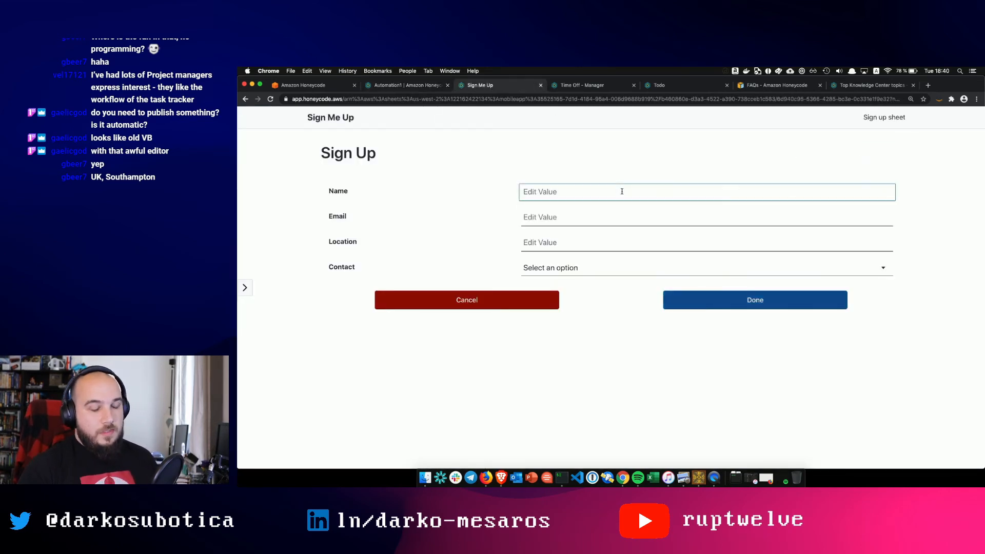
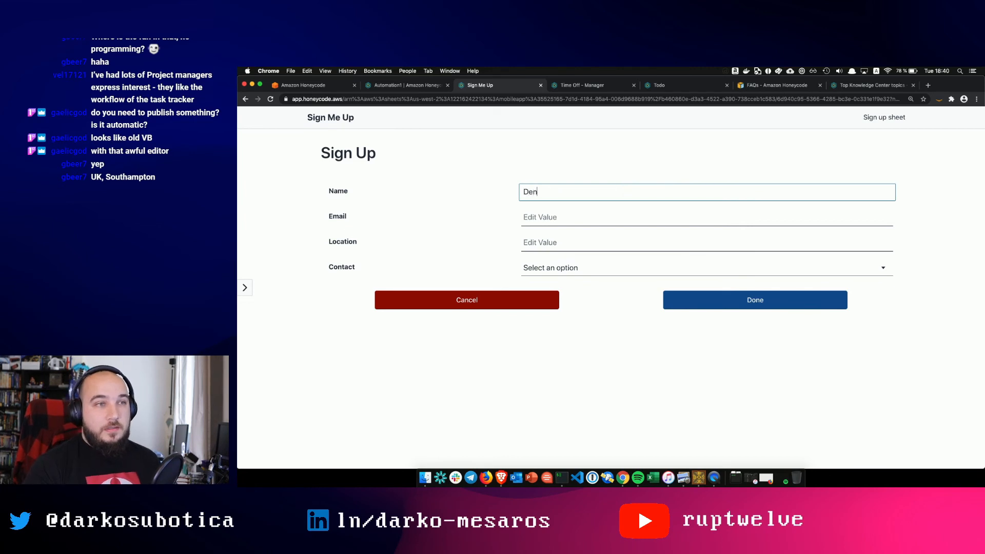
key("Tab")
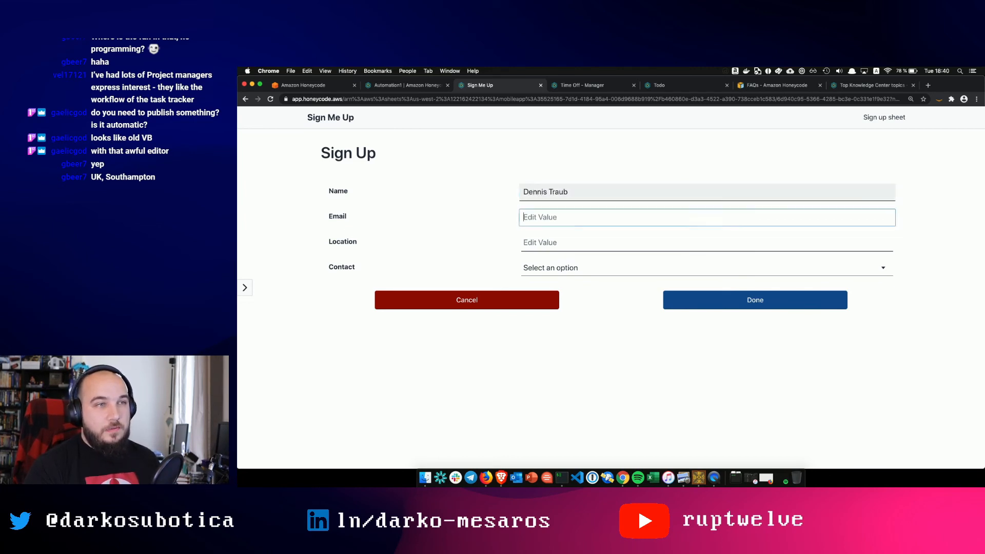
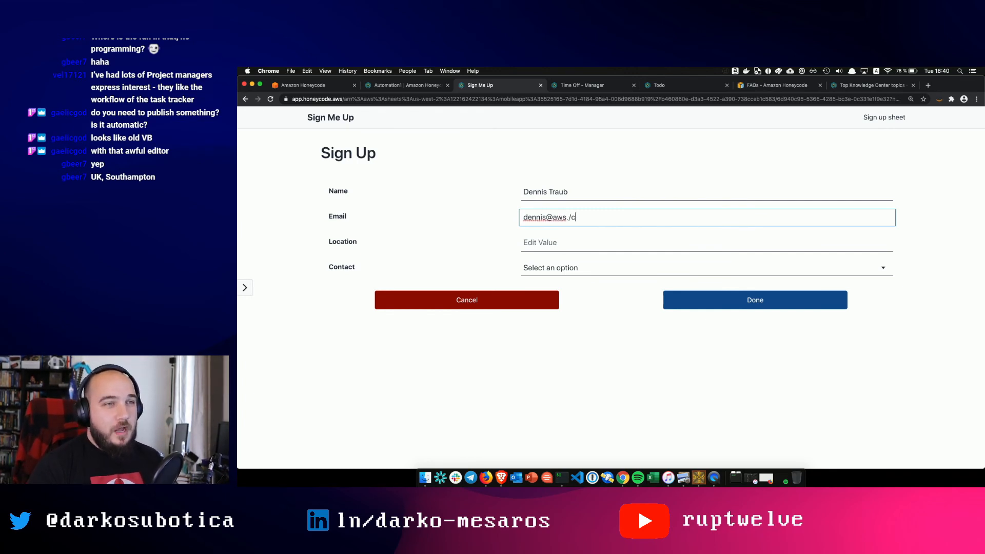
- Set Location to Hamburg and Contact to Yes, then submit the entry
key("Tab")
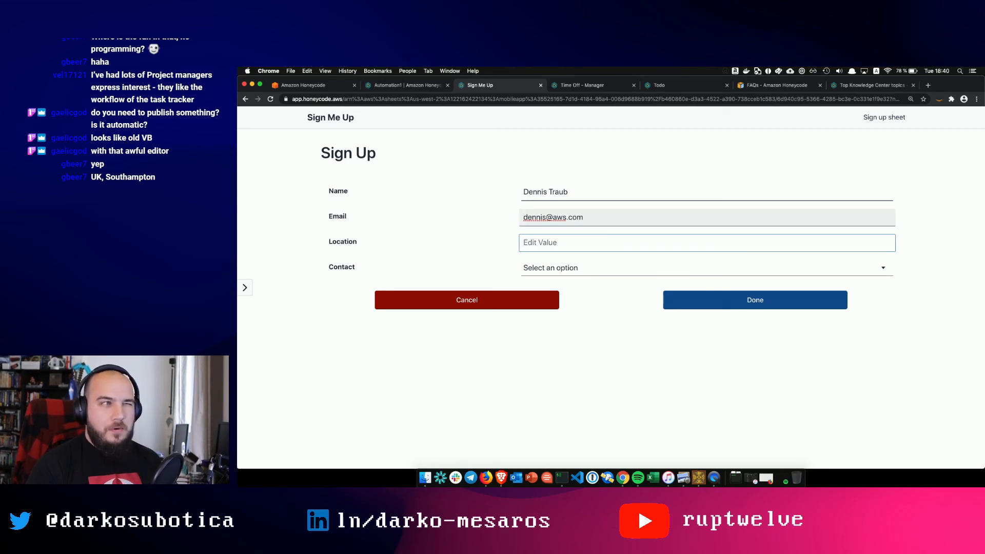
type("Hamburg")
key("Tab")
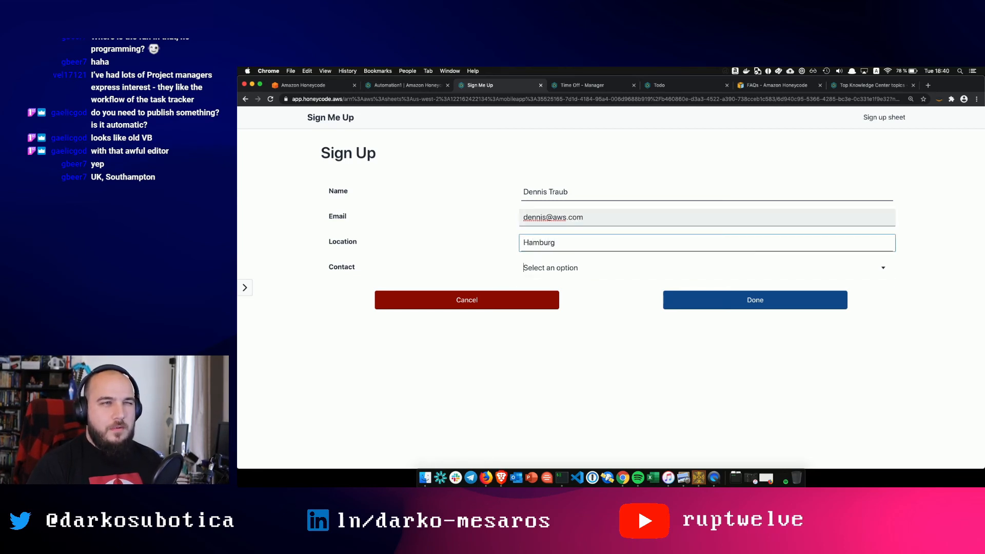
left_click(584, 267)
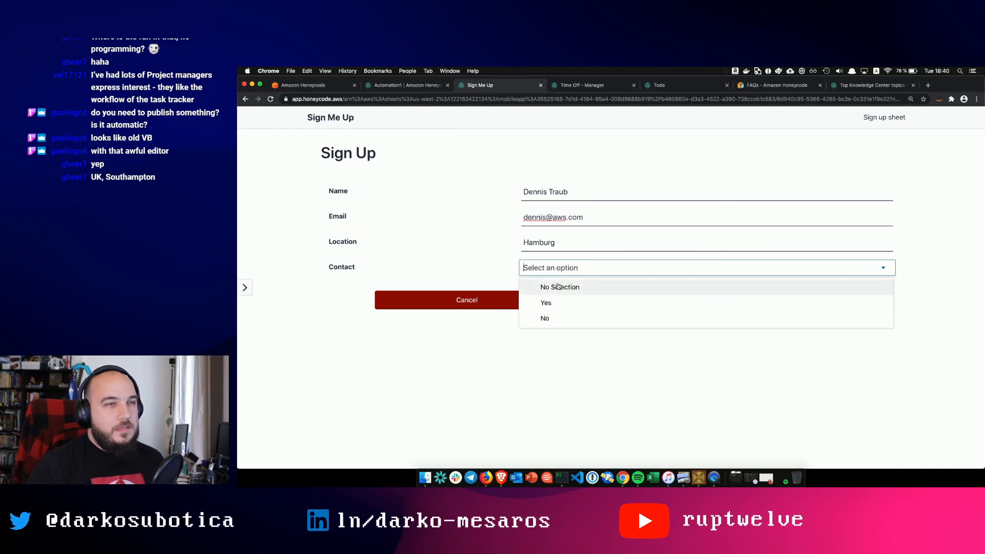
left_click(557, 303)
left_click(750, 300)
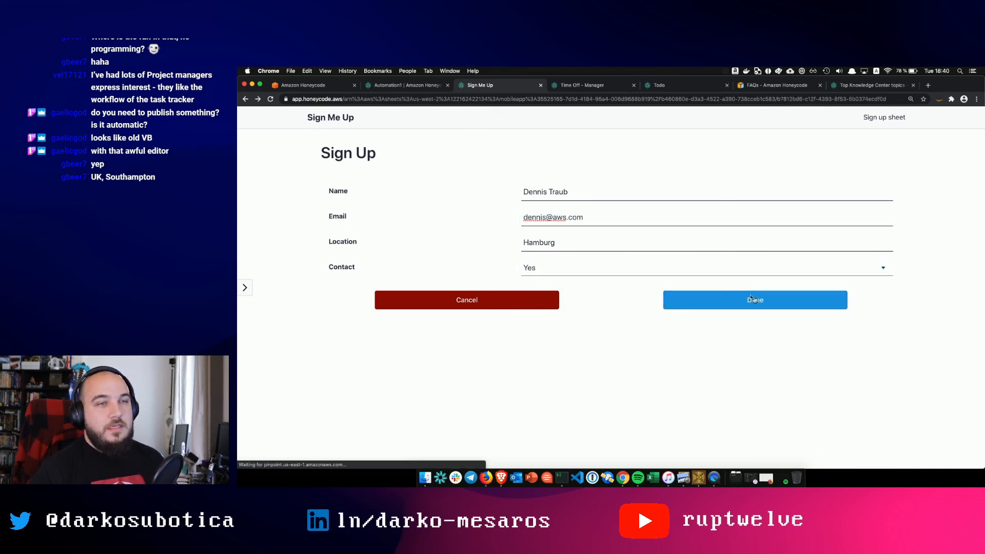
- From Automation1, show Honeycode Notifications with the 'Hey - new person registered' alert
left_click(405, 90)
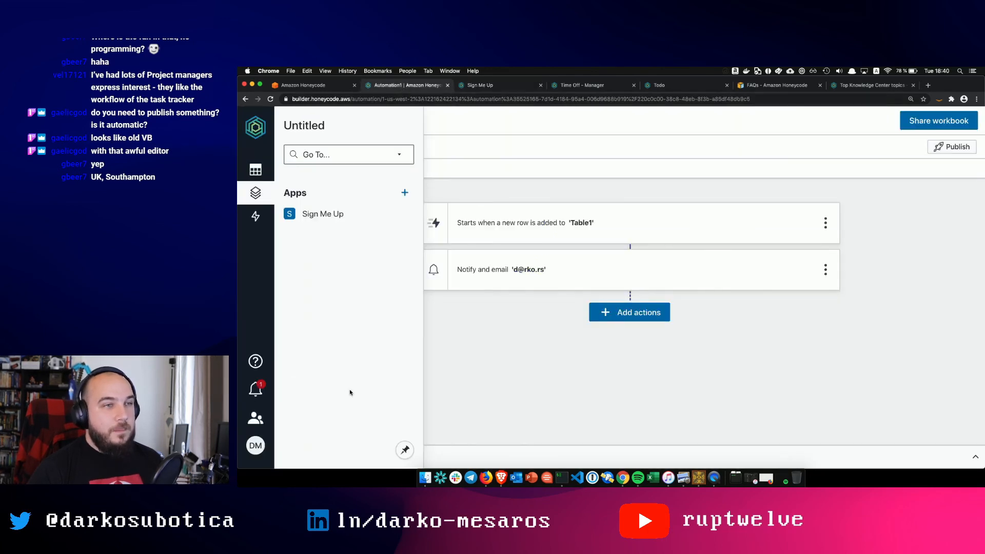
left_click(255, 417)
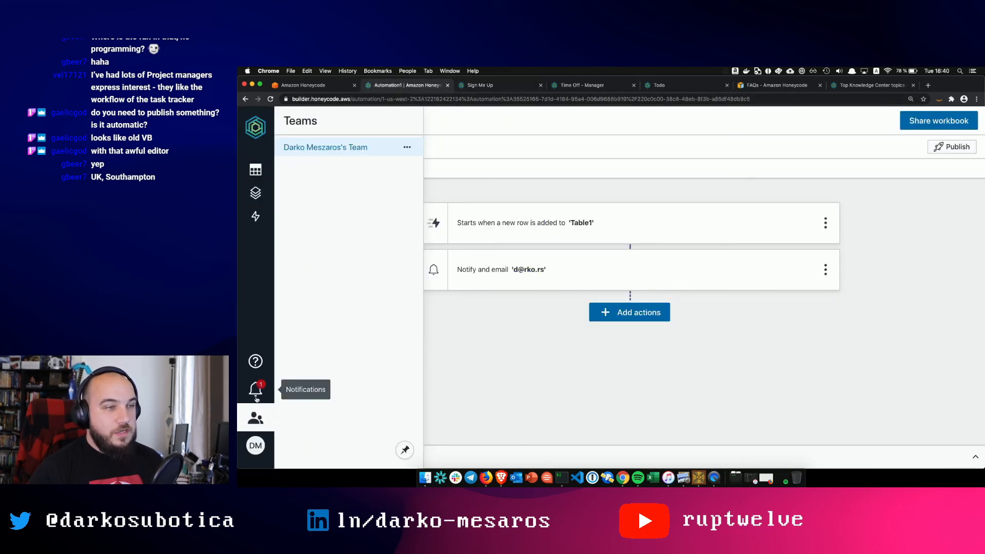
left_click(256, 390)
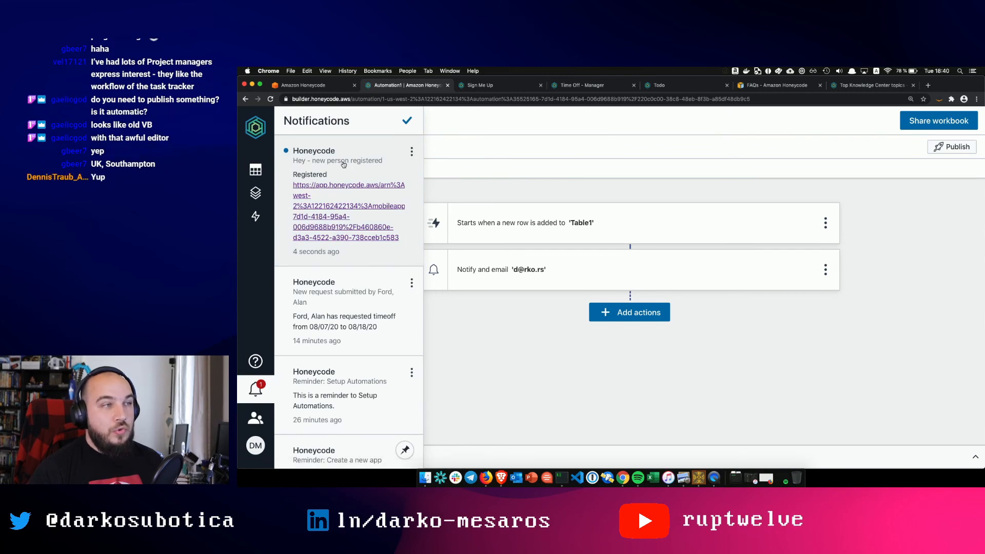
key("ctrl+Up")
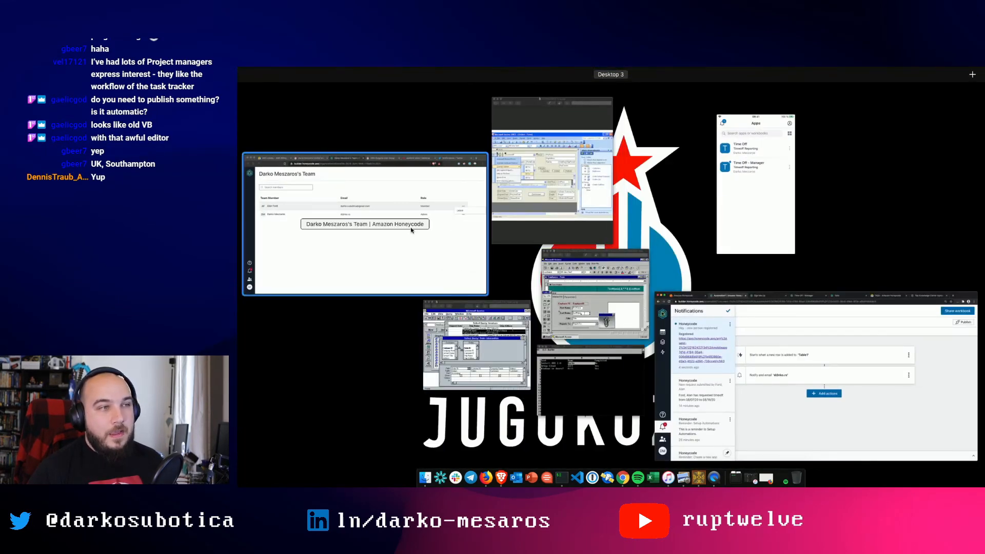
- Switch to the Gmail window and view the Primary inbox category
left_click(429, 231)
left_click(540, 107)
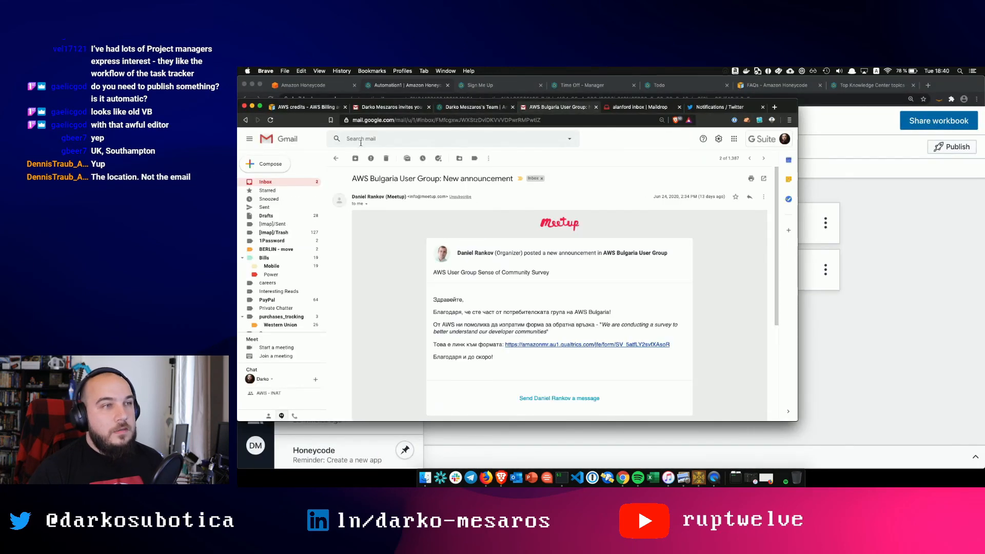
left_click(336, 158)
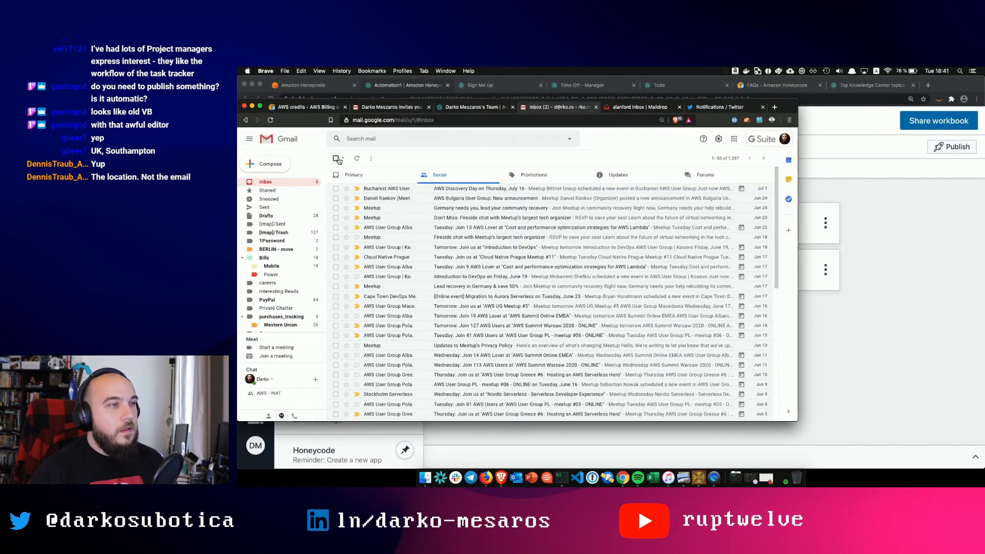
left_click(387, 176)
left_click(454, 175)
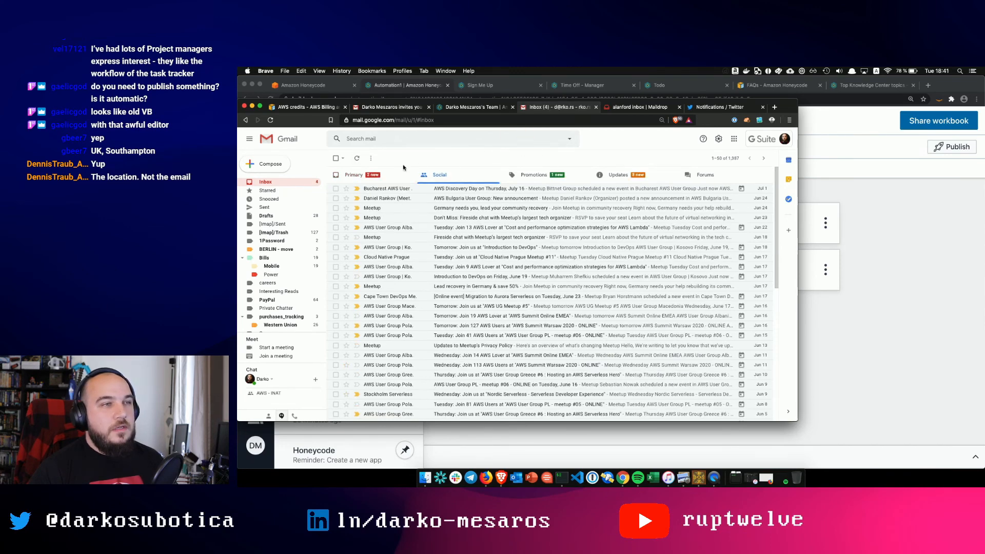
left_click(361, 175)
- Read the newest Honeycode reminder email, expanding its trimmed content
left_click(506, 188)
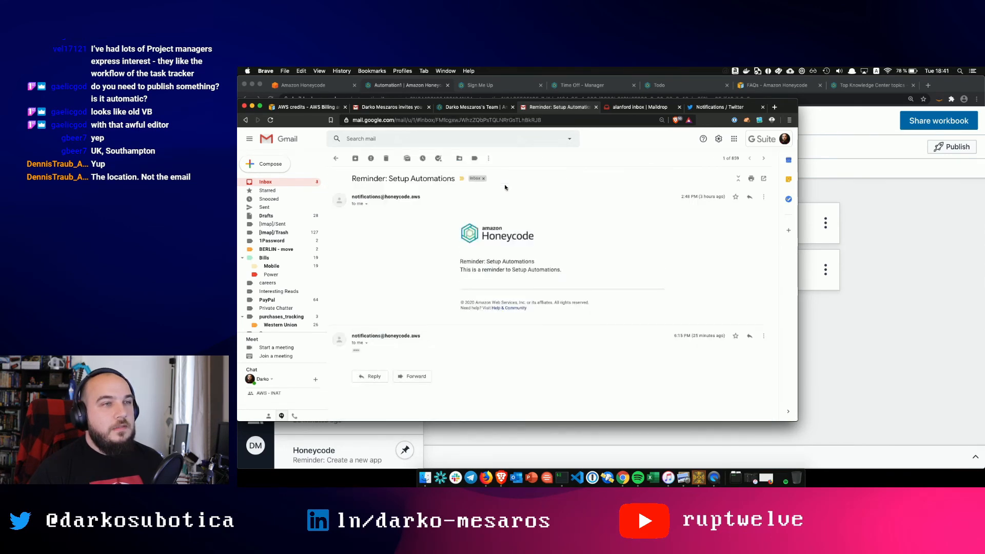
left_click(360, 353)
scroll(455, 338, "down", 4)
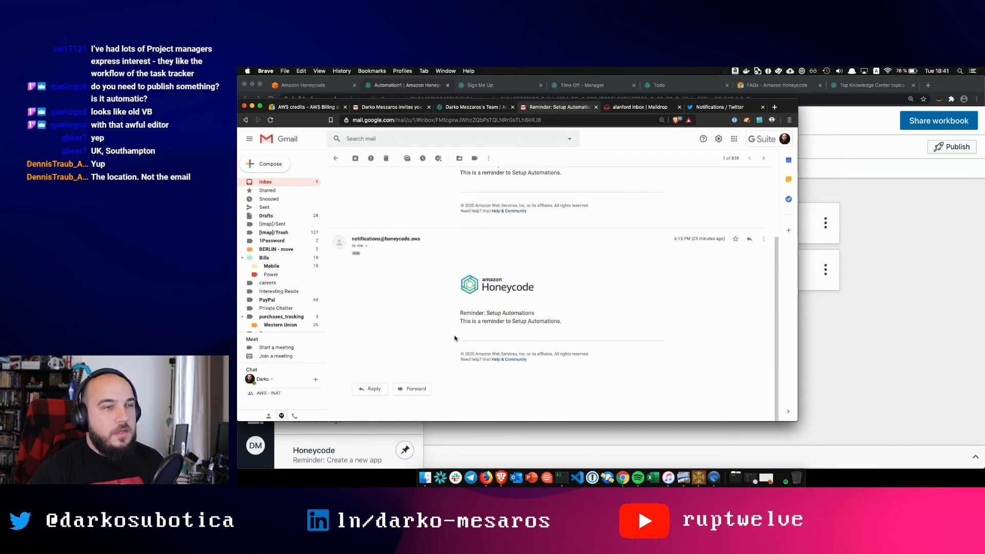
scroll(519, 316, "up", 4)
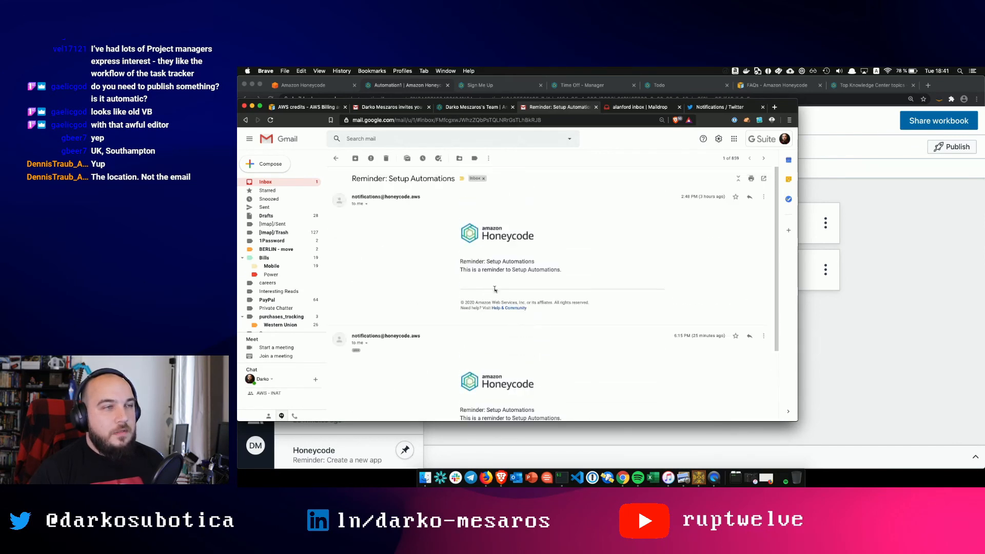
left_click(336, 160)
- Read the 'Reminder: Create a new app' email, then return to the Honeycode window
left_click(441, 200)
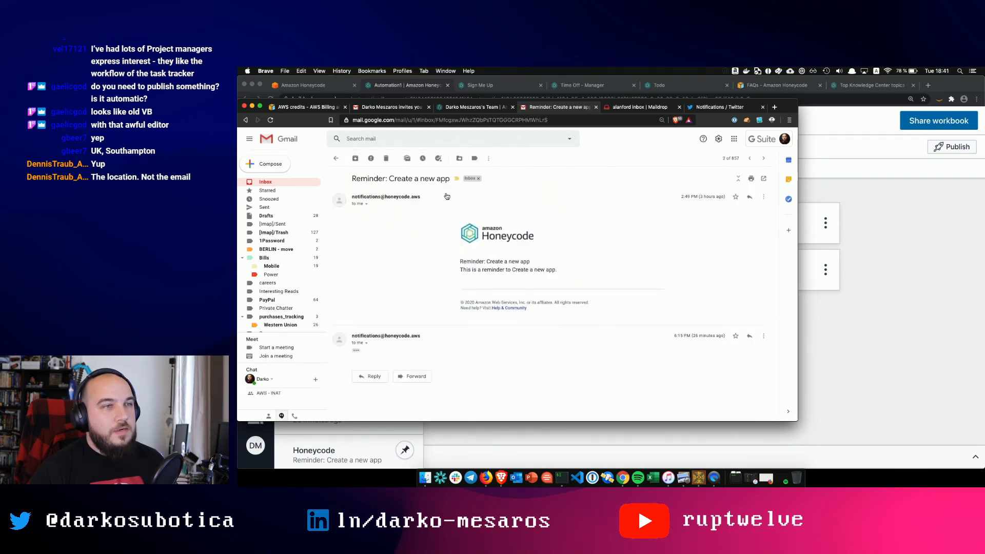
left_click(336, 158)
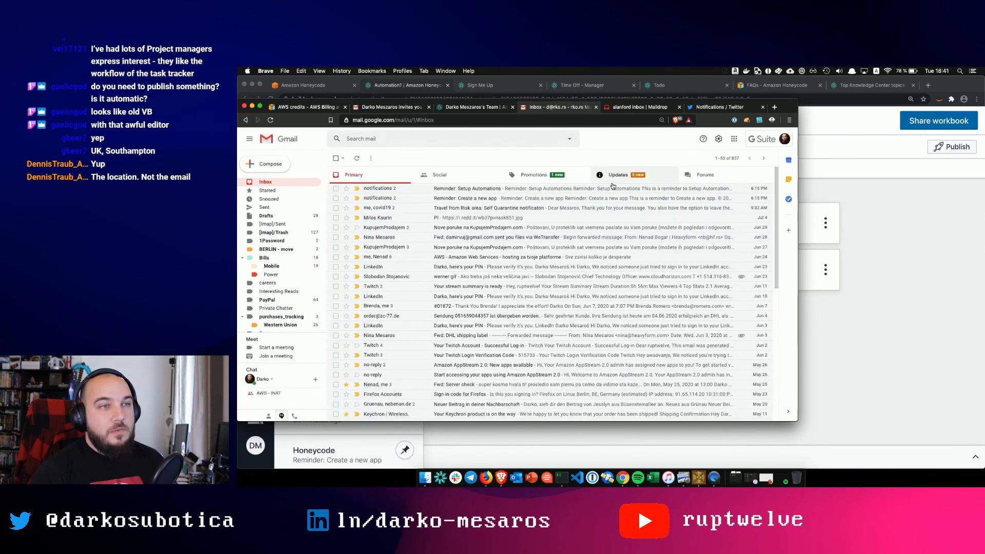
key("ctrl+Up")
left_click(742, 324)
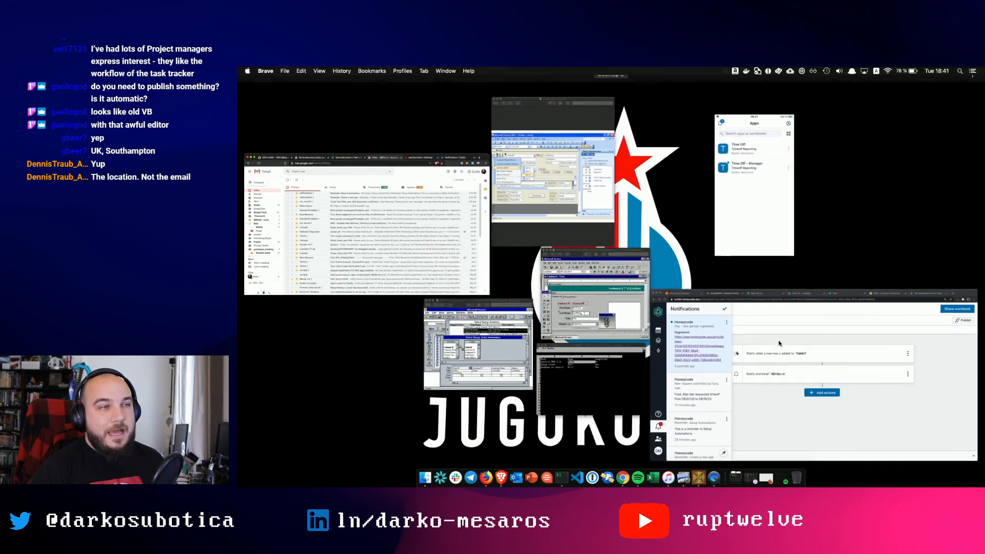
- Add an update-or-insert-row step to Automation1 that writes to Table1
left_click(536, 207)
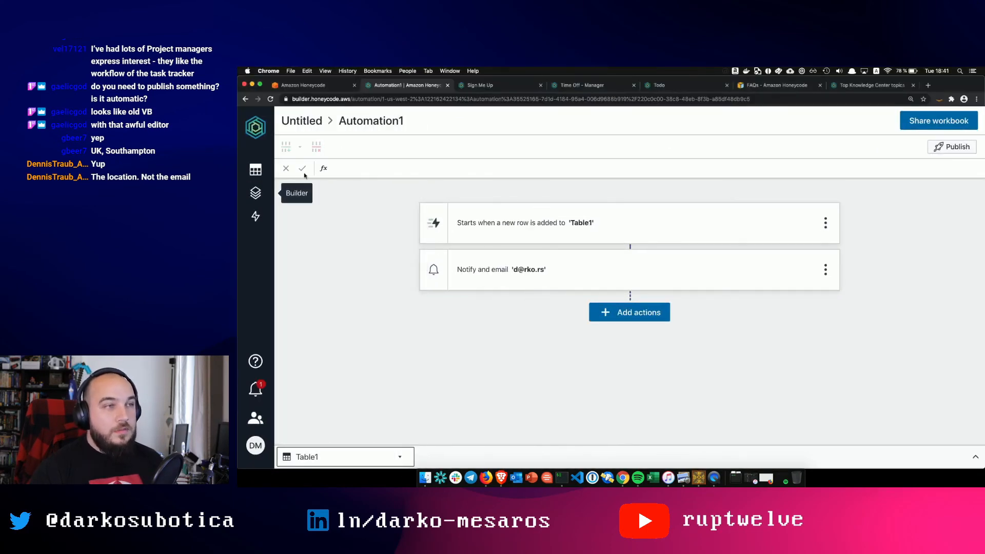
left_click(256, 215)
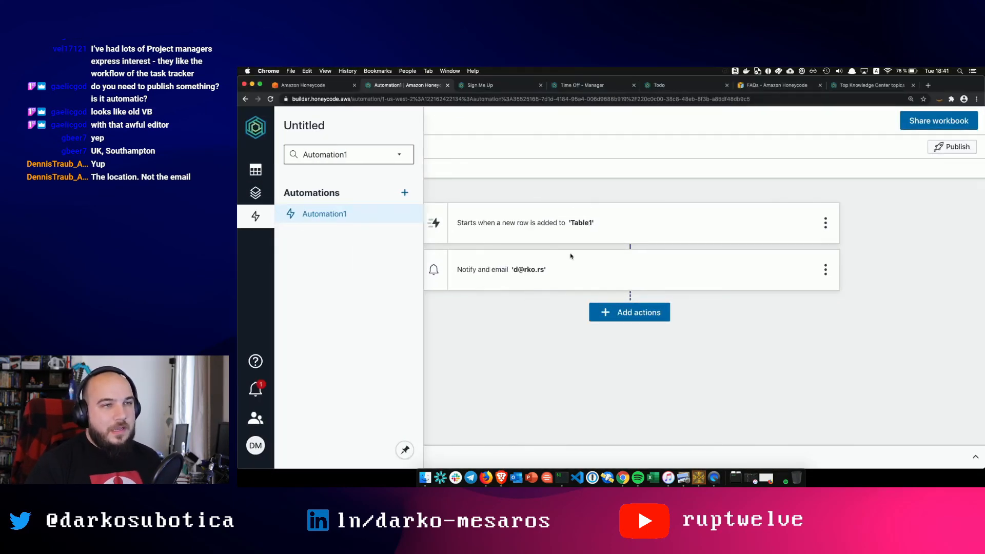
left_click(640, 314)
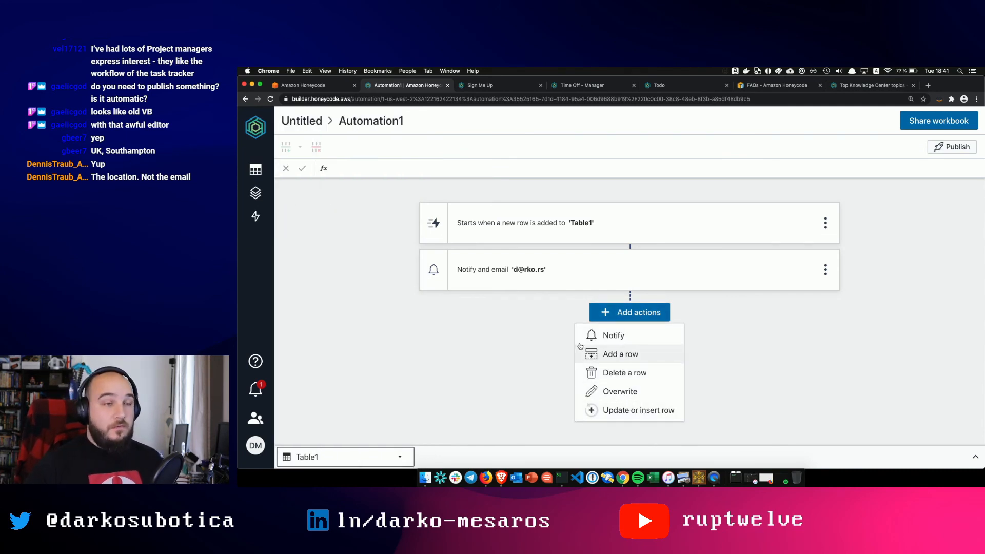
left_click(611, 409)
left_click(533, 285)
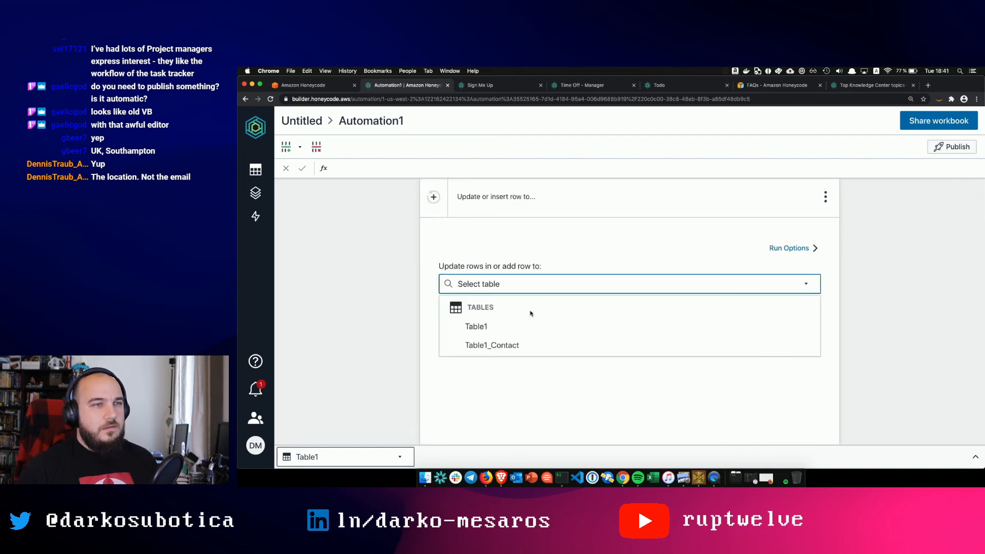
left_click(520, 326)
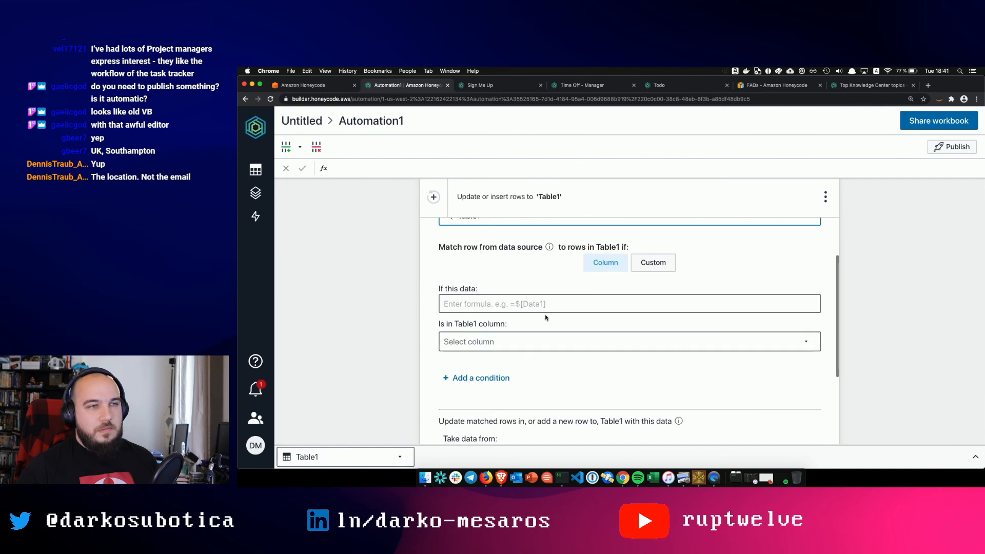
- Review the Table1 step form and return to the My Drive workbook list
scroll(545, 318, "down", 5)
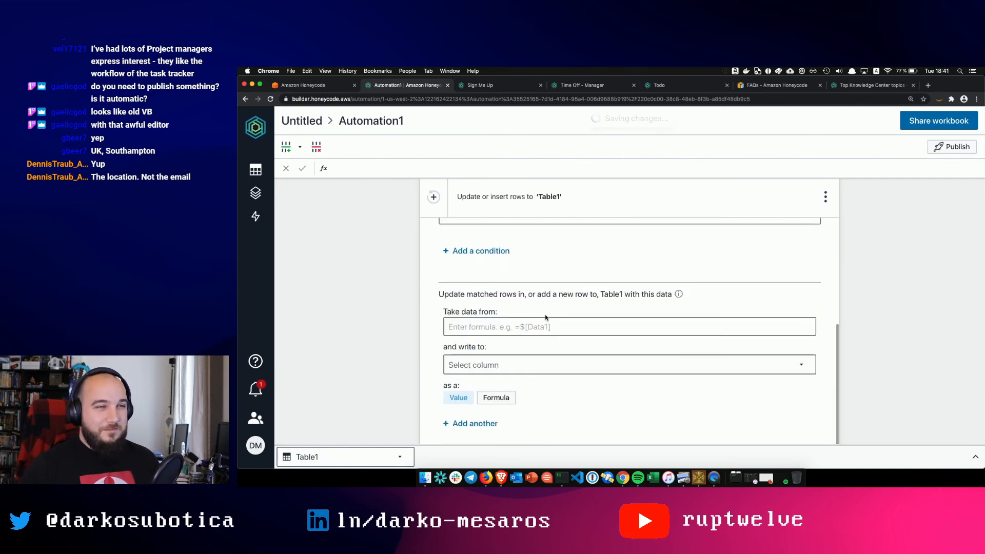
scroll(545, 318, "up", 5)
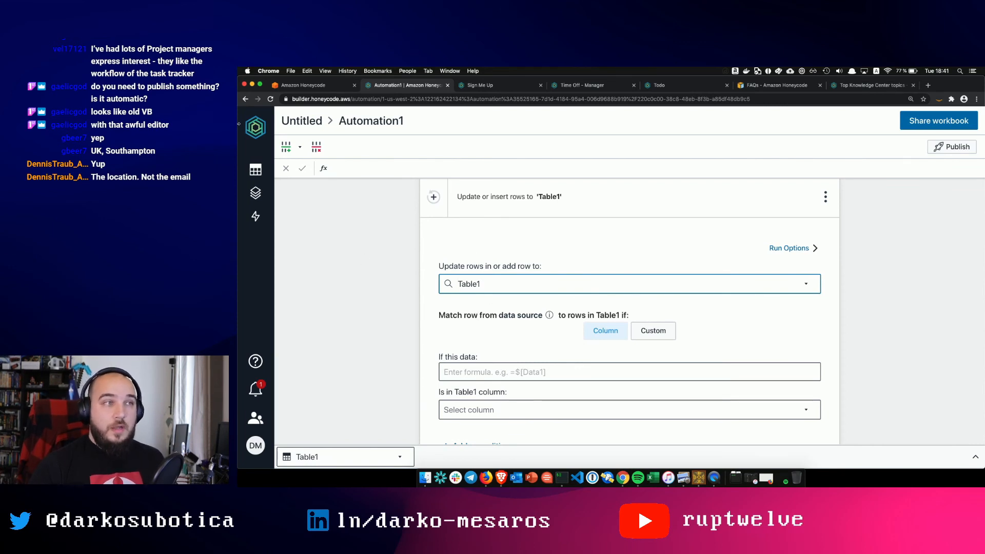
left_click(259, 124)
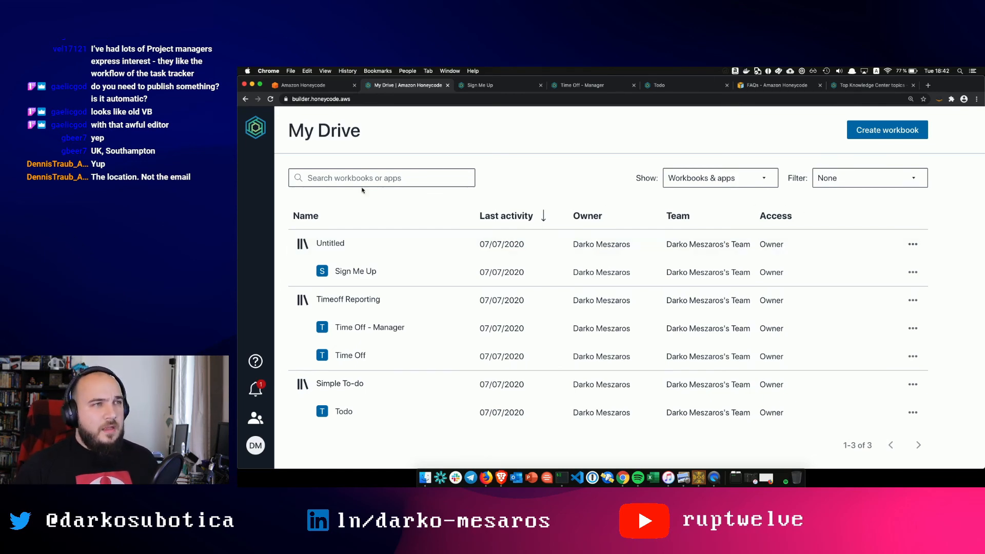
- Browse the AWS Honeycode service page and its navigation panel, then switch to the Knowledge Center tab
left_click(313, 85)
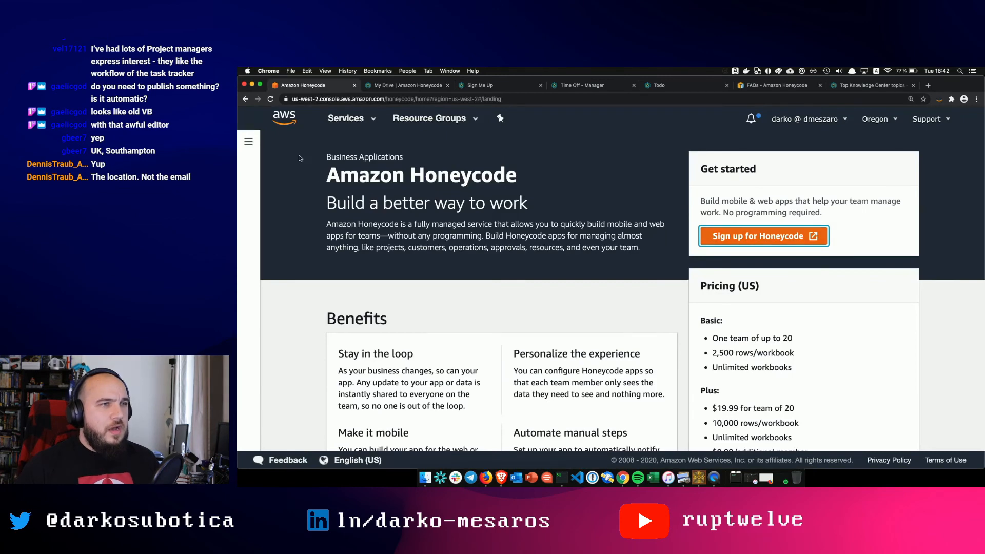
scroll(466, 327, "down", 4)
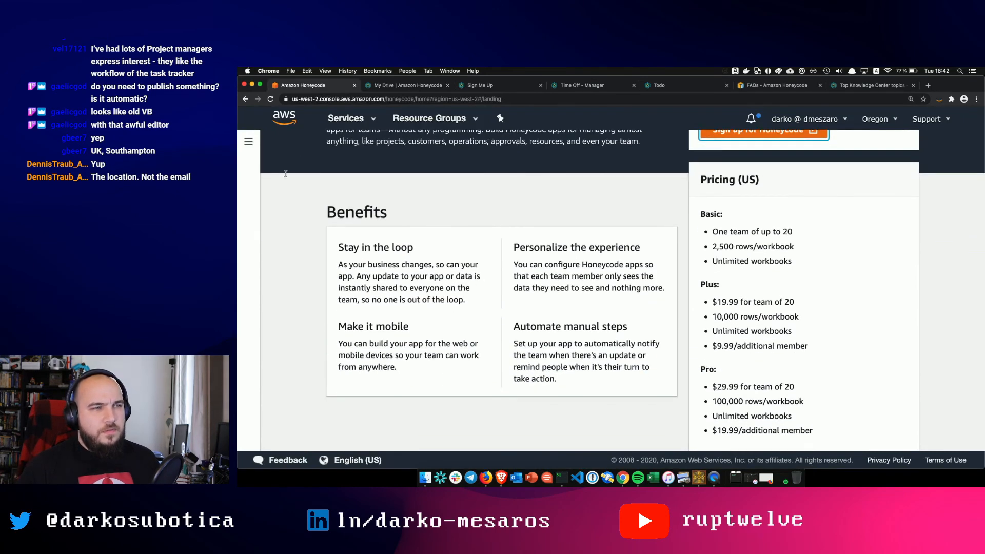
left_click(249, 152)
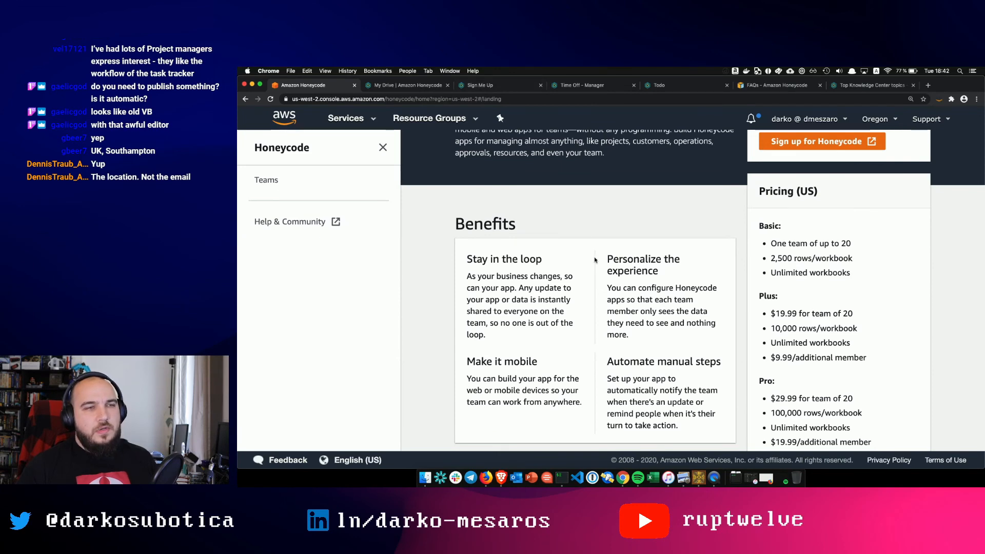
scroll(595, 260, "up", 4)
scroll(595, 261, "down", 9)
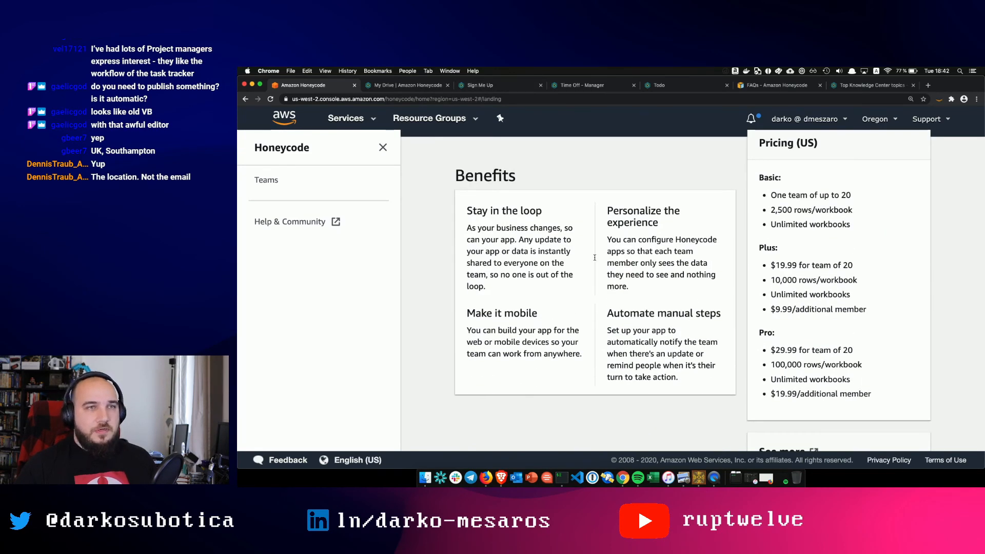
scroll(594, 260, "up", 4)
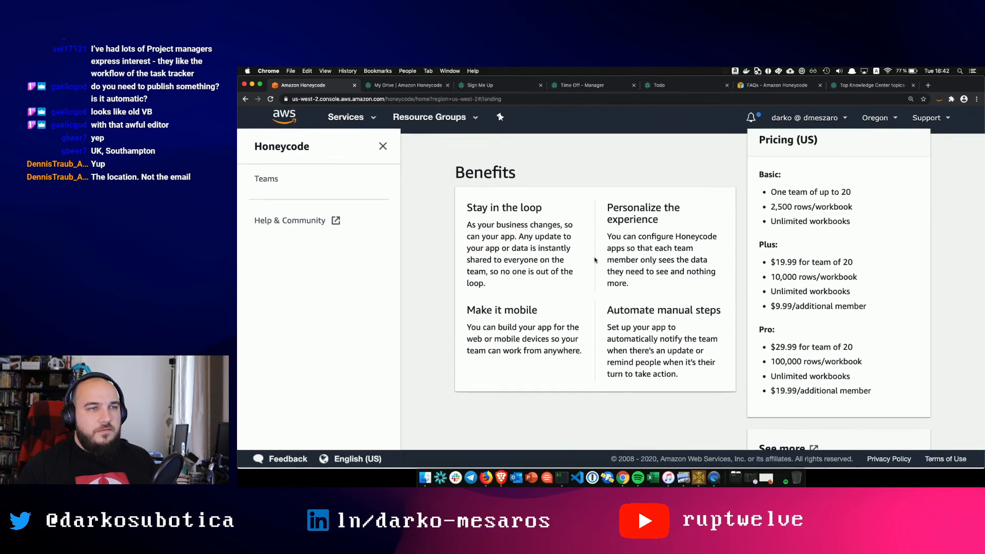
scroll(595, 260, "up", 5)
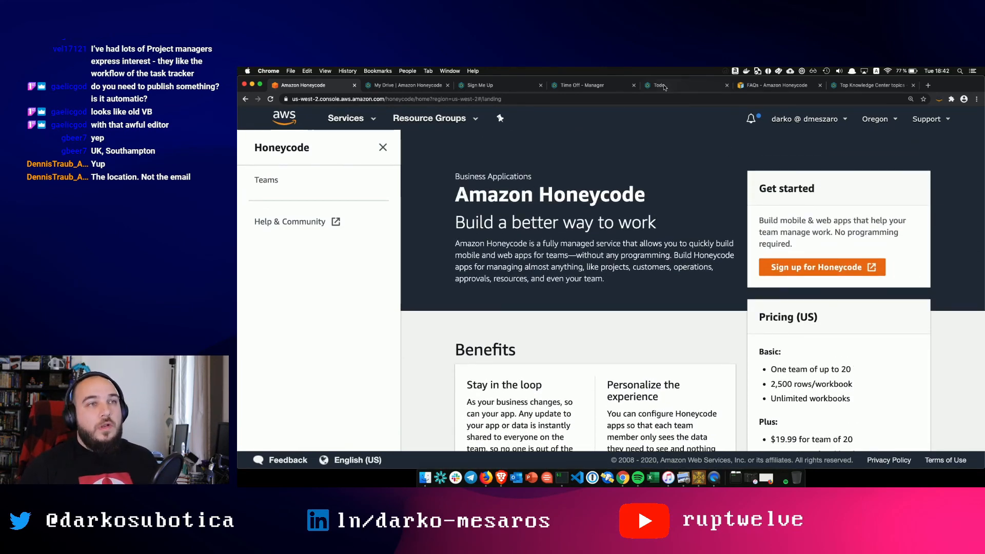
left_click(841, 88)
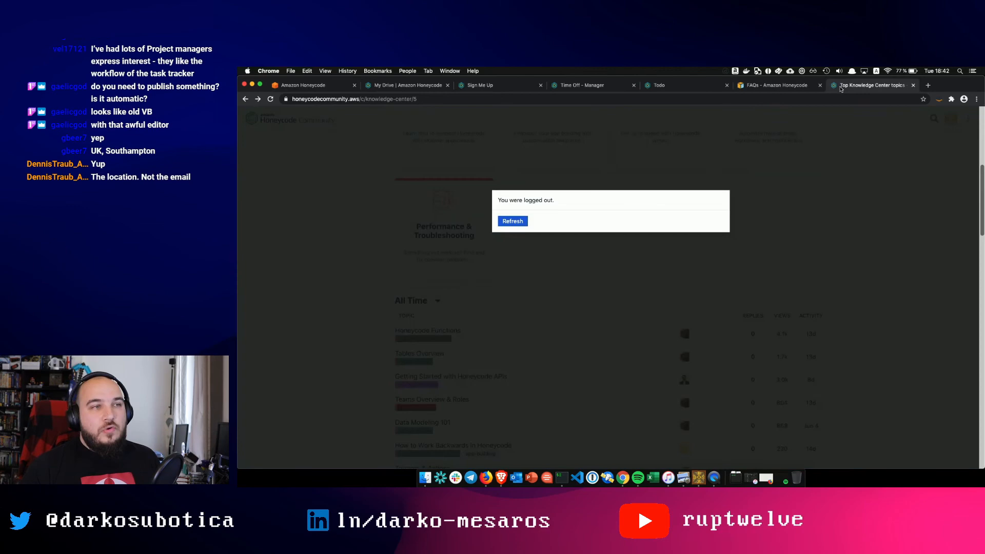
- Refresh after the logout notice and browse the Honeycode Courses category
left_click(506, 224)
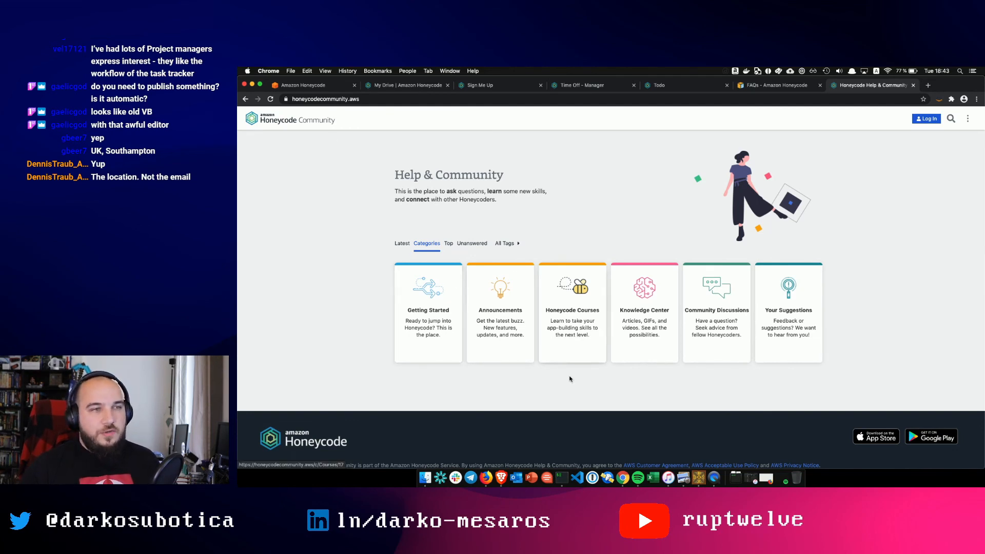
left_click(570, 304)
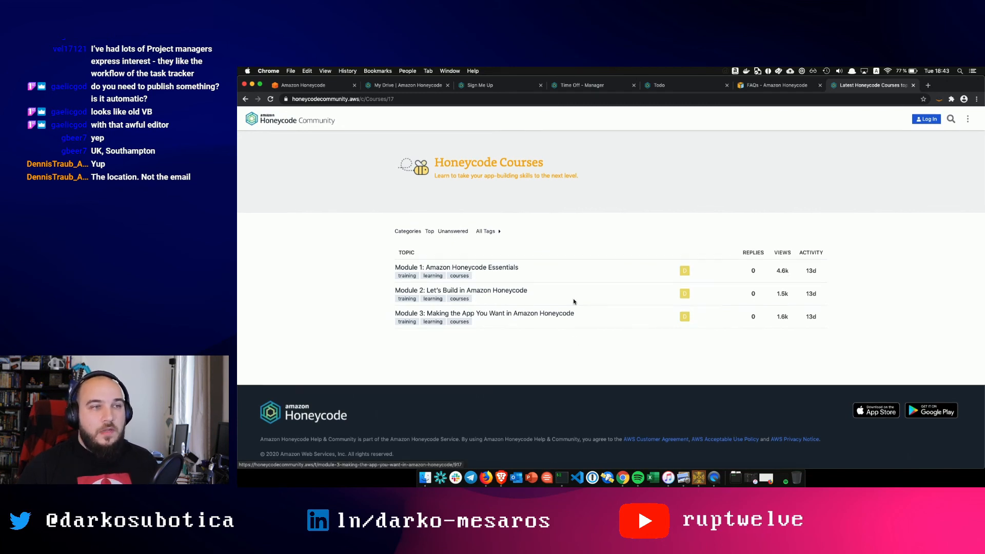
left_click(245, 100)
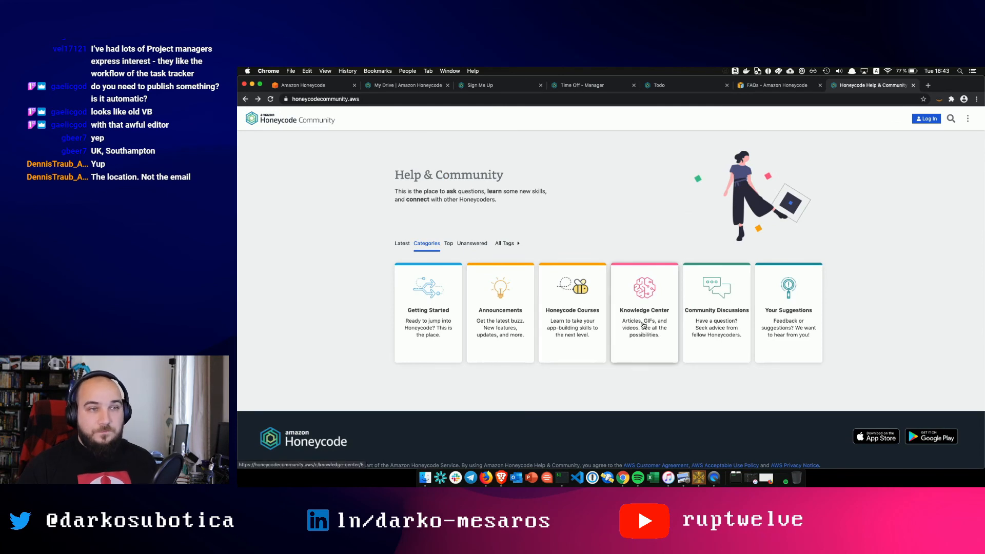
- In the Knowledge Center, read the GetRow( ) article under Functions & Formulas
left_click(644, 325)
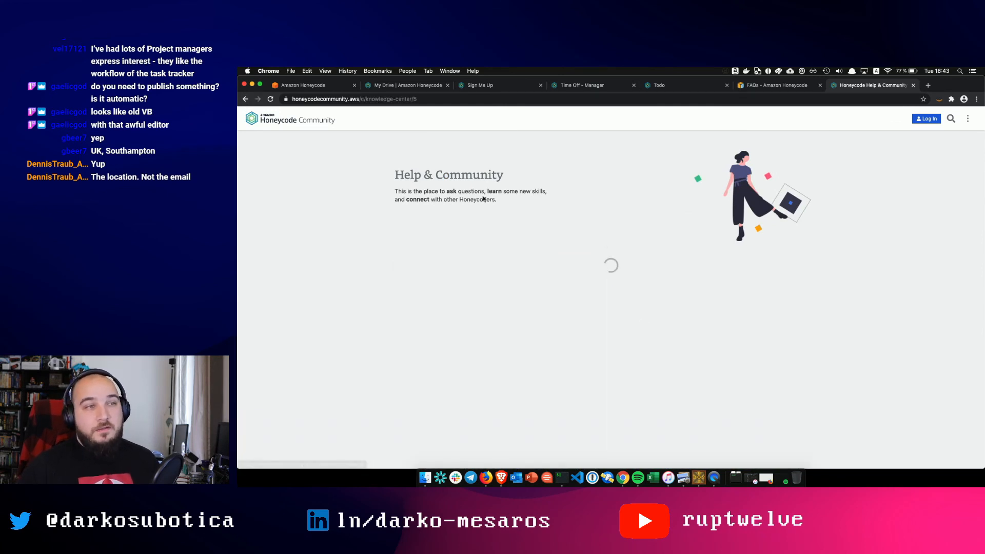
scroll(451, 262, "down", 3)
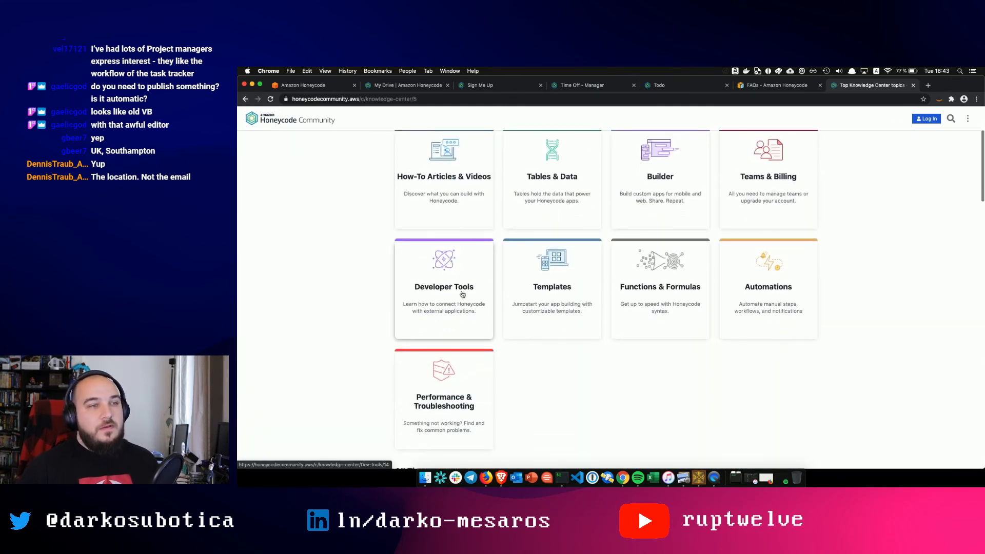
left_click(657, 272)
scroll(519, 307, "down", 3)
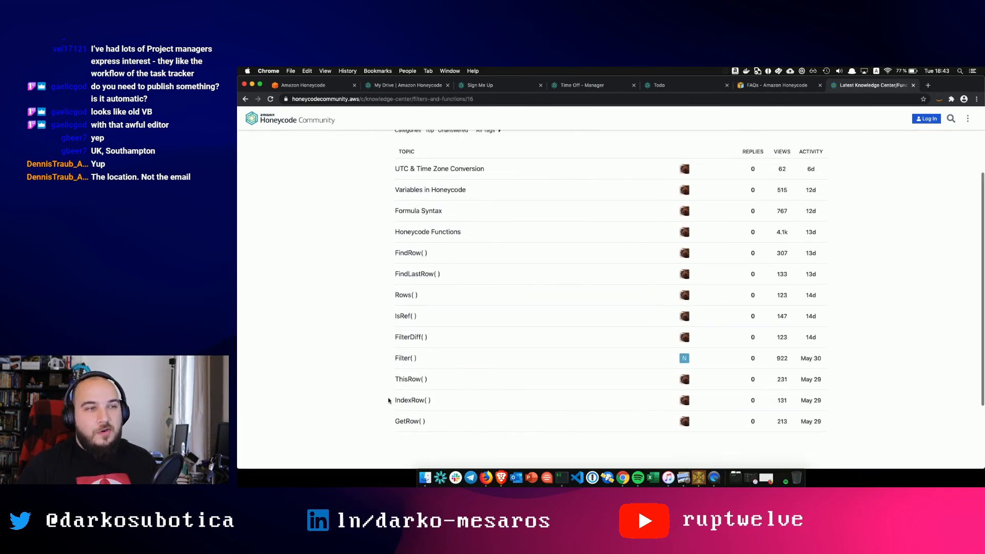
left_click(407, 423)
scroll(425, 382, "down", 5)
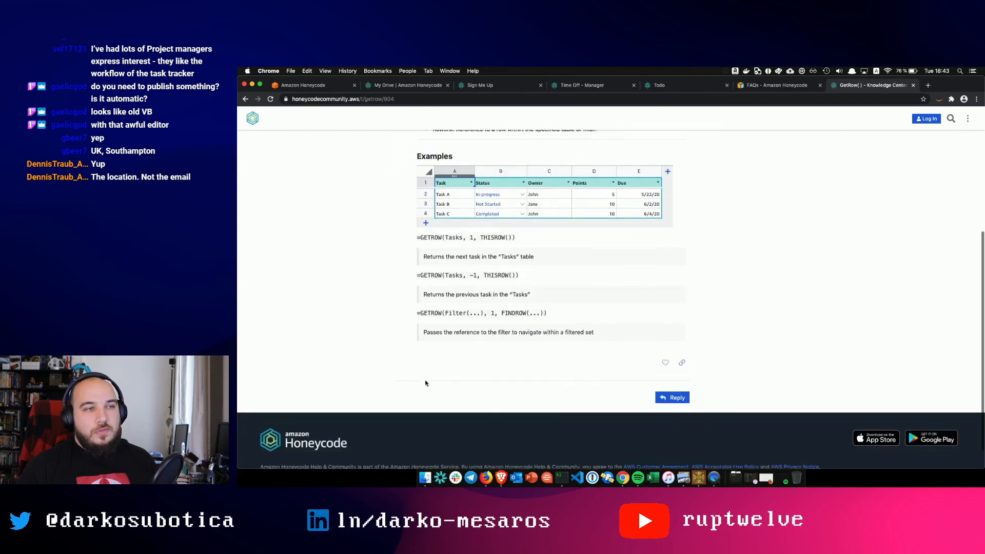
scroll(354, 211, "up", 5)
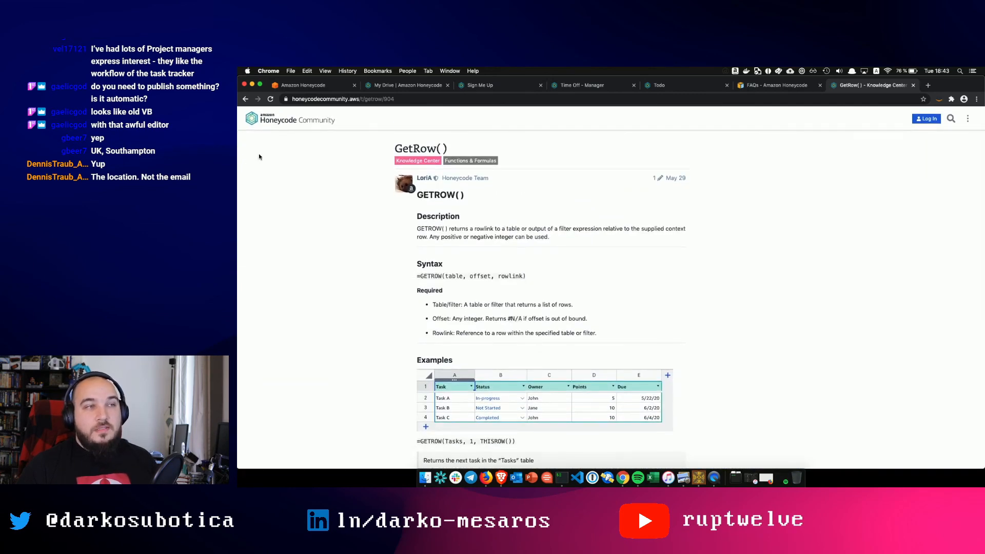
left_click(247, 99)
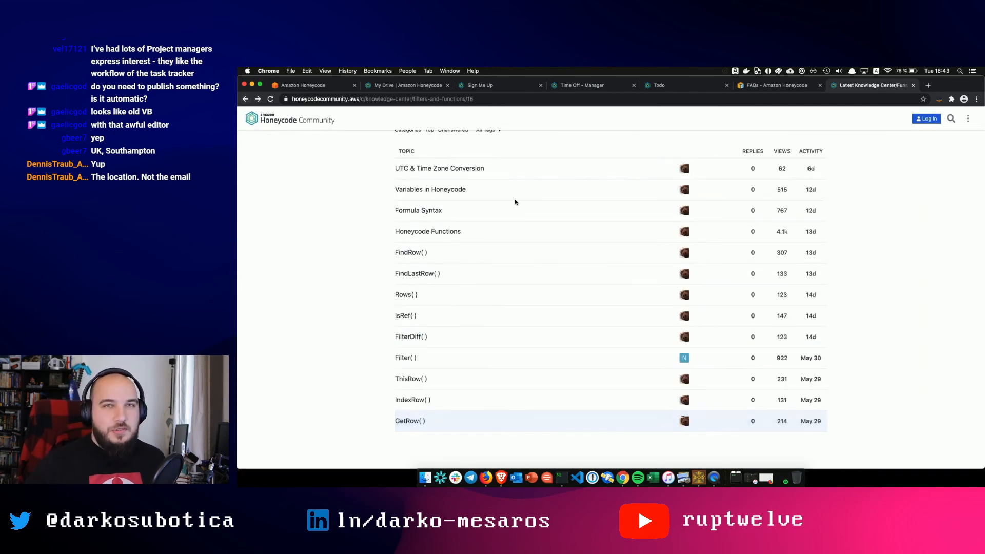
- Open the Automations topic list, then return to the Knowledge Center categories
scroll(514, 202, "up", 1)
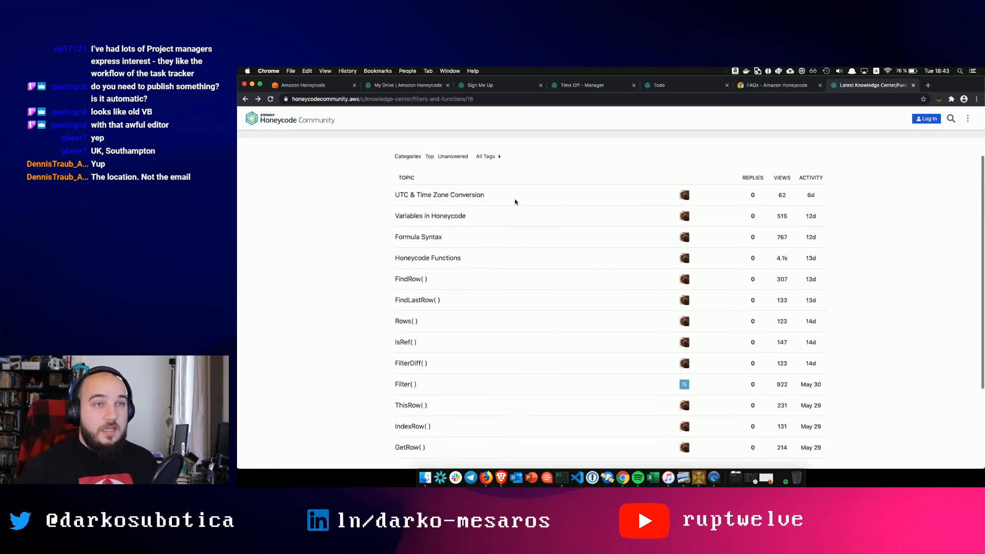
left_click(246, 98)
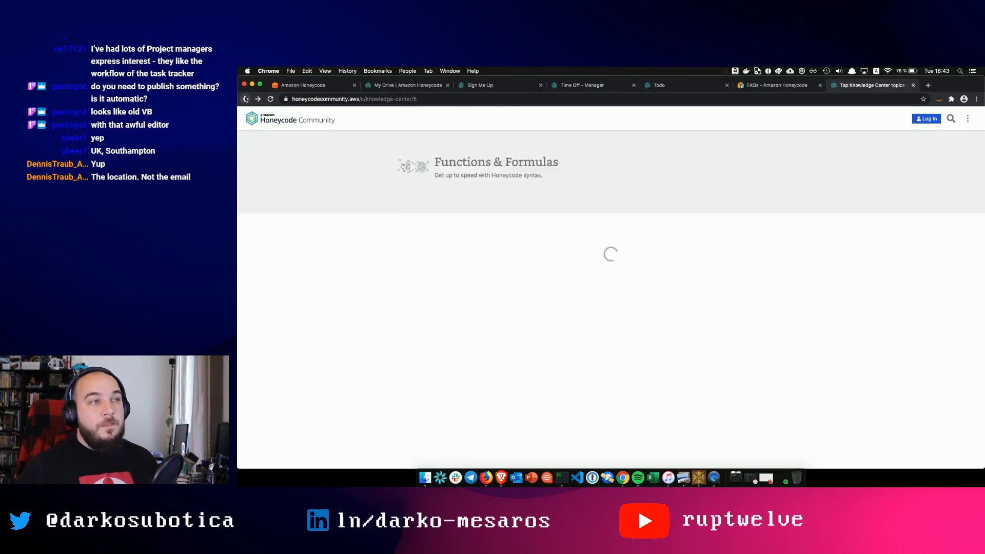
left_click(777, 335)
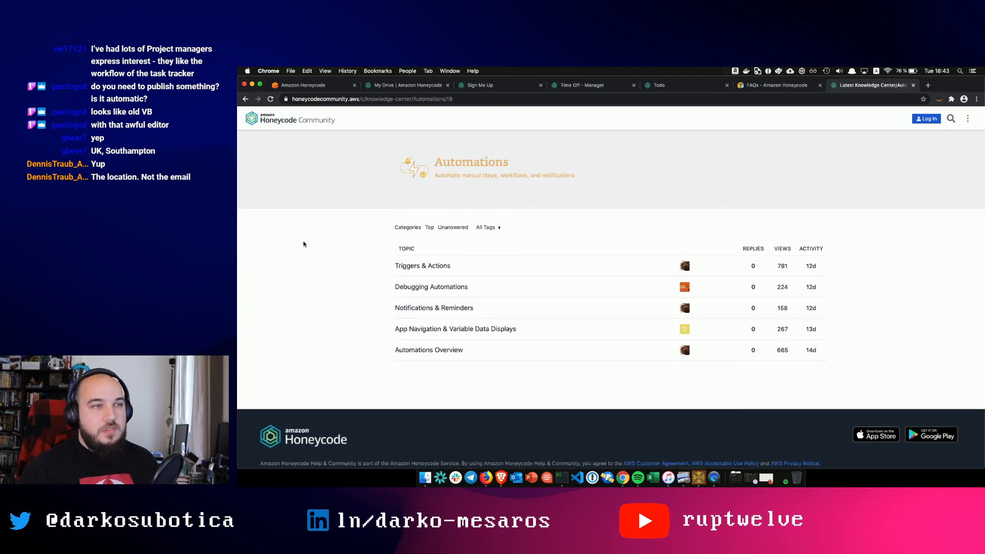
left_click(245, 99)
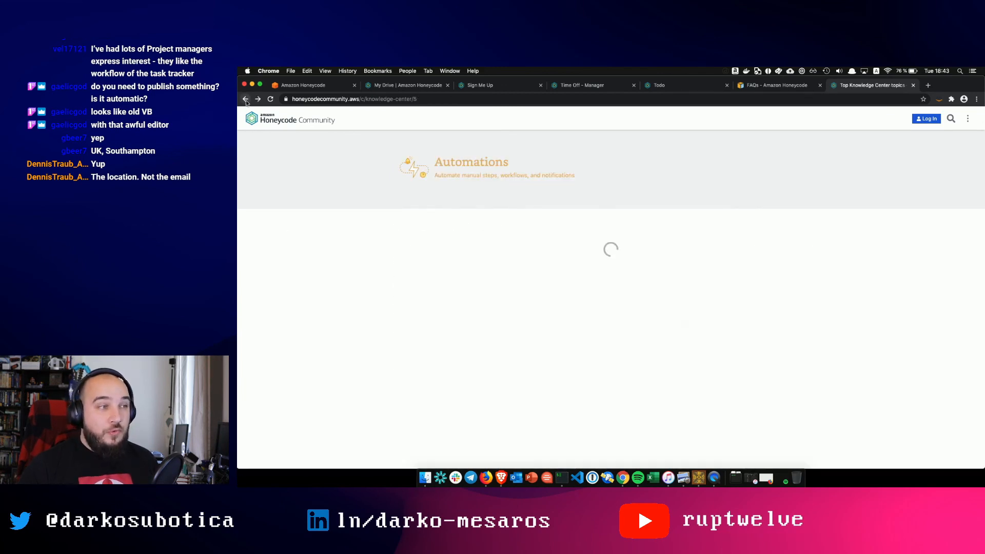